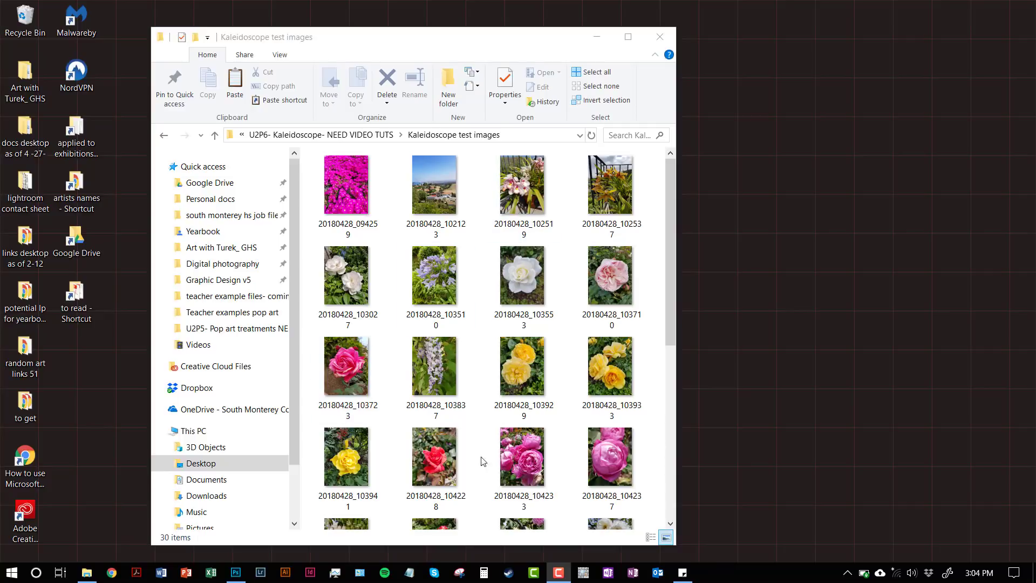
scroll(486, 399, "down", 5)
scroll(480, 394, "up", 5)
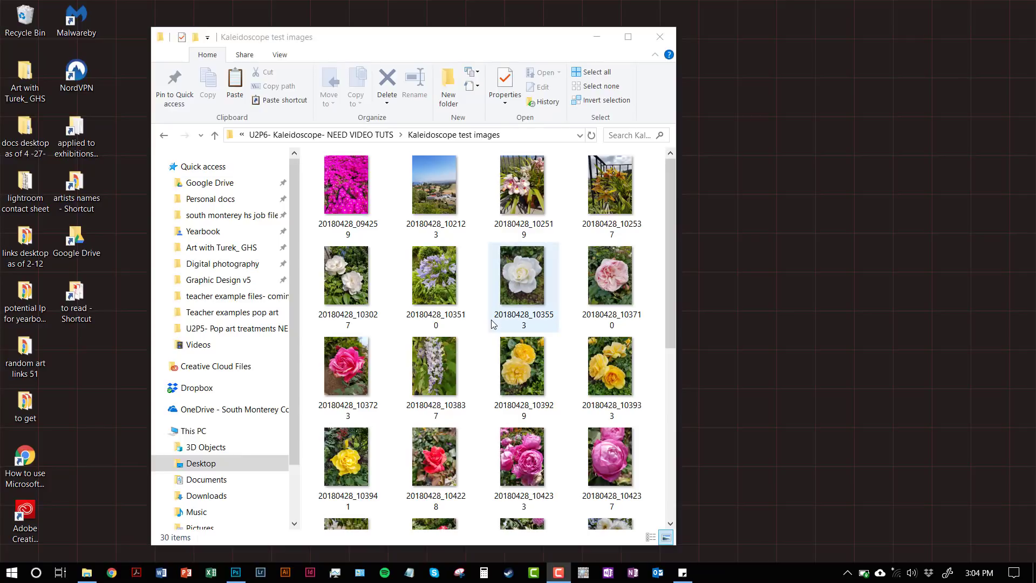
Switch to Photoshop and start a new document, setting its width to 12 inches and its height to 8 inches
left_click(235, 571)
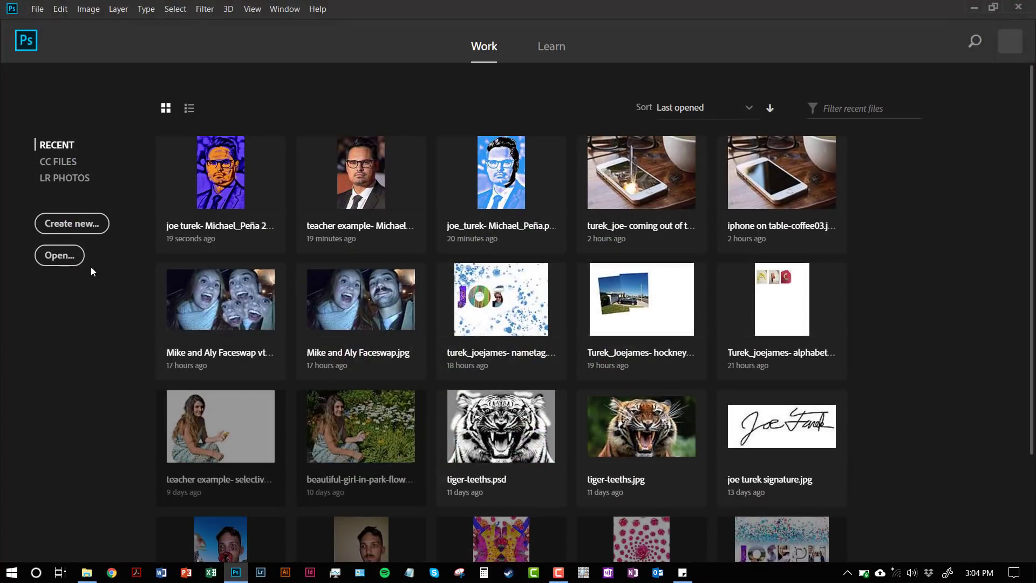
left_click(96, 231)
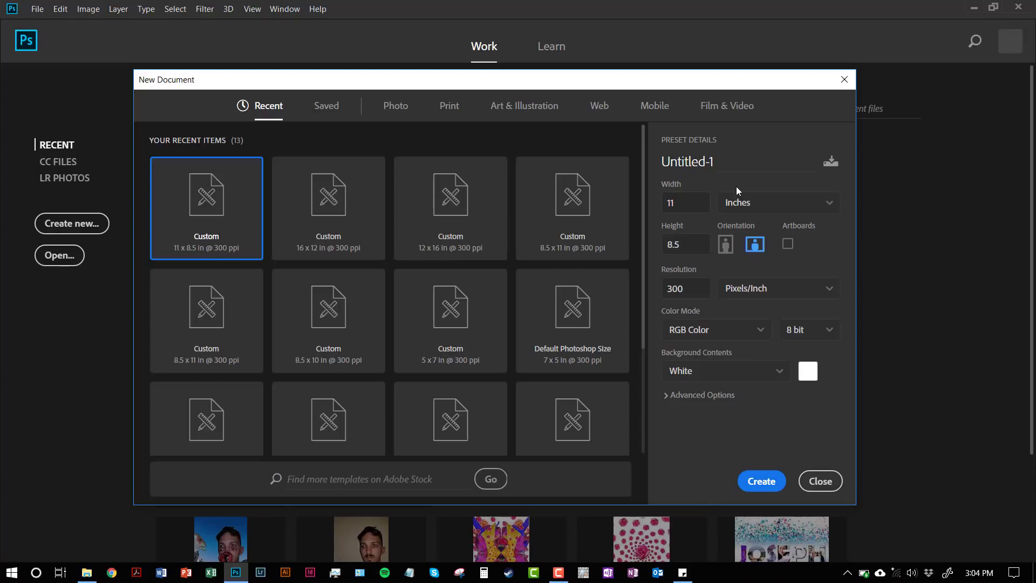
key("BackSpace")
type("2")
key("Tab")
type("8")
Name the document with the author's last and first name followed by "kaleidoscope", and create it in portrait orientation
left_click(712, 161)
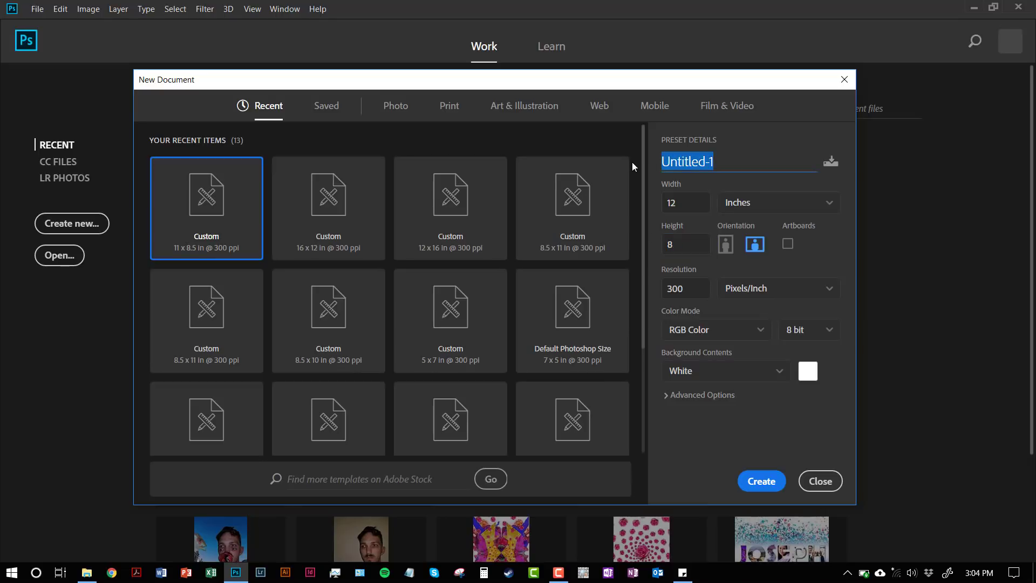
type("kaleido")
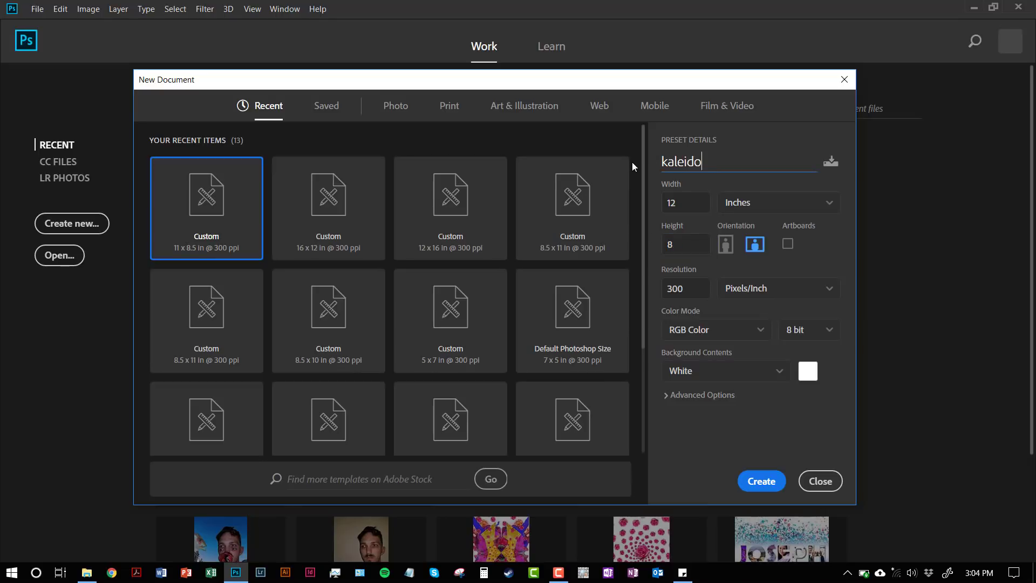
type("scope")
double_click(663, 161)
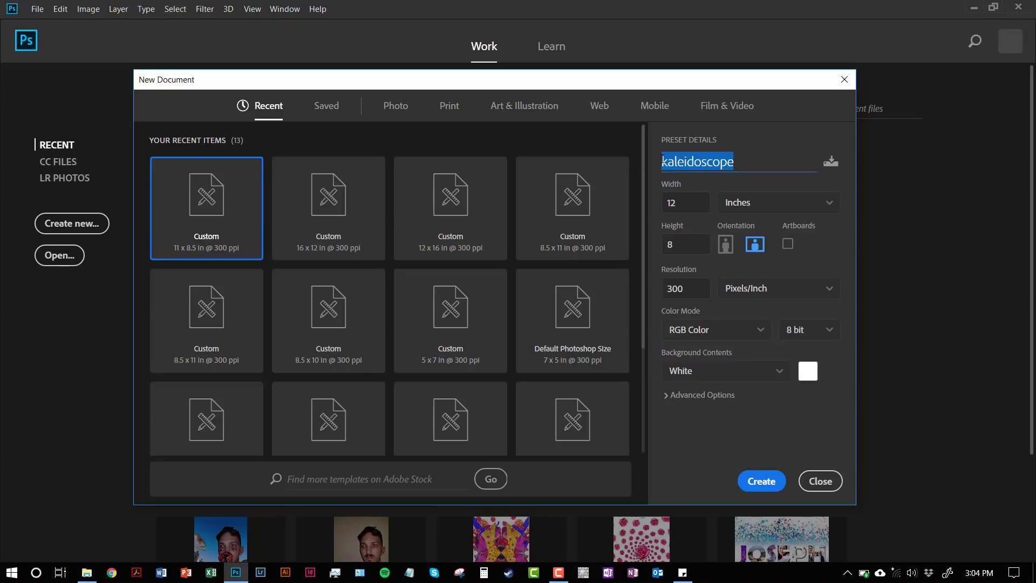
left_click(662, 161)
type("turek-")
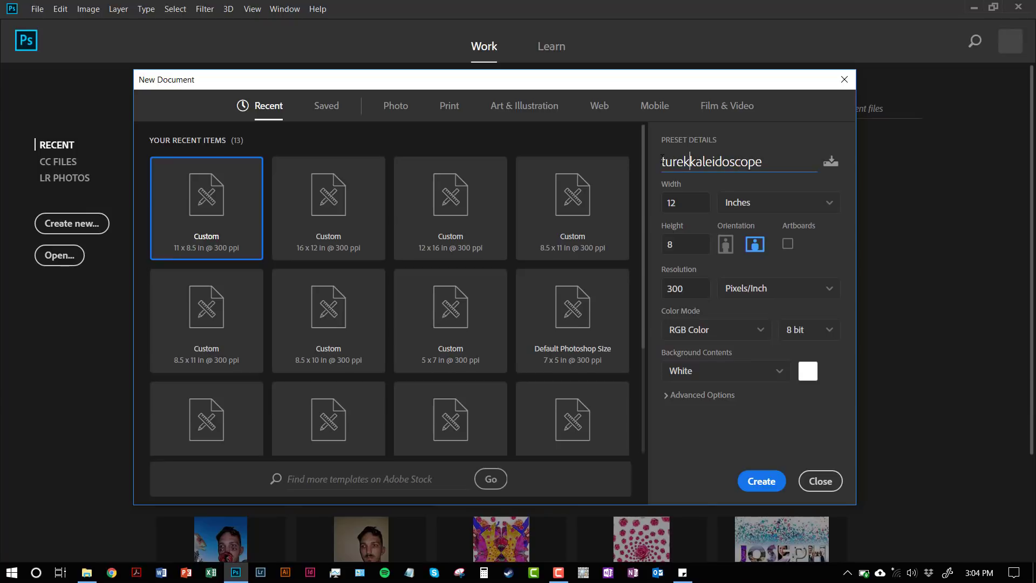
type("joe")
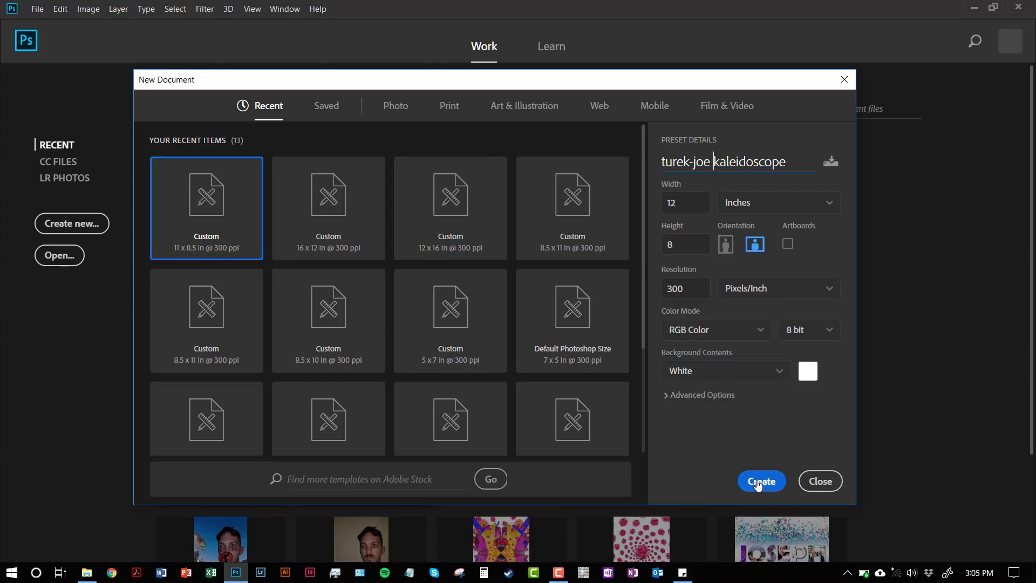
left_click(728, 247)
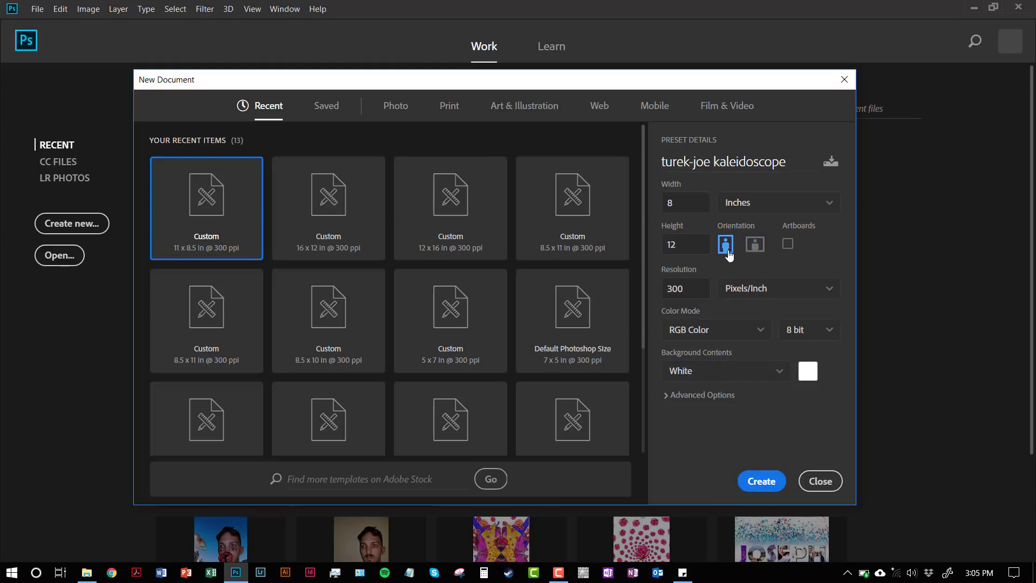
left_click(756, 477)
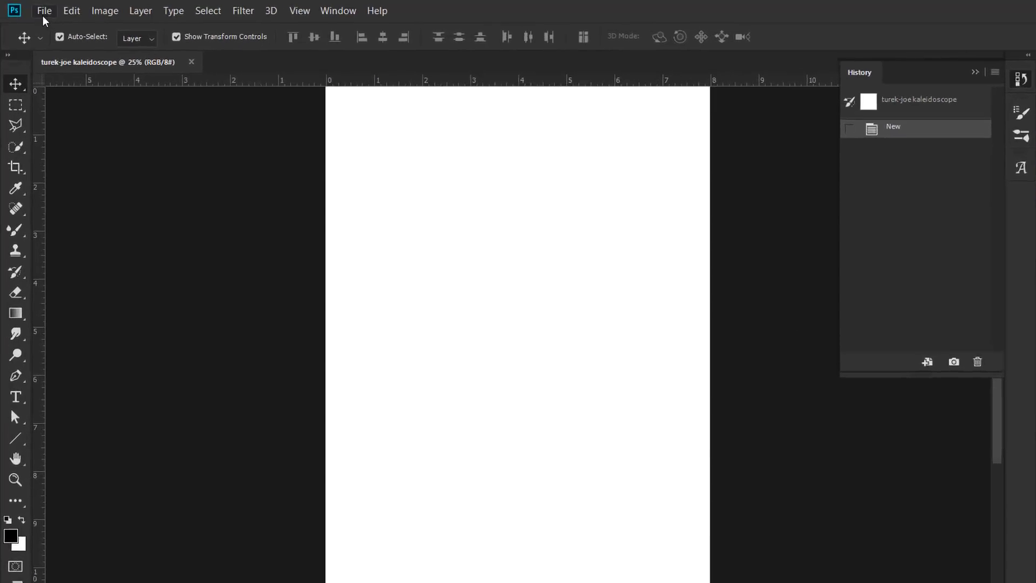
Place the pink rose photo 20180428_103723 from the Kaleidoscope test images folder as an embedded image and commit the placement
left_click(37, 9)
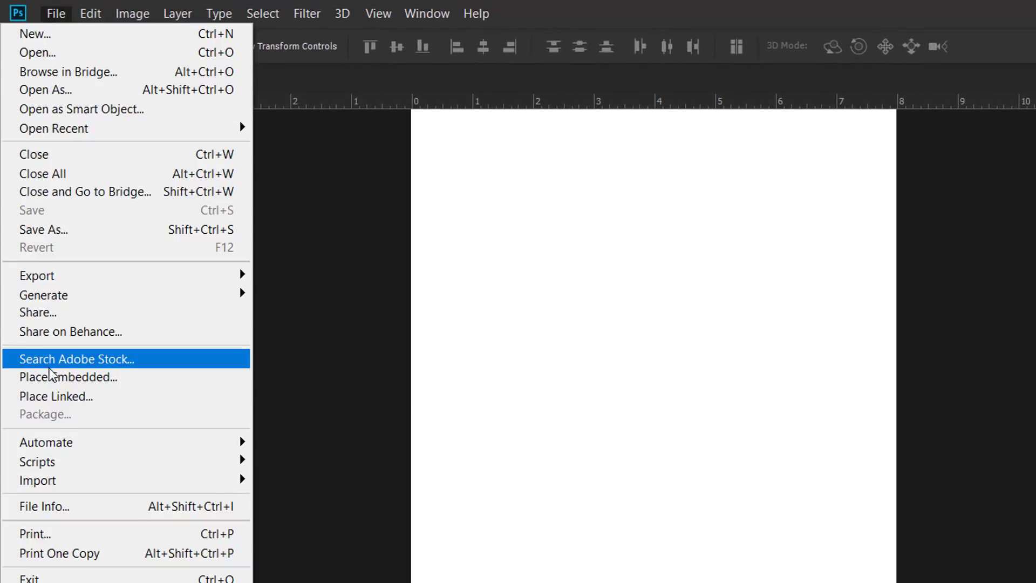
left_click(233, 370)
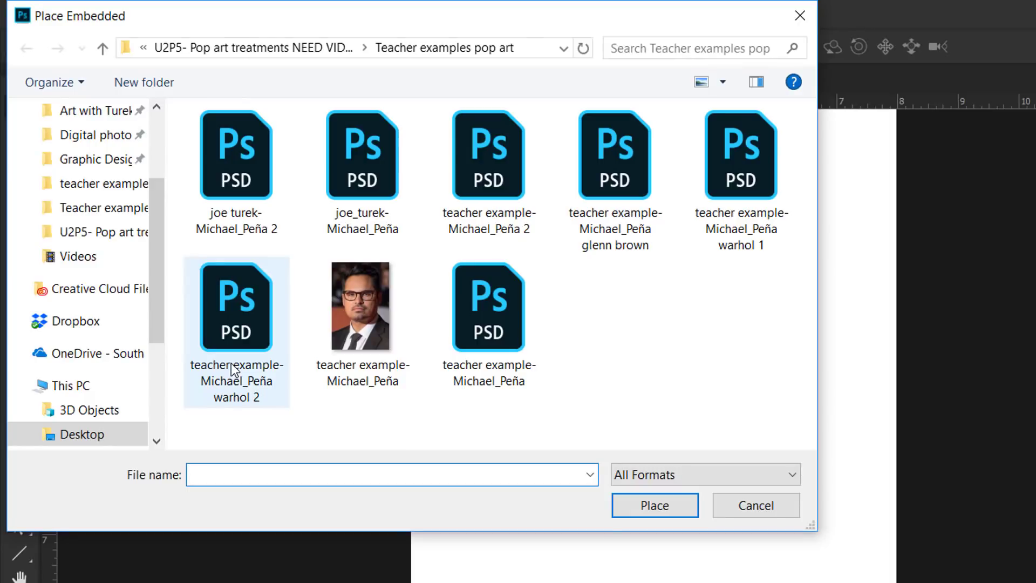
left_click(250, 51)
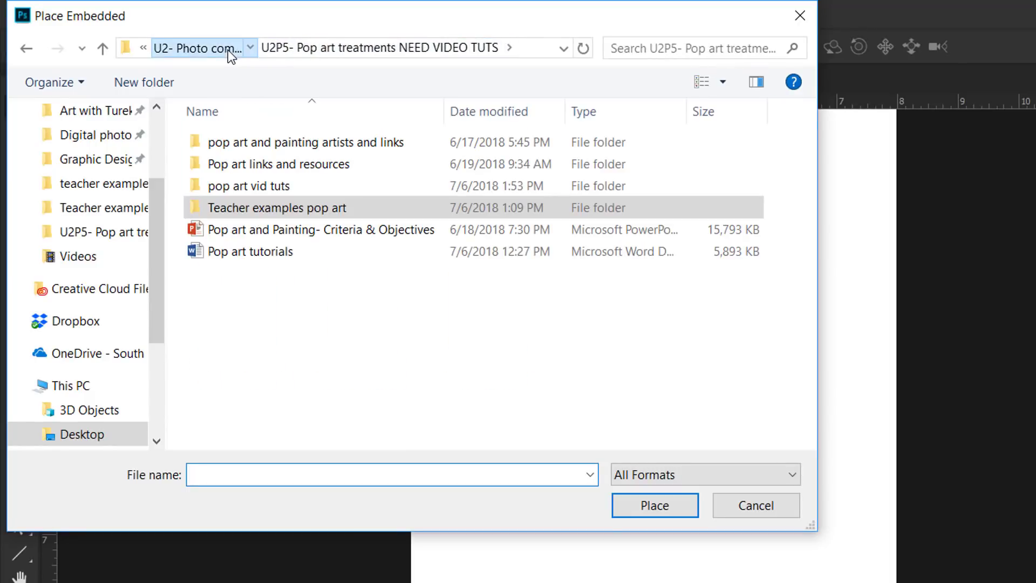
left_click(228, 50)
double_click(284, 252)
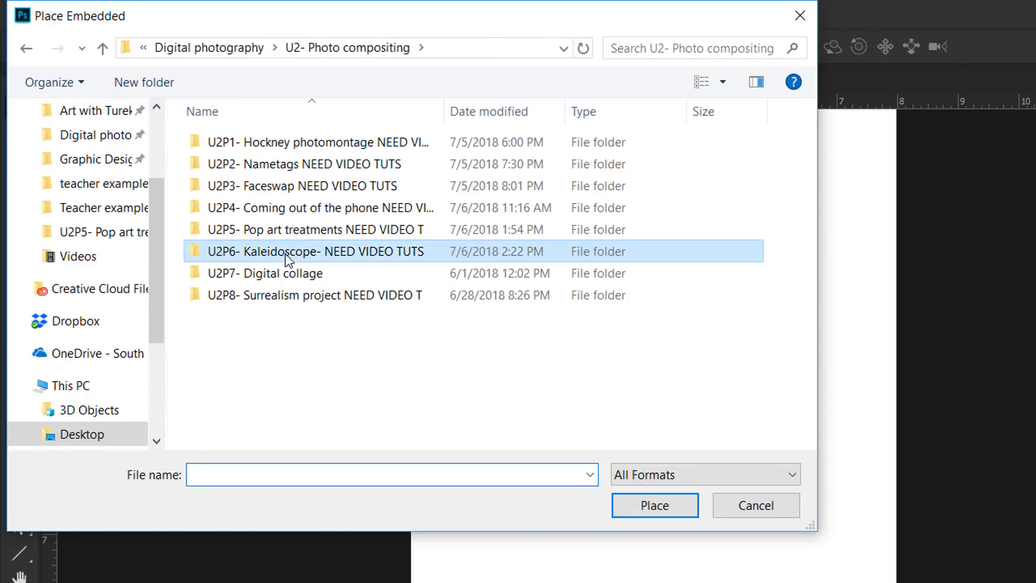
double_click(288, 190)
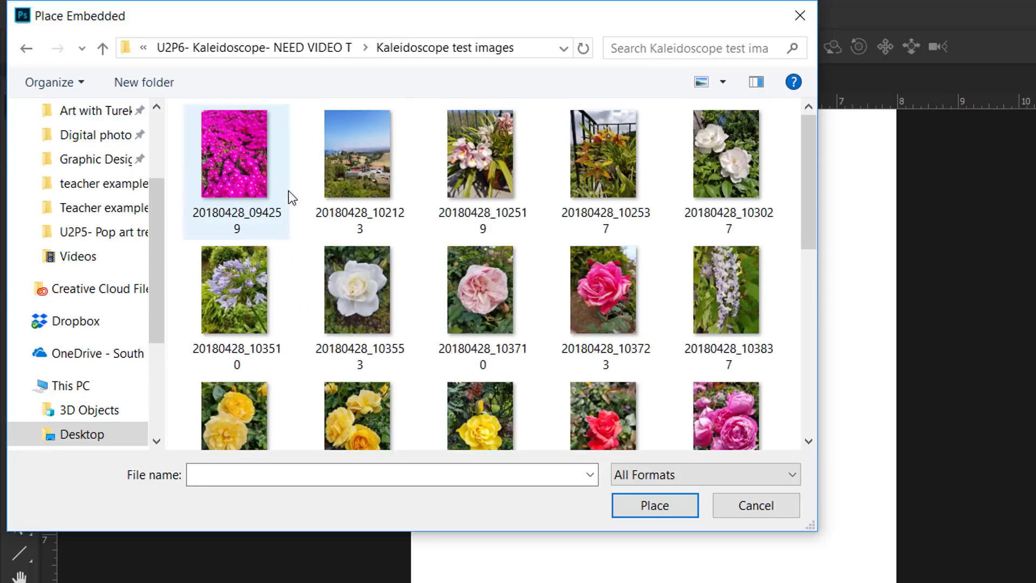
left_click(591, 287)
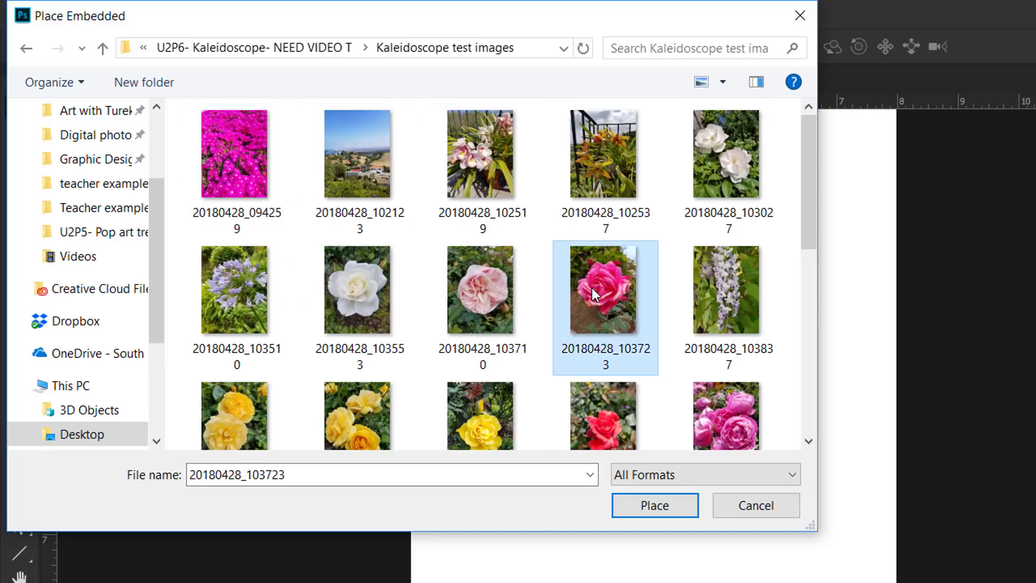
left_click(659, 515)
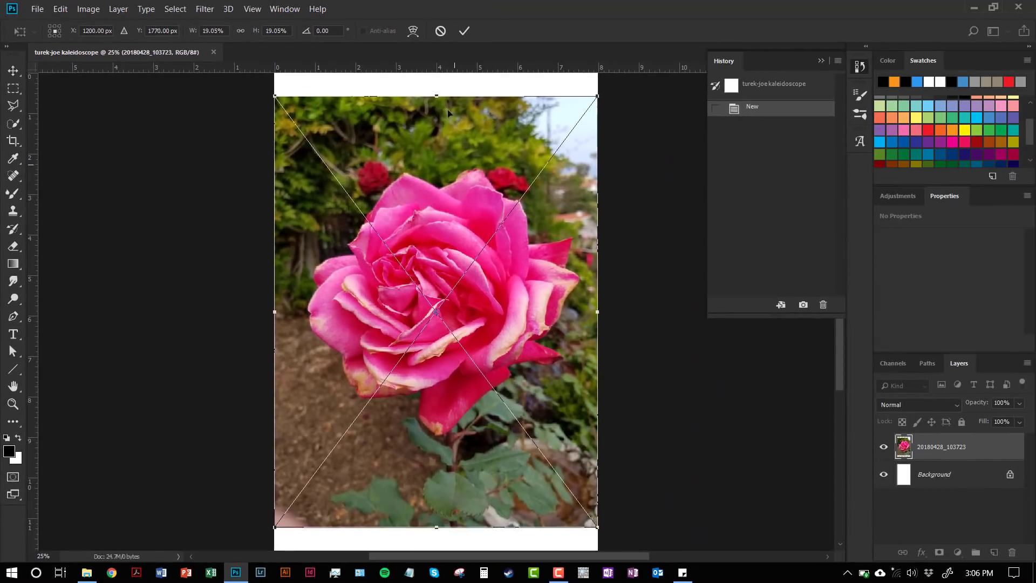
left_click(462, 32)
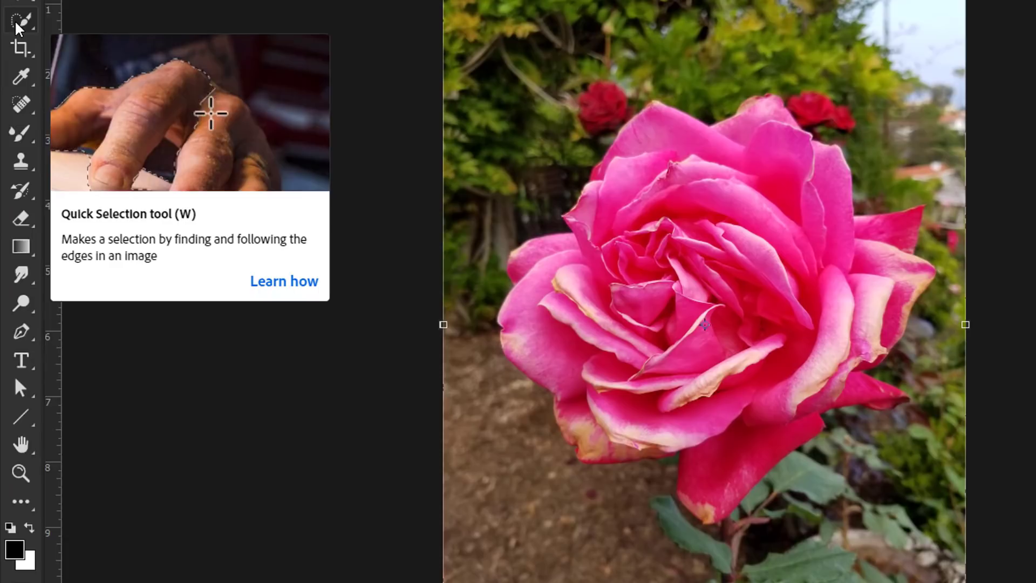
Select the whole pink rose with the Quick Selection tool, using a brush size of 300
left_click(17, 24)
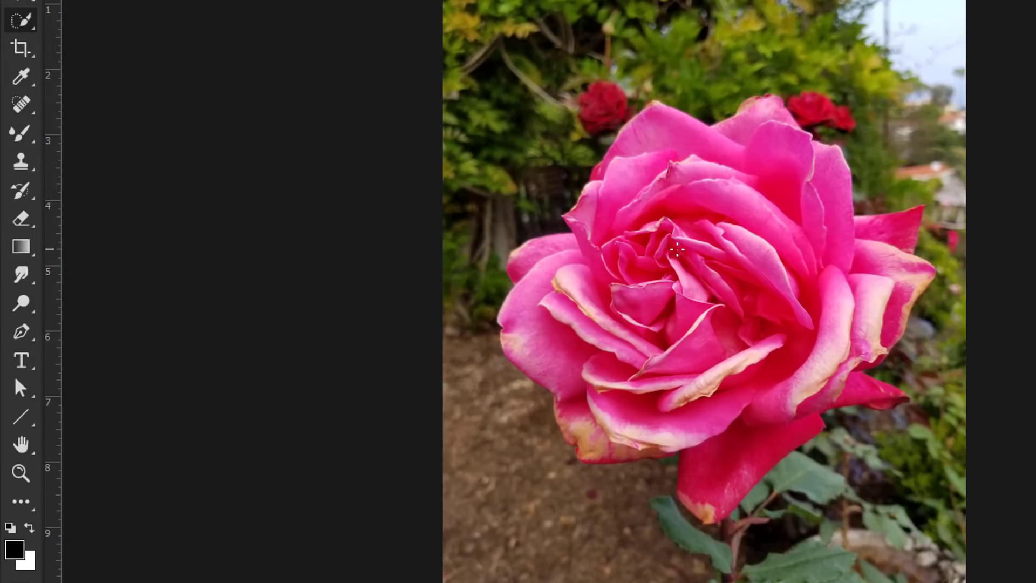
key("bracketright")
key("bracketright")
key("bracketright")
key("bracketright")
key("bracketright")
key("bracketright")
key("bracketright")
key("bracketright")
key("bracketright")
key("bracketright")
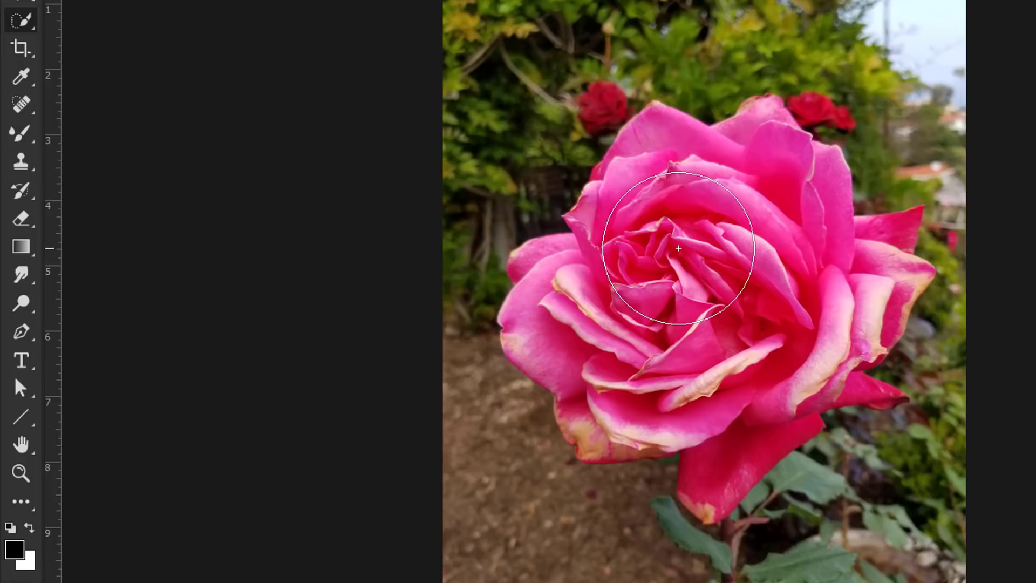
key("bracketleft")
key("bracketleft")
key("bracketleft")
key("bracketleft")
key("bracketleft")
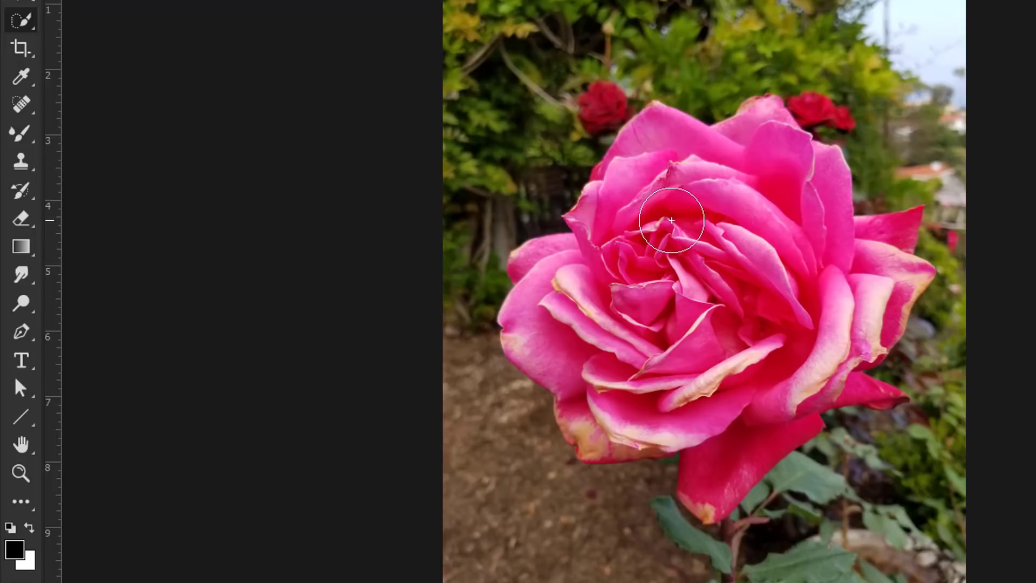
mouse_move(634, 224)
left_mouse_down()
mouse_move(610, 277)
mouse_move(566, 281)
mouse_move(560, 324)
mouse_move(598, 377)
mouse_move(595, 406)
mouse_move(700, 396)
mouse_move(719, 437)
mouse_move(768, 377)
mouse_move(825, 375)
mouse_move(813, 353)
mouse_move(876, 322)
mouse_move(880, 282)
mouse_move(833, 274)
mouse_move(765, 228)
mouse_move(708, 399)
mouse_move(651, 424)
mouse_move(705, 398)
left_mouse_up()
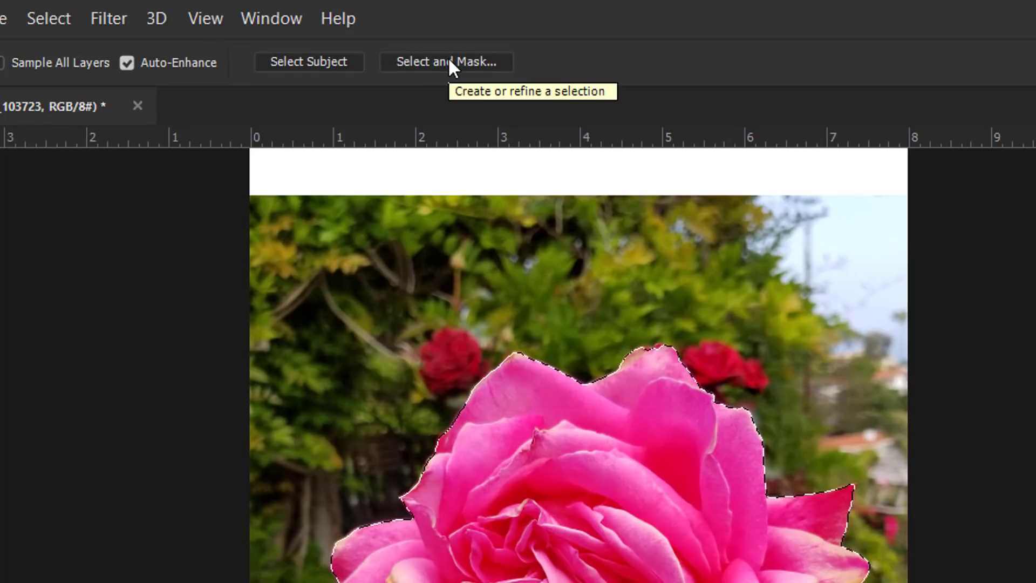
Open the rose selection in Select and Mask and activate the Refine Edge Brush tool
left_click(44, 22)
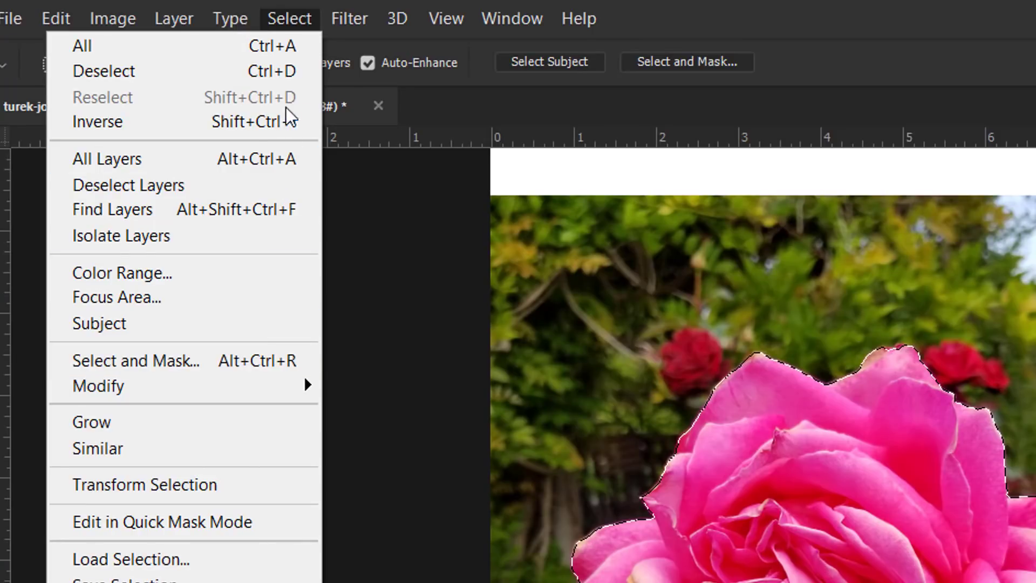
left_click(278, 17)
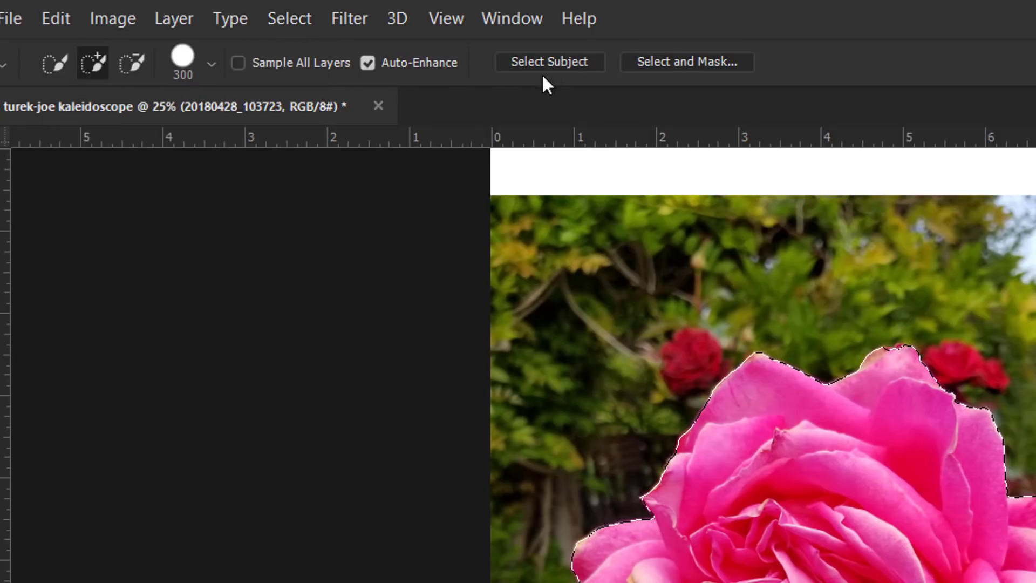
left_click(665, 62)
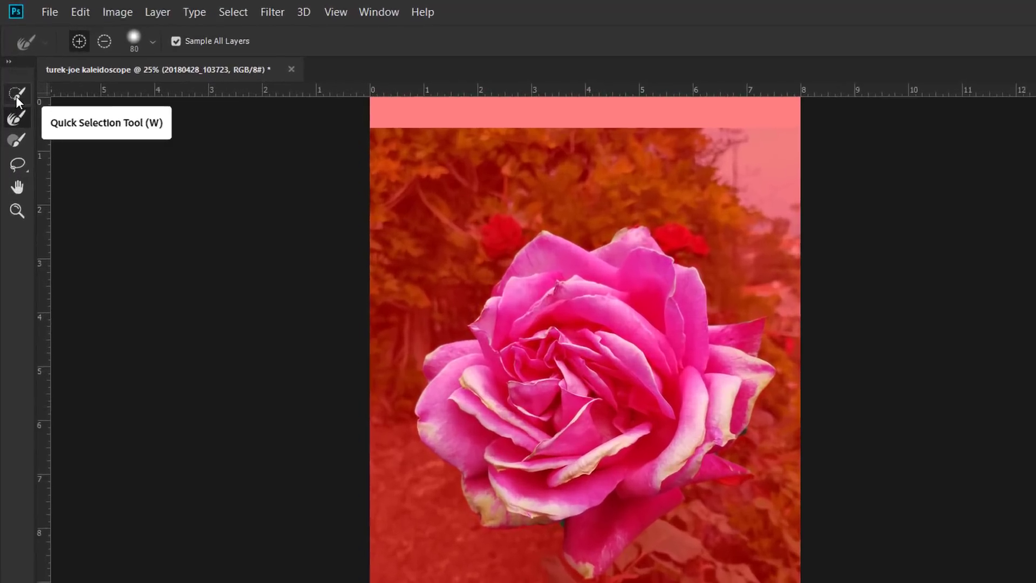
left_click(12, 71)
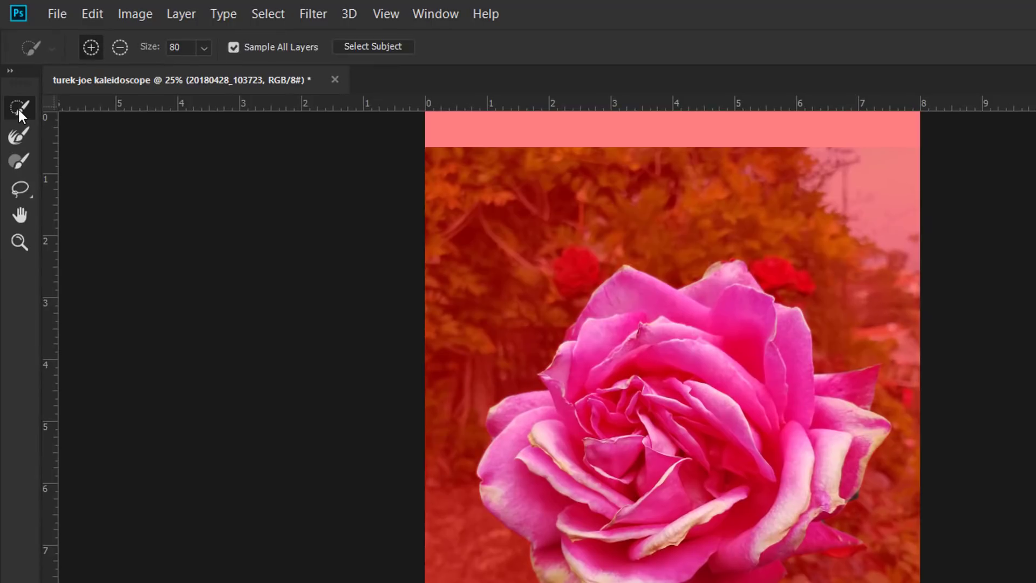
left_click(21, 138)
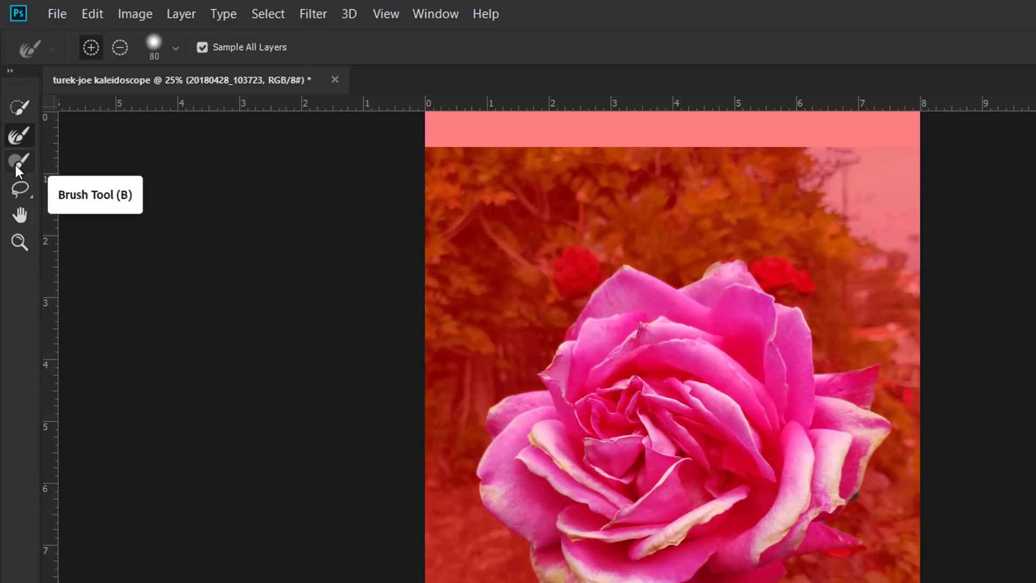
left_click(16, 168)
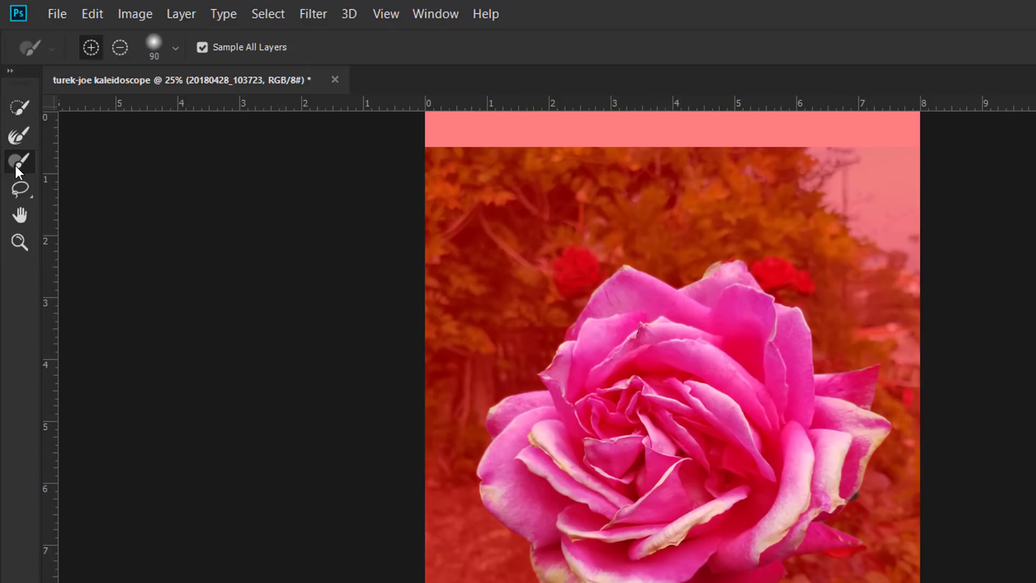
left_click(22, 136)
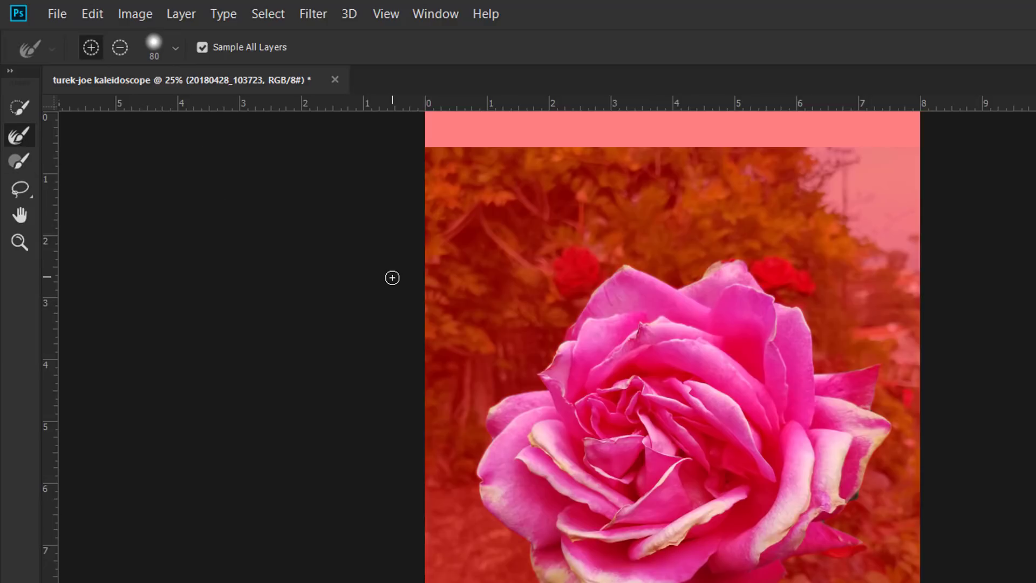
Clean up the rose's selection edge with the Refine Edge Brush, masking out the green leaf gap between the two lower petals
key("alt")
scroll(734, 254, "up", 3)
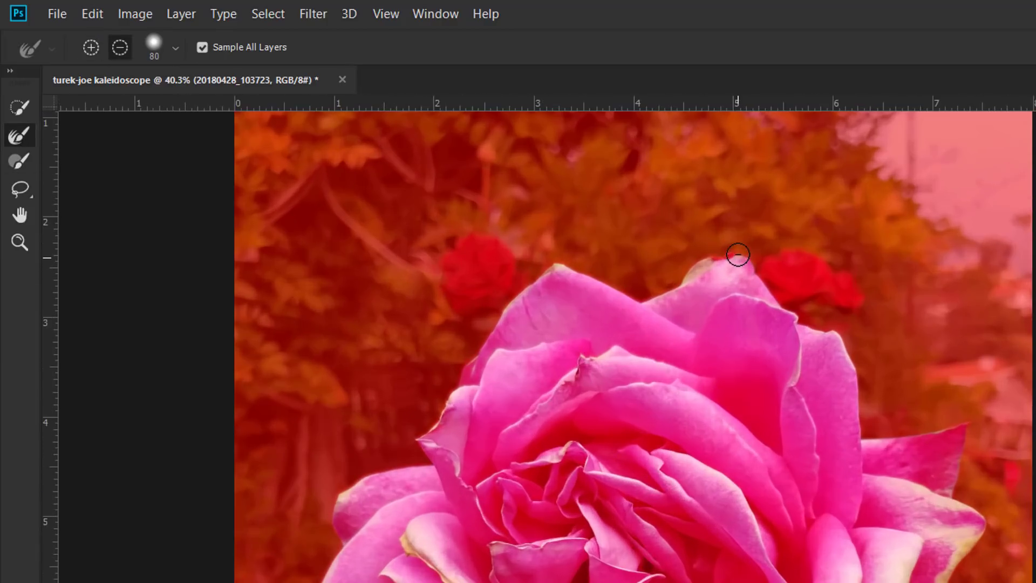
scroll(737, 255, "up", 4)
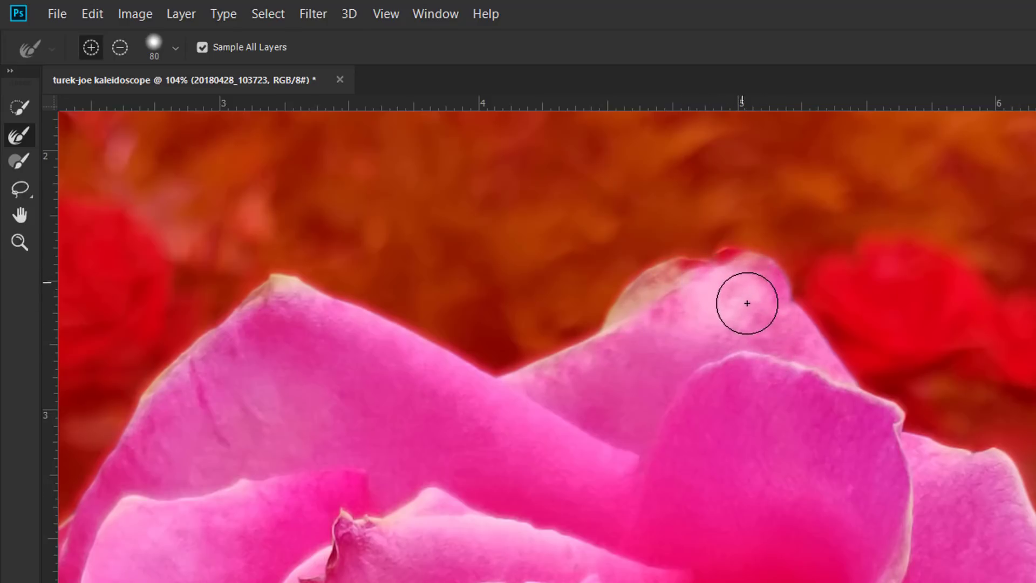
left_click_drag(561, 425, 852, 329)
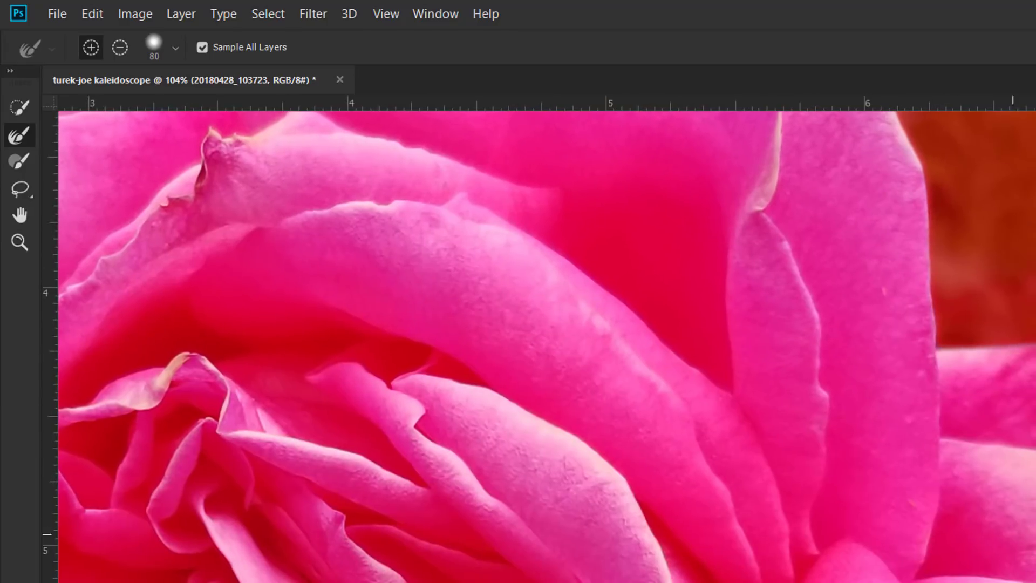
left_click_drag(958, 581, 795, 259)
left_click_drag(847, 490, 850, 483)
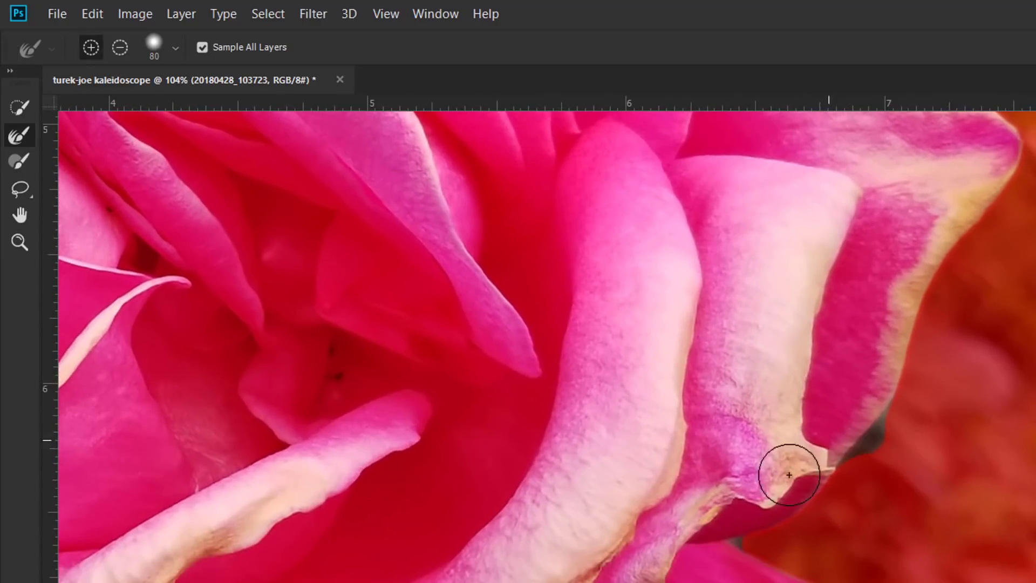
left_click_drag(705, 582, 606, 492)
mouse_move(638, 524)
left_mouse_down()
mouse_move(723, 543)
mouse_move(795, 522)
mouse_move(712, 526)
left_mouse_up()
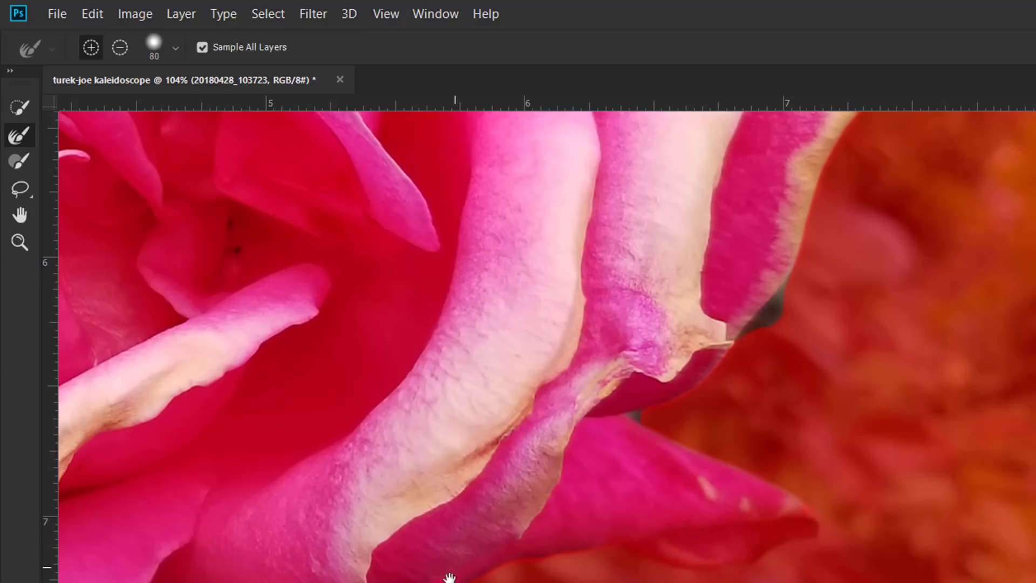
left_click_drag(447, 575, 701, 429)
left_click_drag(419, 527, 692, 437)
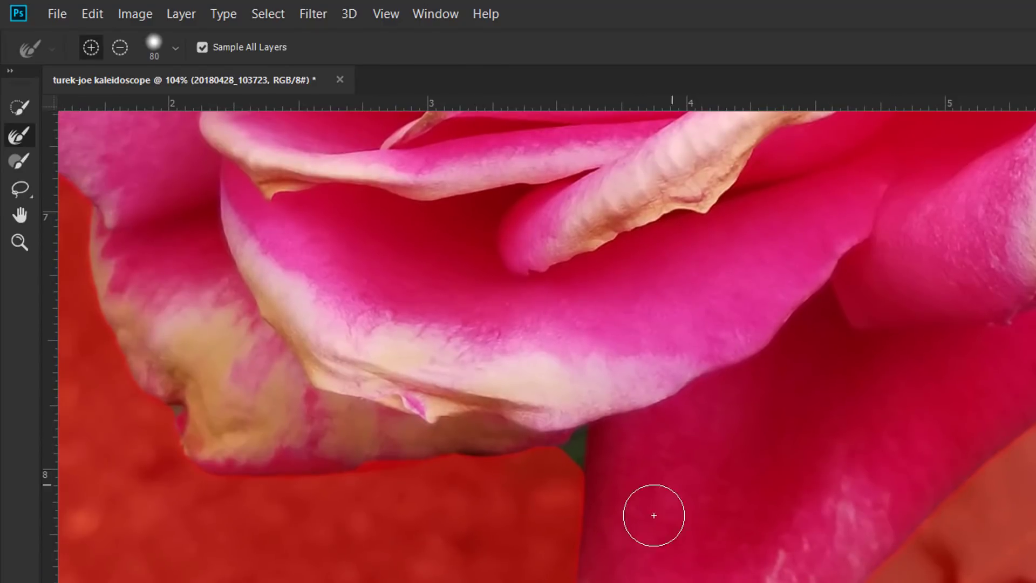
left_click_drag(465, 361, 711, 438)
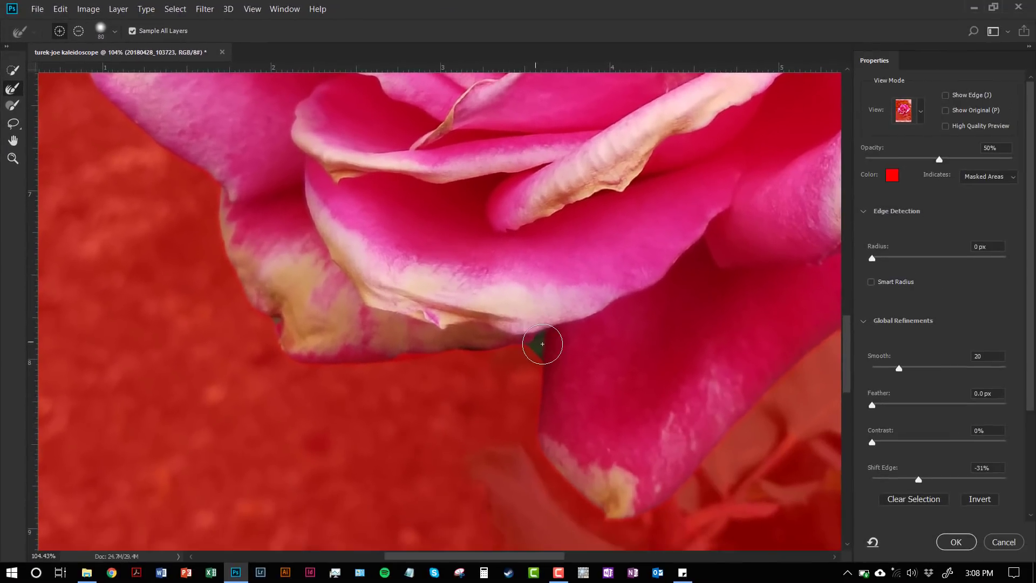
left_click(685, 435)
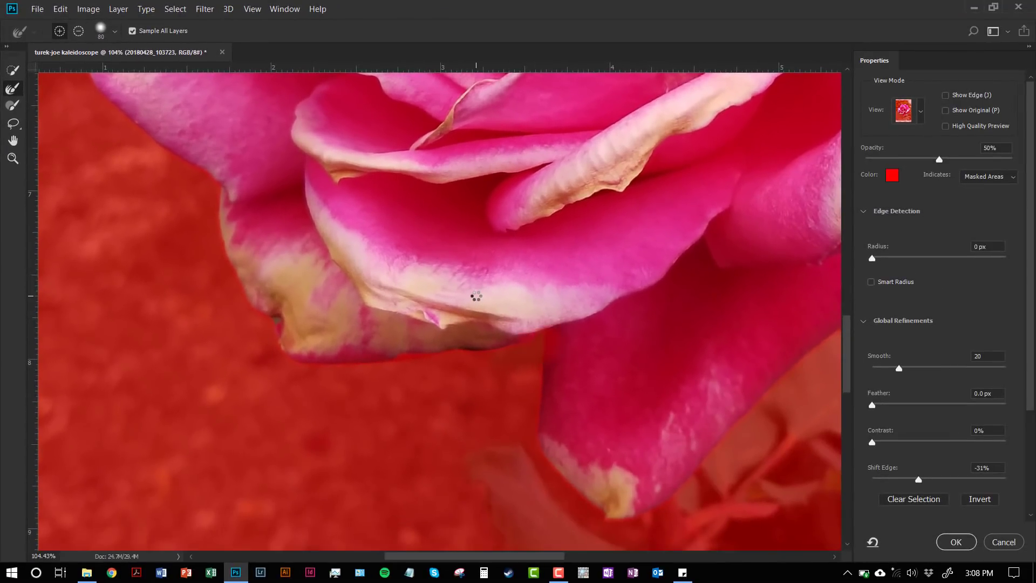
Check the selection edge around the rest of the rose and activate the Brush tool in the Select and Mask workspace
left_click_drag(308, 212, 440, 409)
left_click_drag(413, 203, 442, 388)
left_click_drag(309, 273, 296, 333)
left_click_drag(390, 204, 308, 354)
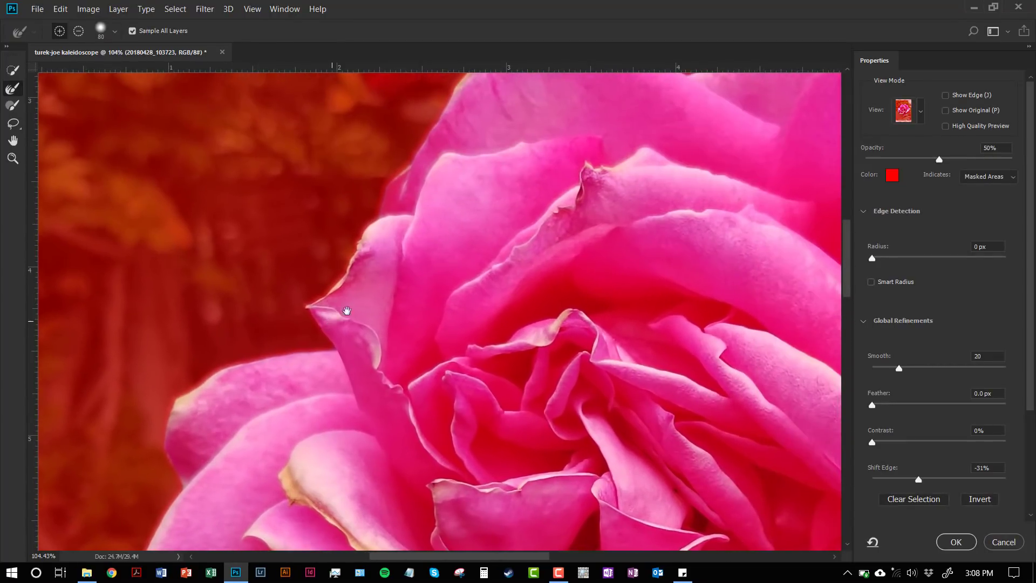
scroll(430, 236, "down", 2)
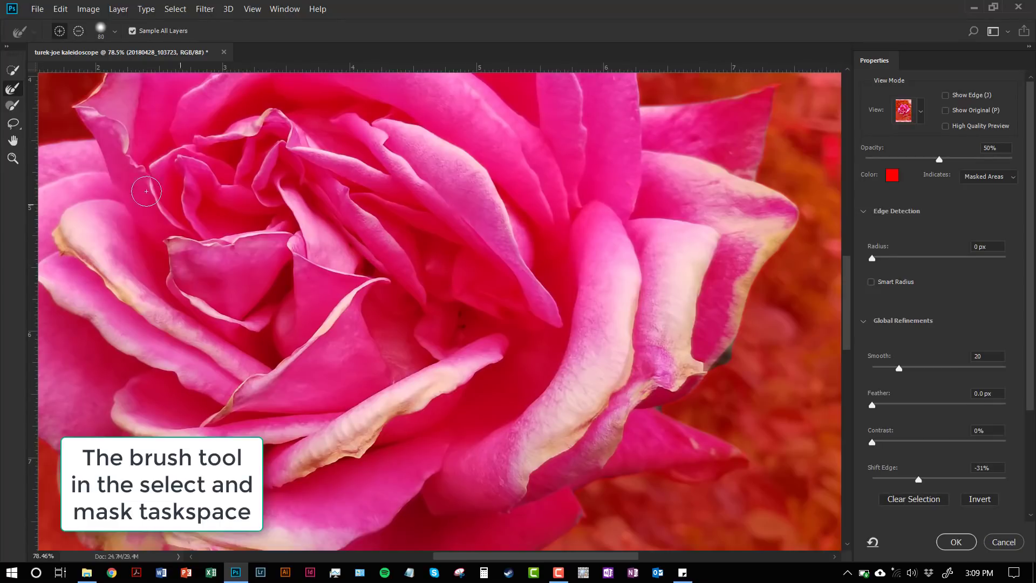
left_click(14, 110)
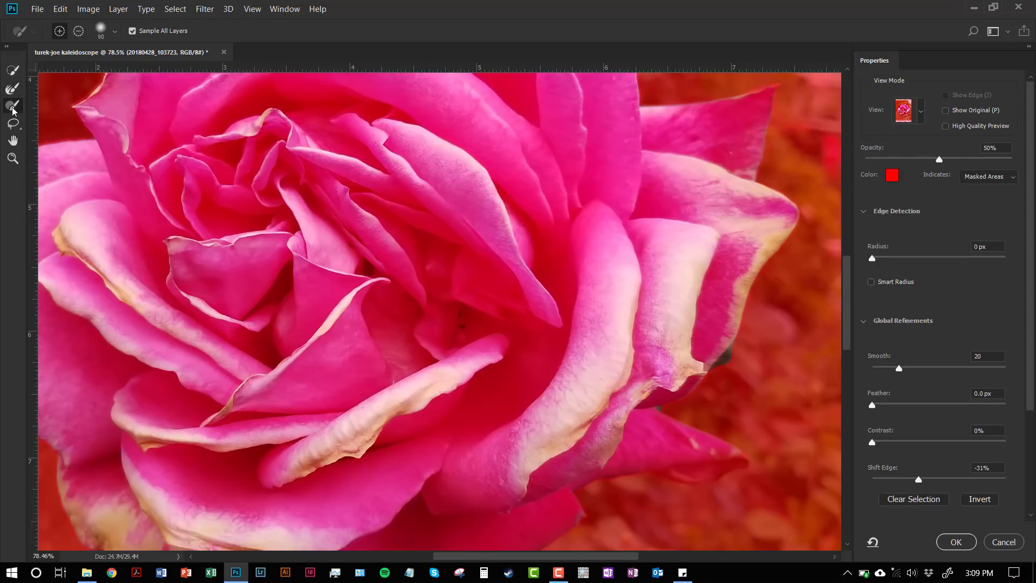
Try painting over the dark leaf spot beside the rose's outer right petal in add mode, and undo the stroke
left_click(116, 32)
left_click(116, 33)
mouse_move(742, 355)
left_mouse_down()
mouse_move(723, 380)
mouse_move(735, 355)
left_mouse_up()
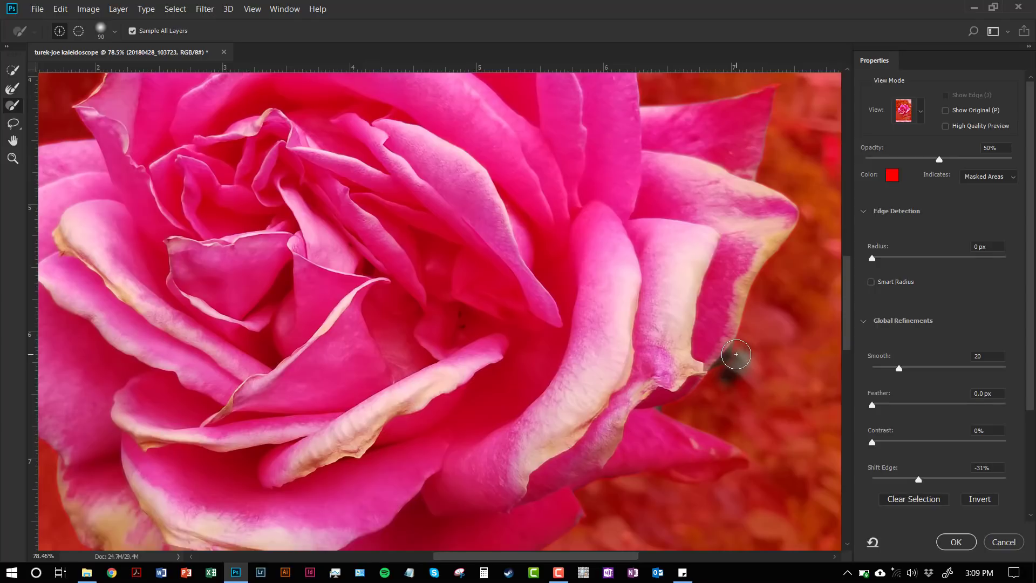
key("ctrl+z")
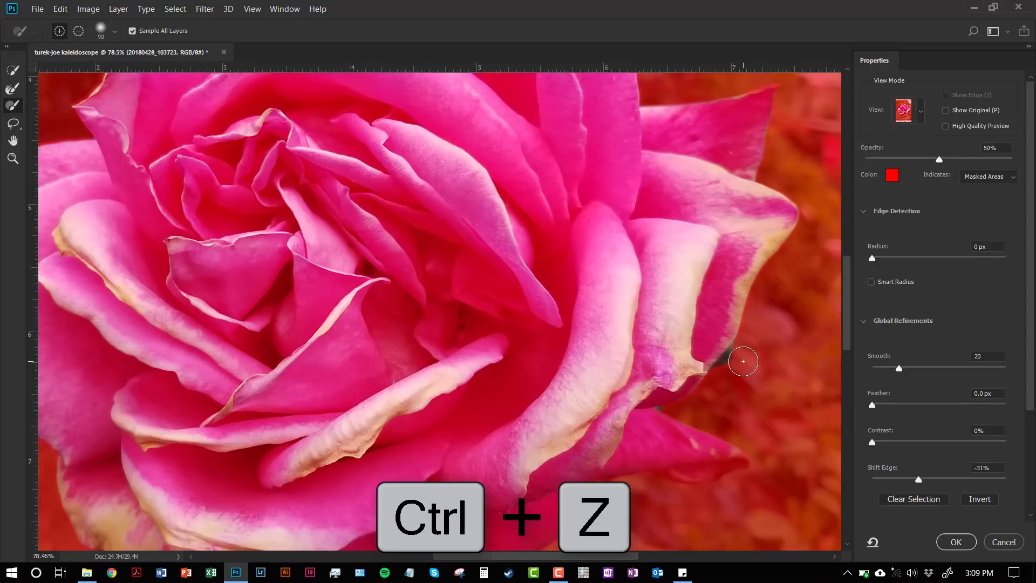
Paint the dark leaf spot beside the rose's outer right petal out of the selection with the Brush tool in subtract mode
key("alt")
key("alt")
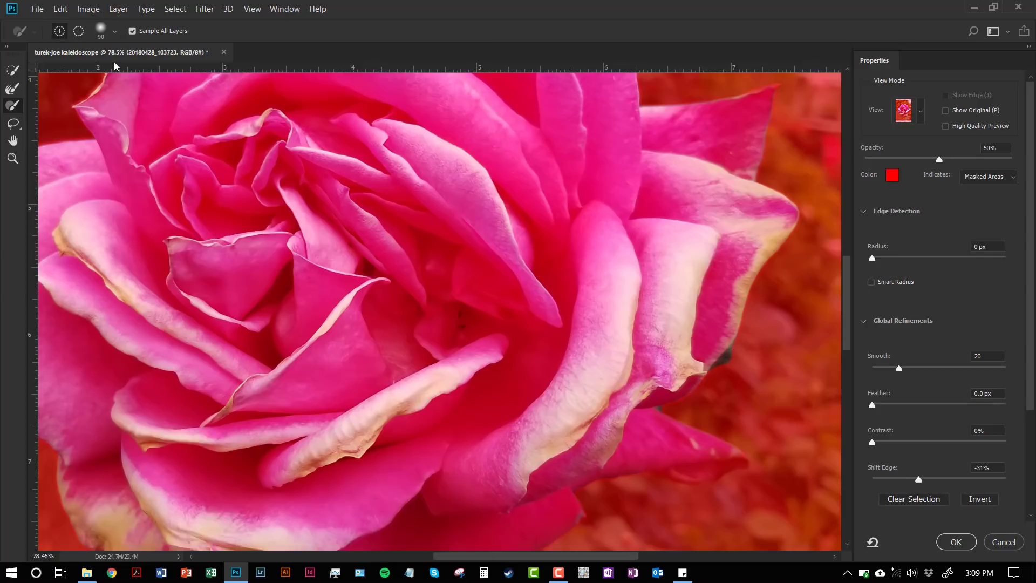
left_click(77, 33)
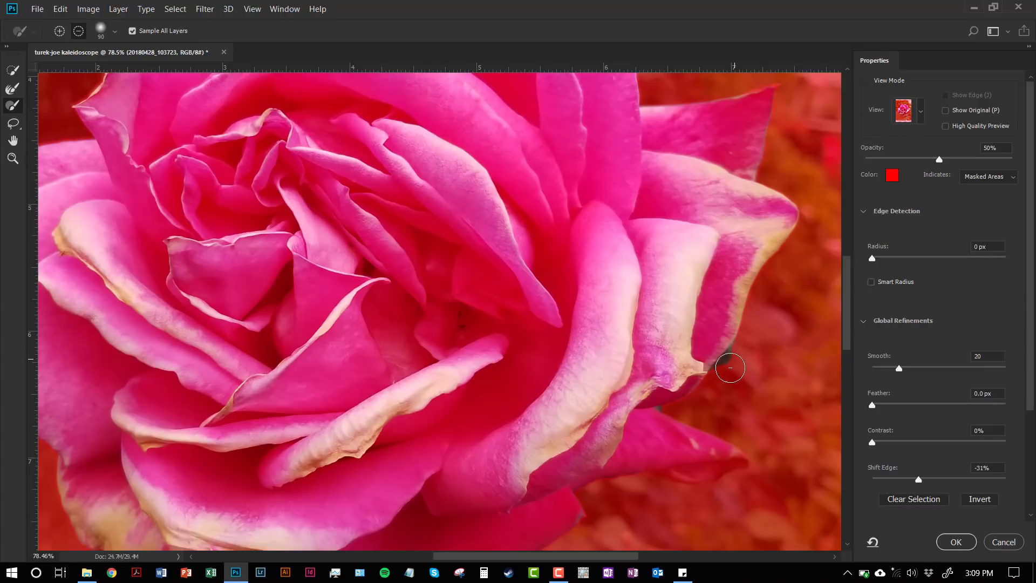
left_click_drag(742, 357, 742, 352)
left_click_drag(766, 384, 656, 278)
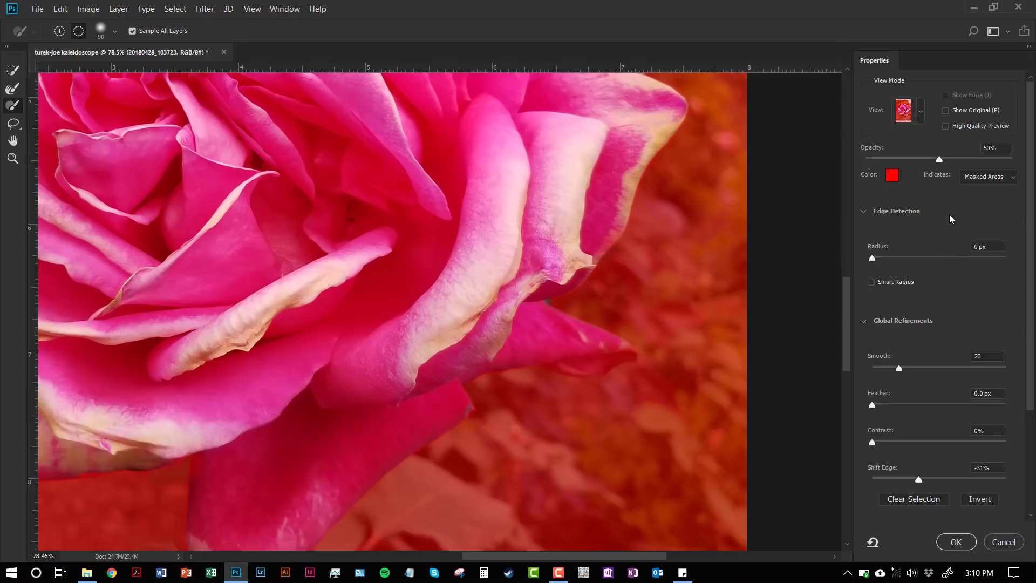
Preview the selection in the Black & White, On Black, On Layers and Marching Ants views, and return to Overlay
left_click(921, 114)
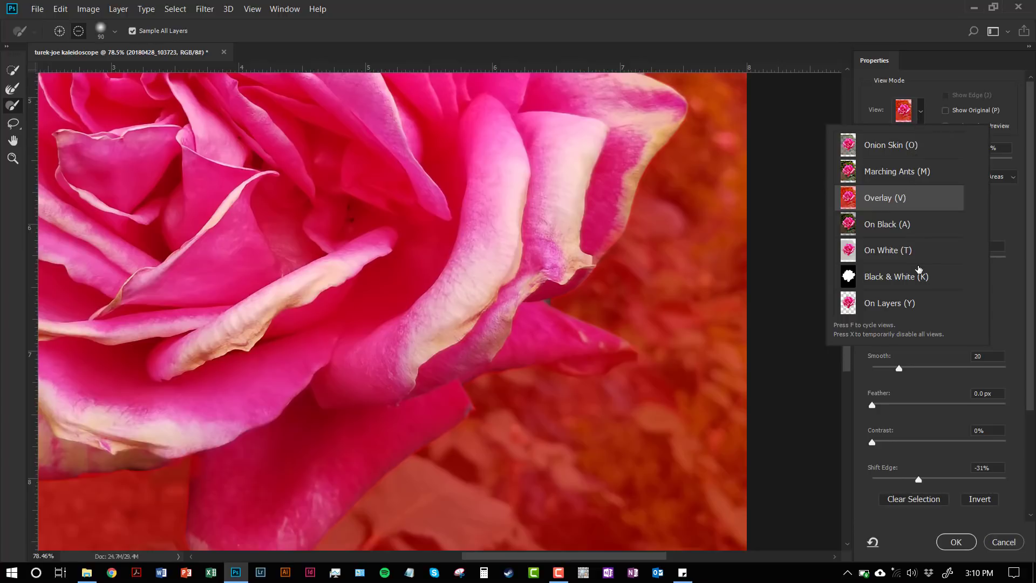
left_click(906, 278)
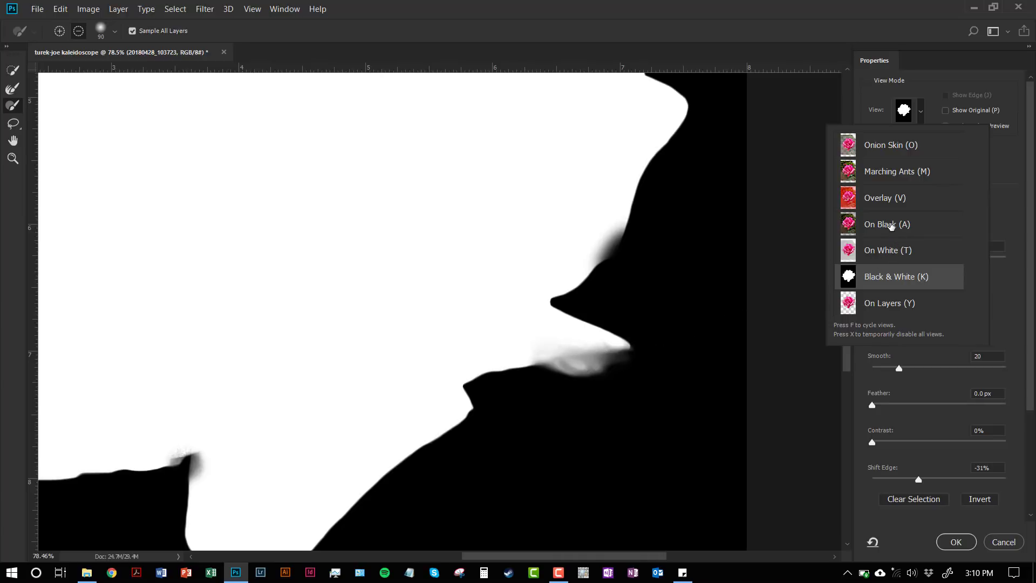
left_click(890, 225)
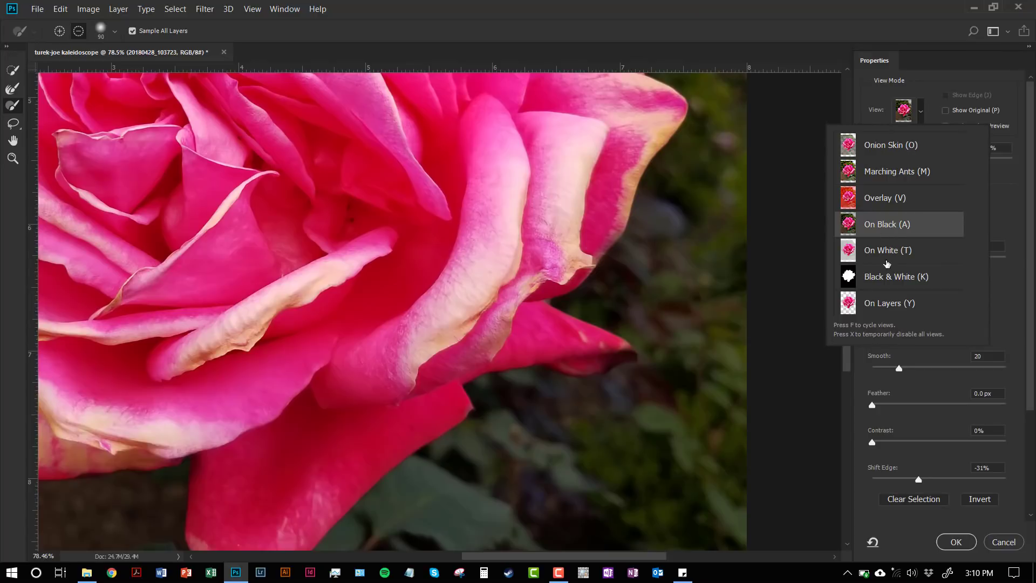
left_click(879, 304)
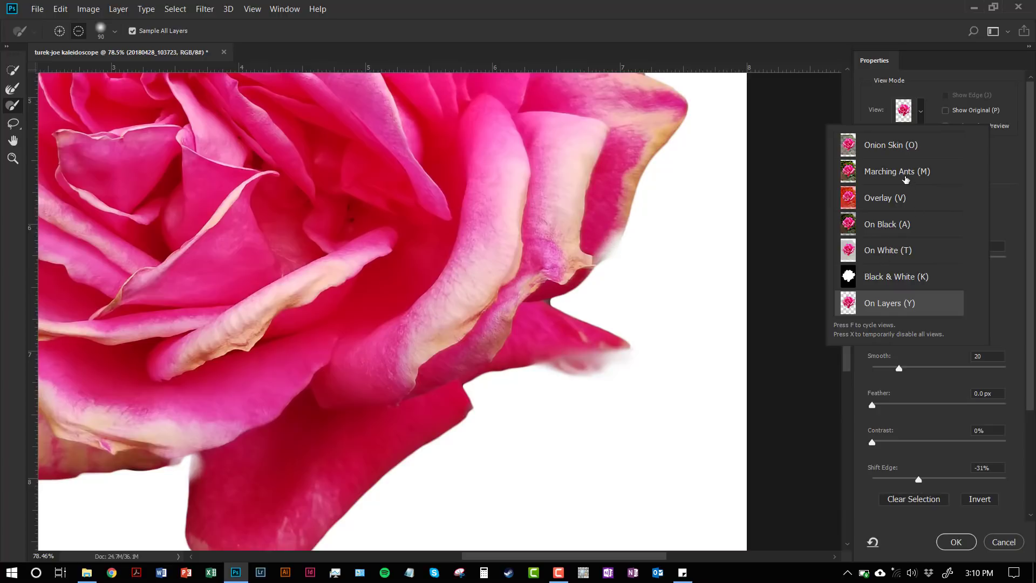
left_click(905, 179)
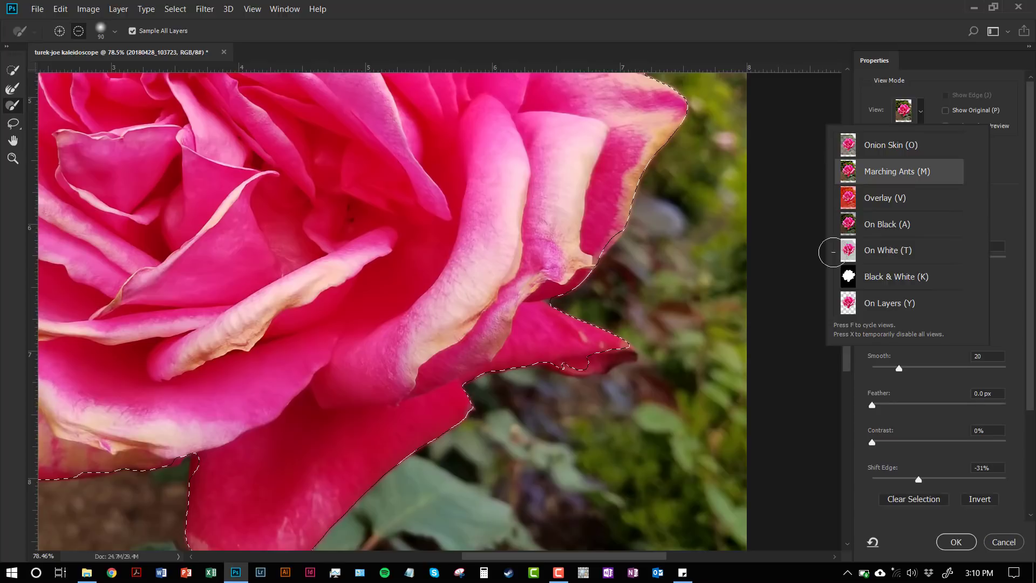
left_click(908, 204)
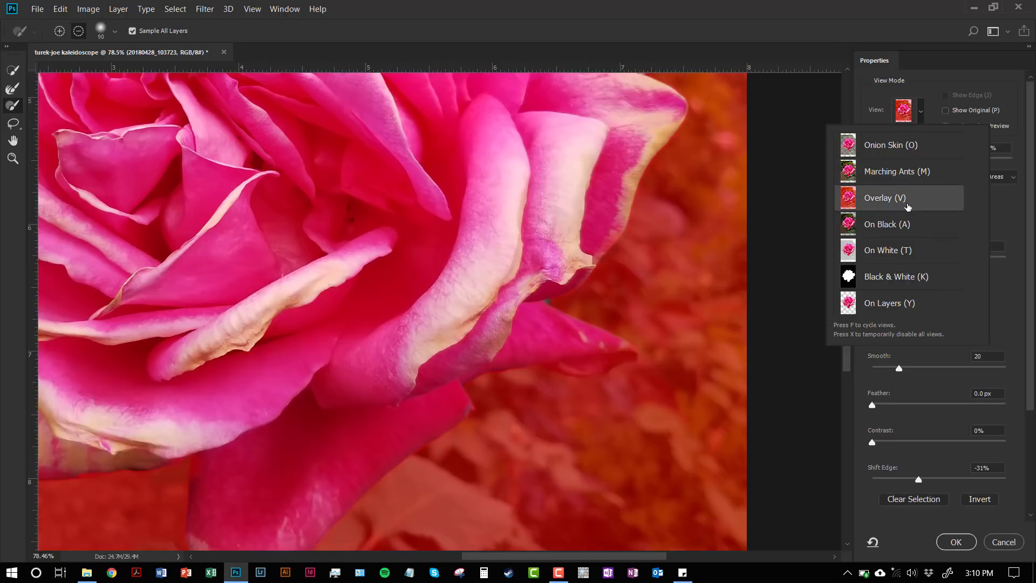
left_click(918, 120)
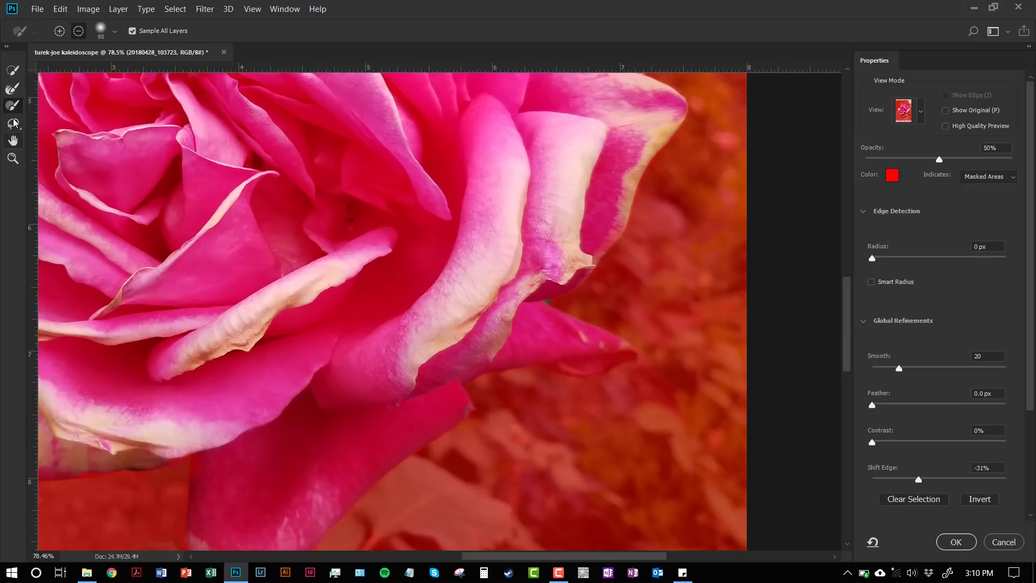
Raise the Brush tool's hardness to give it a much harder edge, and set the brush to add mode
left_click(115, 31)
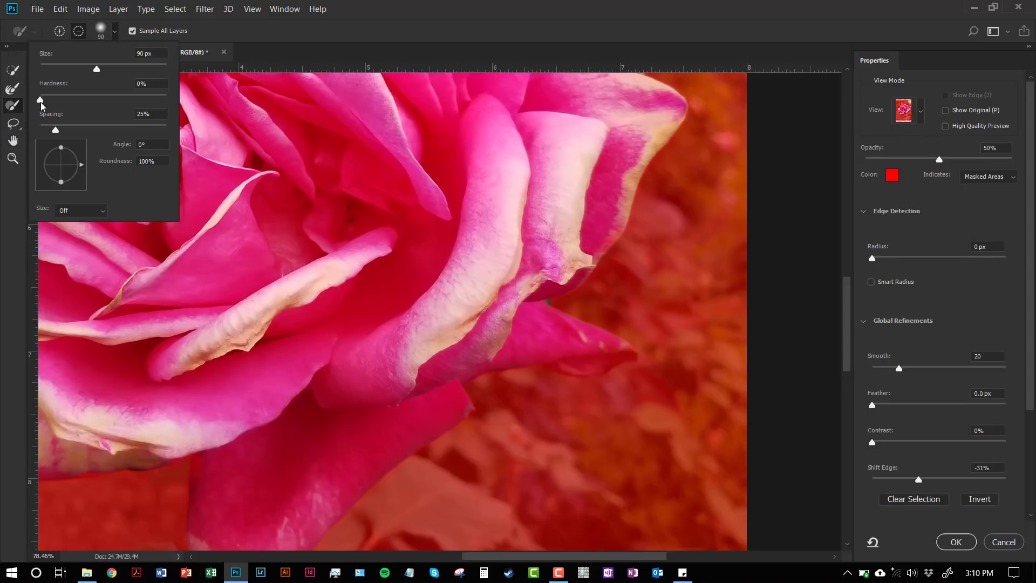
mouse_move(41, 103)
left_mouse_down()
mouse_move(151, 97)
mouse_move(142, 95)
left_mouse_up()
key("Return")
left_click(59, 31)
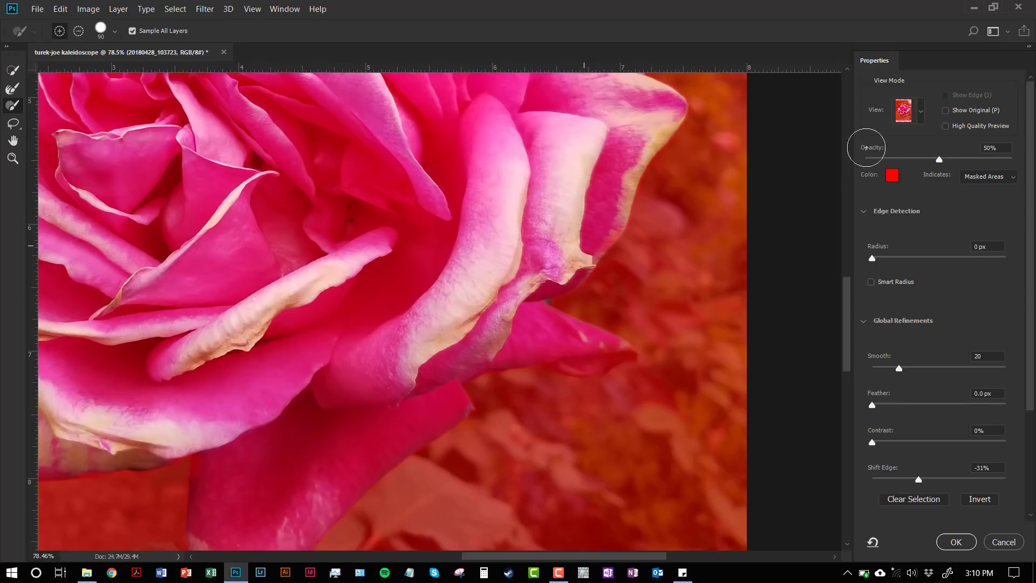
Show the selection in the Black & White view and turn on Smart Radius with an edge detection radius of 3 px
left_click(920, 113)
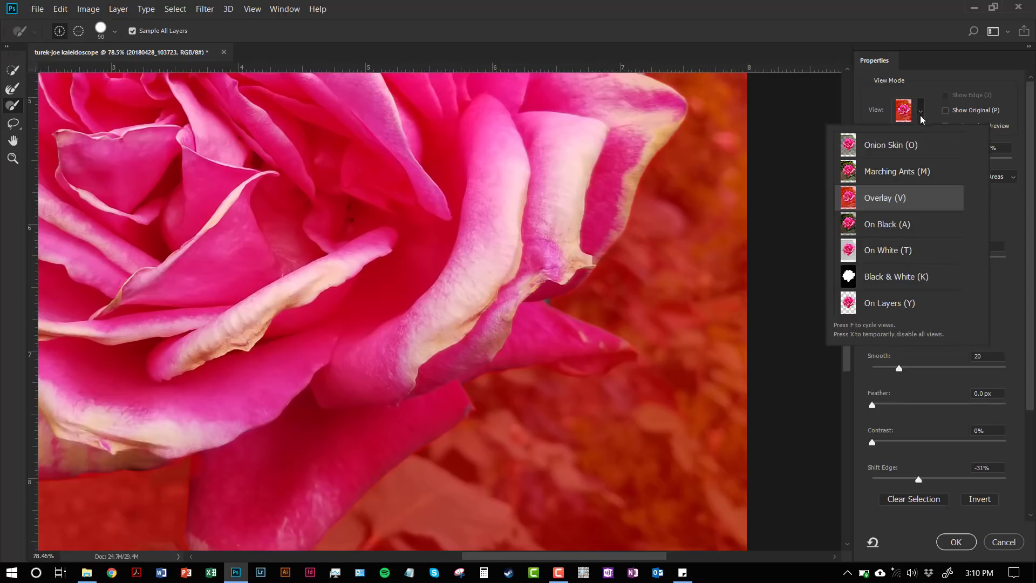
left_click(884, 280)
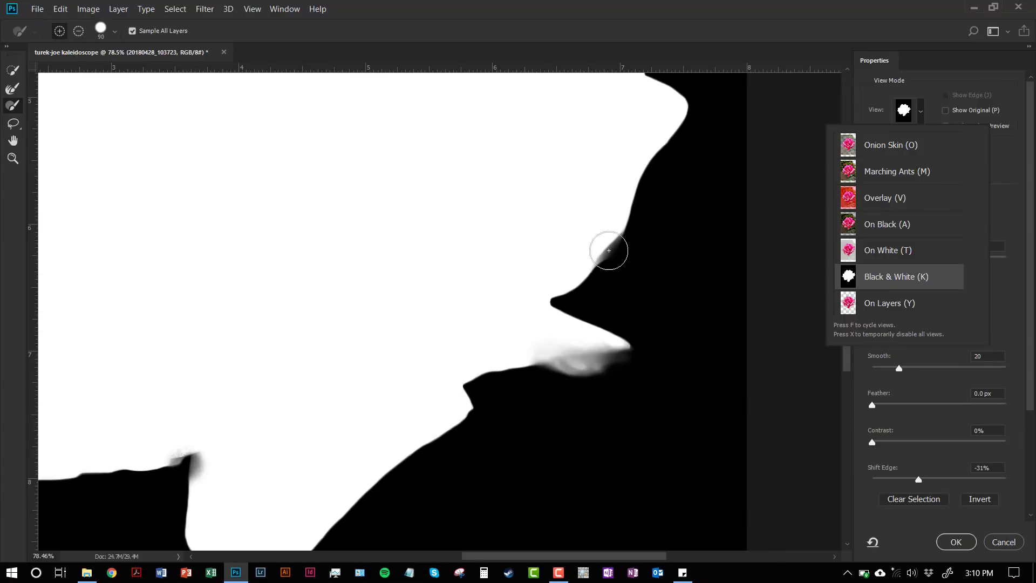
left_click(922, 122)
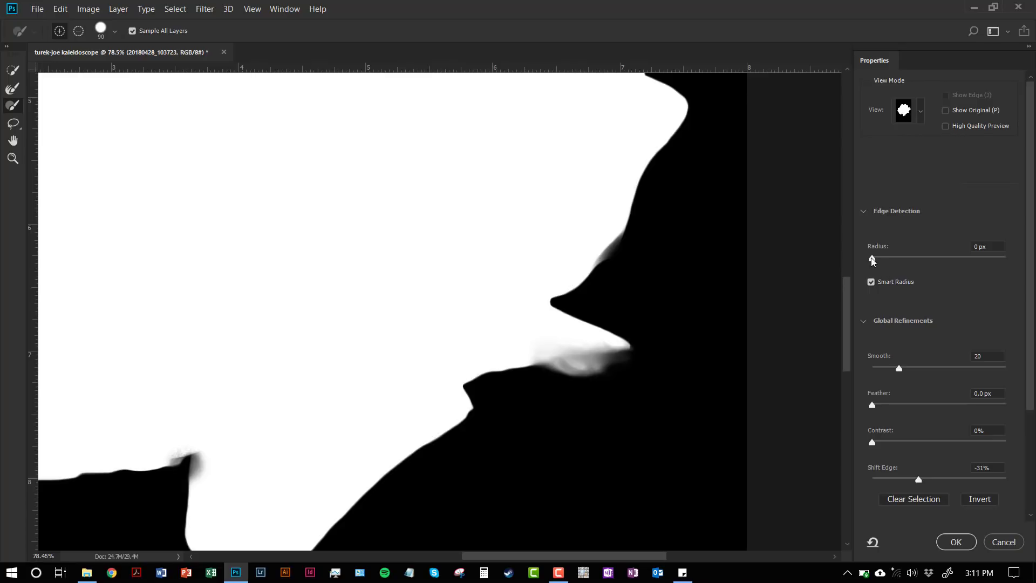
left_click(872, 259)
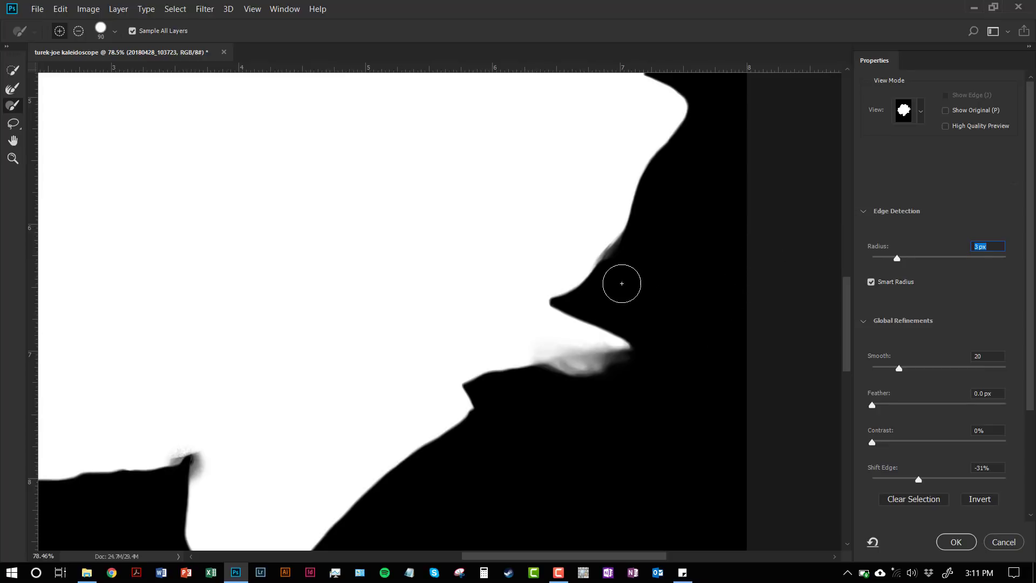
left_click(606, 246)
Switch the selection preview from Black & White back to the Overlay view
left_click(920, 110)
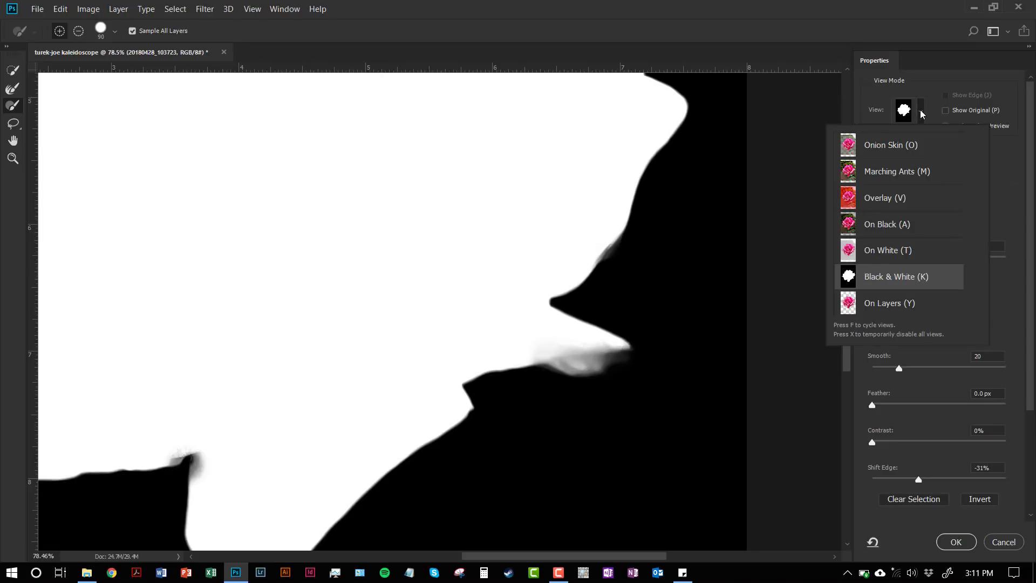
left_click(929, 205)
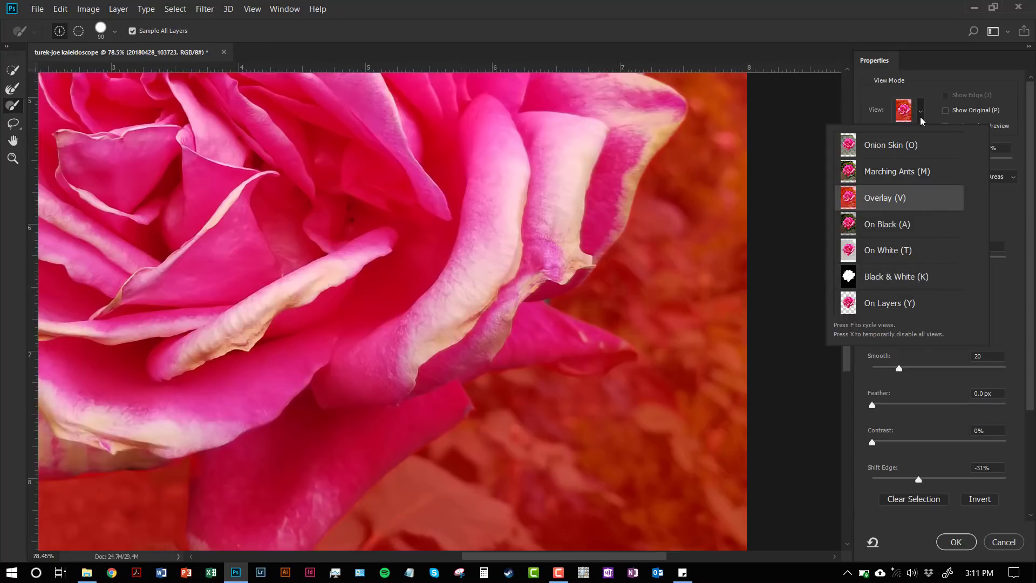
left_click(920, 117)
Set the global refinements to Smooth 28 and Shift Edge -61%
scroll(926, 291, "down", 4)
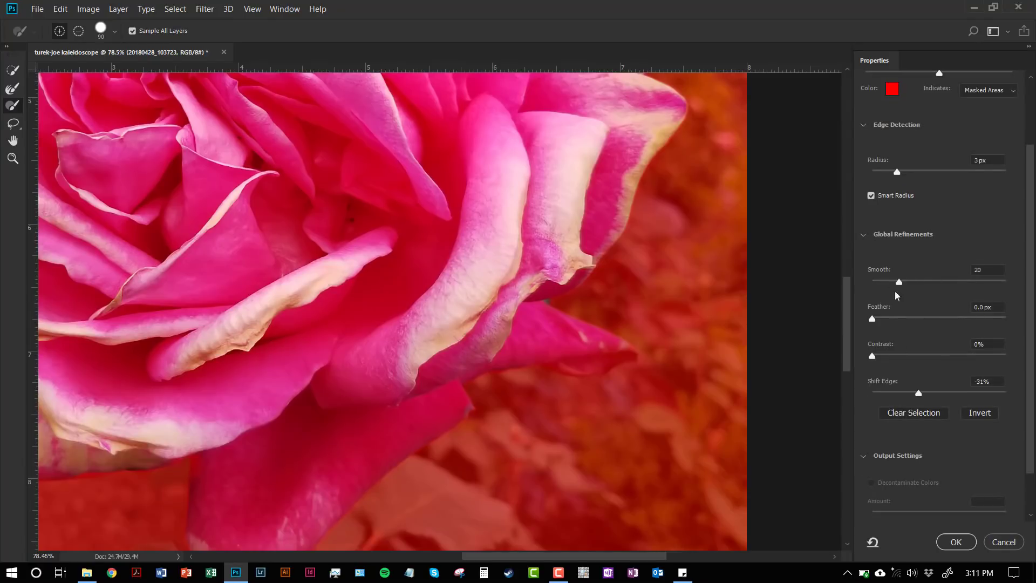
left_click_drag(899, 282, 909, 283)
scroll(877, 376, "down", 1)
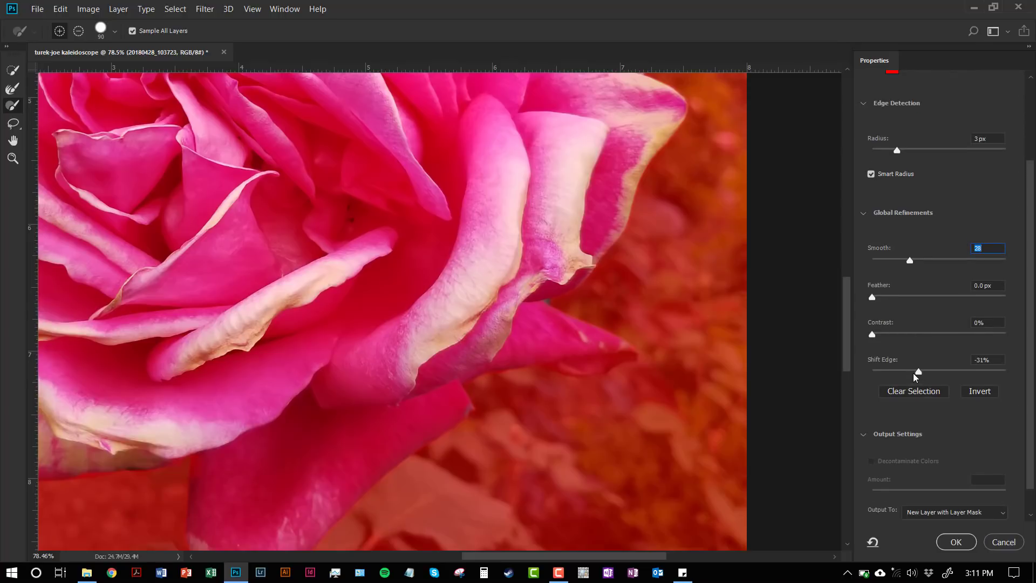
left_click_drag(918, 372, 899, 374)
scroll(918, 327, "down", 1)
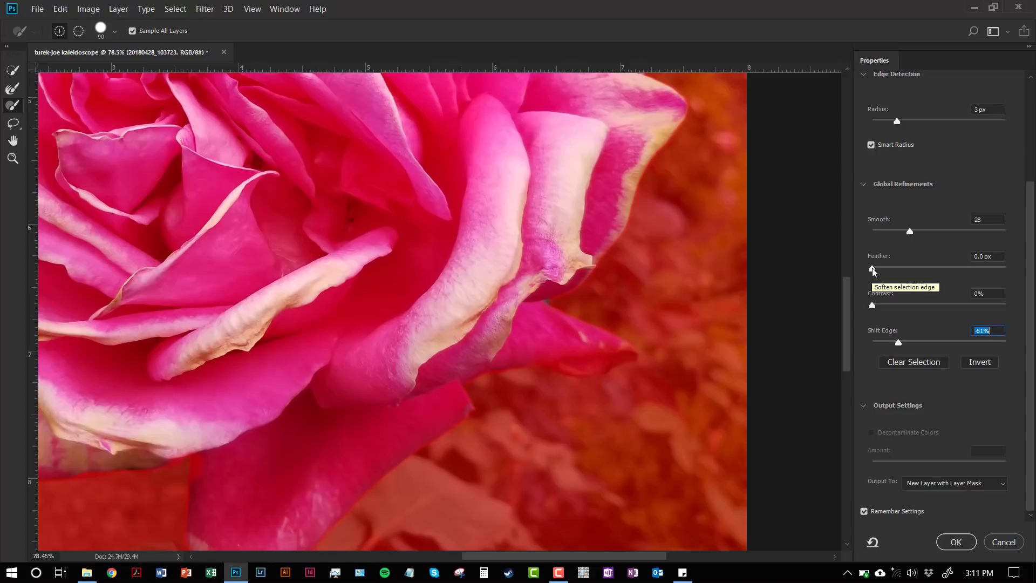
scroll(926, 125, "up", 4)
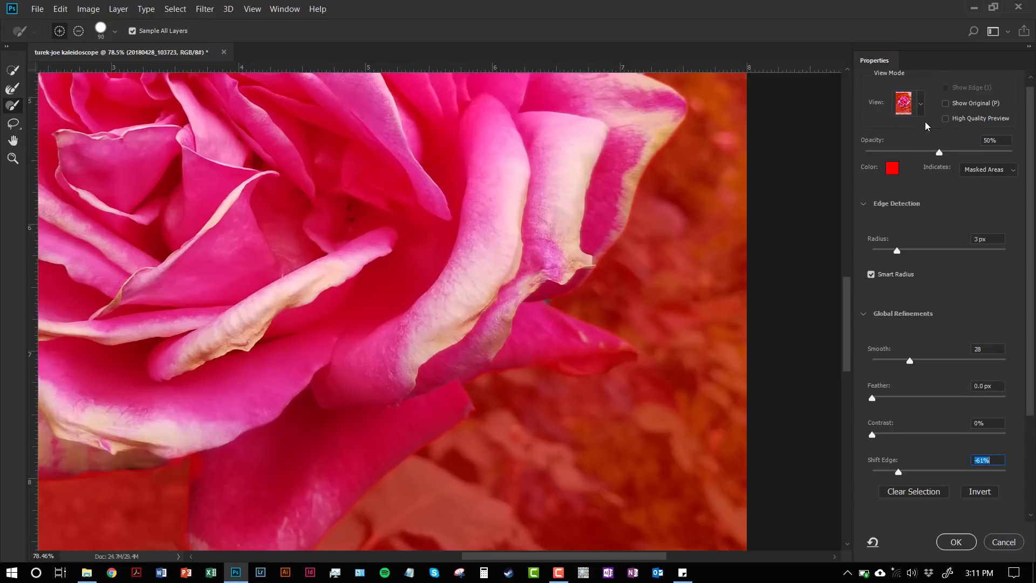
Preview the selection in the Black & White view and set Feather to 3.0 px
left_click(921, 111)
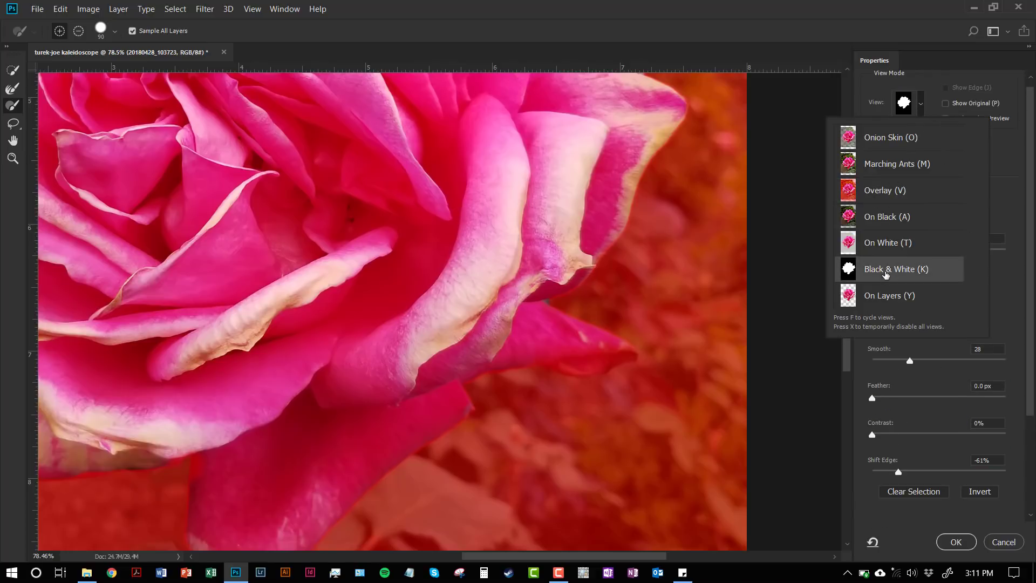
key("k")
scroll(985, 304, "down", 1)
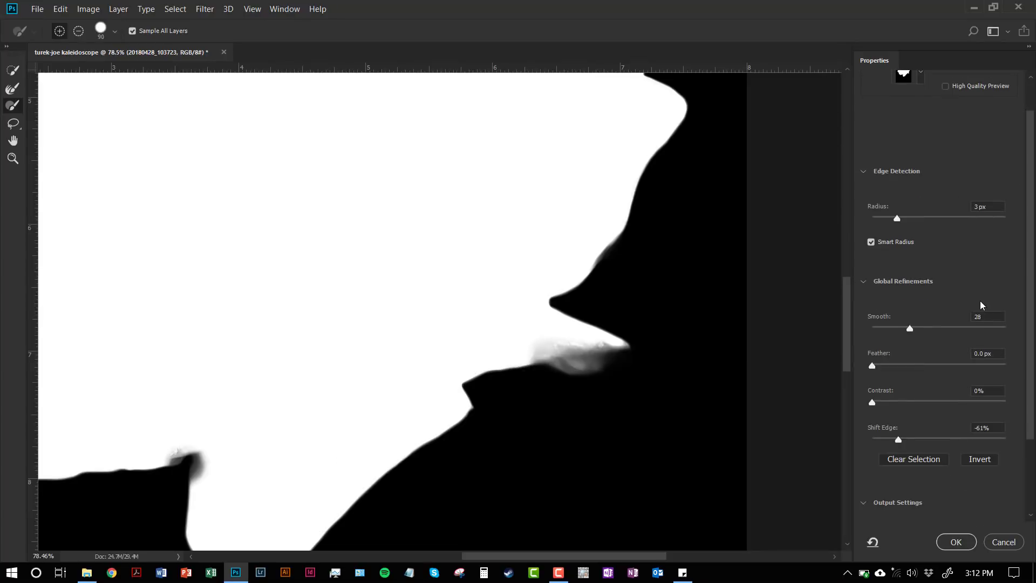
left_click_drag(875, 366, 899, 353)
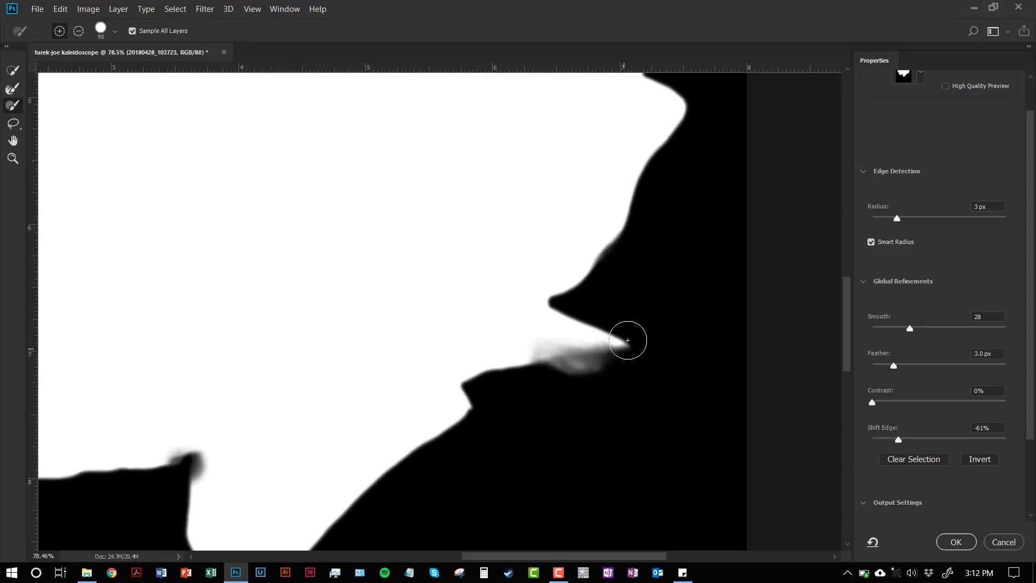
left_click(605, 245)
Set the selection's Contrast to 15% and Shift Edge to -29%
left_click_drag(879, 393, 890, 394)
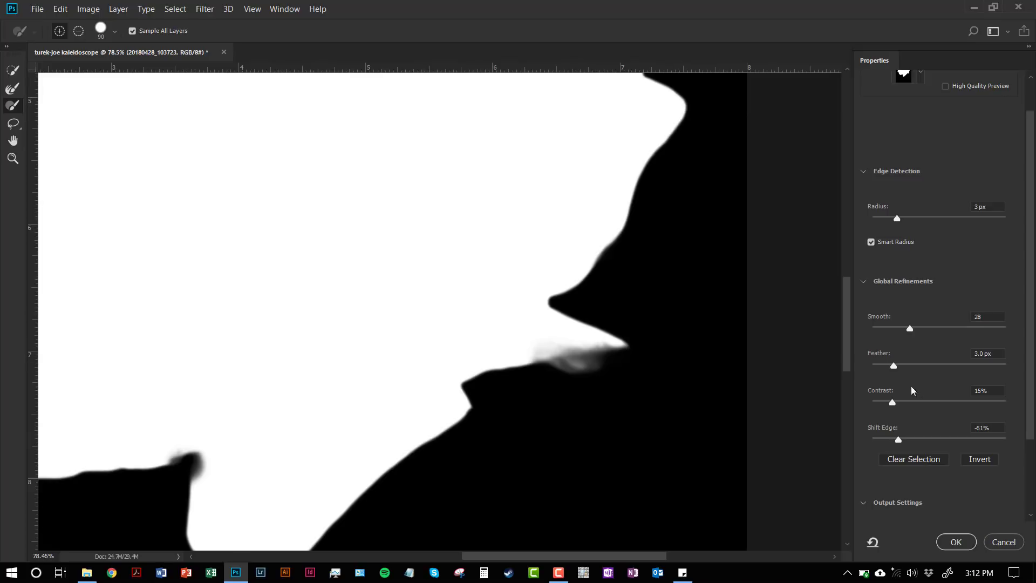
left_click_drag(892, 433, 913, 432)
key("m")
key("k")
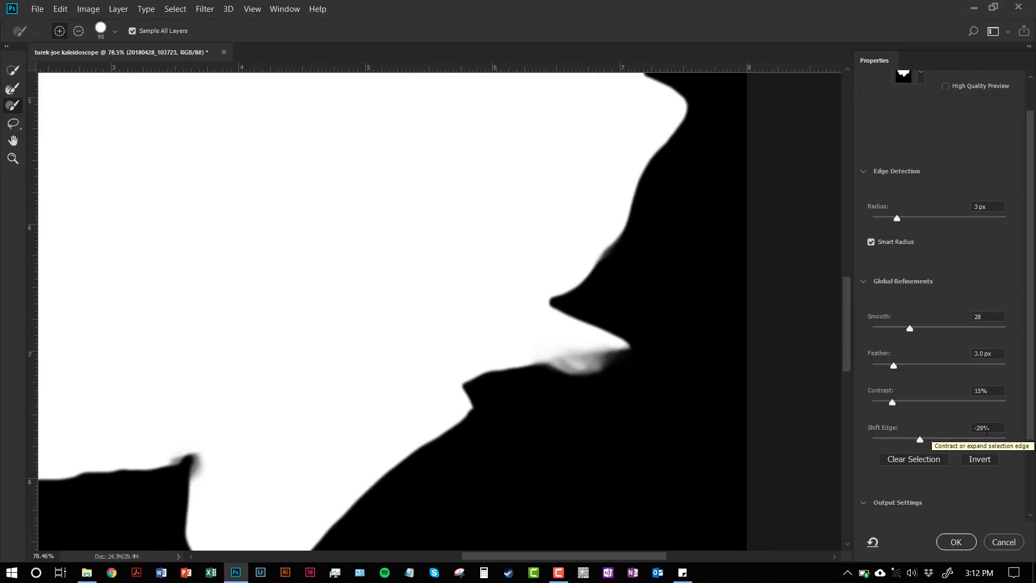
Return the preview to Overlay and apply the refined edge with the output set to Selection
scroll(921, 437, "down", 1)
scroll(920, 437, "down", 1)
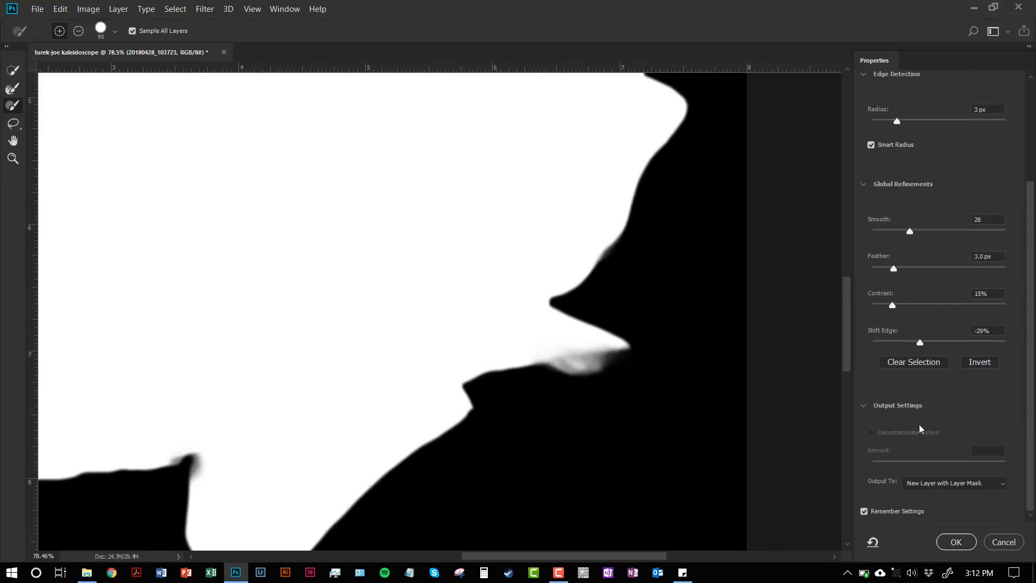
key("v")
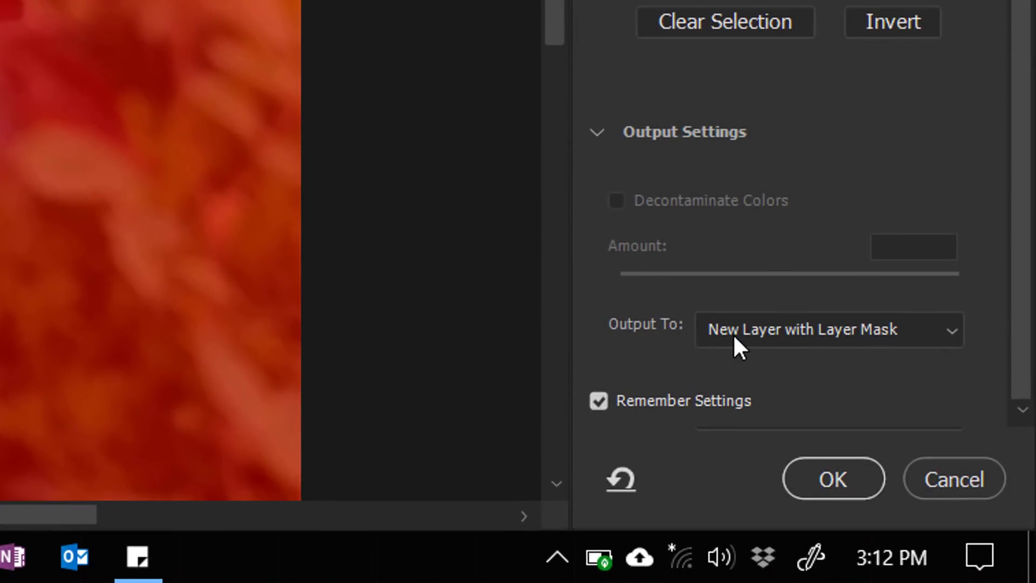
left_click(868, 332)
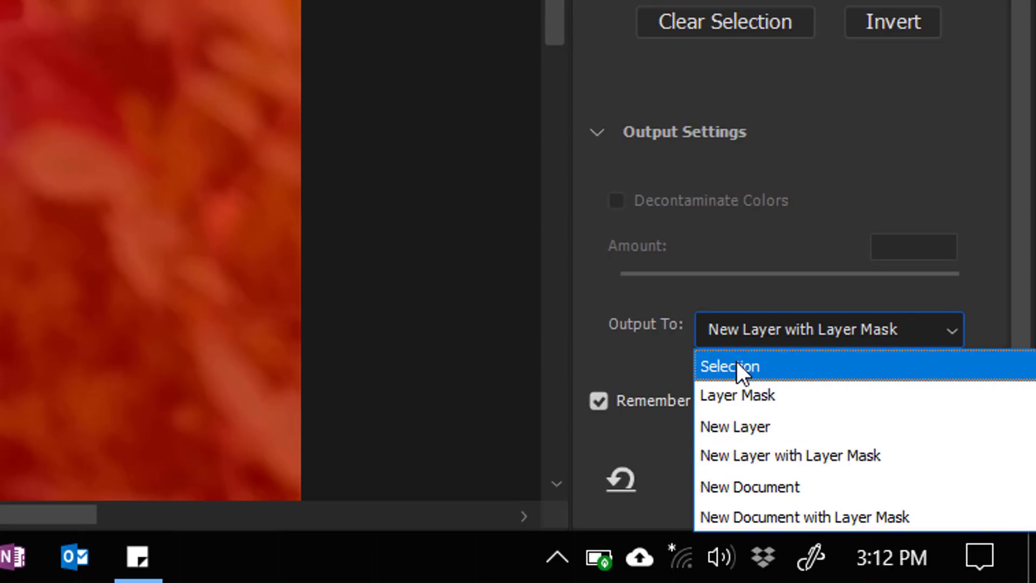
left_click(775, 329)
left_click(775, 330)
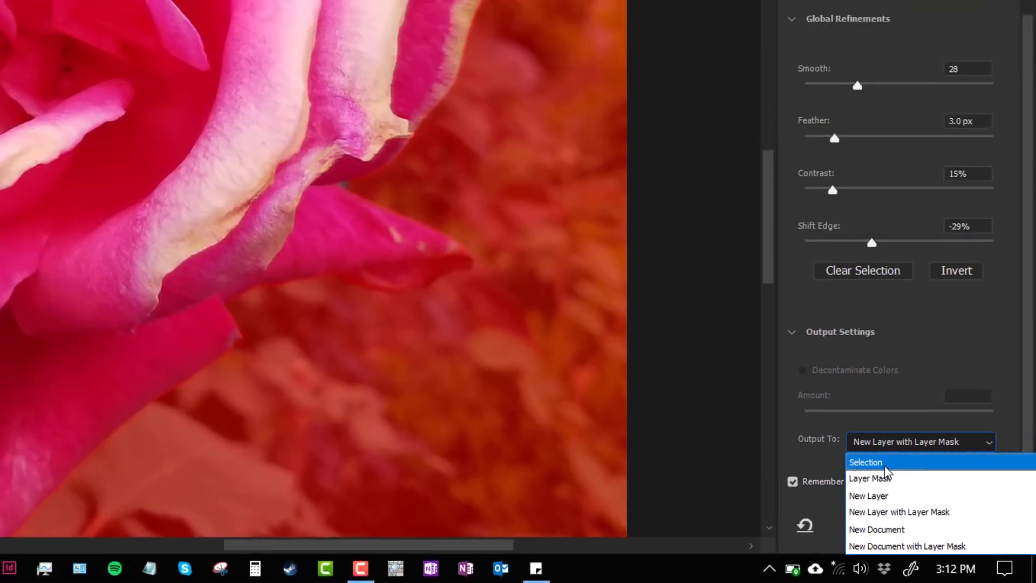
left_click(885, 462)
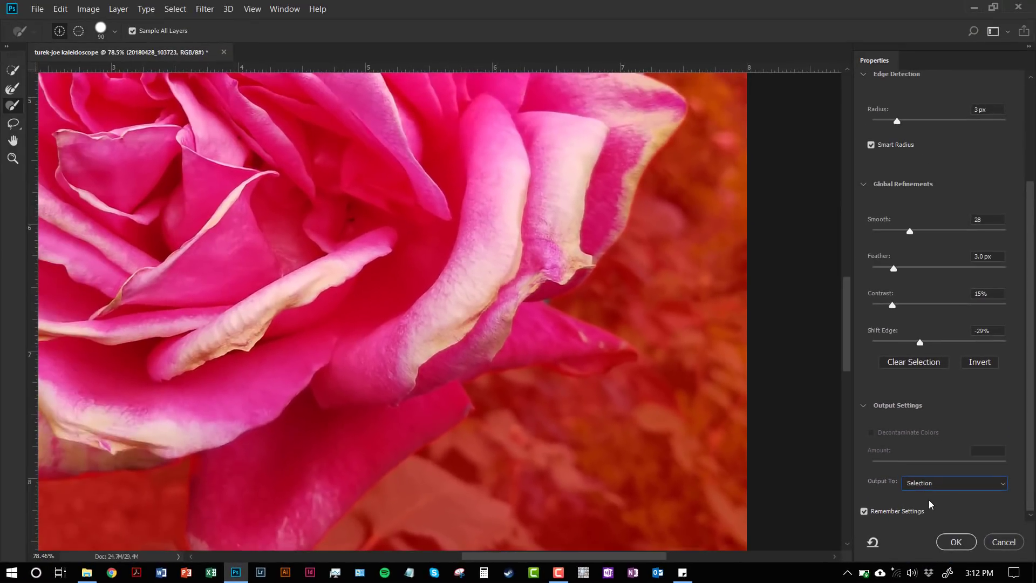
left_click(952, 542)
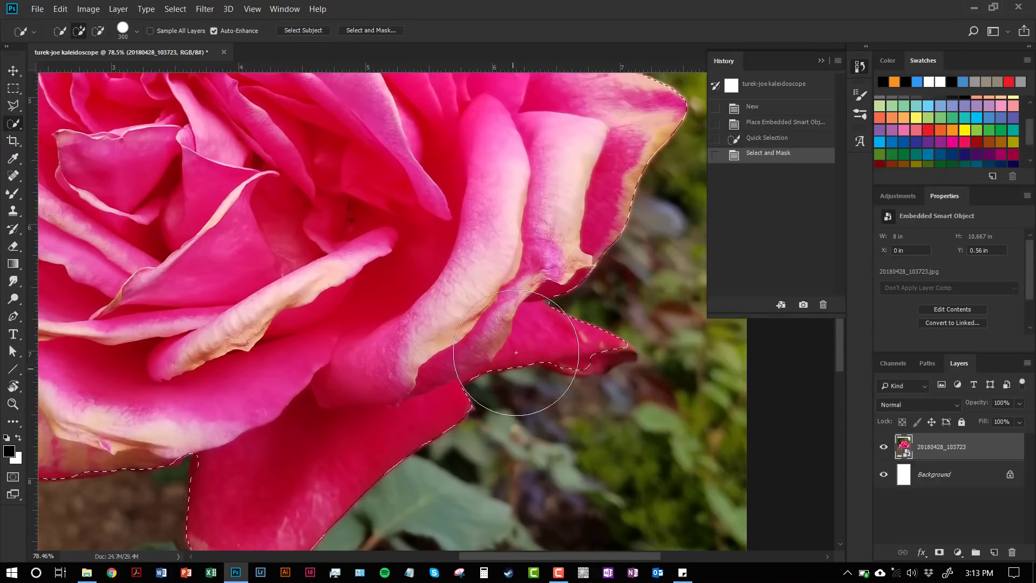
Copy the selected rose and paste it onto a new layer
scroll(478, 349, "down", 6)
left_click_drag(402, 324, 462, 405)
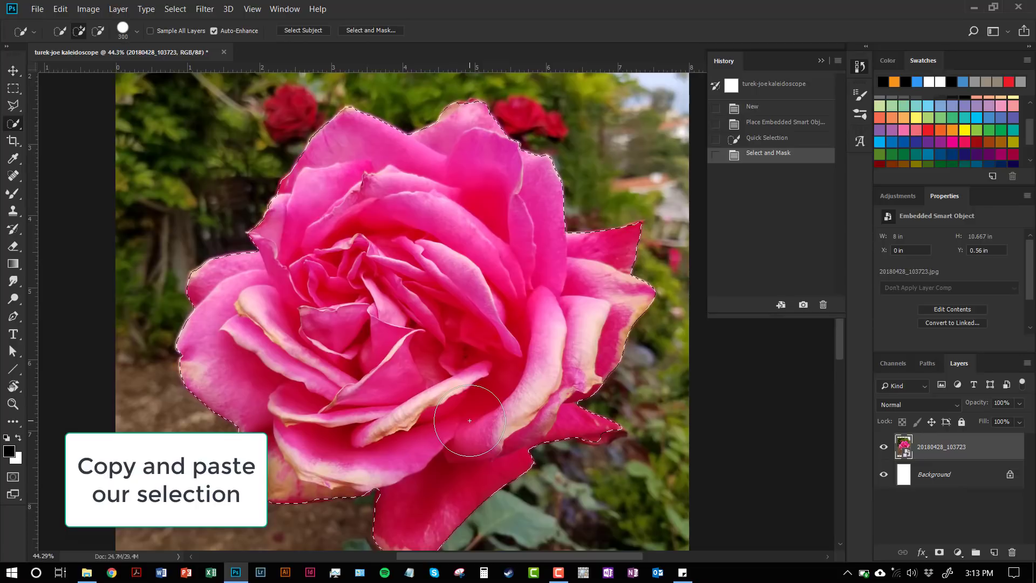
key("ctrl+c")
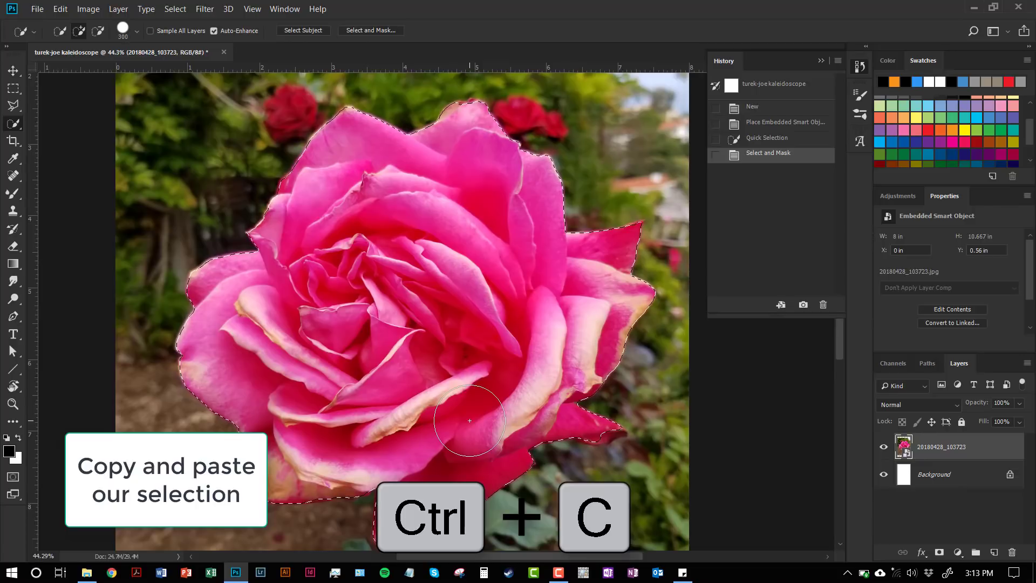
key("ctrl+v")
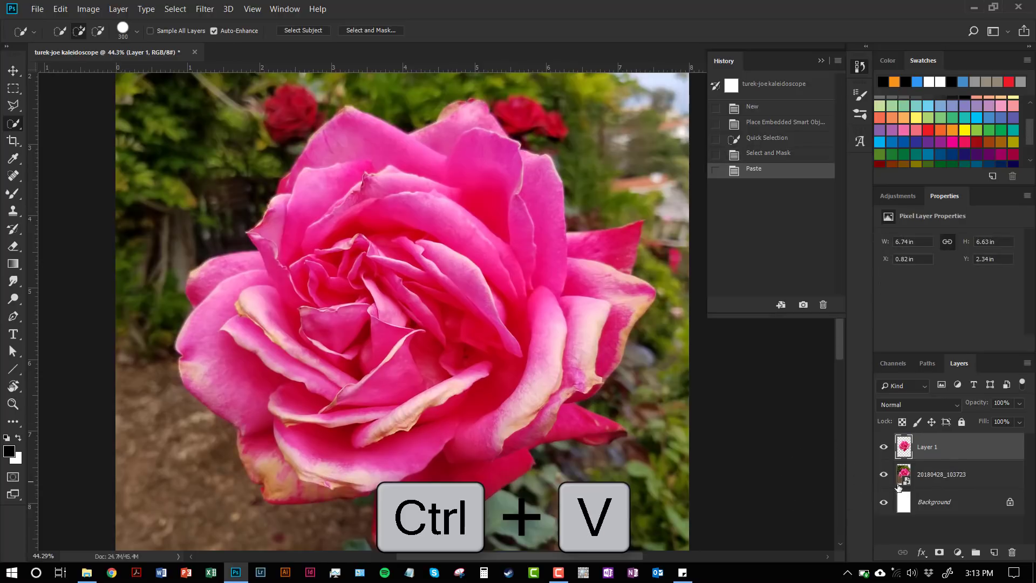
Delete the original photo layer 20180428_103723 and make the pasted rose layer active
left_click(973, 480)
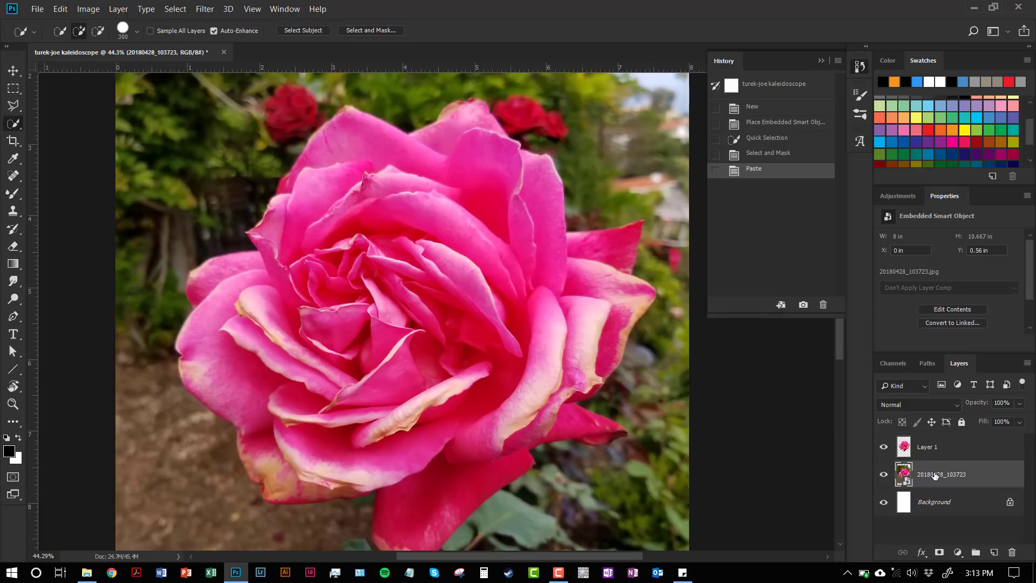
left_click_drag(934, 475, 1013, 552)
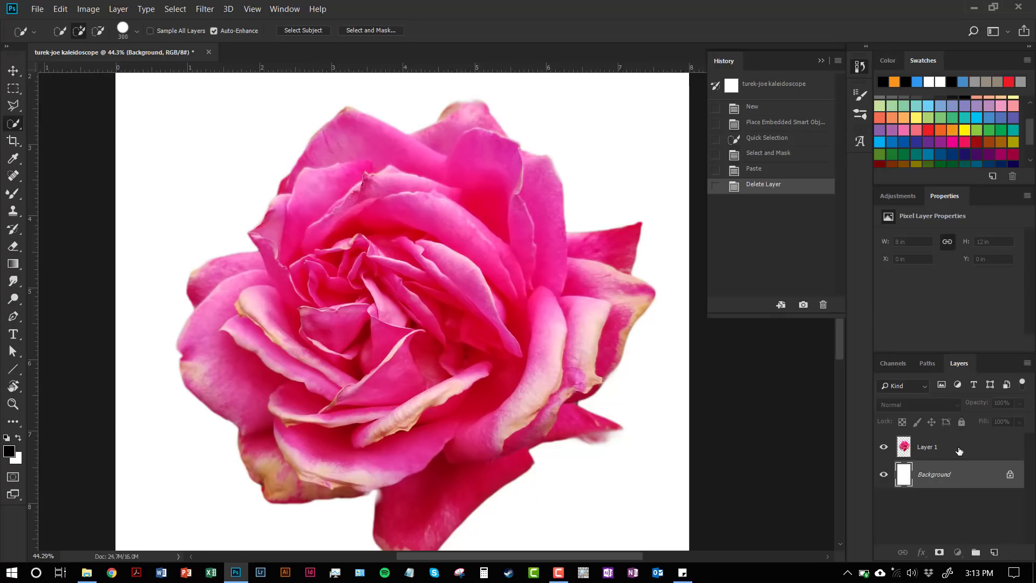
left_click(964, 445)
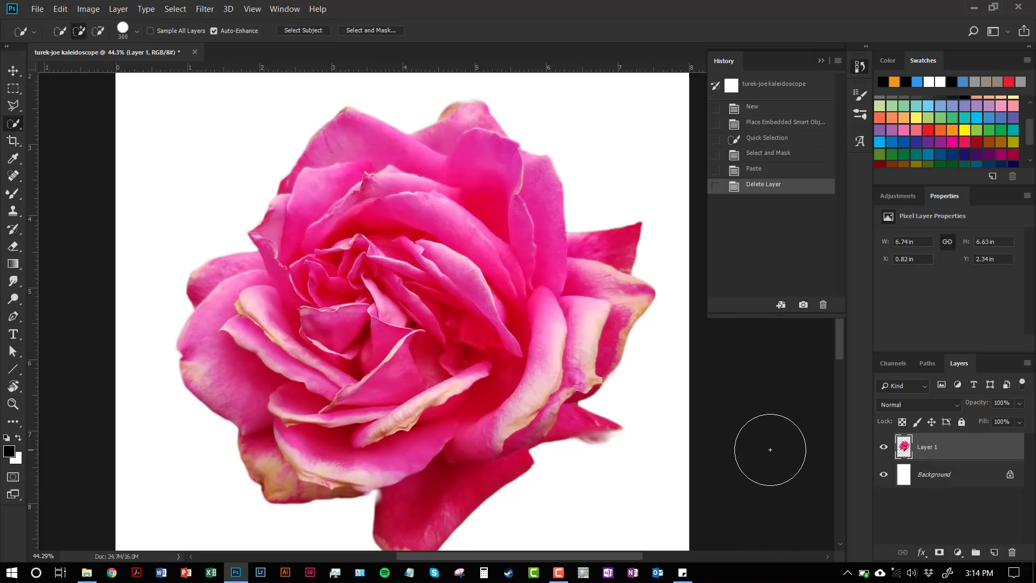
Scale the rose proportionally to about 59% and move it into the page's upper-left corner area
left_click(13, 70)
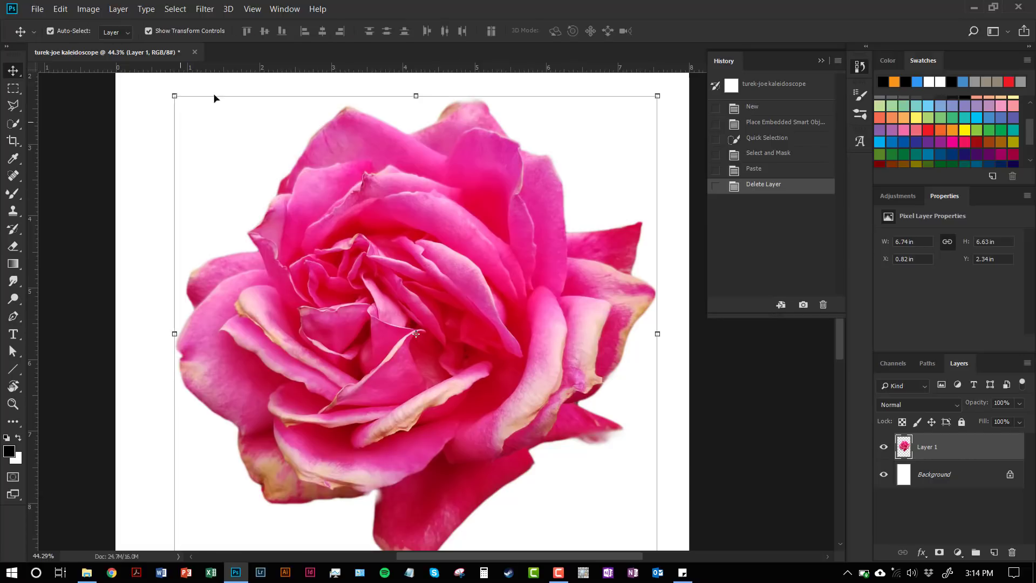
scroll(505, 356, "down", 3)
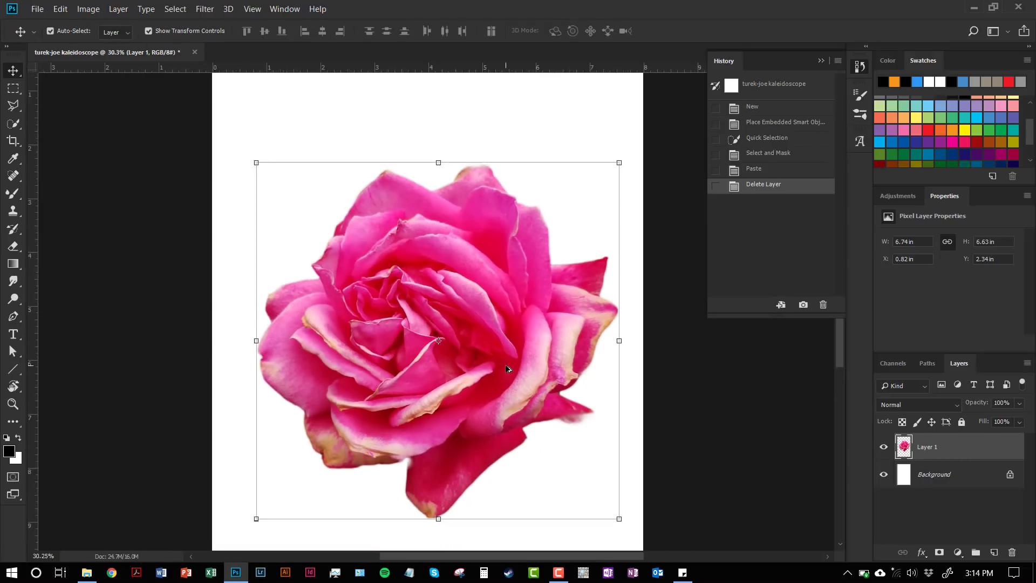
scroll(507, 376, "down", 1)
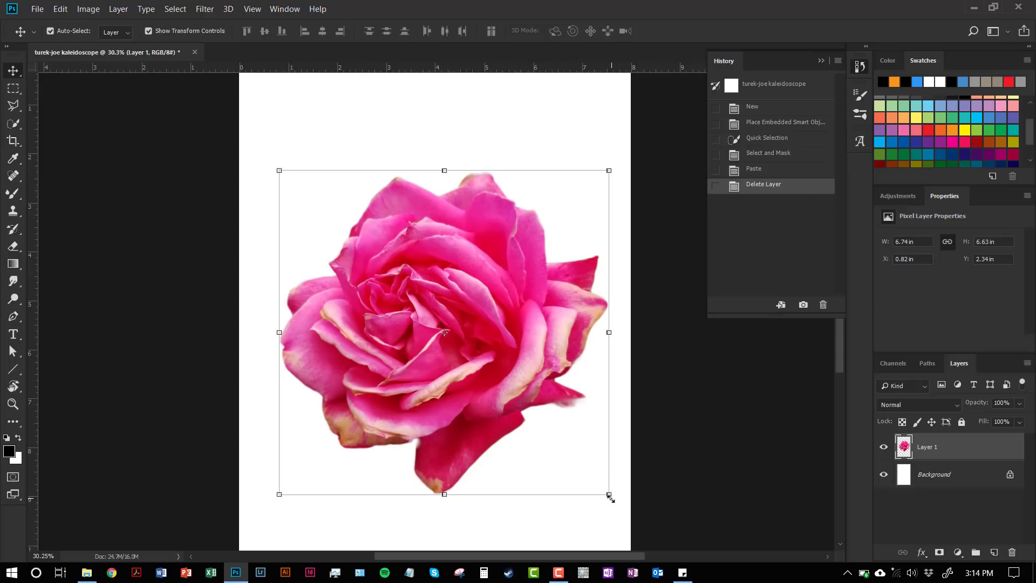
left_click_drag(607, 492, 473, 360)
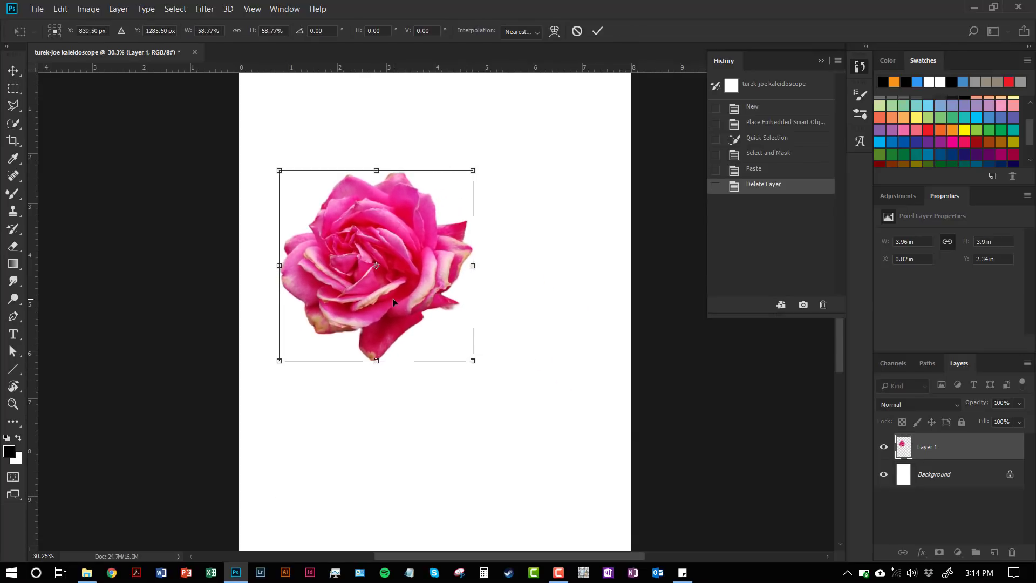
left_click(596, 31)
left_click_drag(433, 284, 411, 232)
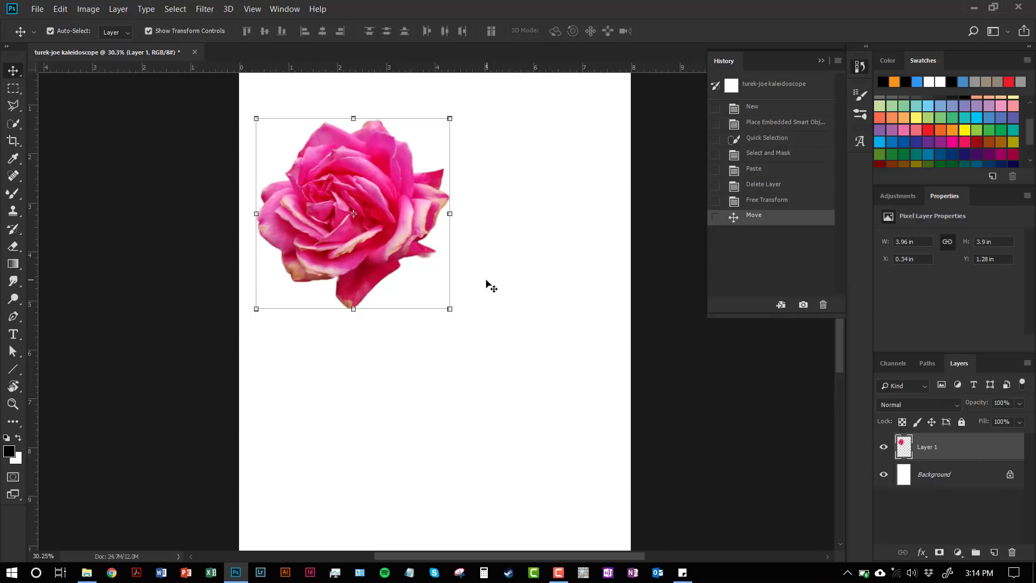
left_click_drag(388, 218, 370, 204)
Shrink the rose further to about 3.46 x 3.4 in and position it just inside the page's left edge
key("ctrl+t")
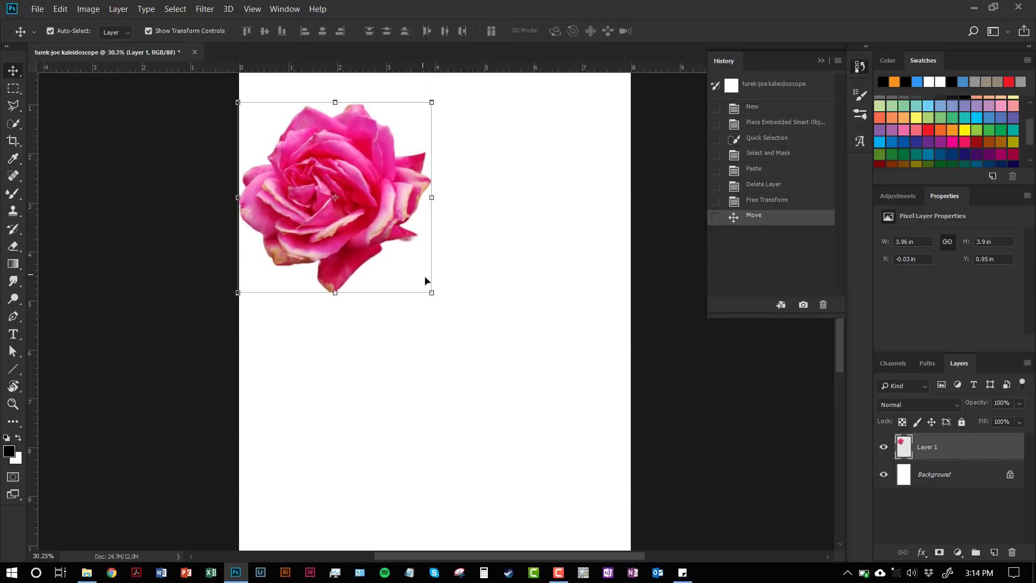
left_click_drag(428, 290, 404, 267)
left_click_drag(362, 209, 371, 219)
left_click(597, 31)
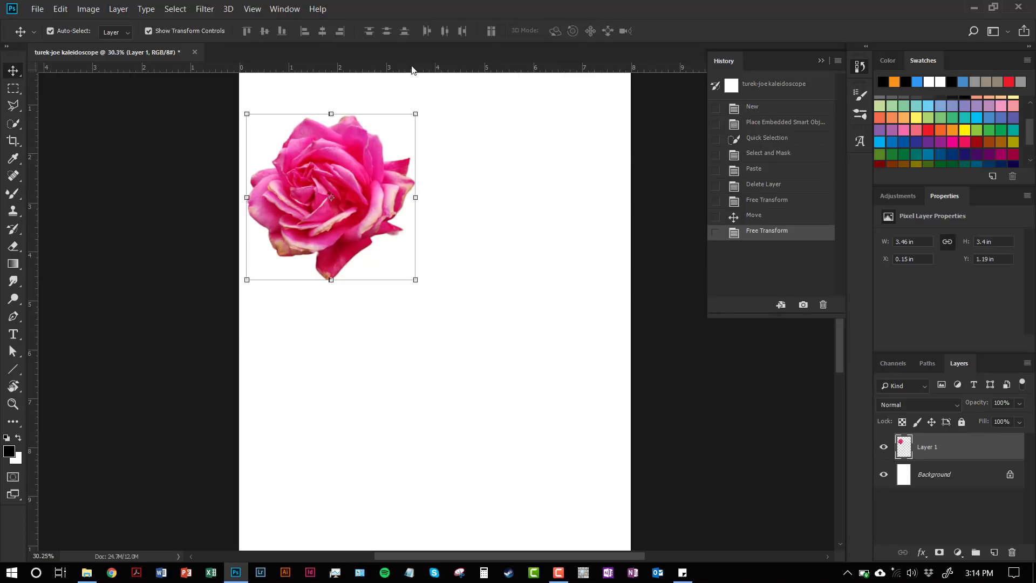
Turn on snapping and place a vertical guide at 4 in and a horizontal guide at 6 in
left_click(252, 8)
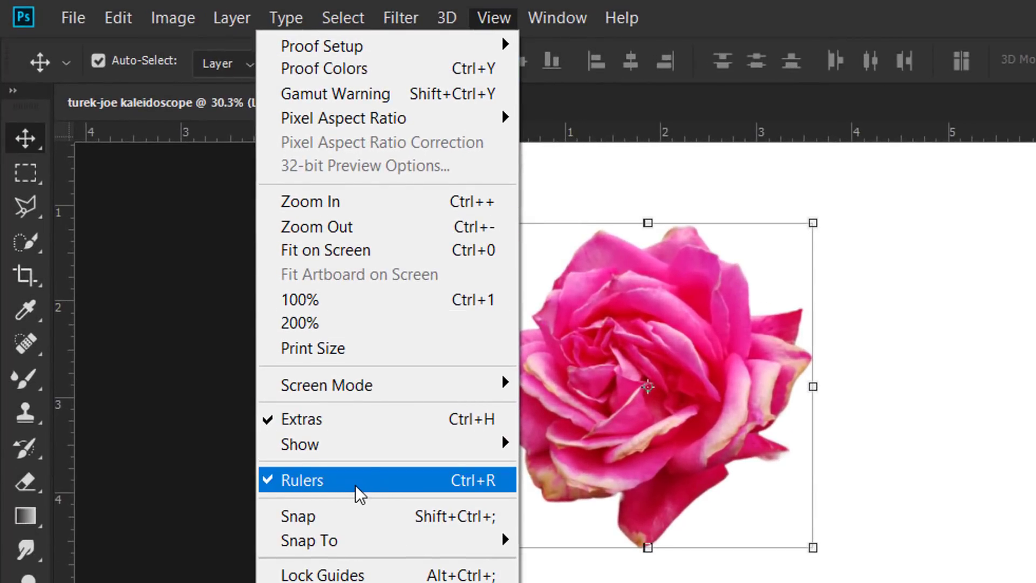
left_click(355, 519)
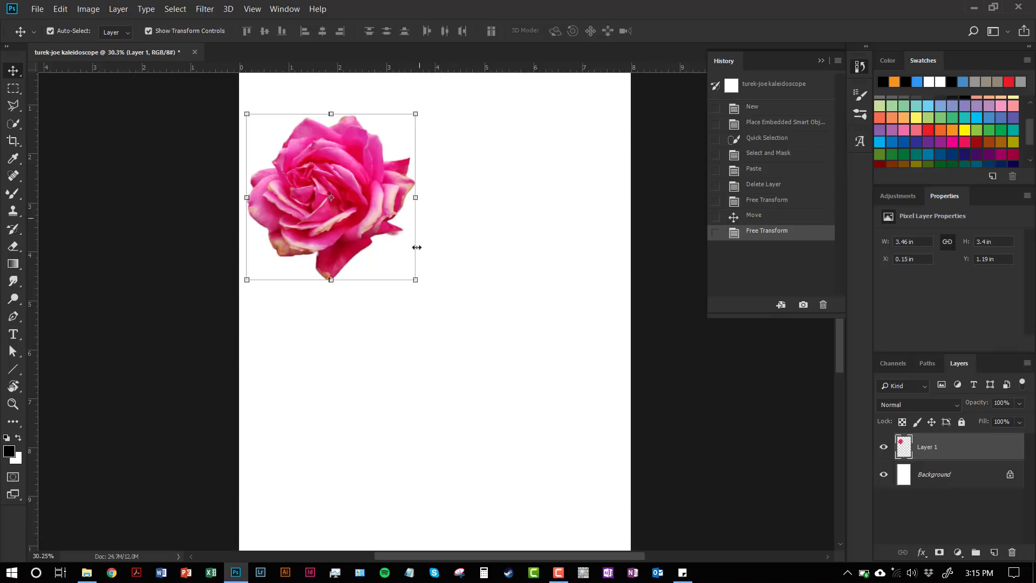
left_click_drag(34, 288, 438, 283)
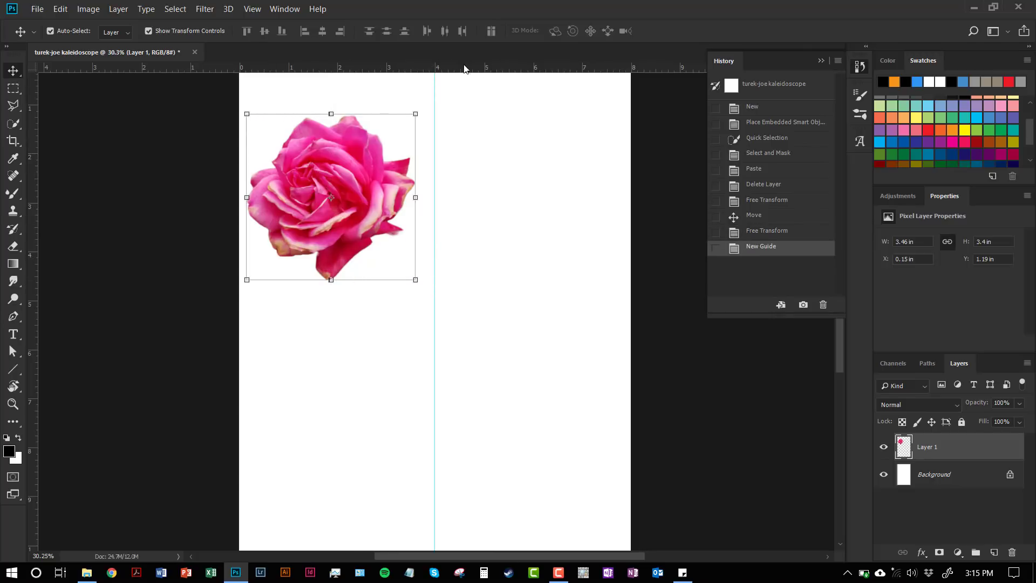
left_click_drag(467, 69, 410, 348)
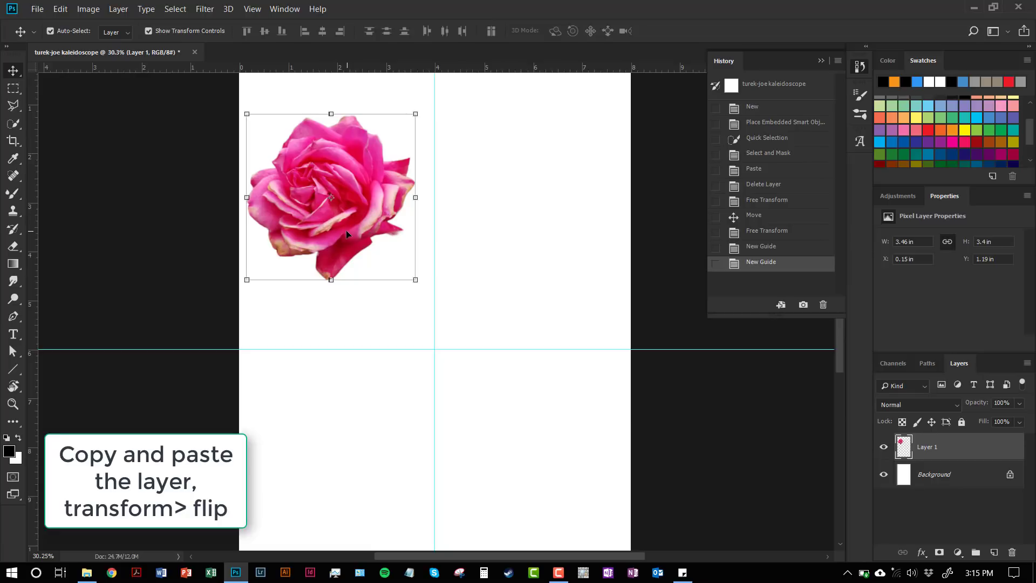
Snap the rose into the upper-left corner formed by the guides and paste a copy beside it across the vertical guide
left_click_drag(347, 232, 370, 307)
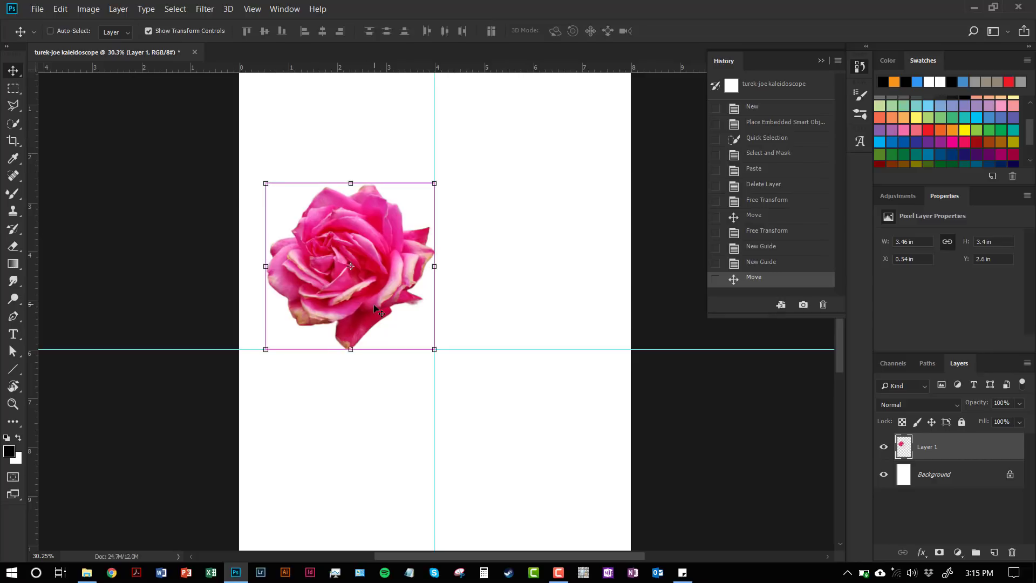
key("ctrl+c")
key("ctrl+v")
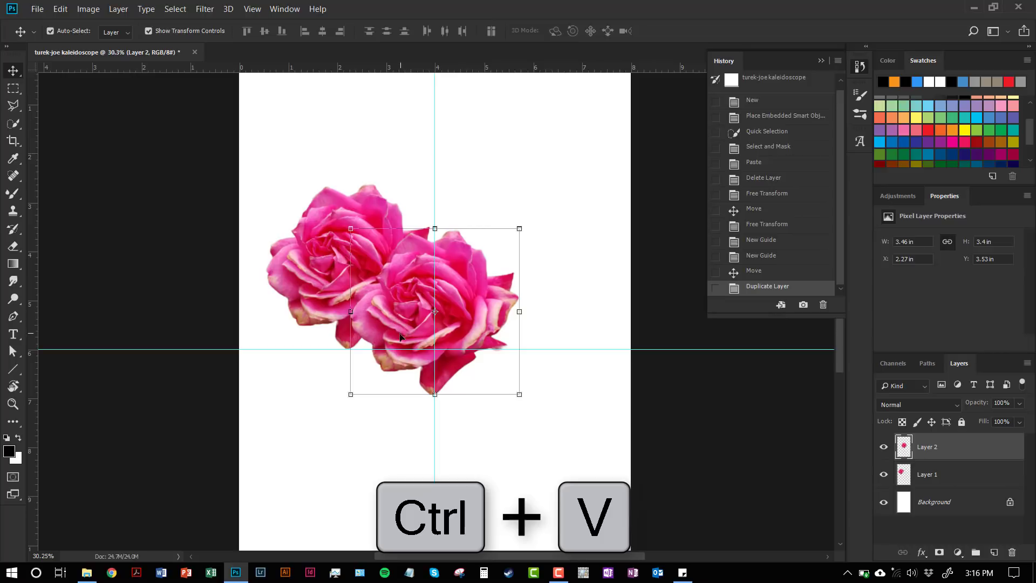
left_click_drag(400, 336, 474, 292)
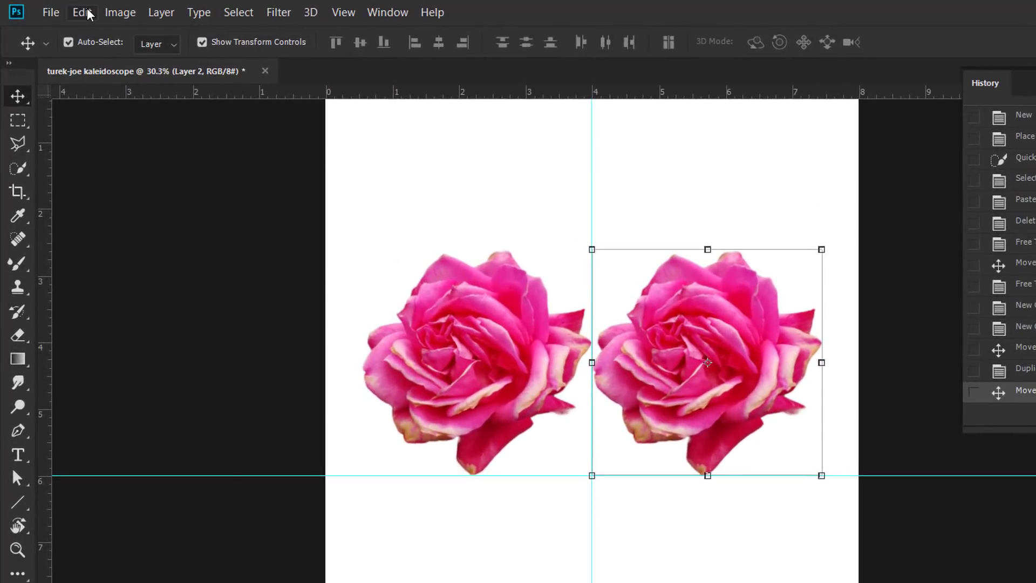
Flip the copied rose horizontally so it mirrors the original across the vertical guide
left_click(83, 12)
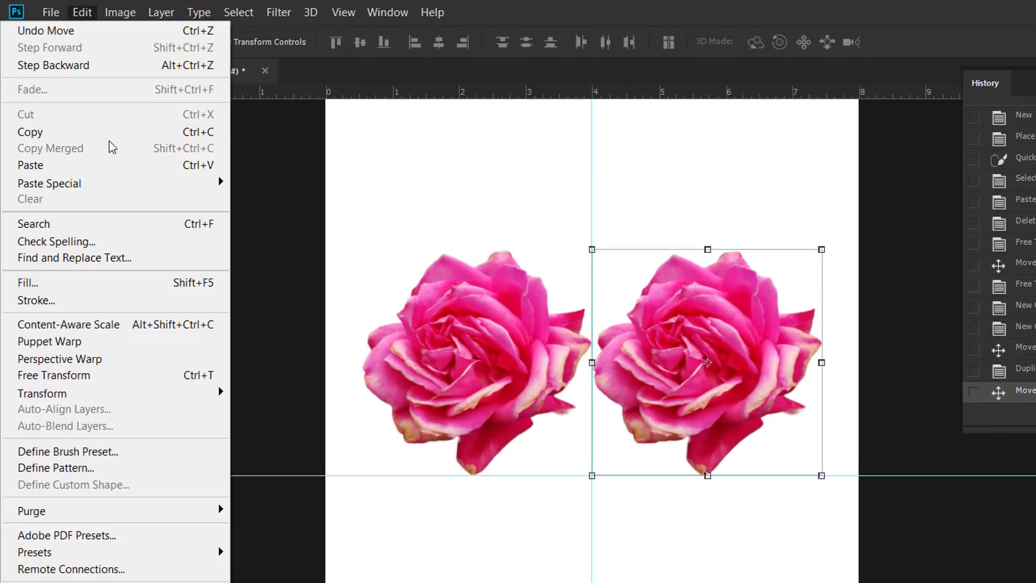
mouse_move(159, 392)
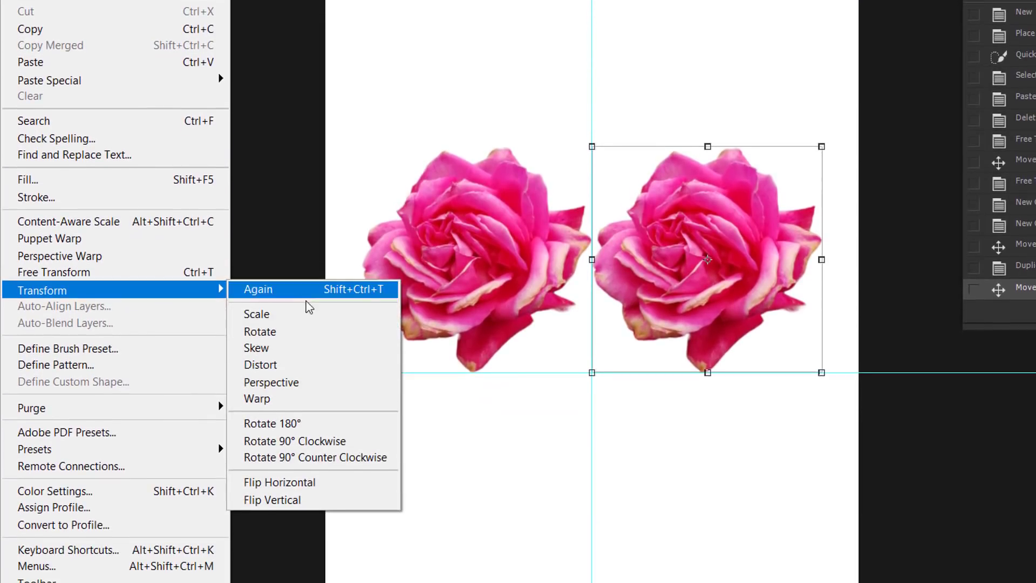
left_click(318, 484)
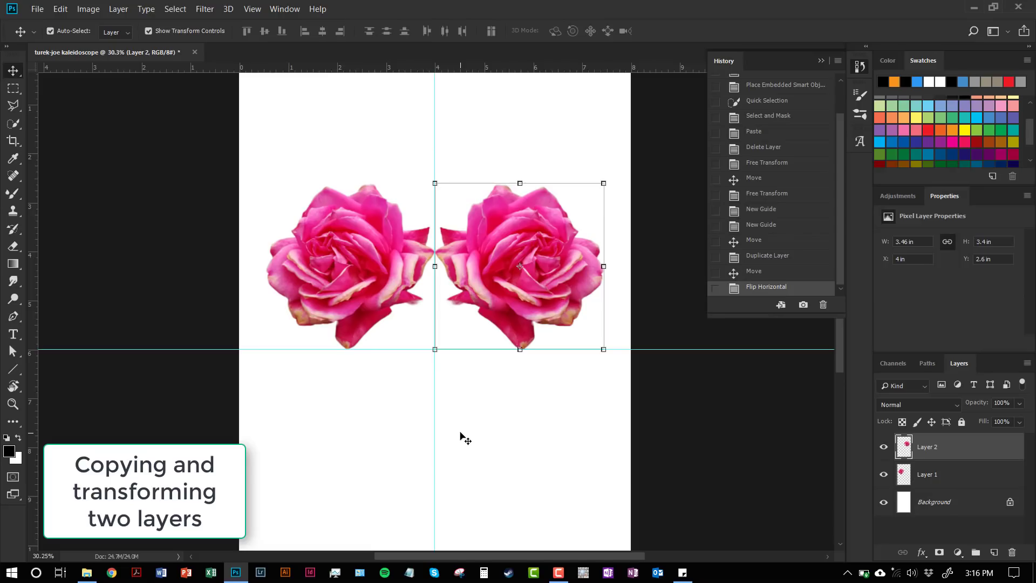
scroll(459, 436, "down", 5)
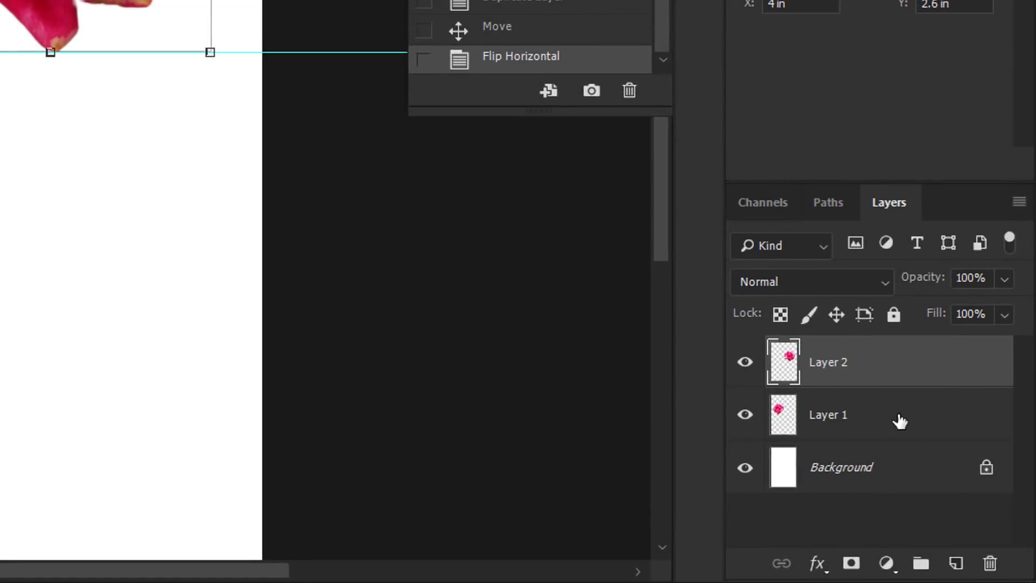
Duplicate both upper roses together and snap the copied pair directly below the horizontal guide
left_click(898, 419, "shift")
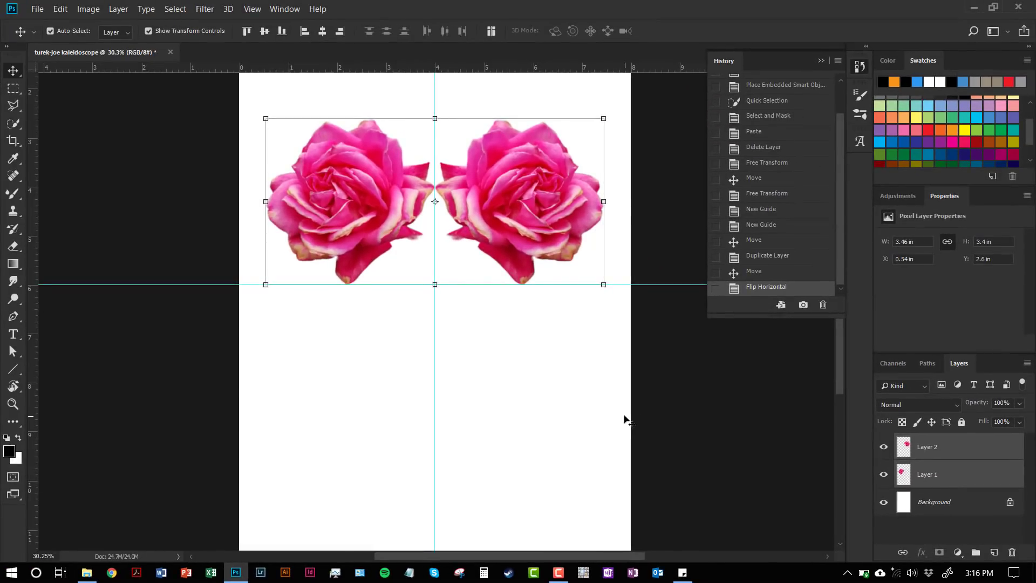
key("ctrl+c")
key("ctrl+v")
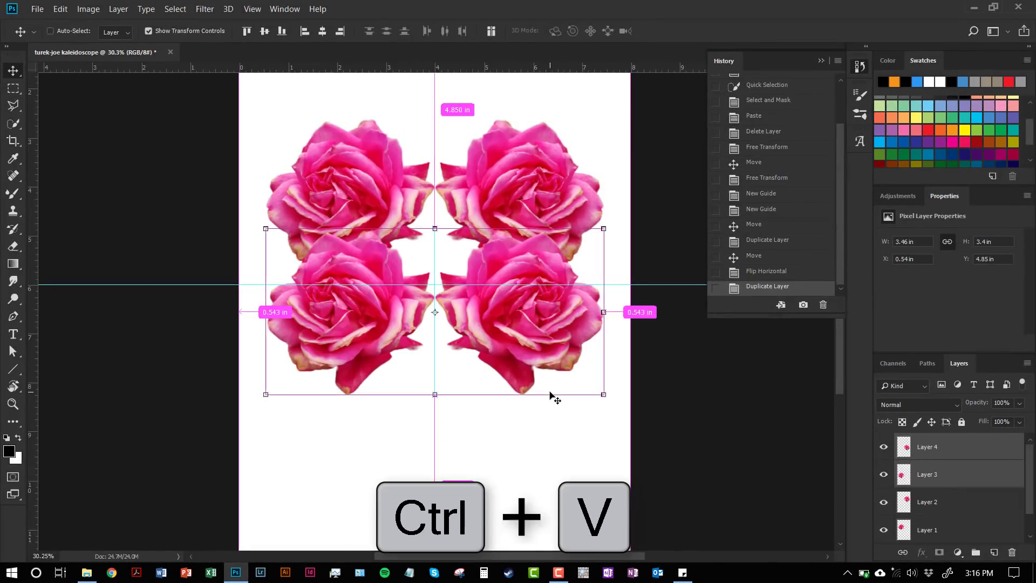
left_click_drag(518, 346, 518, 400)
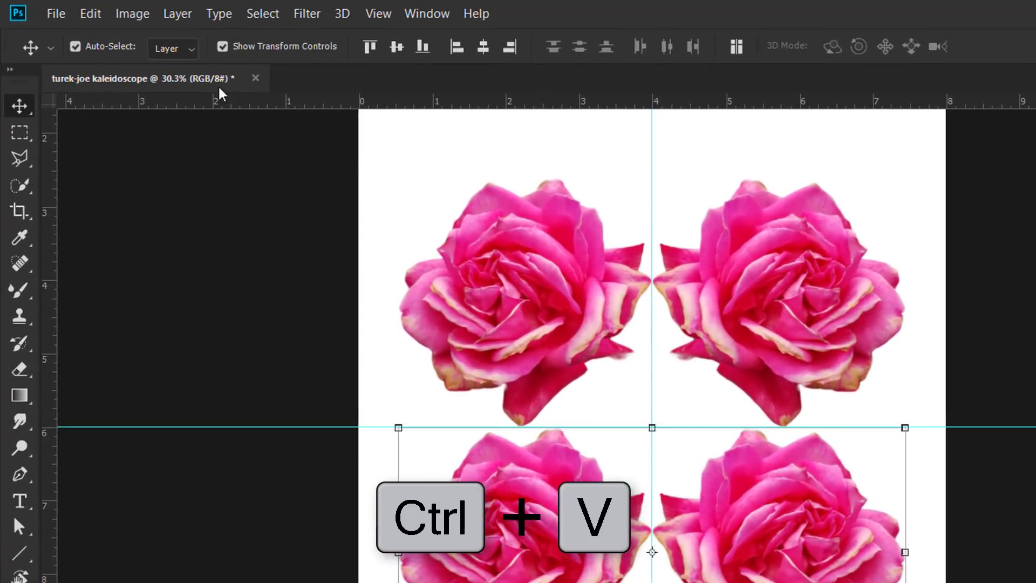
Flip the lower pair of roses vertically so it mirrors the upper pair across the horizontal guide
left_click(90, 13)
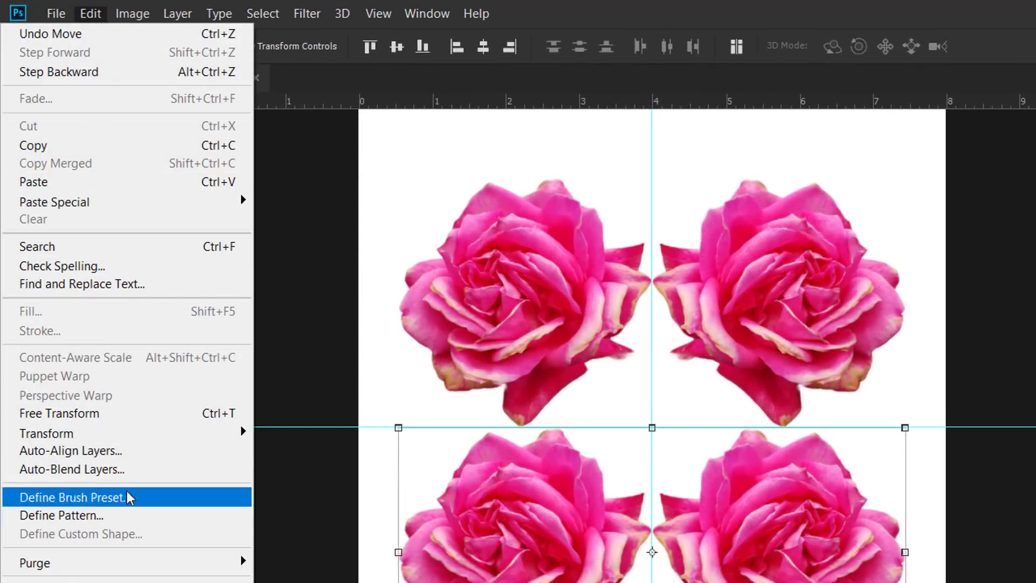
mouse_move(136, 435)
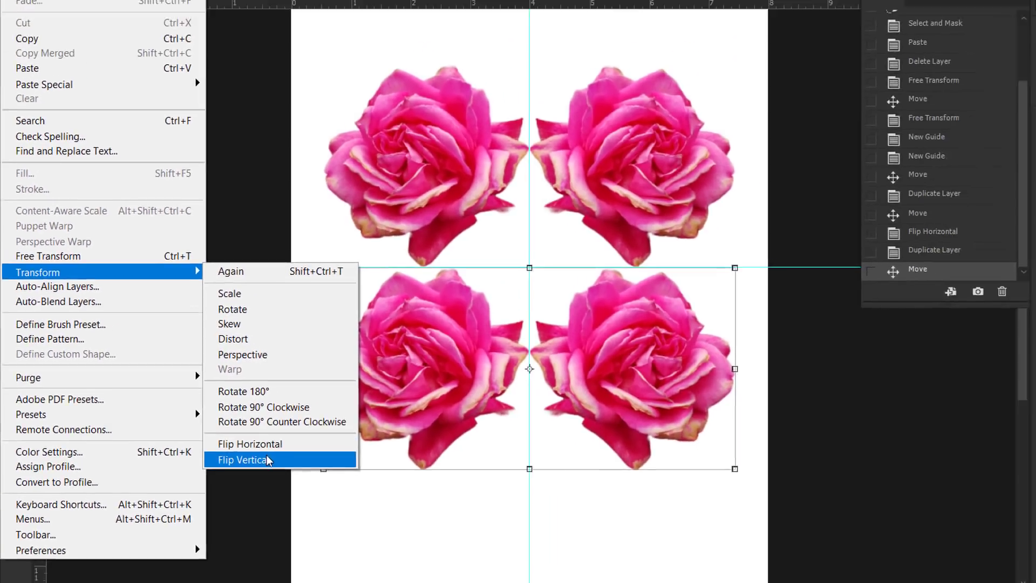
left_click(220, 443)
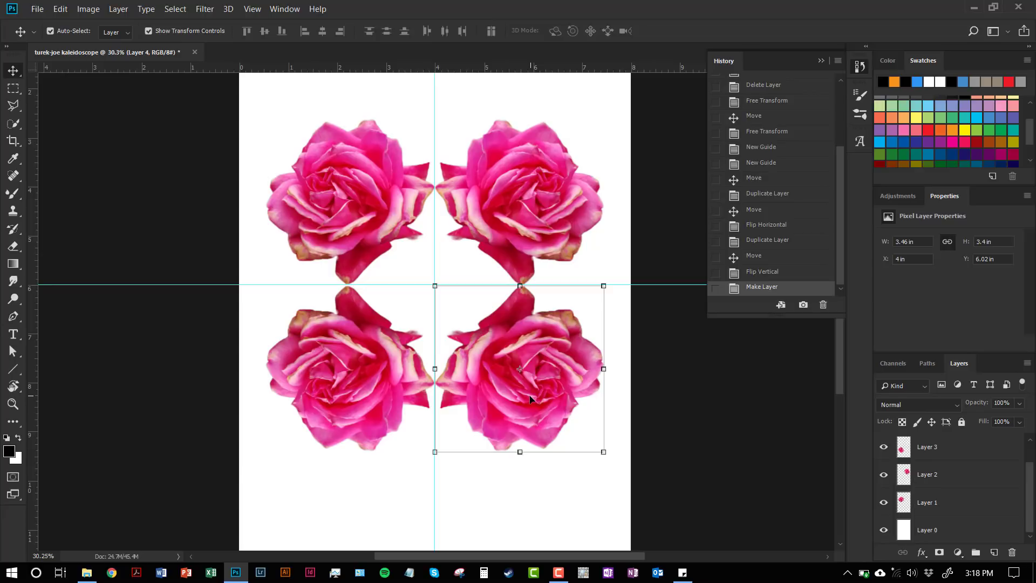
Hide the white background layer, Layer 0, so only the four roses show over transparency
scroll(971, 517, "up", 1)
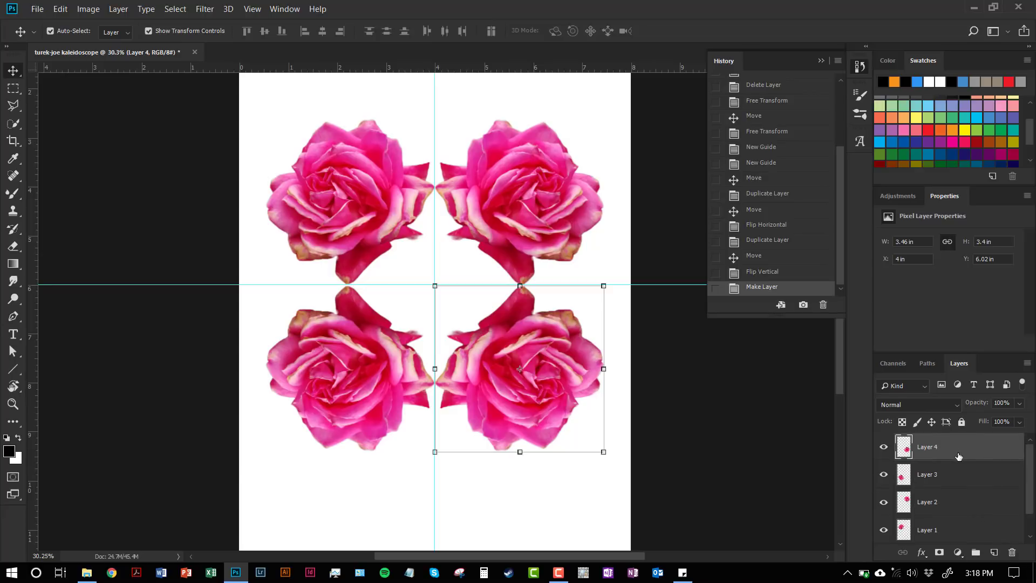
scroll(958, 502, "down", 1)
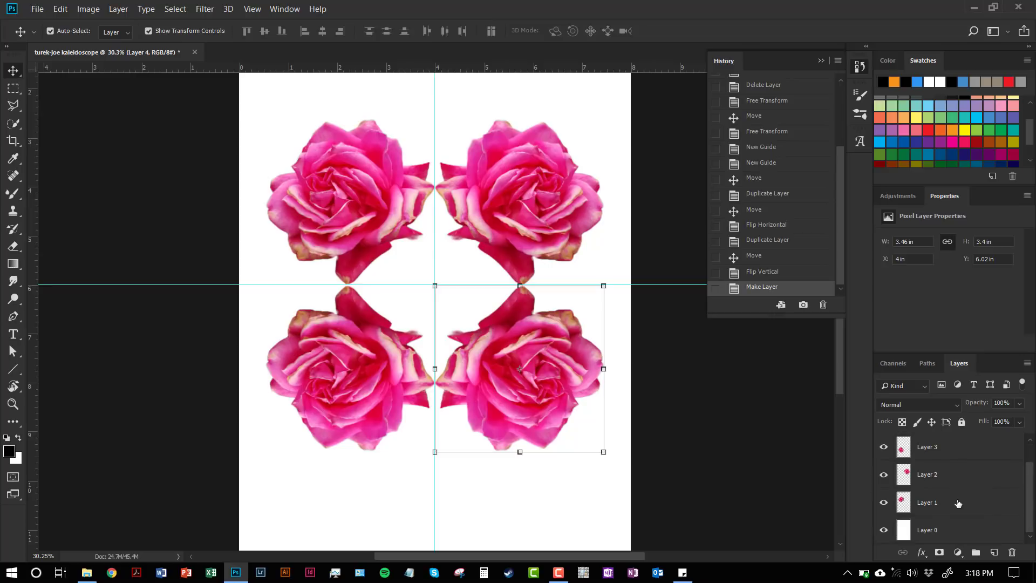
left_click(977, 538)
double_click(977, 537)
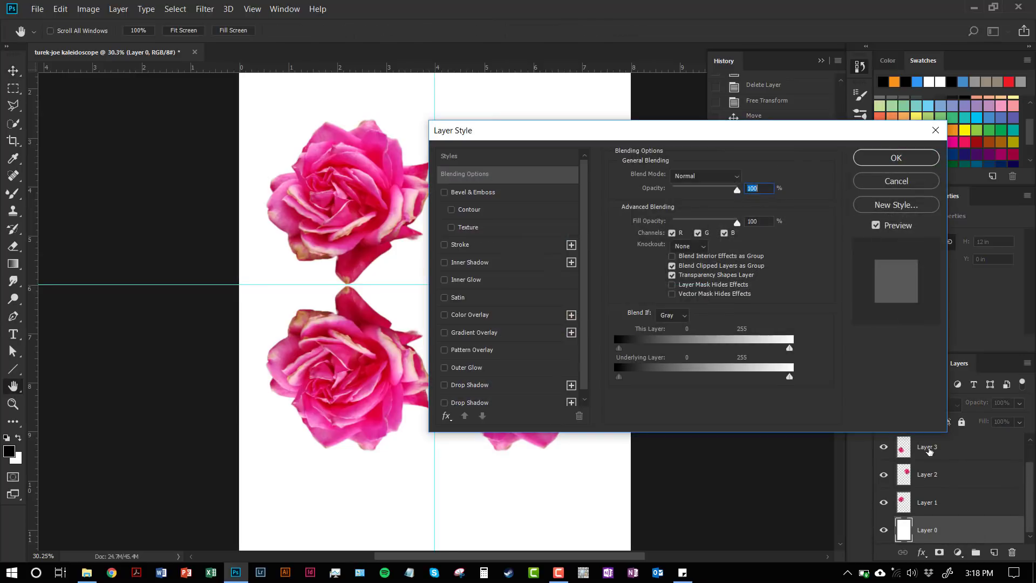
left_click(893, 183)
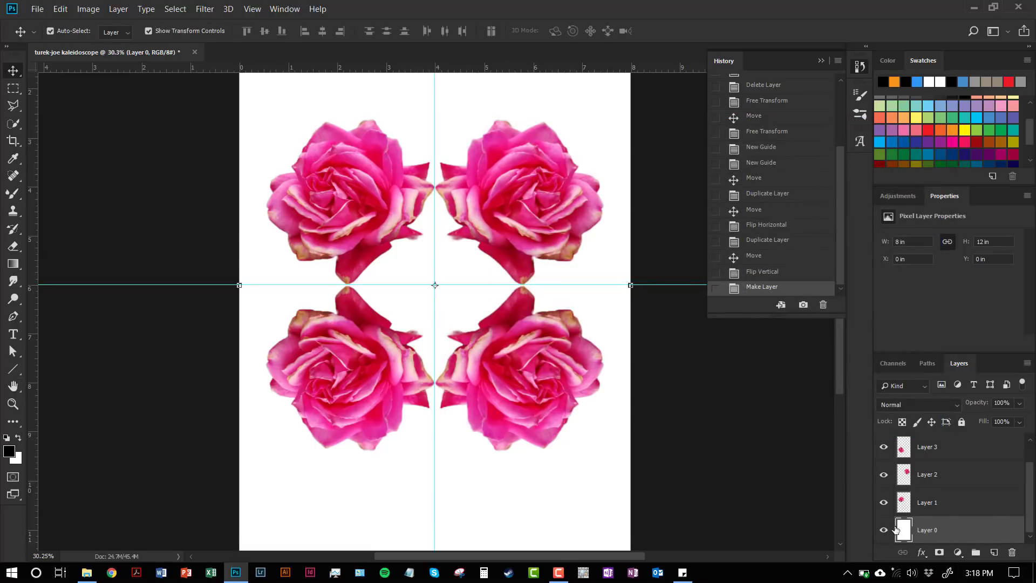
left_click(883, 533)
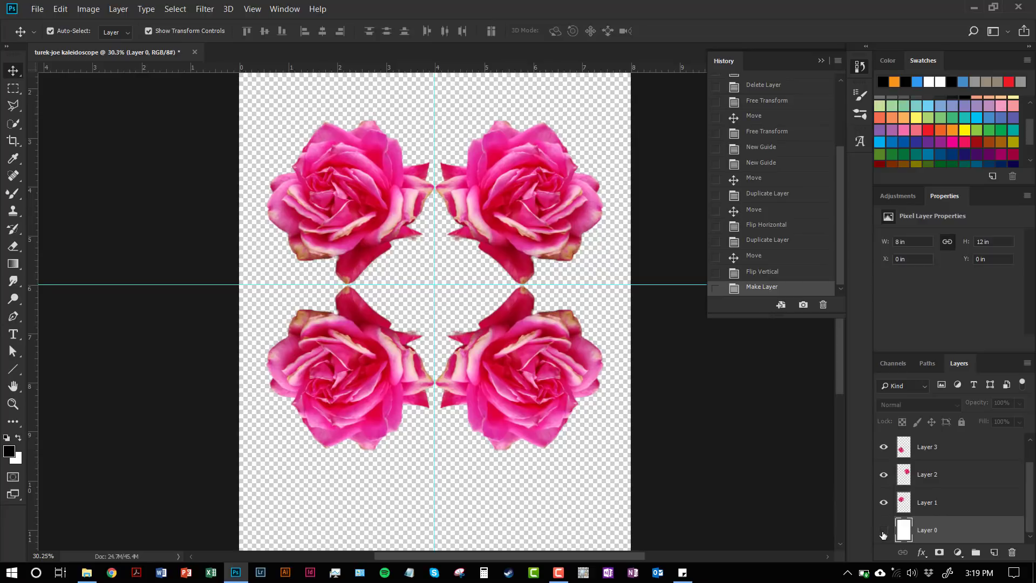
Stamp all visible rose layers into one new merged layer above Layer 4
scroll(921, 520, "up", 1)
left_click(925, 441)
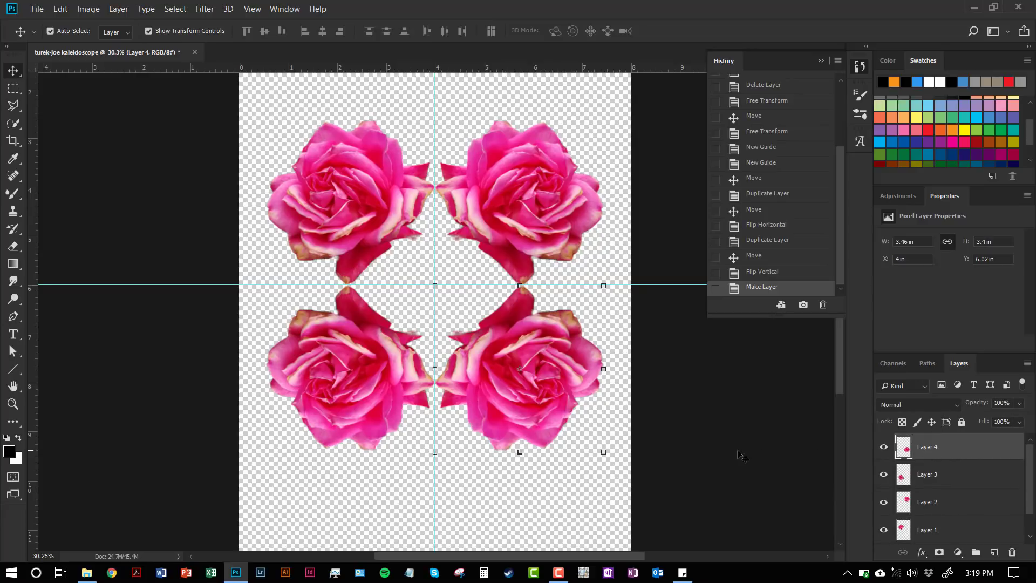
key("ctrl")
key("ctrl+shift+alt+e")
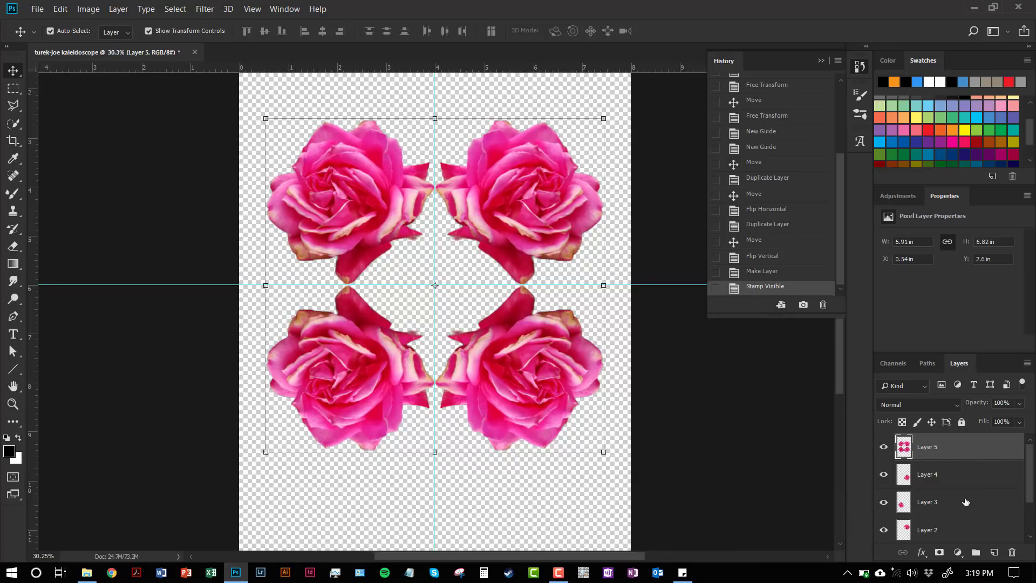
Scale the stamped four-rose layer about its centre to about 46.87%, roughly 3.24 x 3.2 in, and apply the transform
scroll(933, 449, "down", 1)
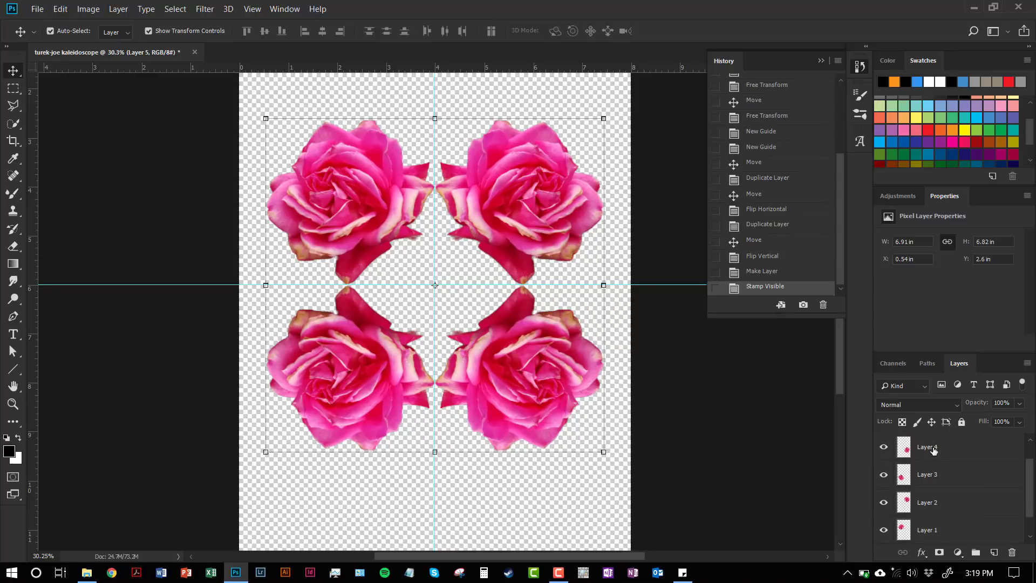
scroll(935, 474, "up", 1)
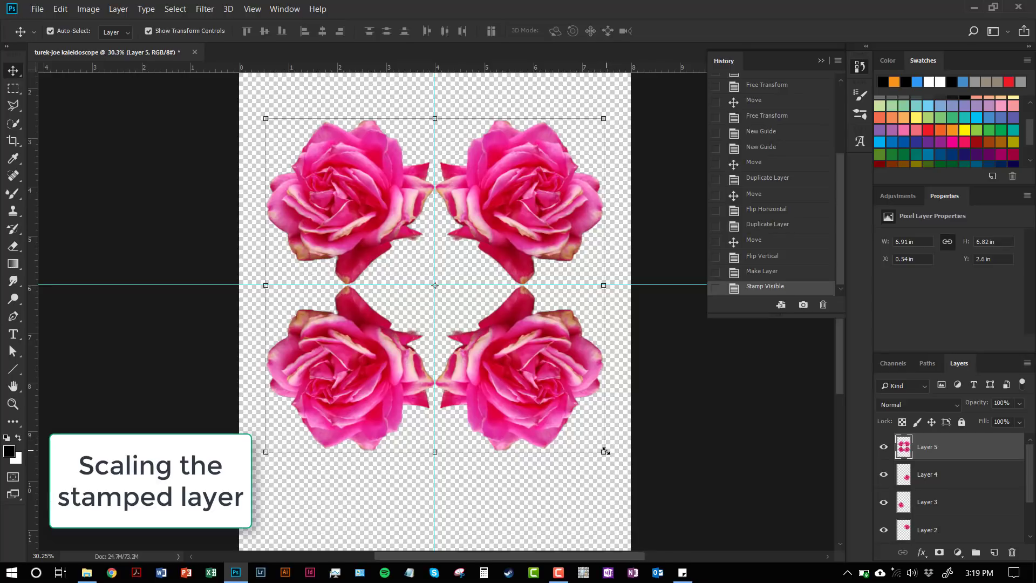
left_click_drag(604, 451, 514, 362)
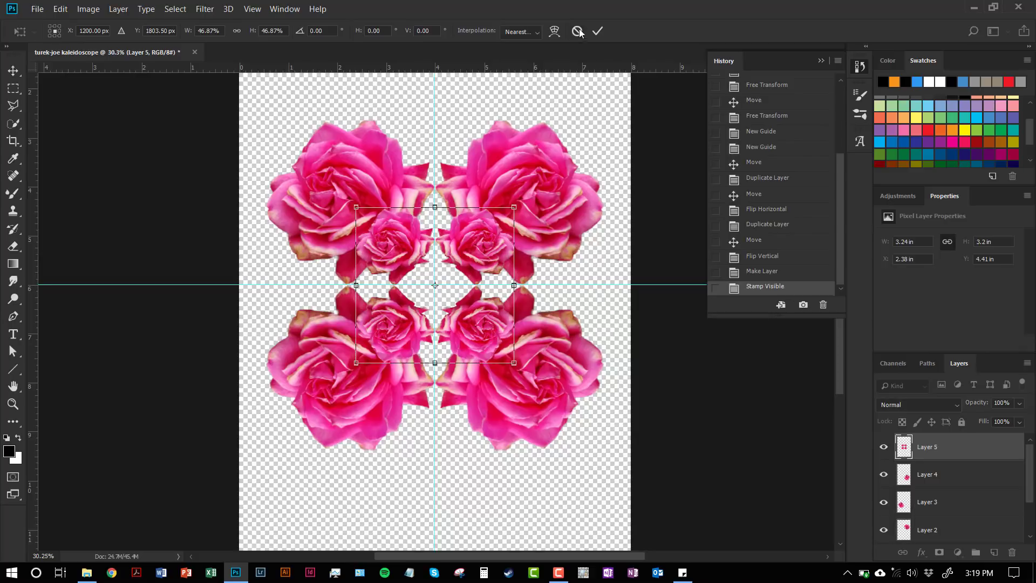
left_click(597, 31)
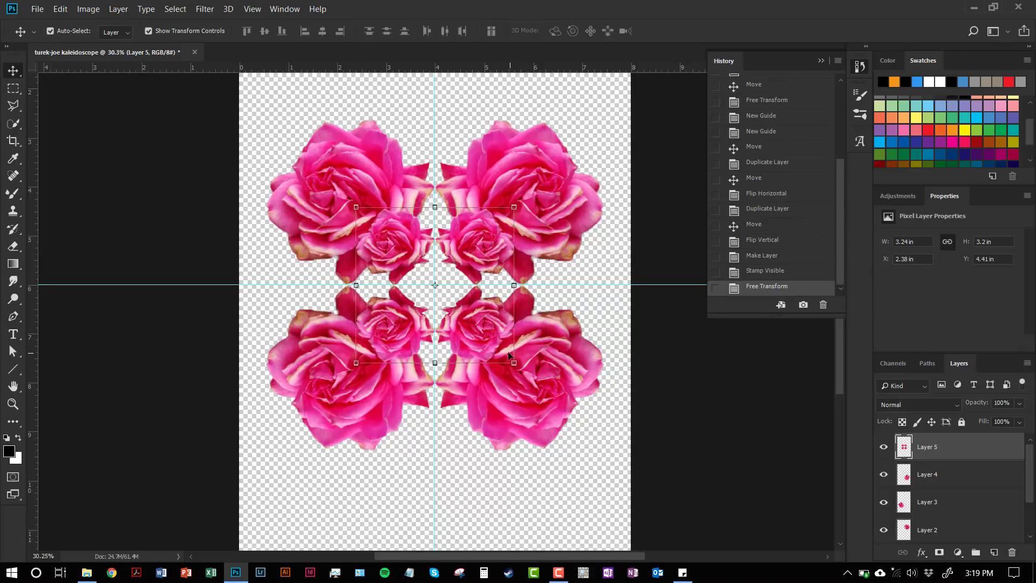
Paste a copy of the small rose cluster centred on the guides and transform it to about 53% scale with about -41.71° rotation
key("ctrl+c")
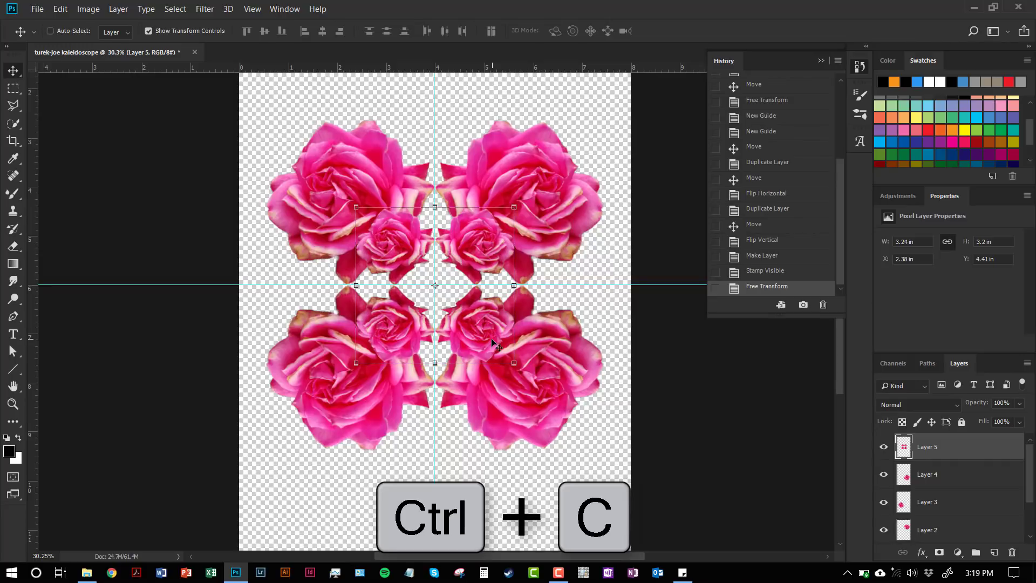
key("ctrl+v")
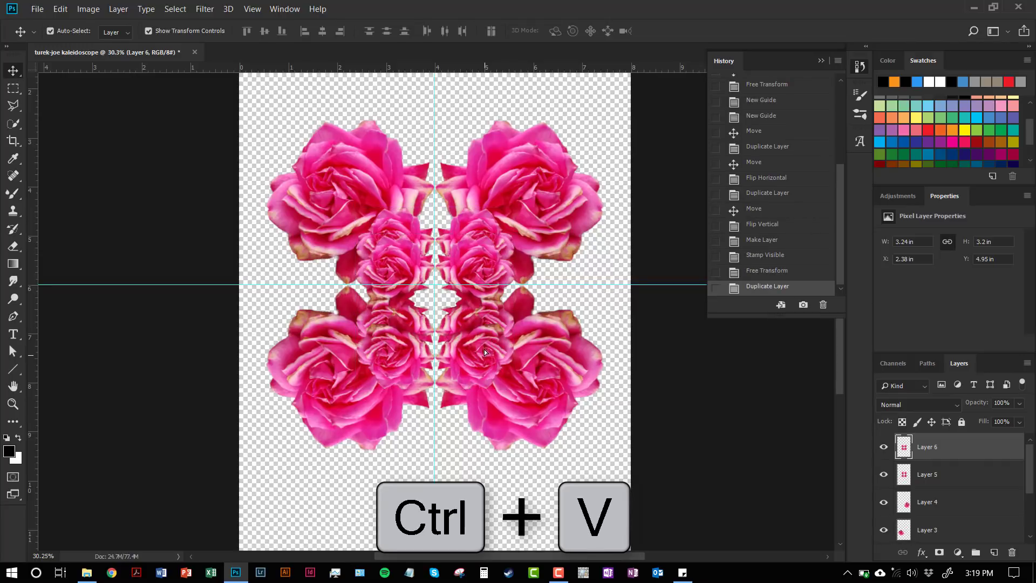
left_click_drag(483, 348, 478, 336)
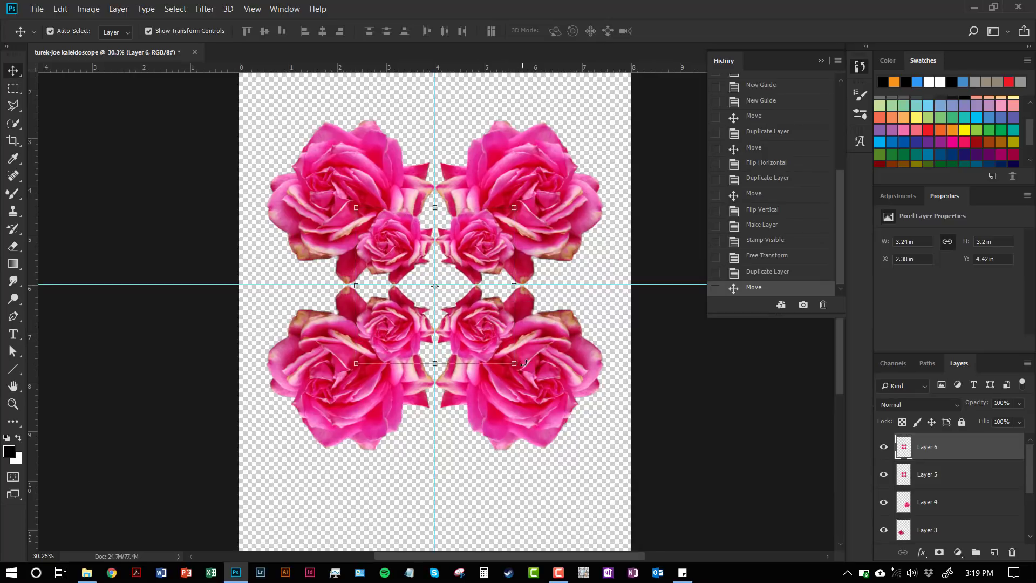
left_click_drag(524, 362, 471, 290)
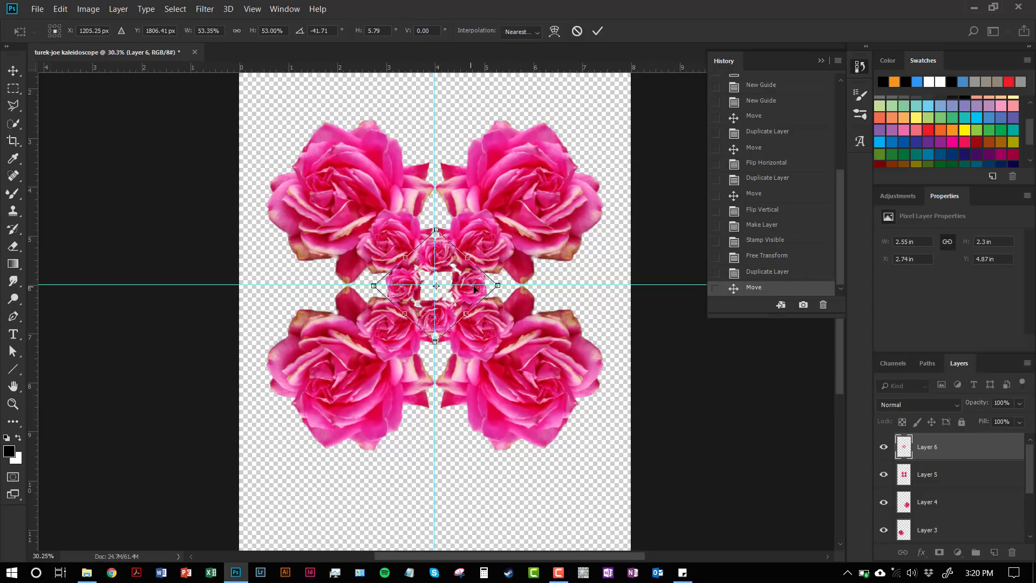
left_click(597, 30)
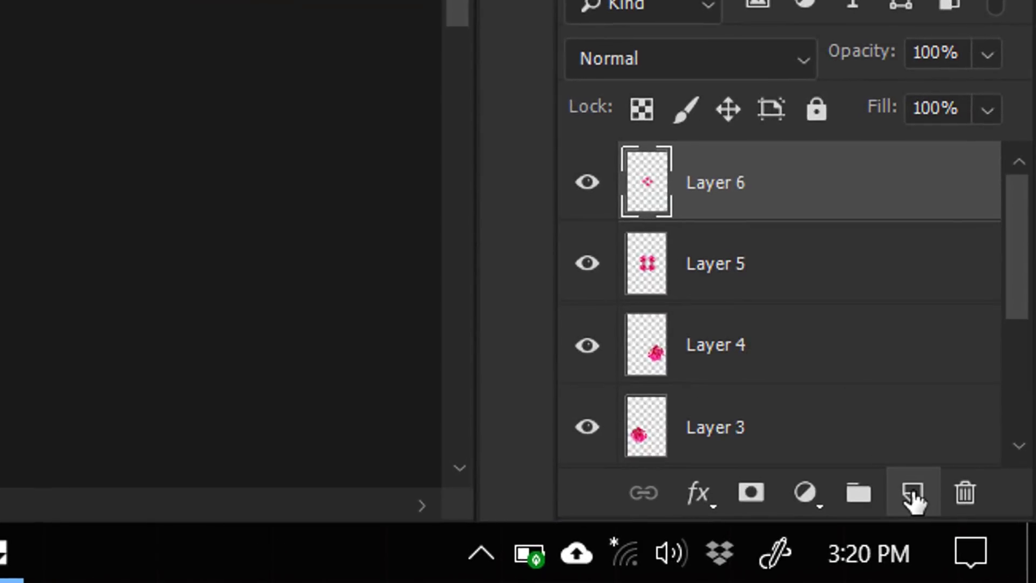
Add a new empty layer above Layer 6 and activate the Gradient tool
left_click(914, 510)
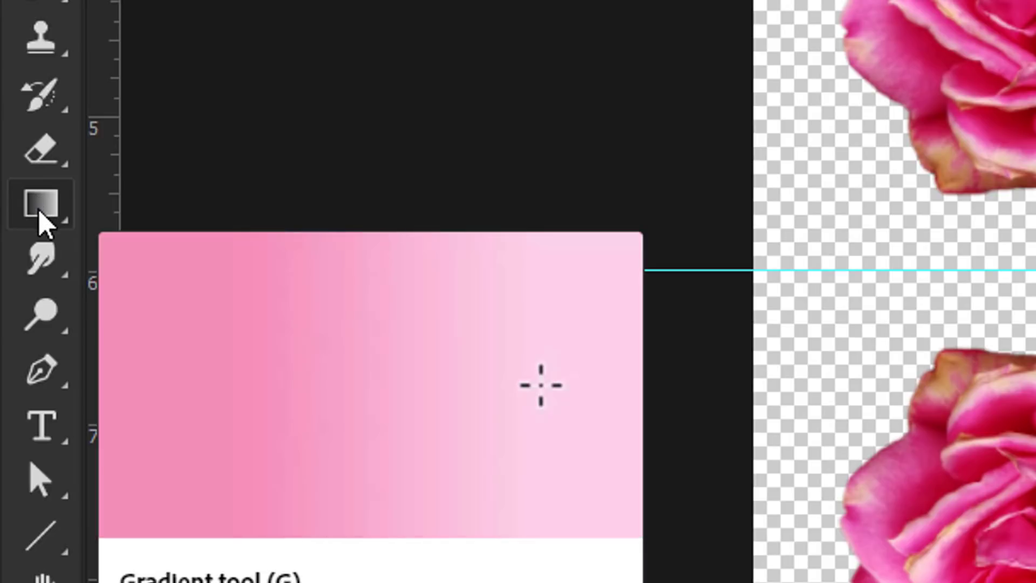
left_click(40, 212)
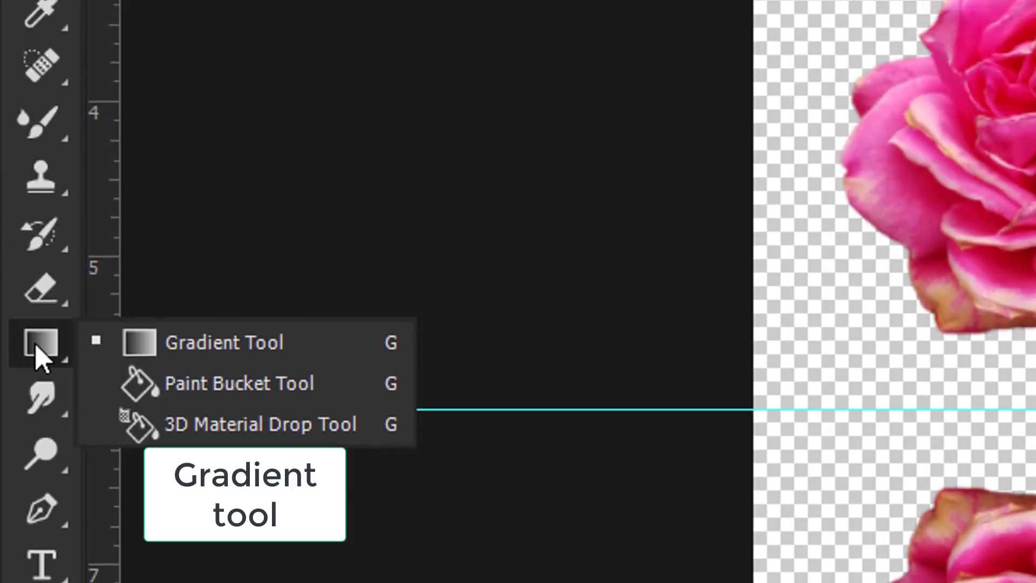
left_click(224, 203)
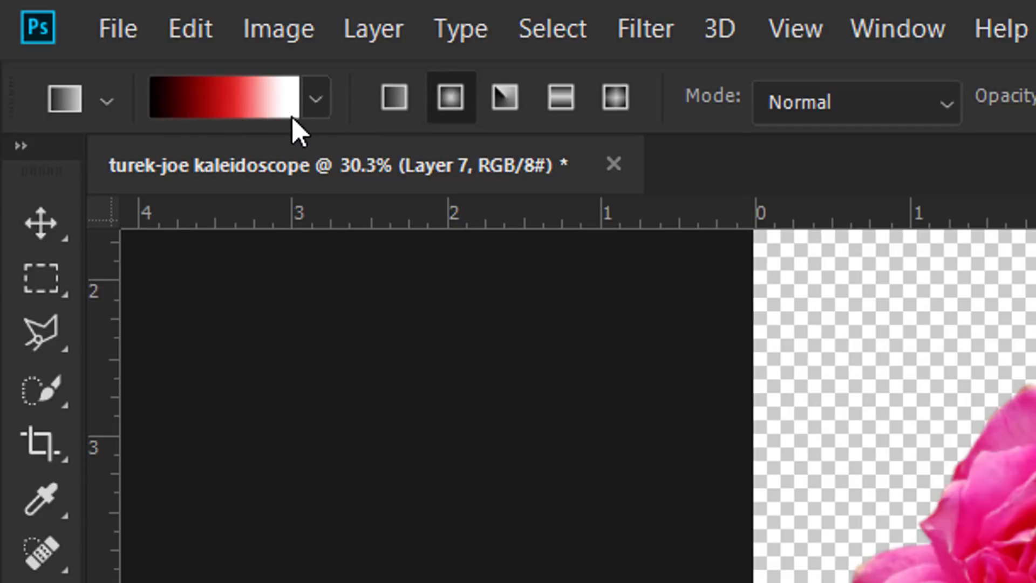
left_click(309, 104)
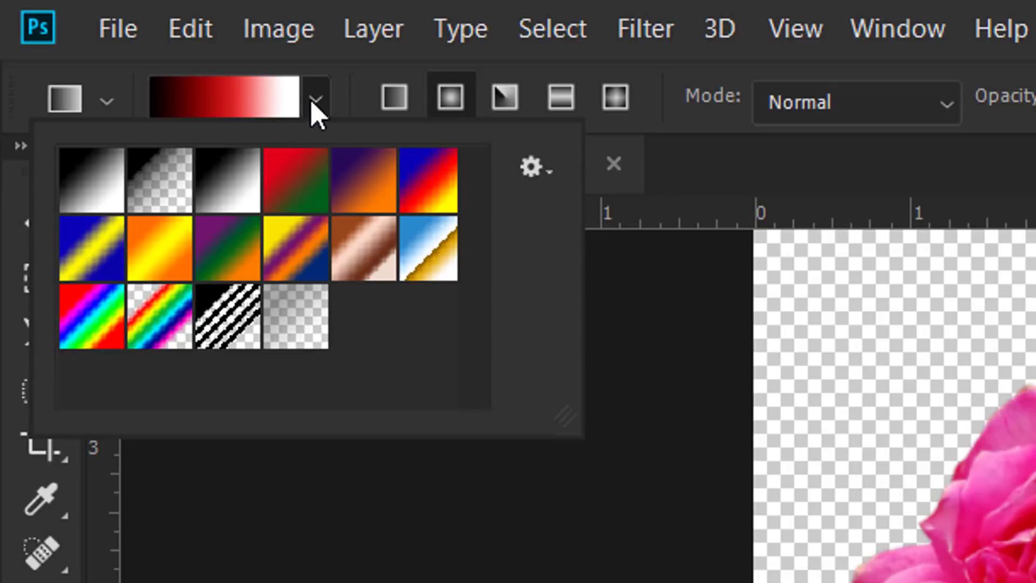
left_click(318, 103)
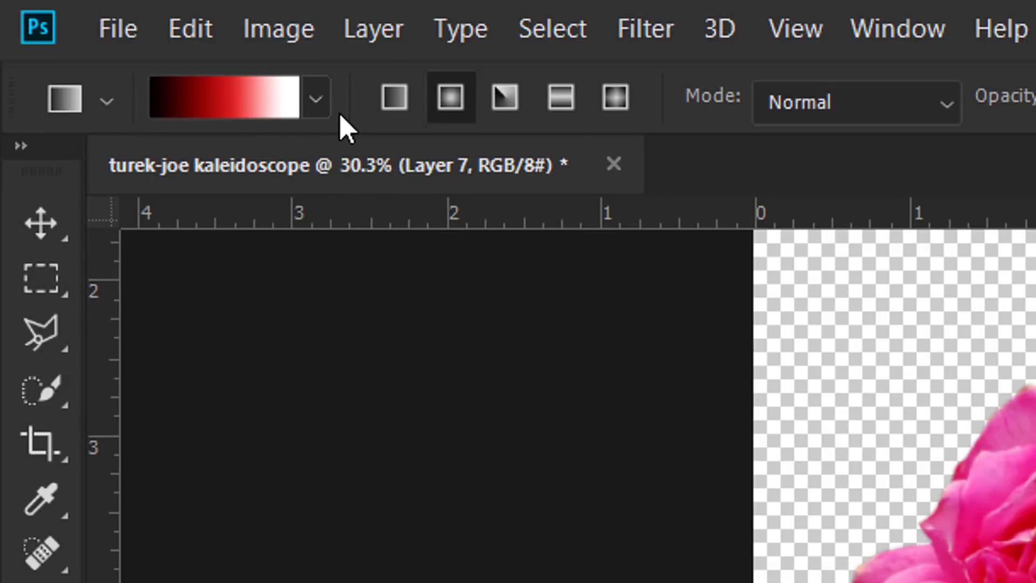
left_click(309, 104)
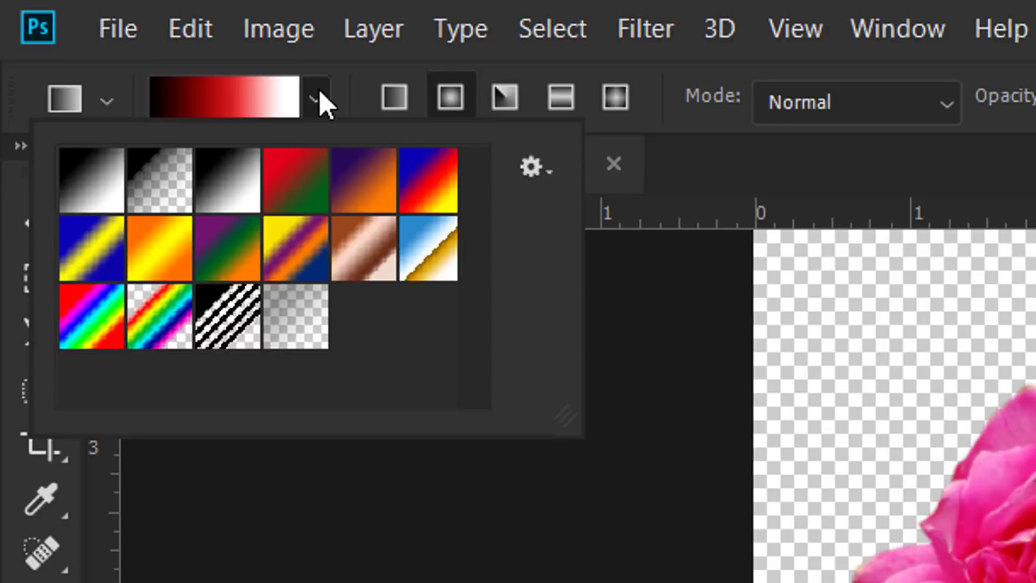
left_click(318, 102)
In the Gradient Editor, move the red stop towards black, the red-to-white midpoint to 63%, and the white stop to 100%
key("i")
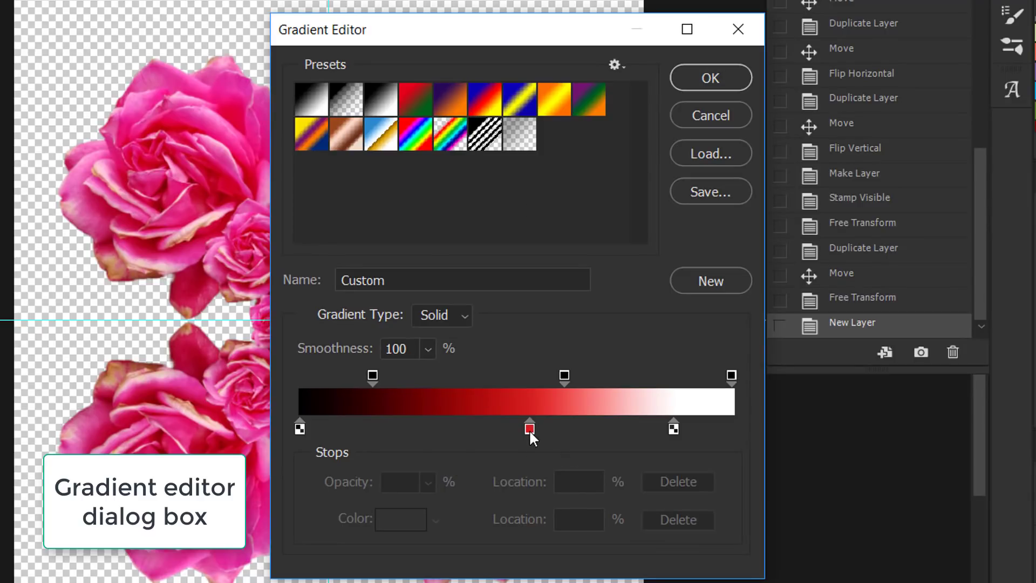
left_click_drag(529, 429, 474, 434)
left_click_drag(573, 419, 601, 419)
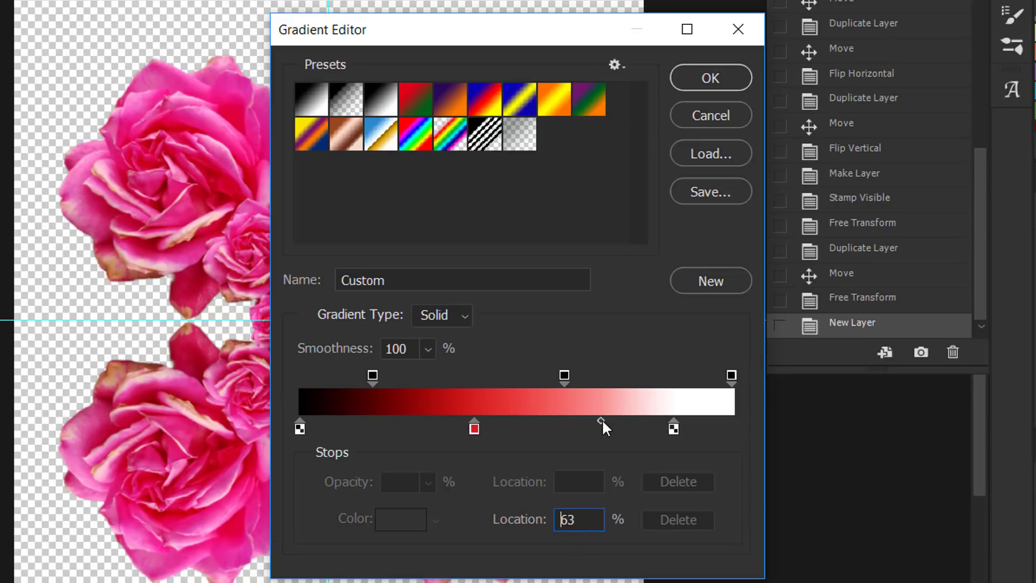
left_click(673, 428)
left_click_drag(672, 429, 736, 425)
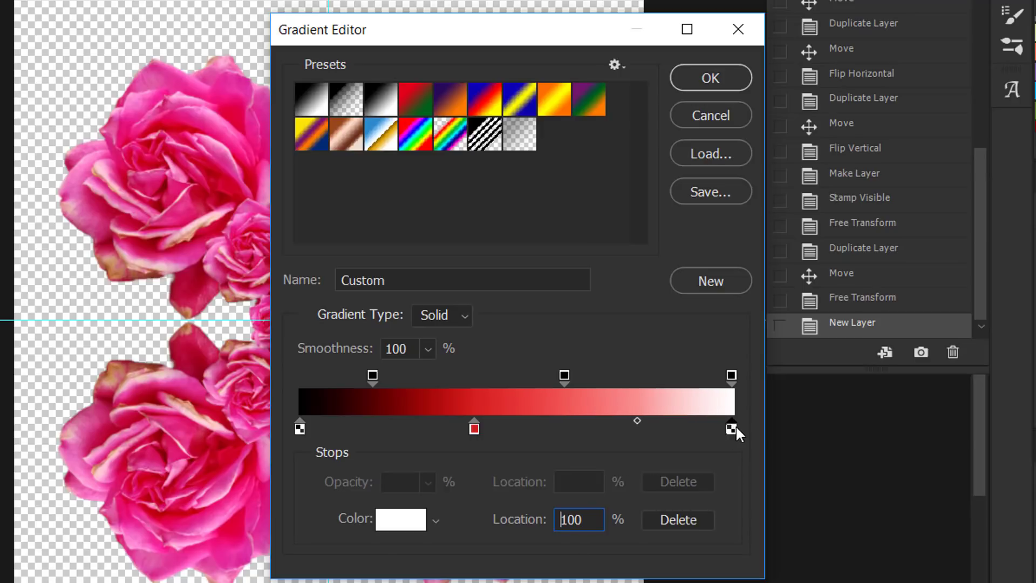
Change the gradient's black start stop at 0% to teal, colour 1ae7e5
left_click(299, 429)
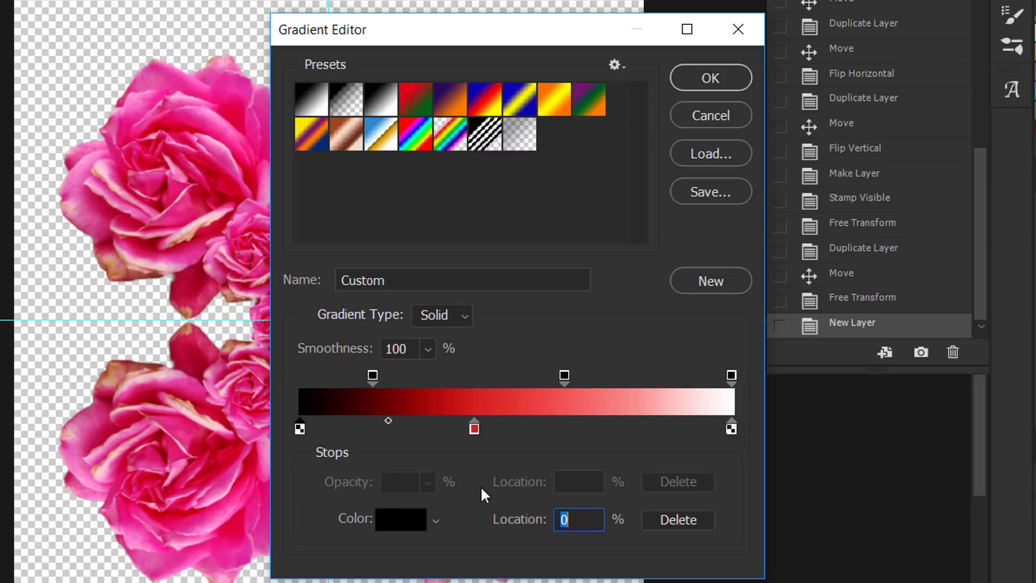
left_click(407, 523)
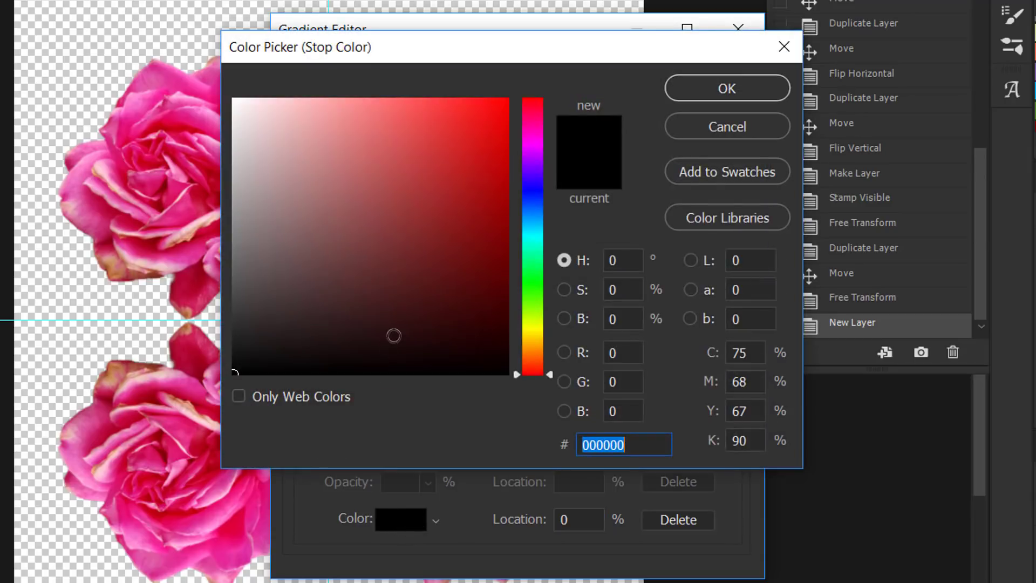
left_click(534, 238)
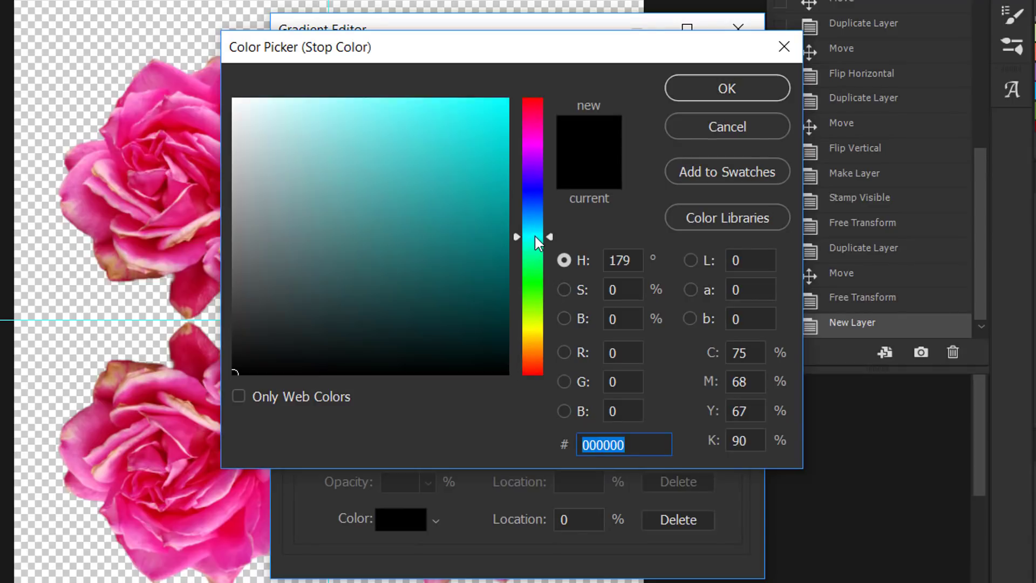
left_click_drag(440, 173, 477, 125)
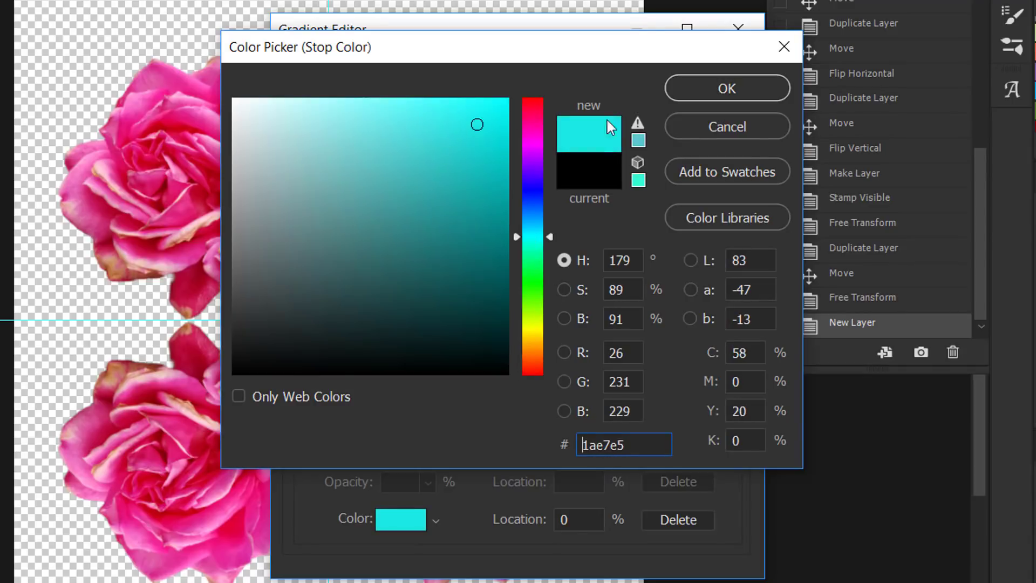
left_click(781, 92)
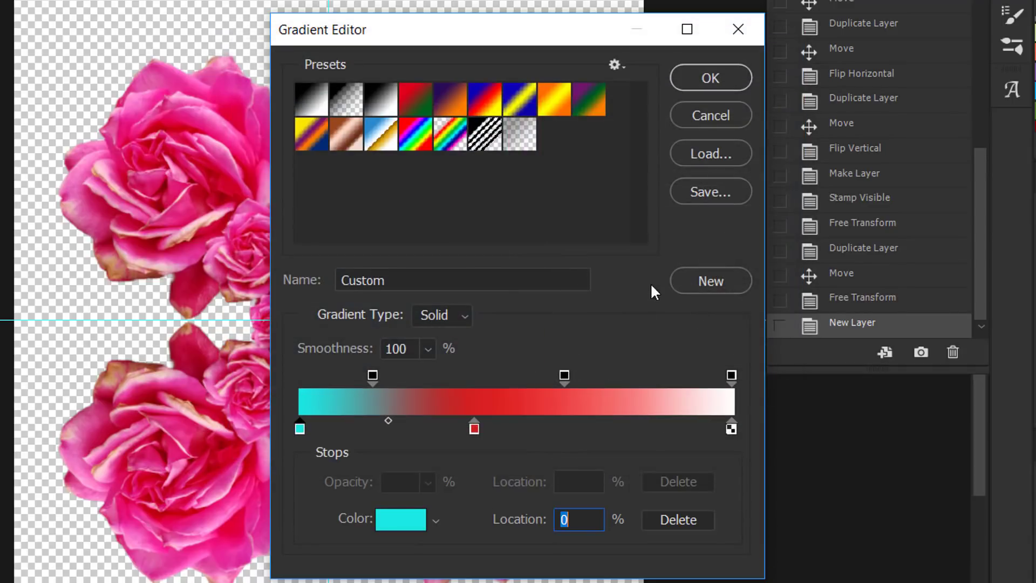
Change the gradient's white end stop at 100% to a bright, saturated yellow with a hue of 65°
left_click(731, 429)
double_click(731, 428)
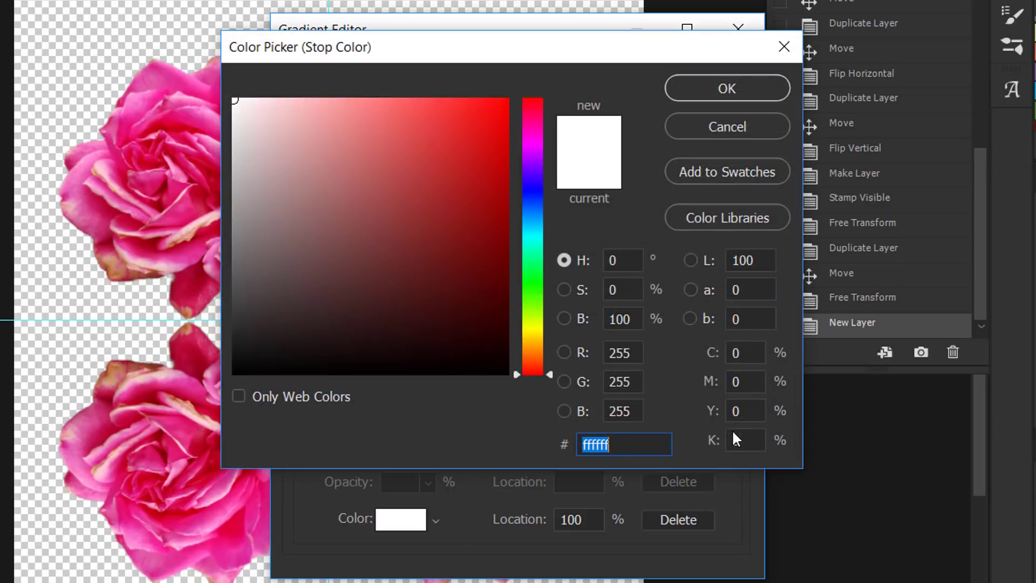
left_click_drag(534, 260, 542, 325)
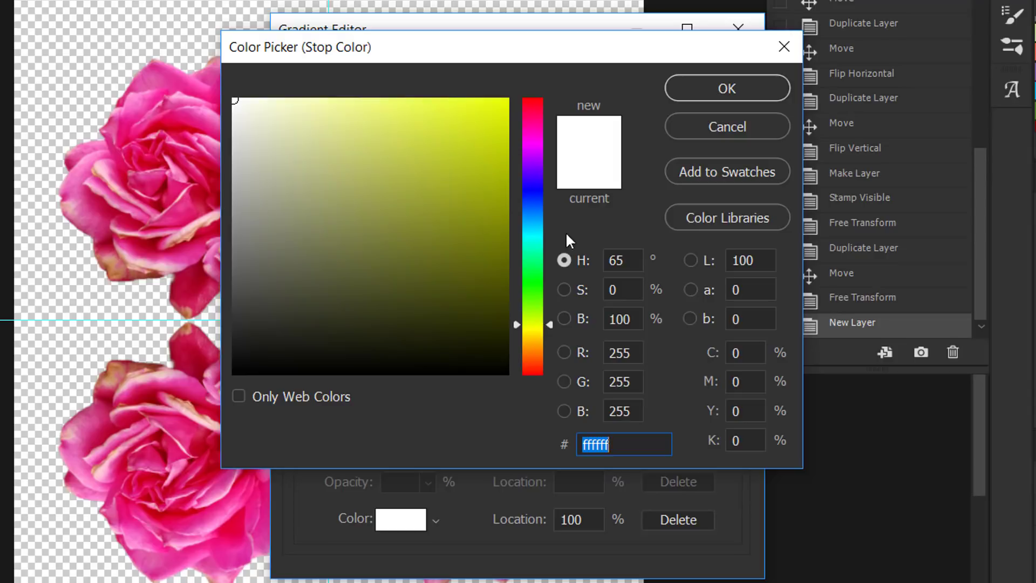
left_click(497, 100)
left_click(709, 84)
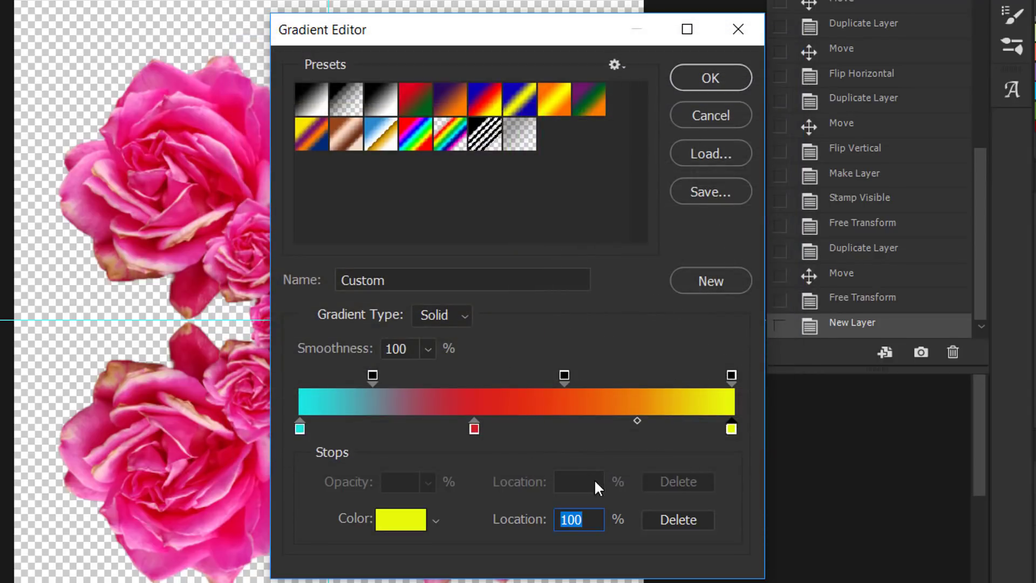
Move the red-to-yellow colour midpoint to 58% and the middle opacity stop to a location of 62%
left_click(636, 420)
left_click_drag(637, 420, 622, 420)
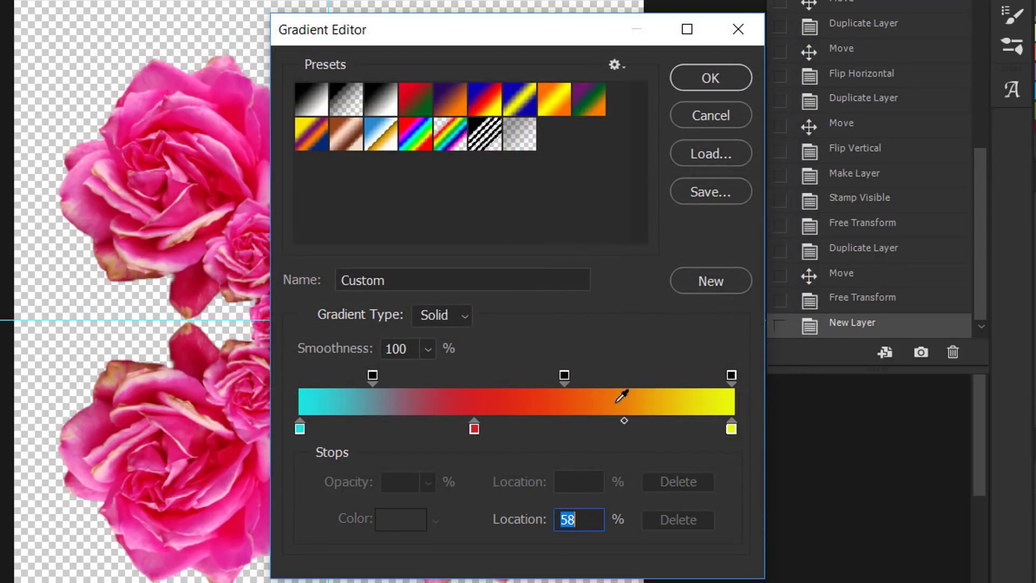
mouse_move(564, 375)
left_mouse_down()
mouse_move(558, 365)
mouse_move(562, 377)
left_mouse_up()
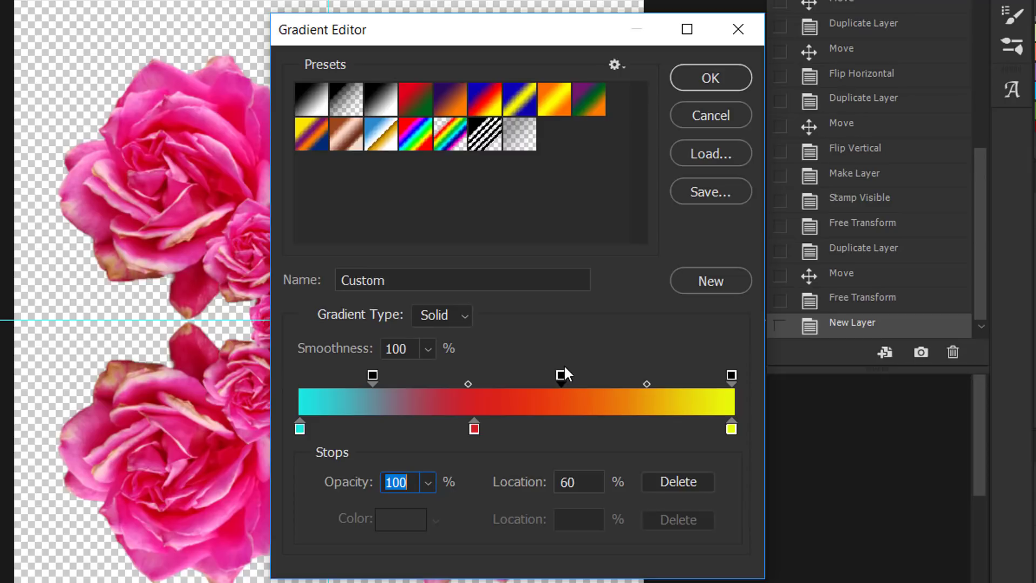
left_click_drag(564, 370, 570, 375)
left_click(464, 315)
left_click(550, 332)
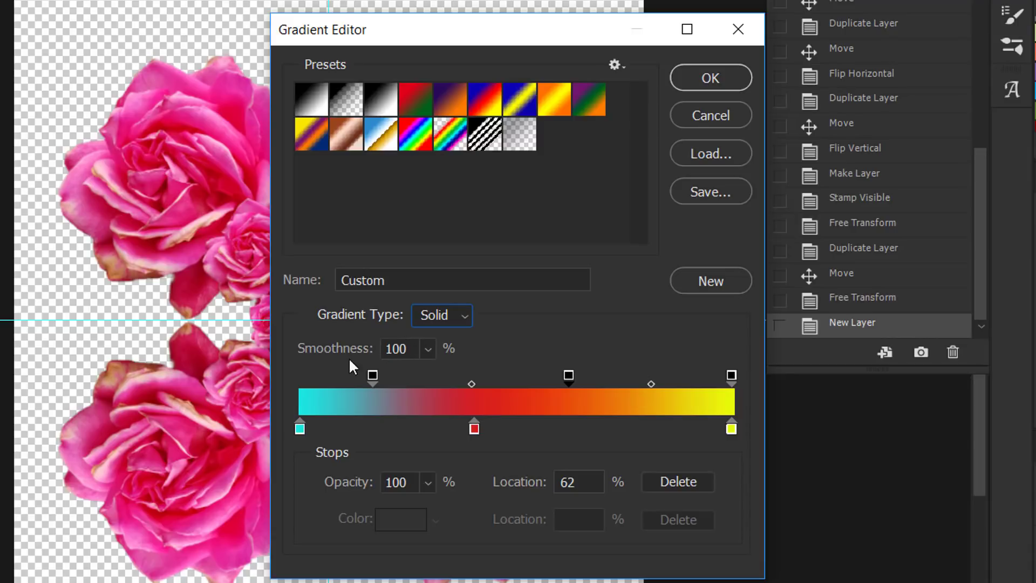
left_click(465, 315)
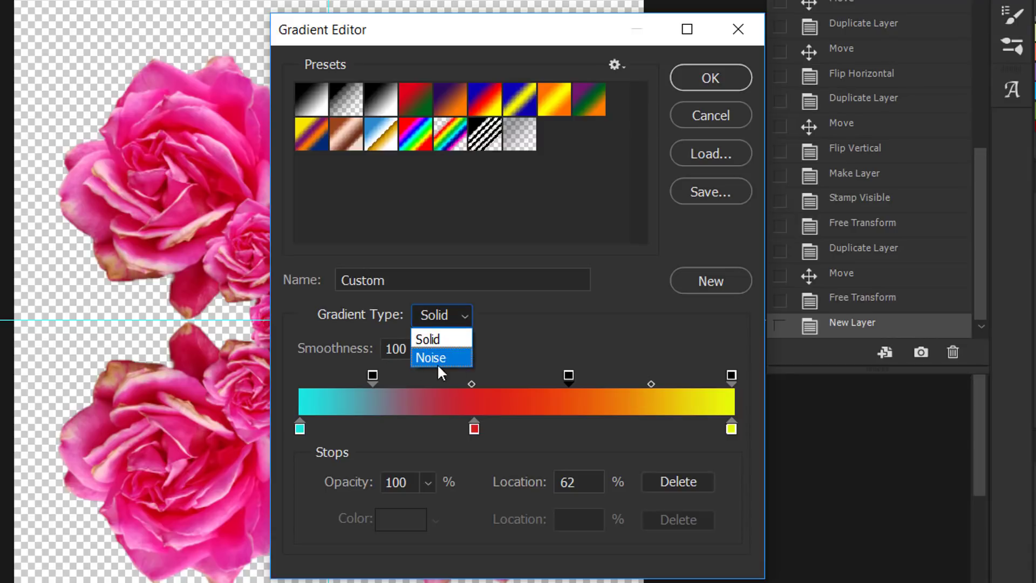
left_click(525, 330)
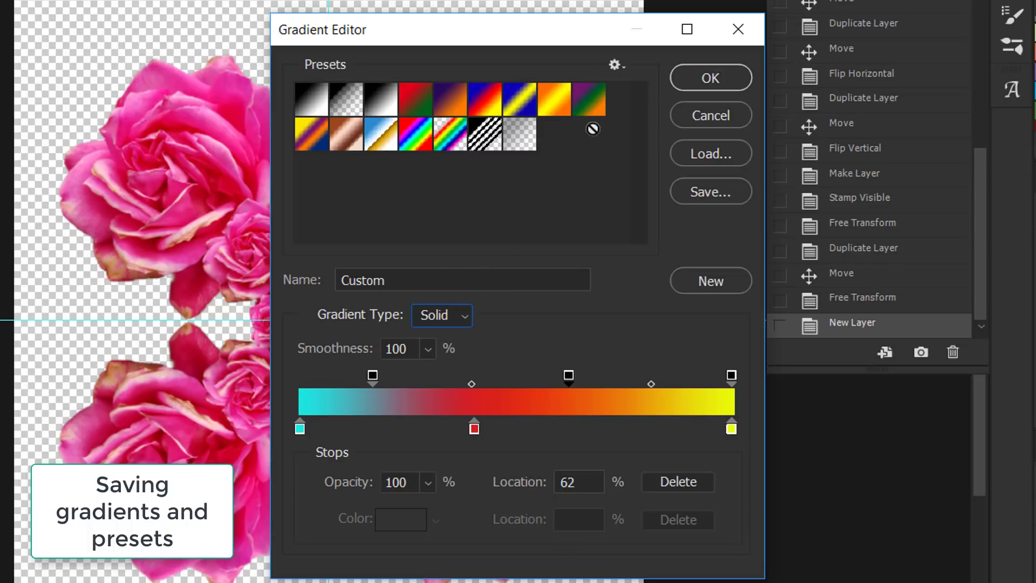
Name the gradient "Custom teal red yellow" and save it to the Gradients folder as "Untitled Gradients teal red yellow"
left_click(418, 282)
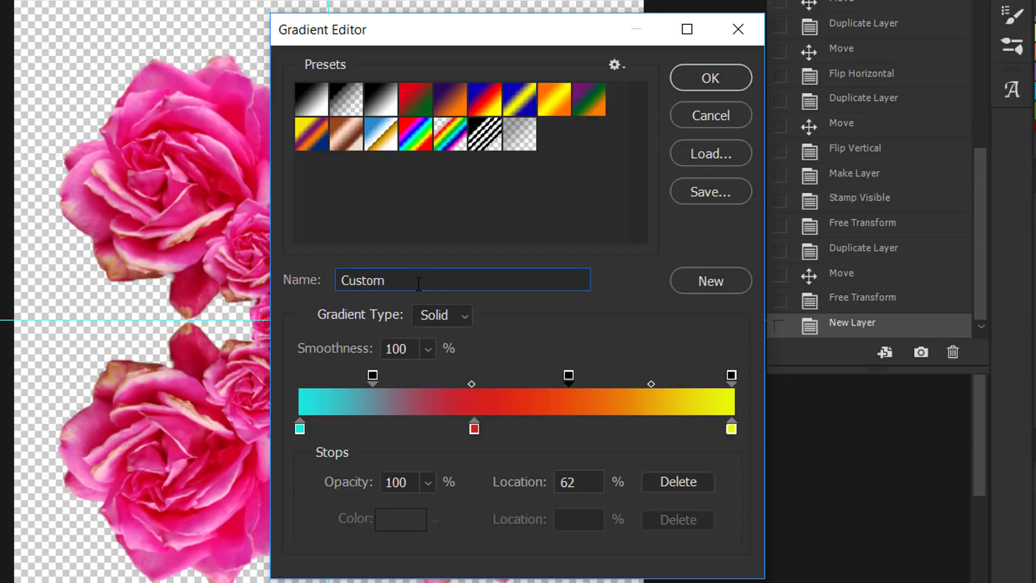
type("teal red yellow")
left_click(714, 192)
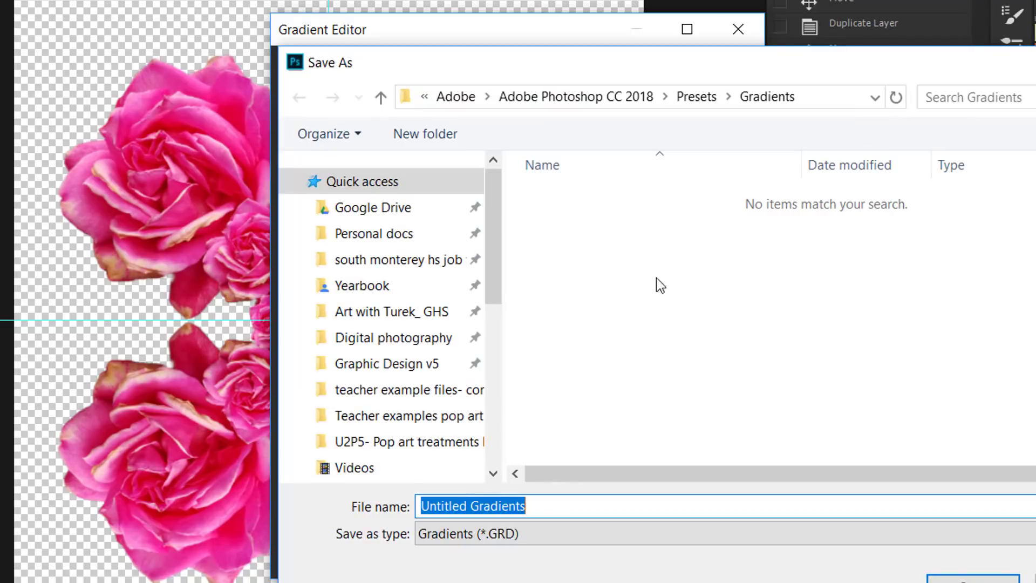
left_click(575, 510)
type("teal red")
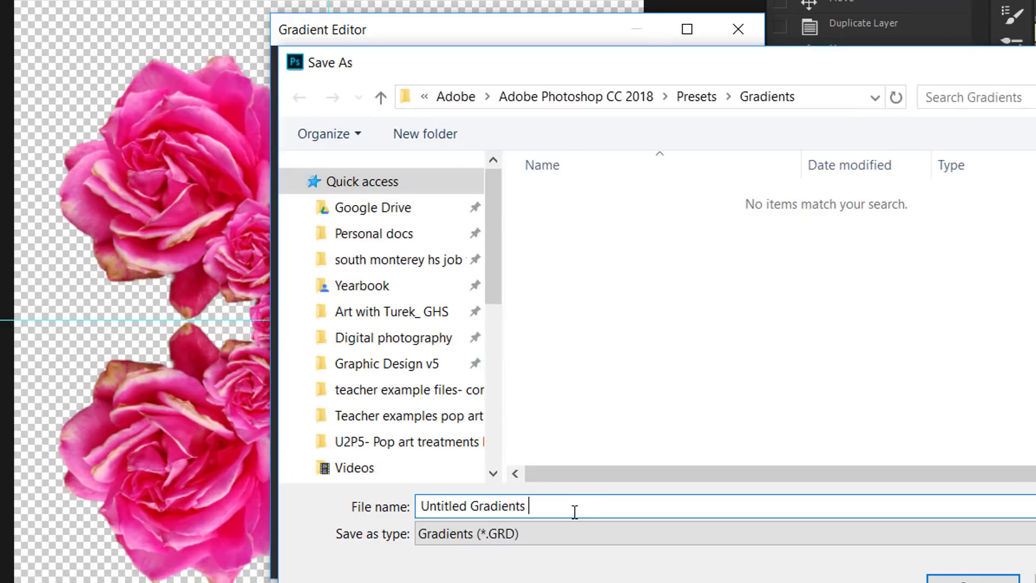
type(" yellow")
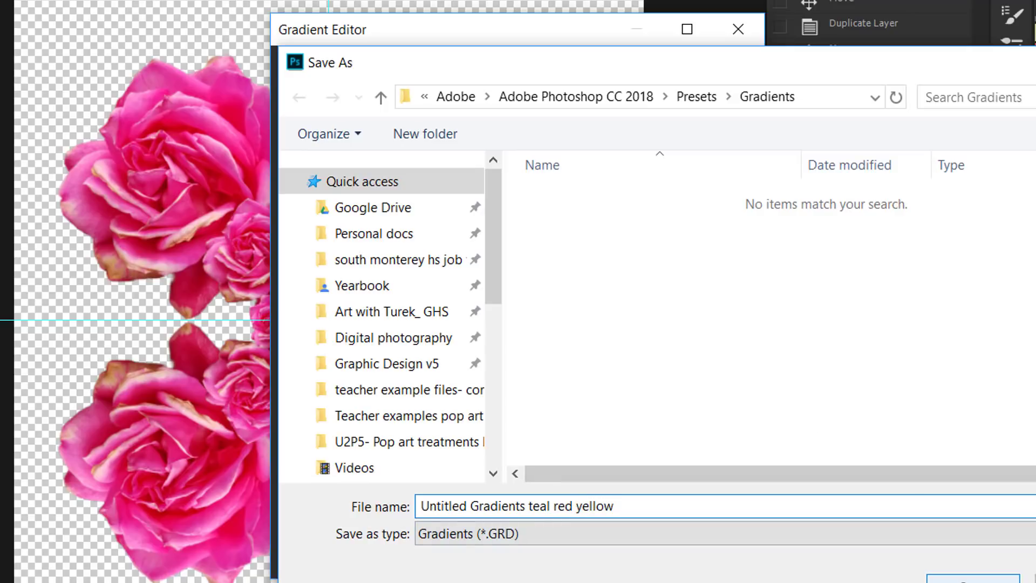
key("Return")
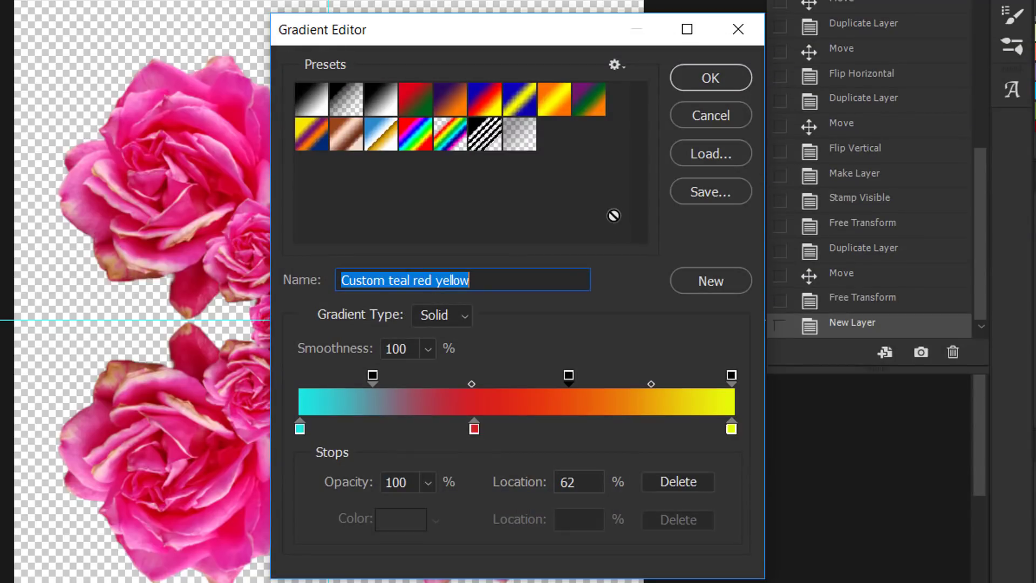
Add "Custom teal red yellow" to the gradient presets and accept the Gradient Editor settings
left_click(524, 282)
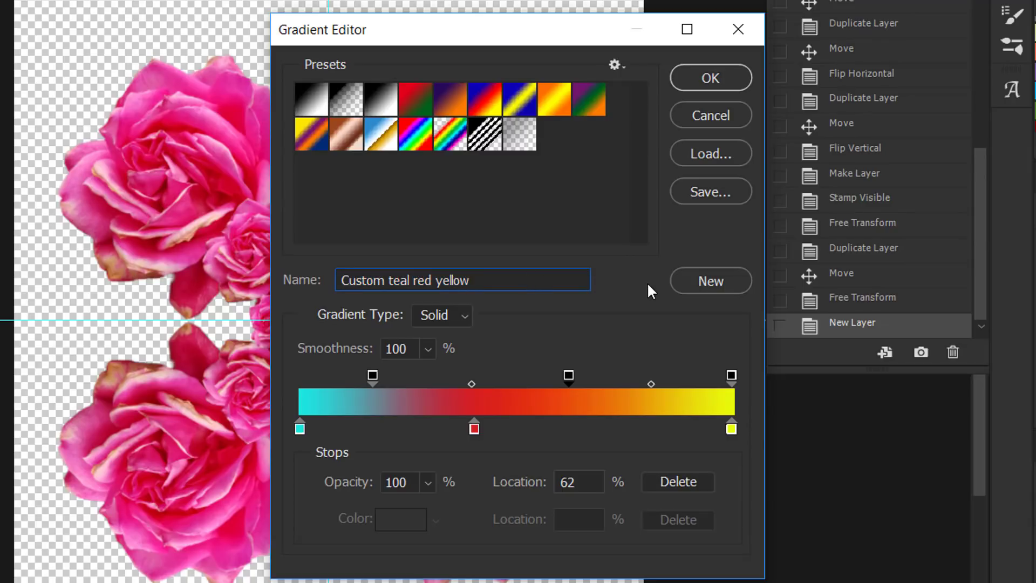
left_click(716, 287)
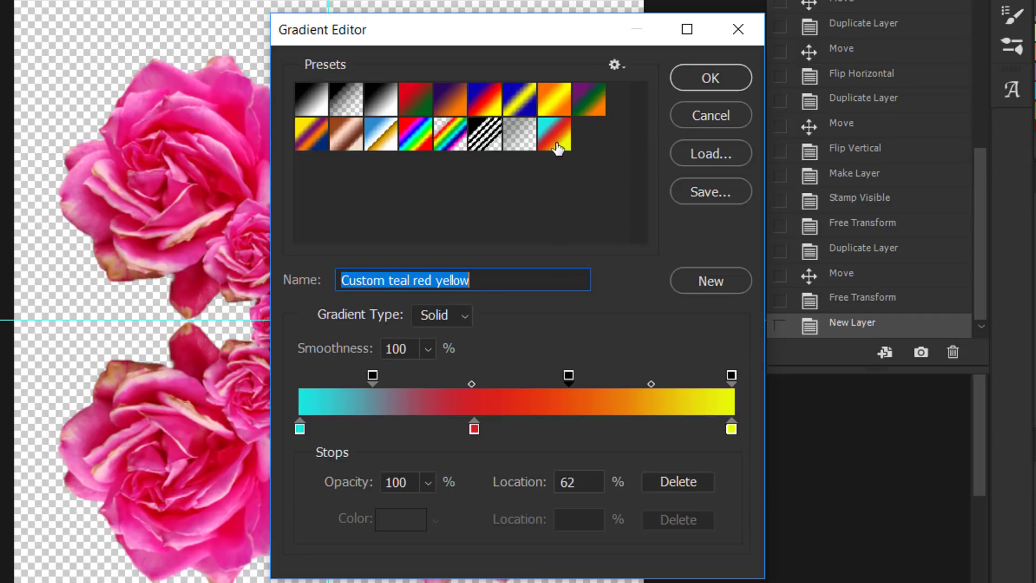
left_click(685, 76)
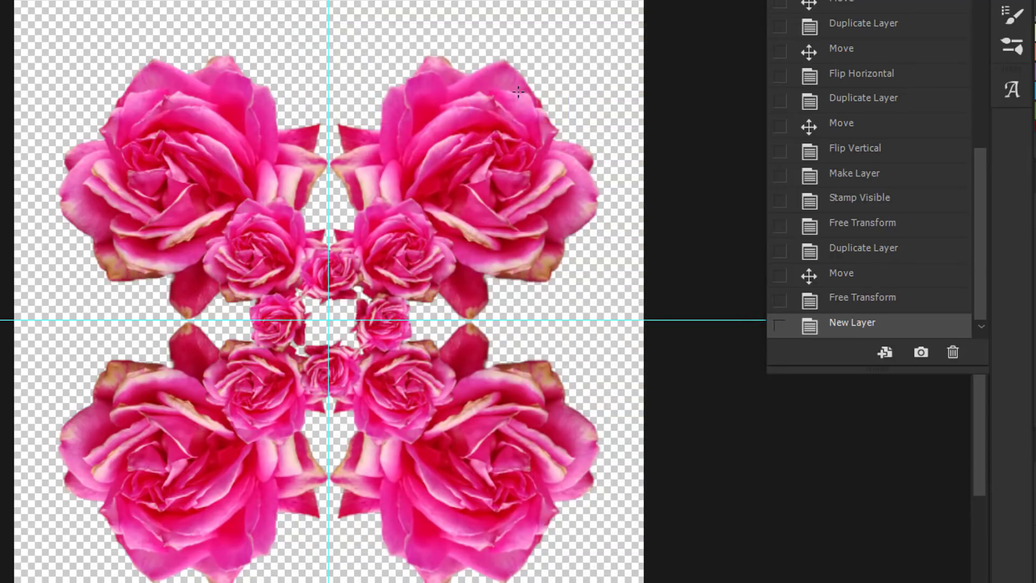
Draw a radial teal-red-yellow gradient on Layer 7 from the guides' intersection outward horizontally by about 3 in
left_click(328, 319)
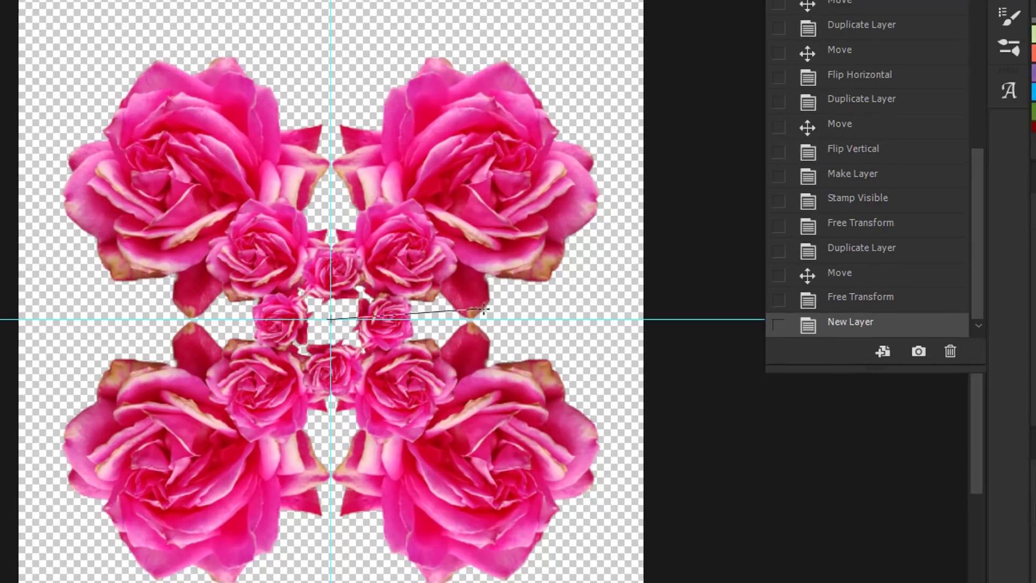
left_click_drag(482, 309, 568, 319)
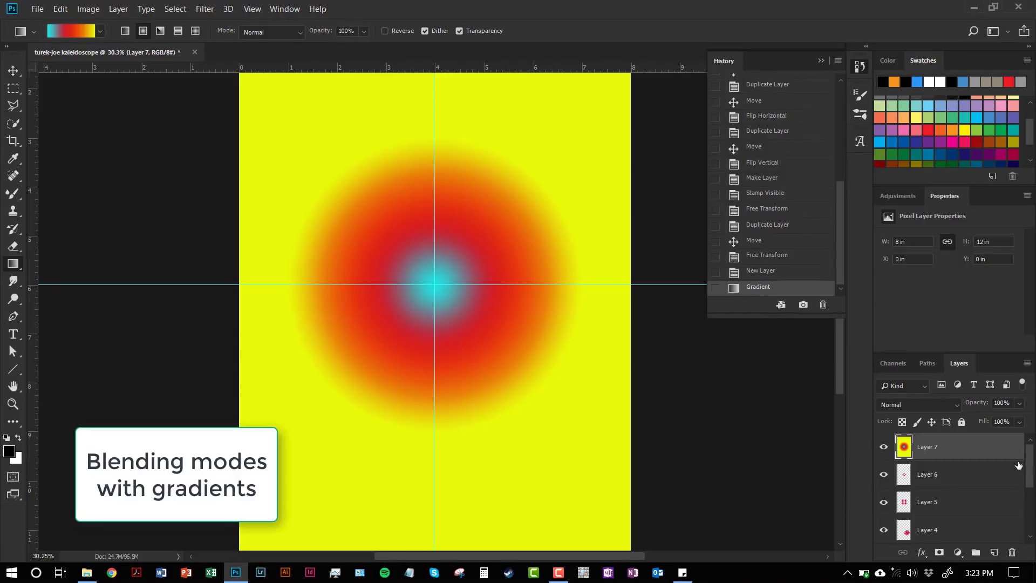
Move the gradient Layer 7 below Layer 6 and set its blending mode to Hue
scroll(1016, 464, "down", 3)
scroll(1016, 466, "up", 3)
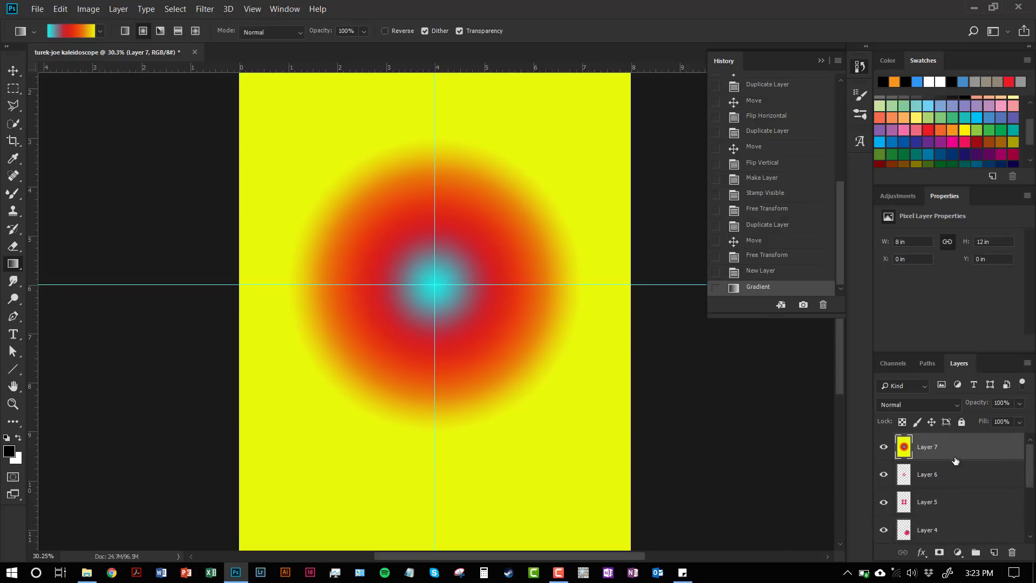
left_click_drag(986, 455, 984, 487)
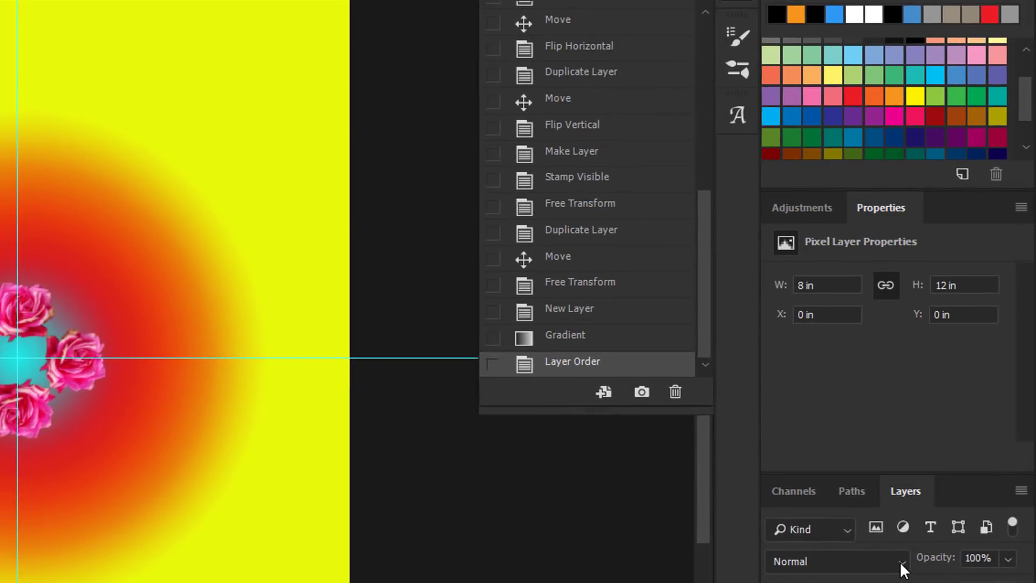
left_click(899, 561)
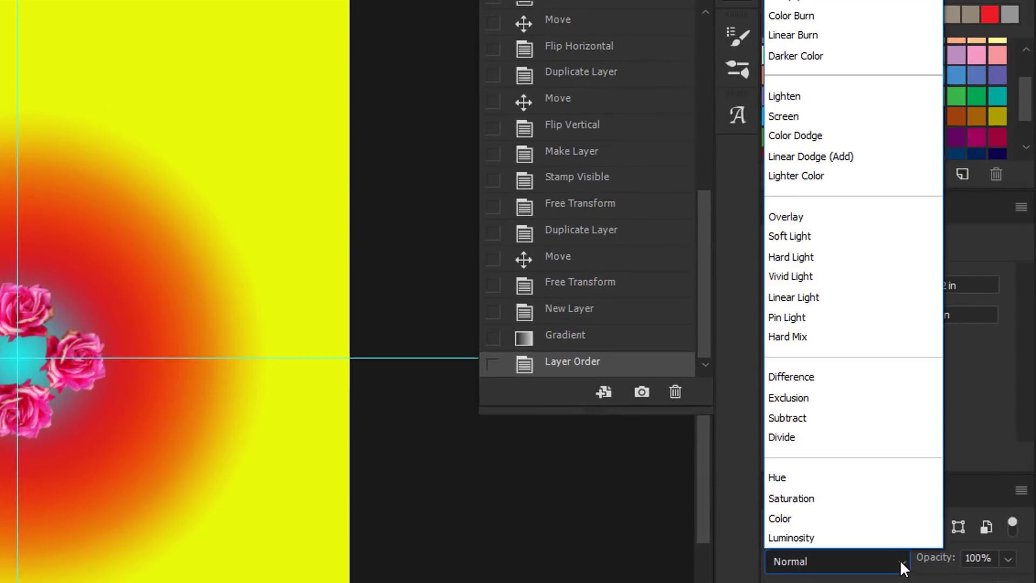
left_click(859, 477)
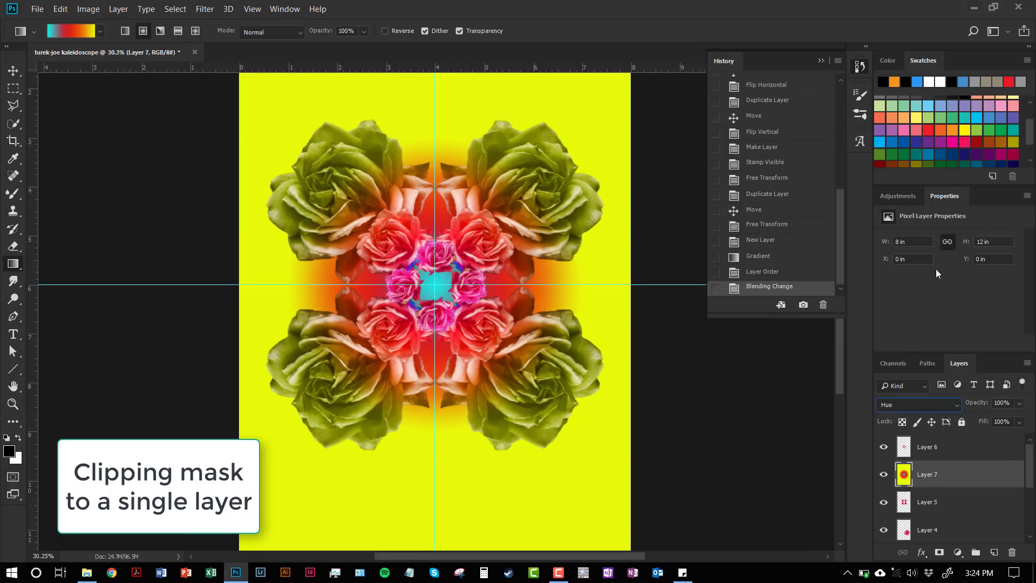
Clip the gradient Layer 7 to Layer 5 with a clipping mask
left_click(902, 195)
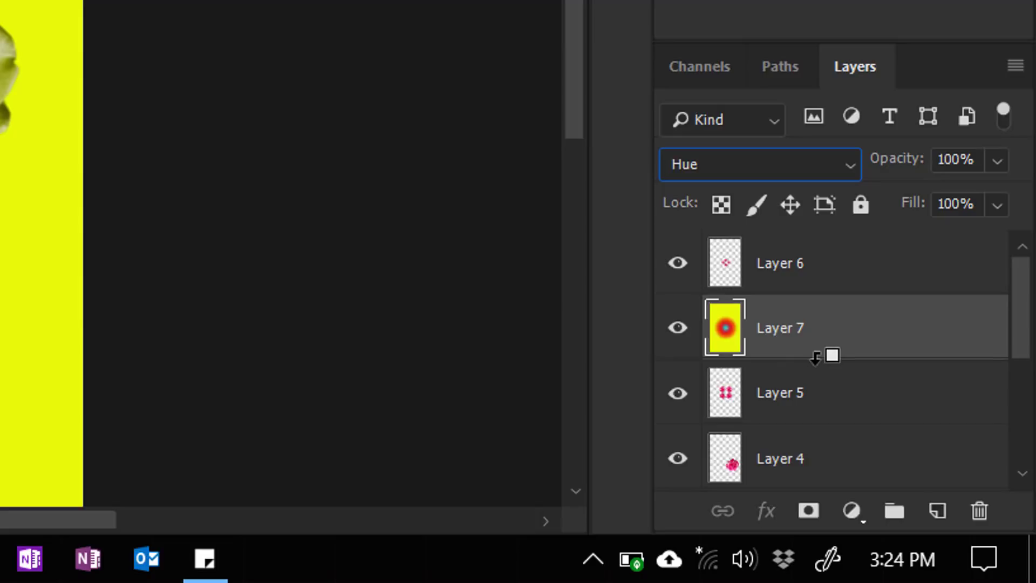
left_click(820, 355, "alt")
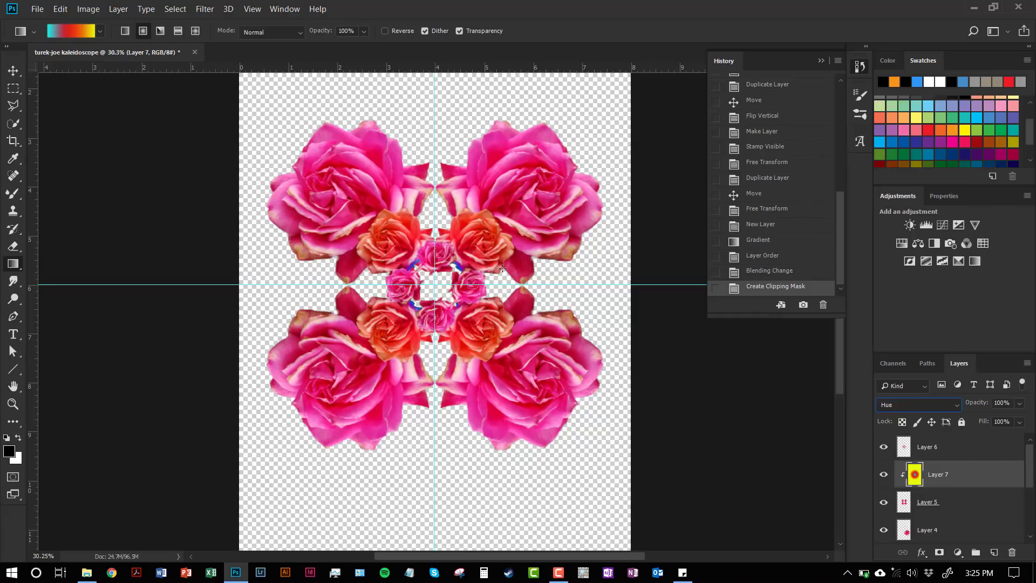
Activate the Brush tool, hide every layer except the small rose cluster on Layer 6, and make Layer 6 active
key("b")
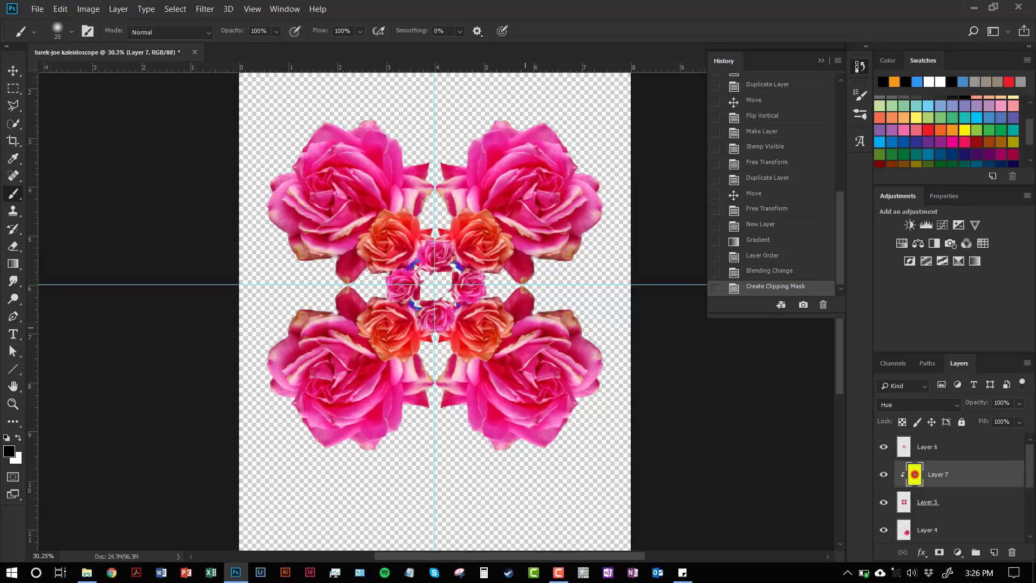
left_click(884, 475)
left_click_drag(884, 501, 885, 520)
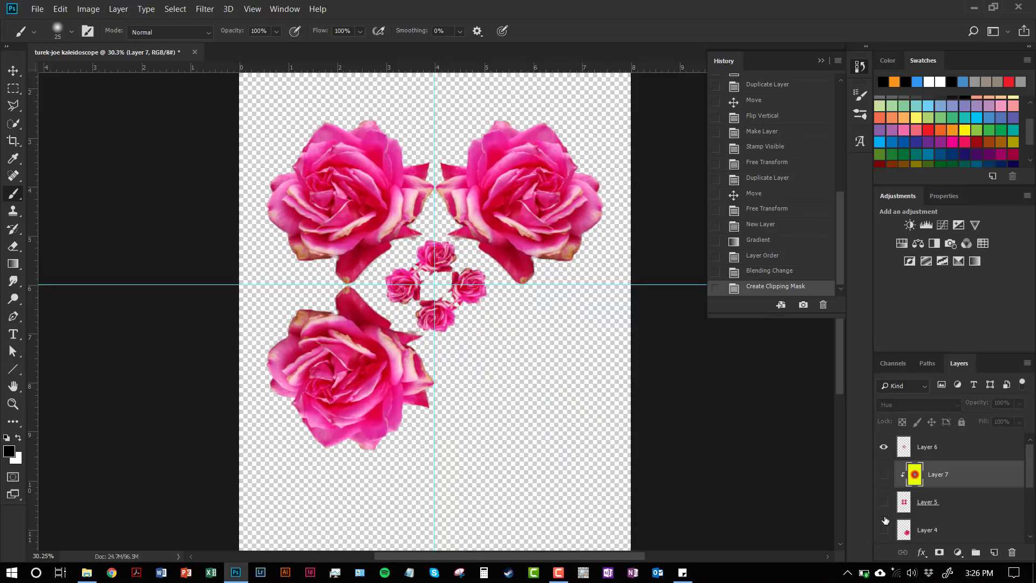
scroll(888, 511, "down", 3)
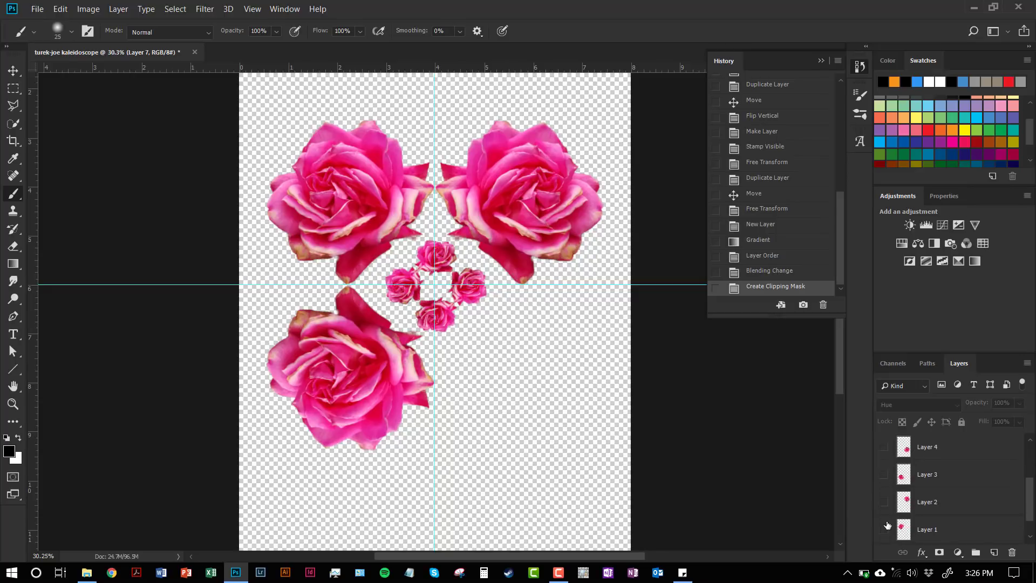
left_click(887, 525)
scroll(886, 510, "up", 3)
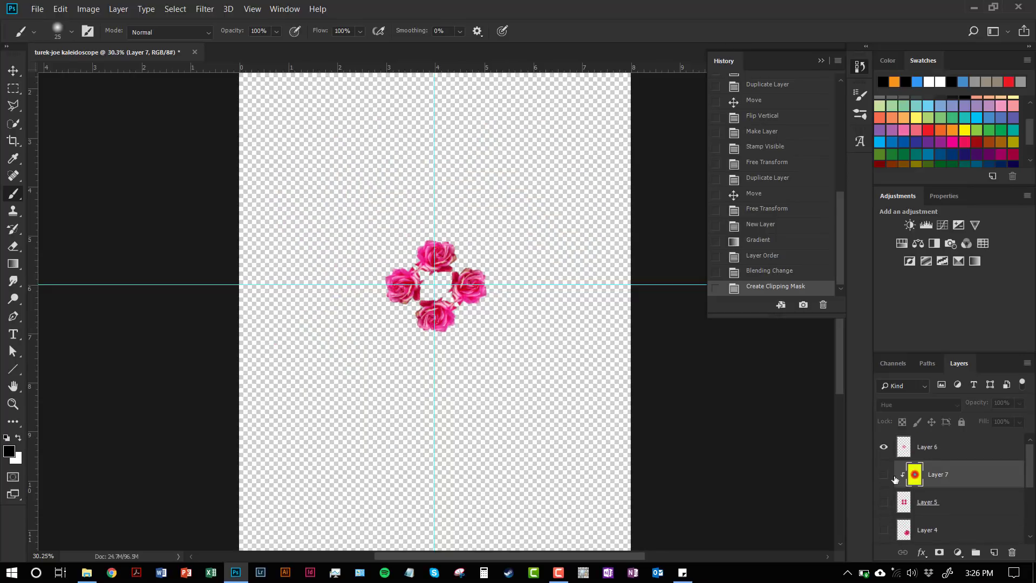
left_click(961, 451)
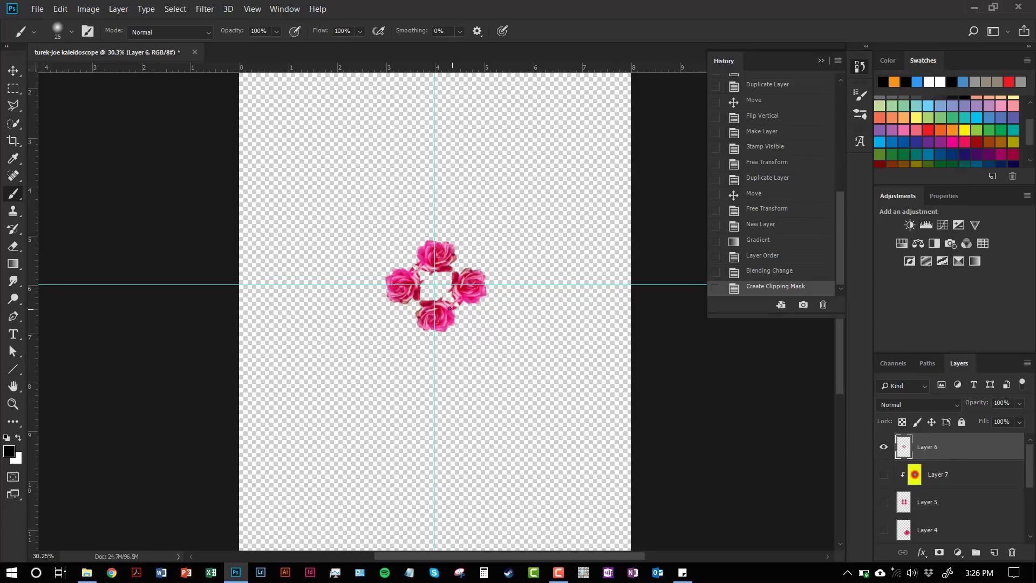
scroll(445, 290, "up", 6)
scroll(446, 290, "up", 4)
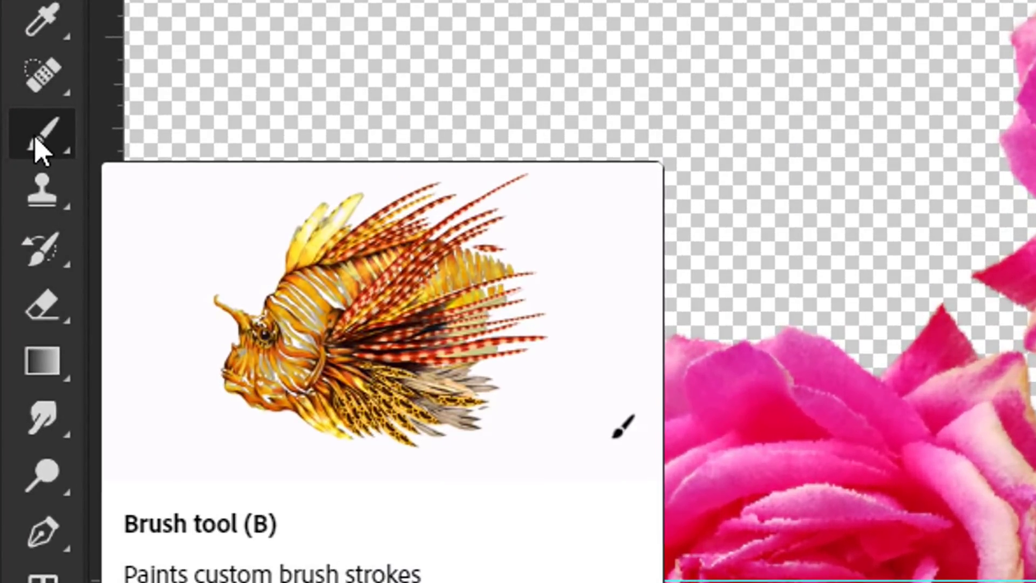
Recolour the four small roses on Layer 6 light blue with the Color Replacement tool, using continuous sampling and the light blue swatch
left_click(32, 143)
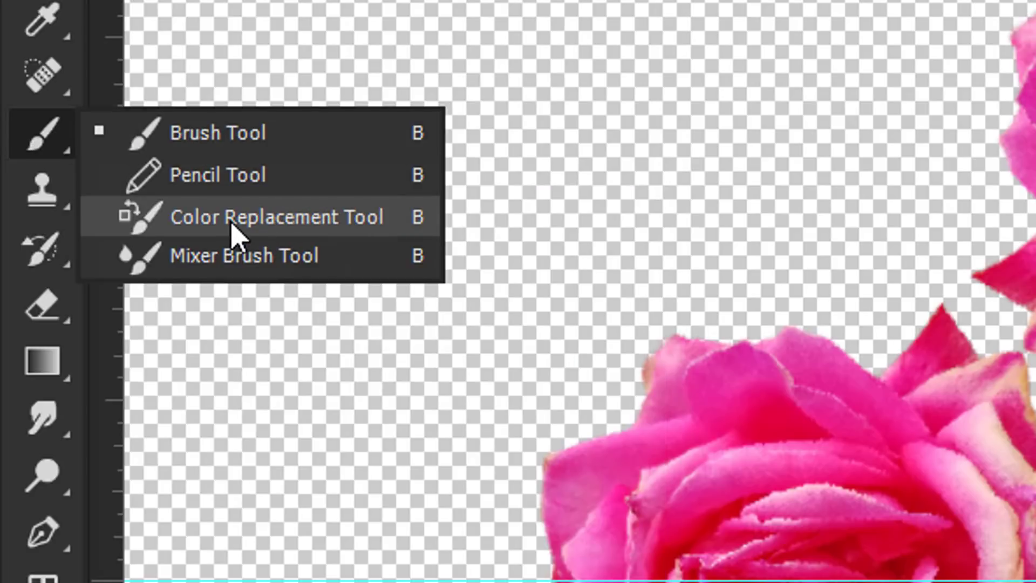
left_click(213, 225)
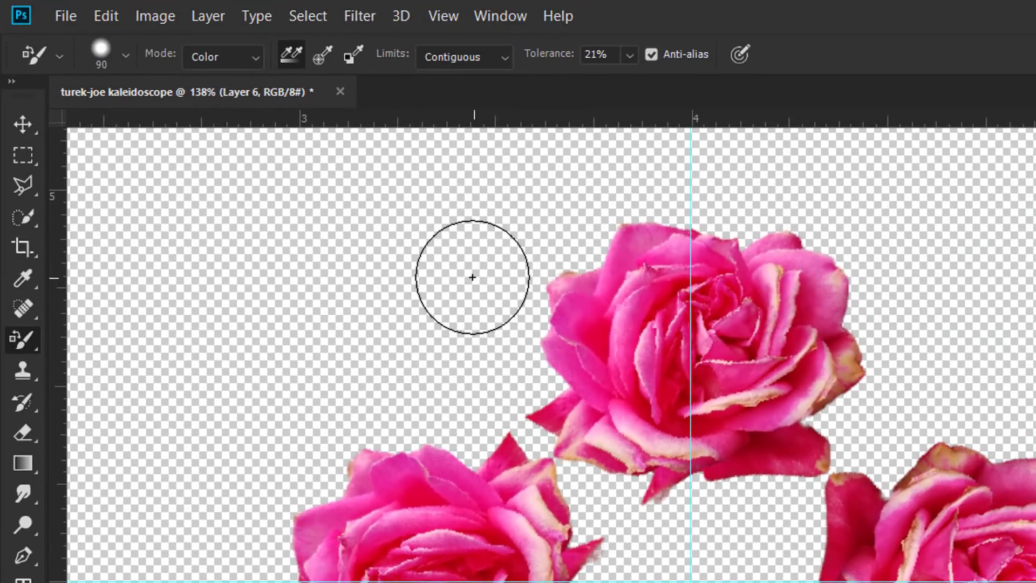
left_click(287, 58)
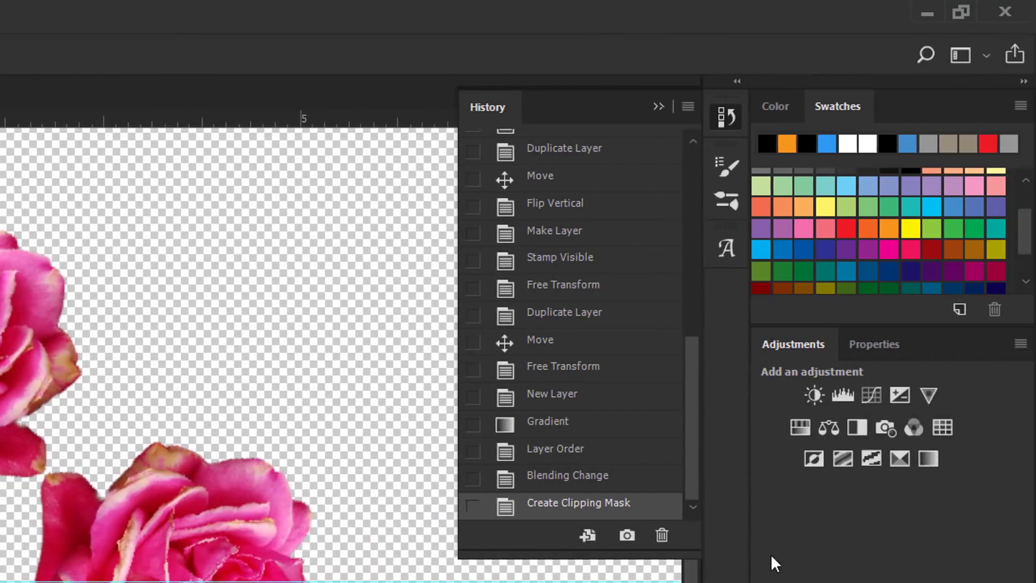
left_click(931, 204)
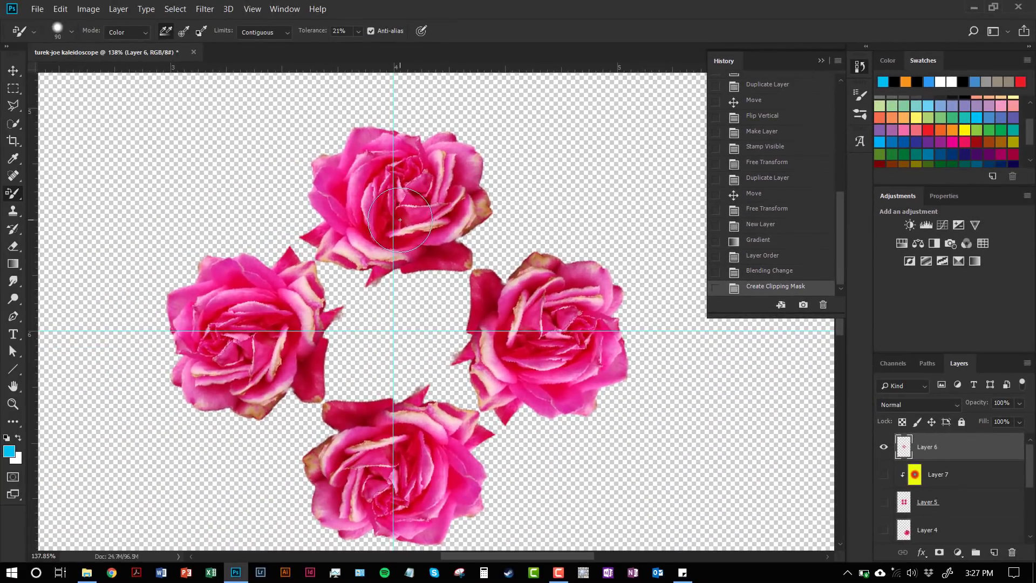
mouse_move(405, 220)
left_mouse_down()
mouse_move(440, 187)
mouse_move(441, 206)
mouse_move(404, 245)
mouse_move(464, 199)
mouse_move(455, 174)
mouse_move(407, 170)
mouse_move(444, 152)
mouse_move(466, 187)
mouse_move(427, 152)
mouse_move(378, 151)
mouse_move(363, 137)
mouse_move(332, 206)
mouse_move(344, 233)
mouse_move(324, 208)
mouse_move(324, 189)
mouse_move(327, 180)
mouse_move(365, 256)
mouse_move(347, 260)
mouse_move(366, 188)
mouse_move(407, 163)
mouse_move(383, 188)
mouse_move(379, 173)
mouse_move(402, 166)
mouse_move(415, 220)
mouse_move(440, 226)
mouse_move(453, 213)
mouse_move(445, 263)
mouse_move(519, 314)
mouse_move(512, 387)
mouse_move(558, 331)
mouse_move(539, 324)
mouse_move(584, 320)
mouse_move(574, 287)
mouse_move(532, 282)
mouse_move(591, 318)
mouse_move(583, 380)
mouse_move(538, 393)
mouse_move(599, 370)
mouse_move(600, 333)
mouse_move(609, 352)
mouse_move(494, 382)
mouse_move(482, 341)
mouse_move(517, 289)
mouse_move(482, 284)
mouse_move(486, 364)
mouse_move(452, 444)
mouse_move(427, 452)
mouse_move(431, 487)
mouse_move(394, 516)
mouse_move(421, 517)
mouse_move(411, 530)
mouse_move(353, 526)
mouse_move(330, 472)
mouse_move(353, 460)
mouse_move(356, 430)
mouse_move(393, 434)
mouse_move(379, 496)
mouse_move(367, 475)
mouse_move(469, 491)
mouse_move(446, 413)
mouse_move(367, 415)
mouse_move(298, 387)
mouse_move(302, 334)
mouse_move(280, 299)
mouse_move(254, 294)
mouse_move(185, 318)
mouse_move(248, 356)
mouse_move(194, 388)
mouse_move(294, 372)
mouse_move(232, 367)
mouse_move(262, 354)
mouse_move(273, 305)
left_mouse_up()
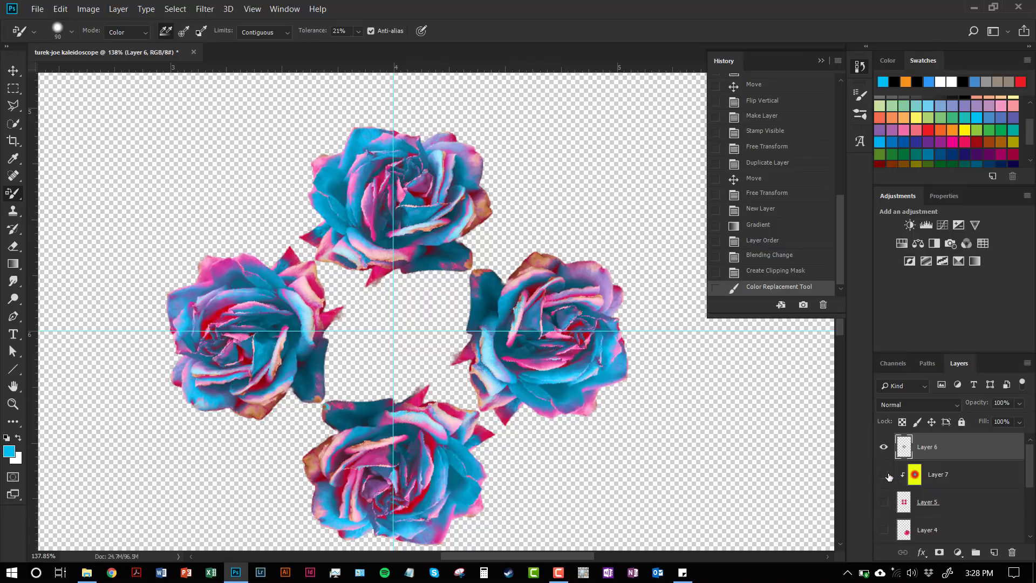
Make Layers 1, 2, 3, 4, 5 and 7 visible again, leaving the white Layer 0 hidden
left_click(882, 502)
left_click(878, 482)
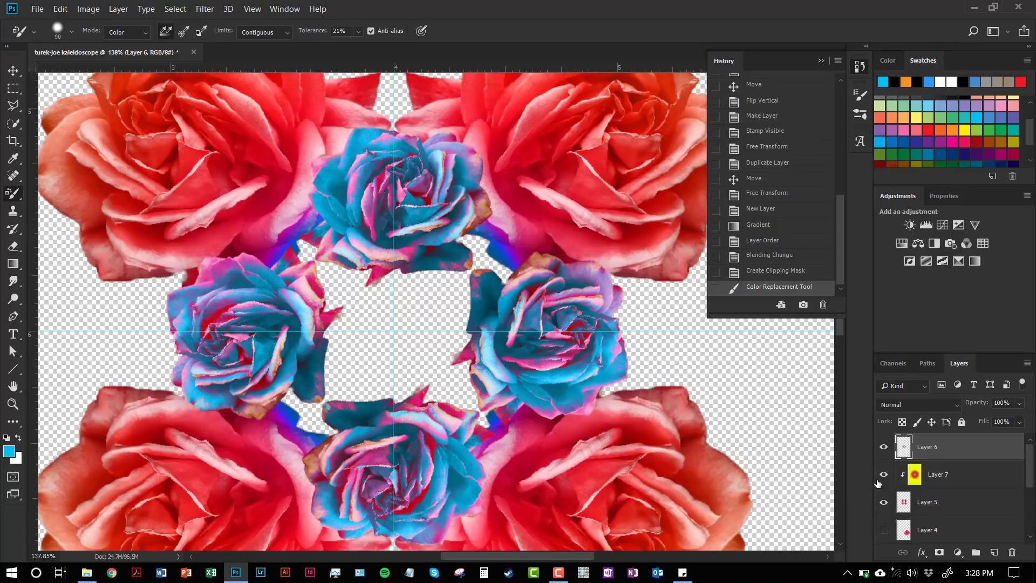
scroll(645, 452, "down", 4)
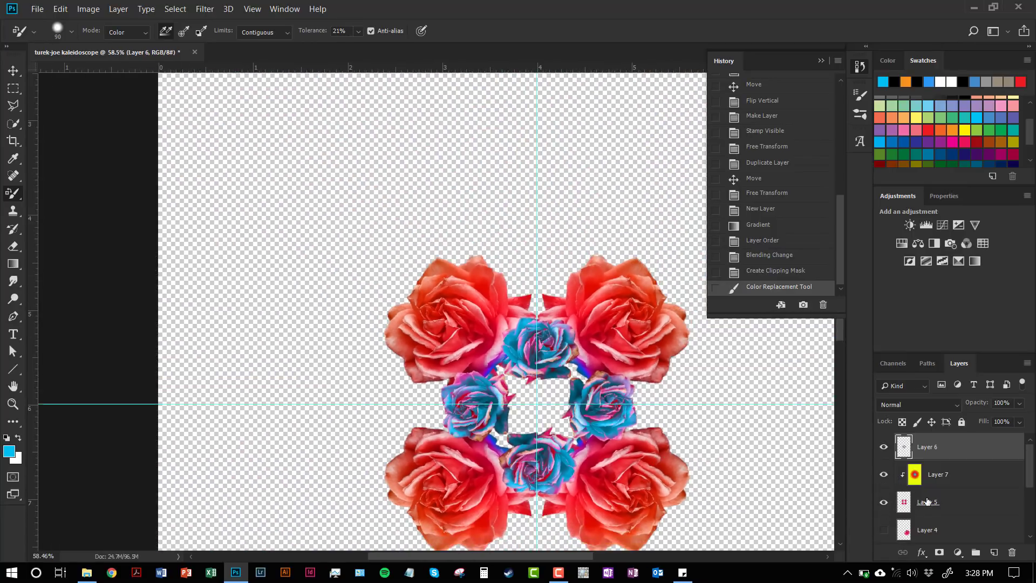
scroll(905, 507, "down", 3)
scroll(899, 490, "up", 1)
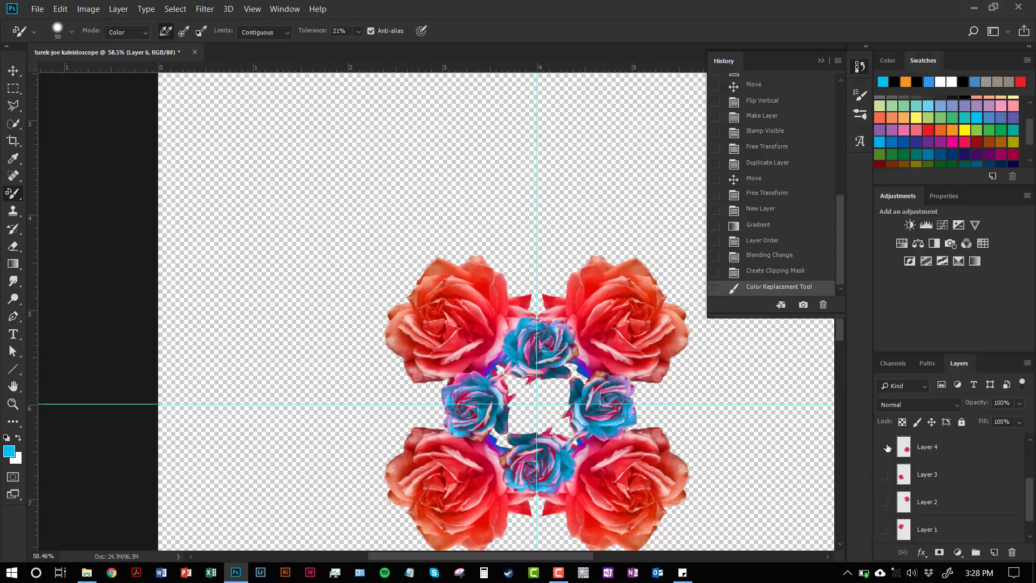
left_click(884, 529)
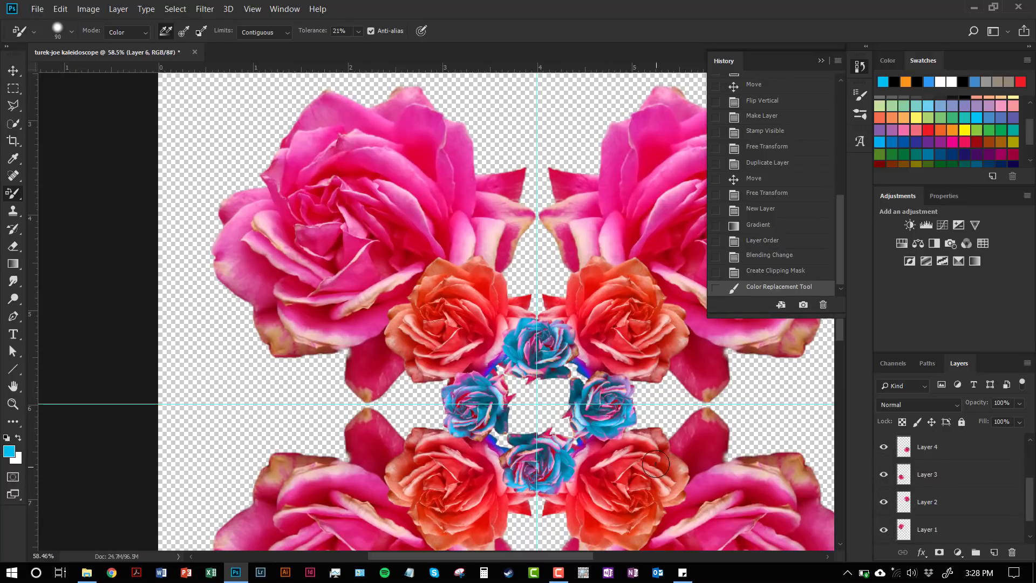
Group every layer from Layer 1 up to Layer 6, keeping Layer 0 outside the group, and clear the layer selection
scroll(655, 463, "down", 3)
left_click_drag(671, 451, 447, 329)
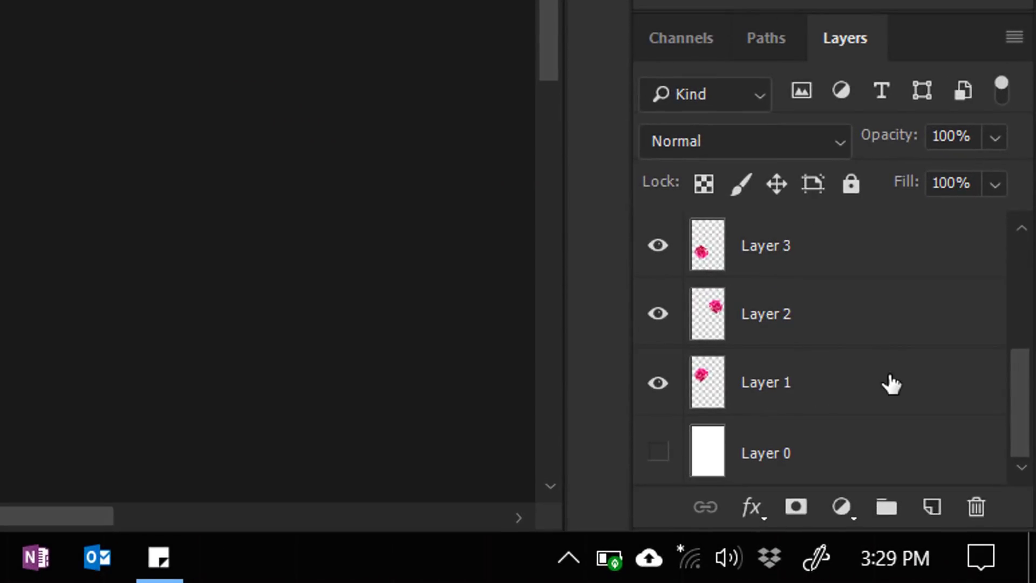
left_click(891, 383)
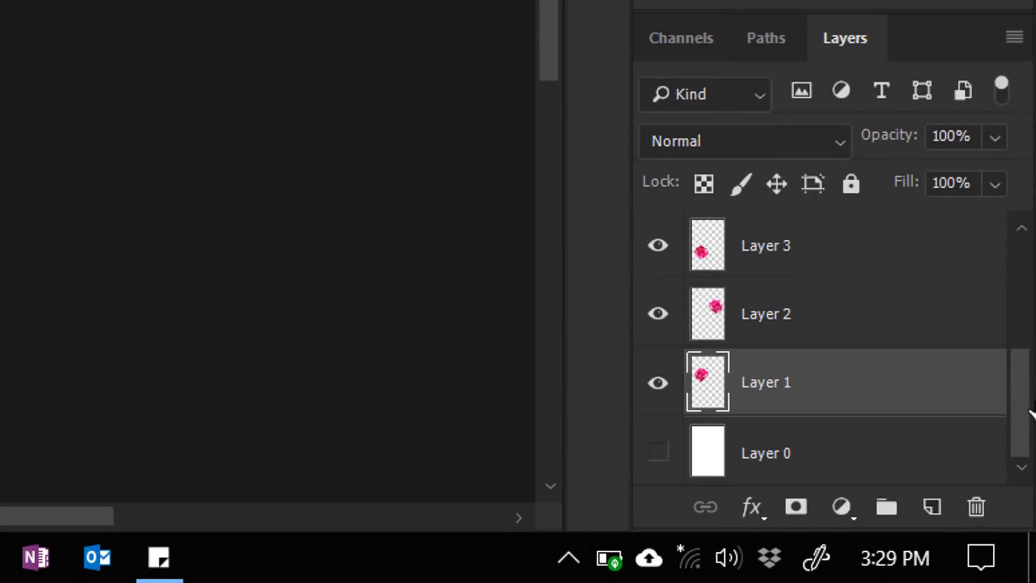
left_click_drag(1024, 431, 1025, 312)
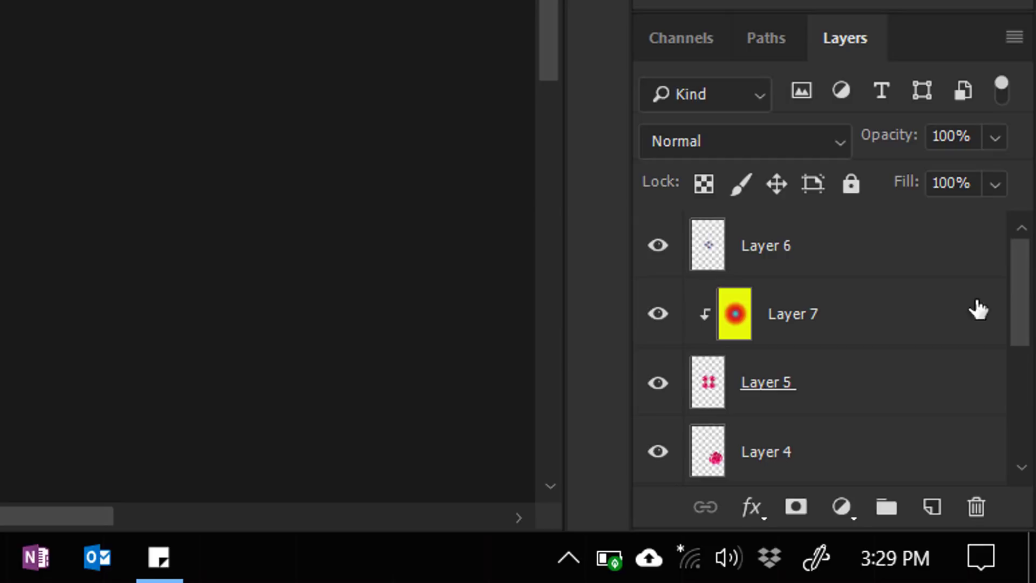
left_click(887, 254, "shift")
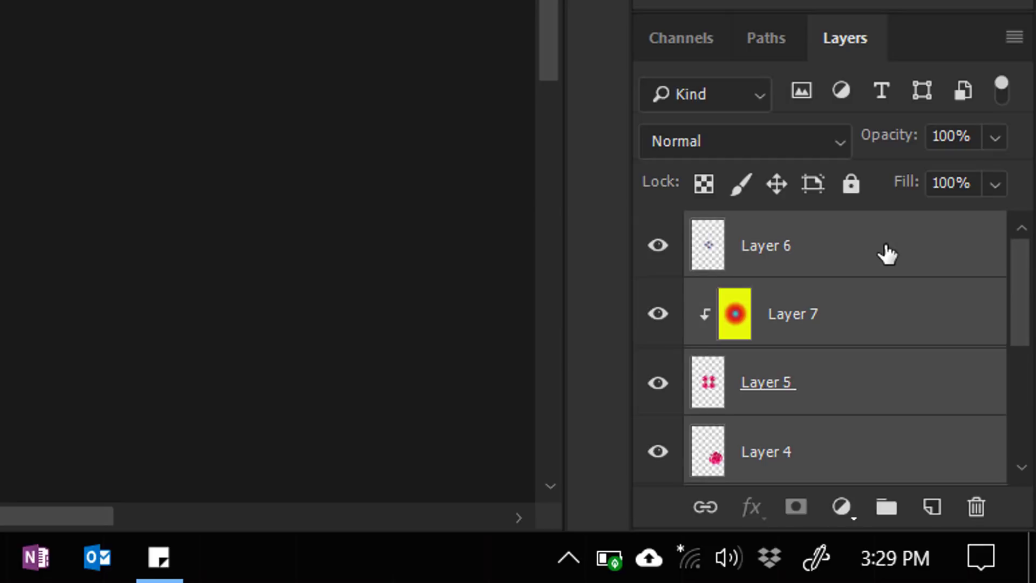
left_click(881, 521)
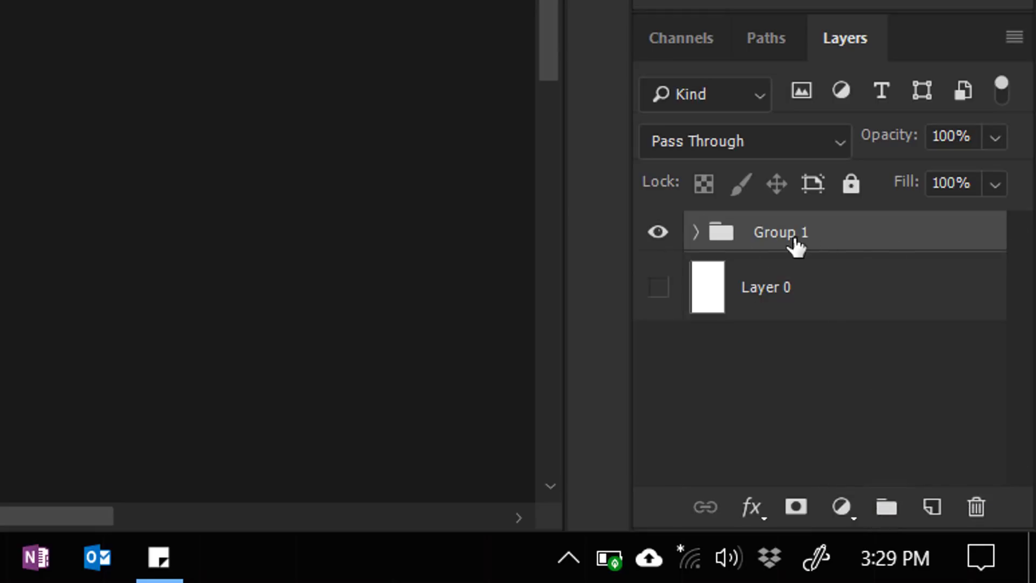
left_click(845, 342)
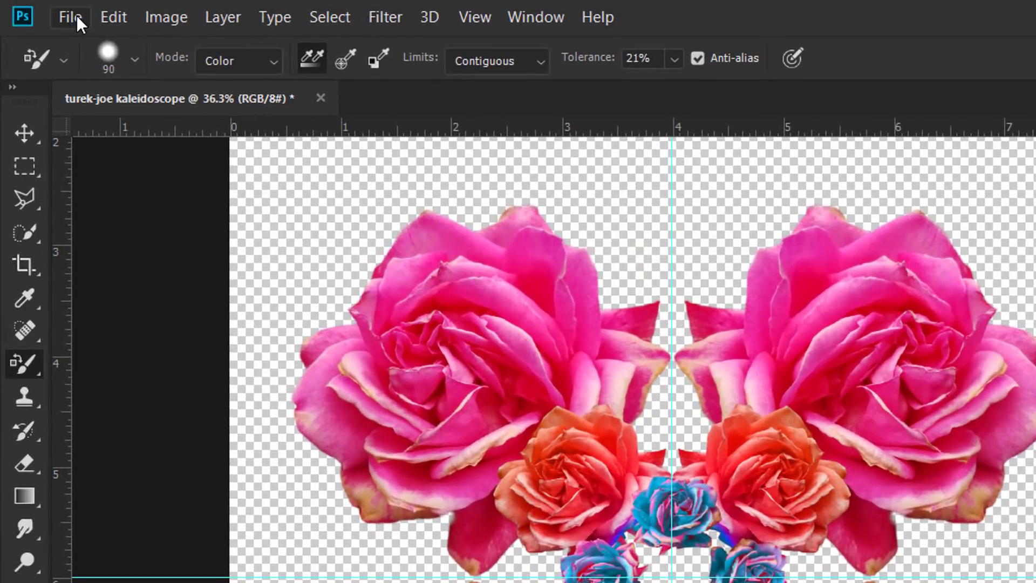
Place the yellow rose photo 20180428_103941 as an embedded image and accept its default size and position
left_click(39, 9)
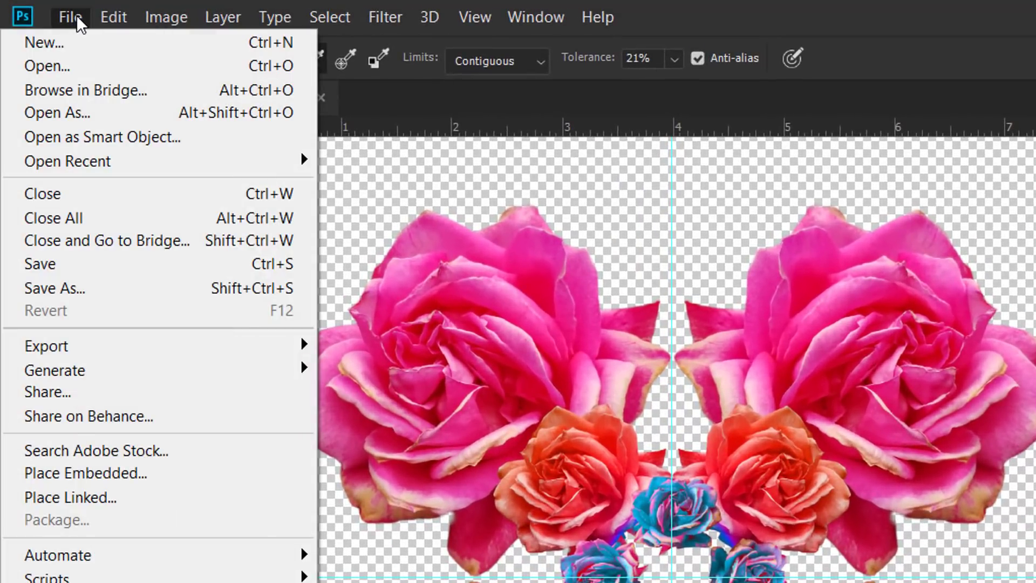
left_click(101, 480)
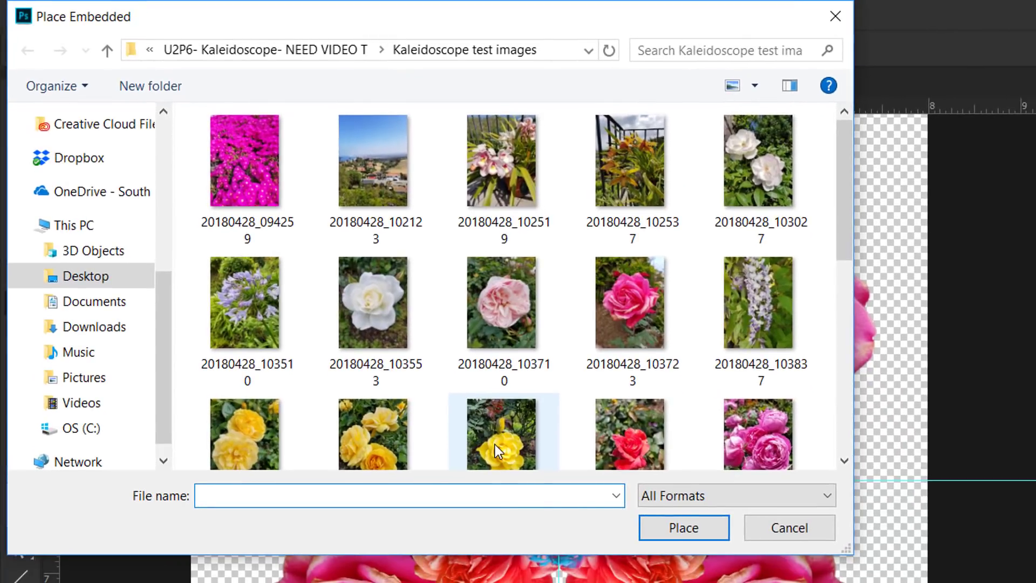
left_click(494, 445)
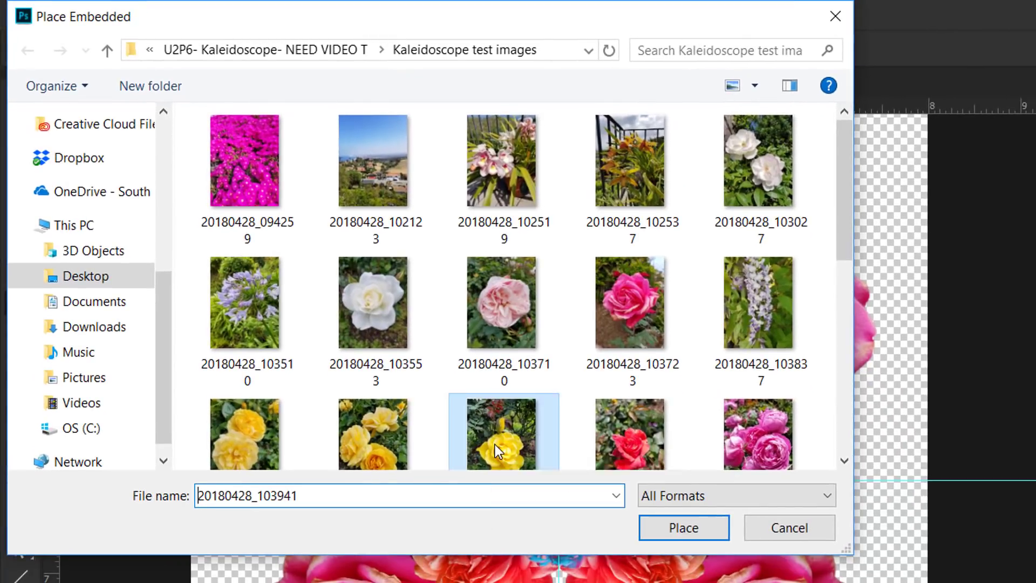
left_click(683, 528)
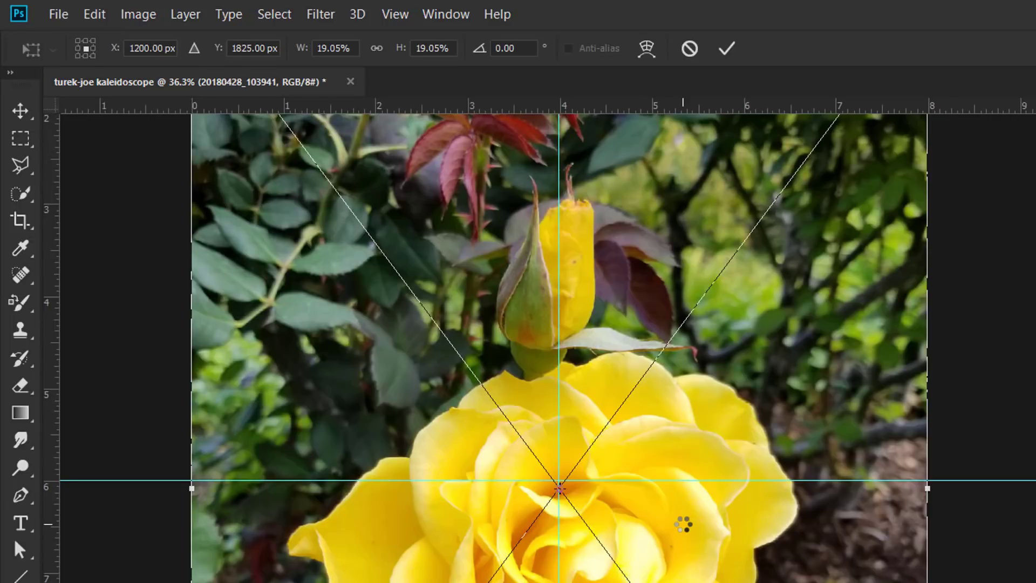
left_click(726, 48)
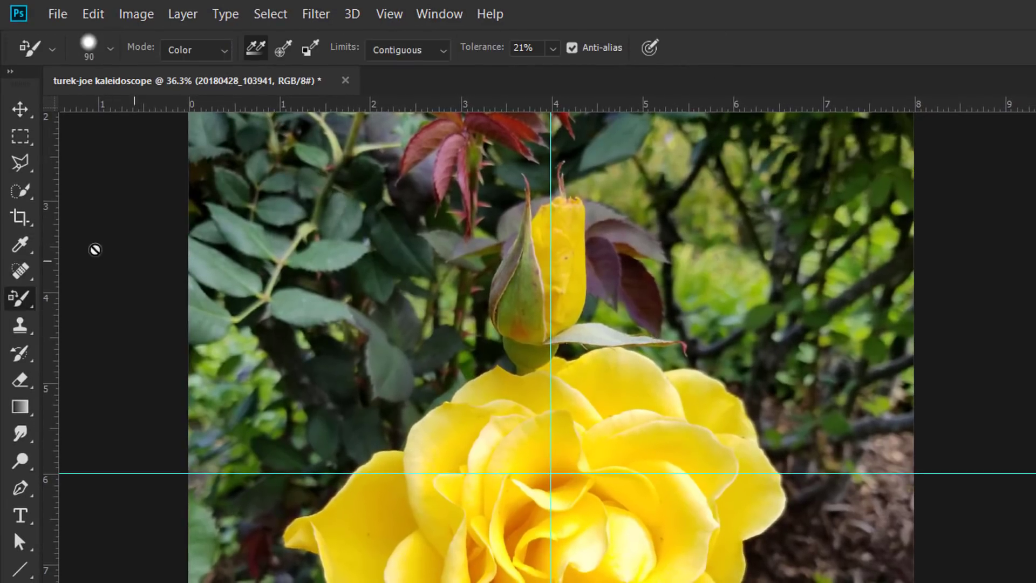
Select the whole large yellow rose in the placed photo with the Quick Selection tool, excluding the bud and leaves
key("w")
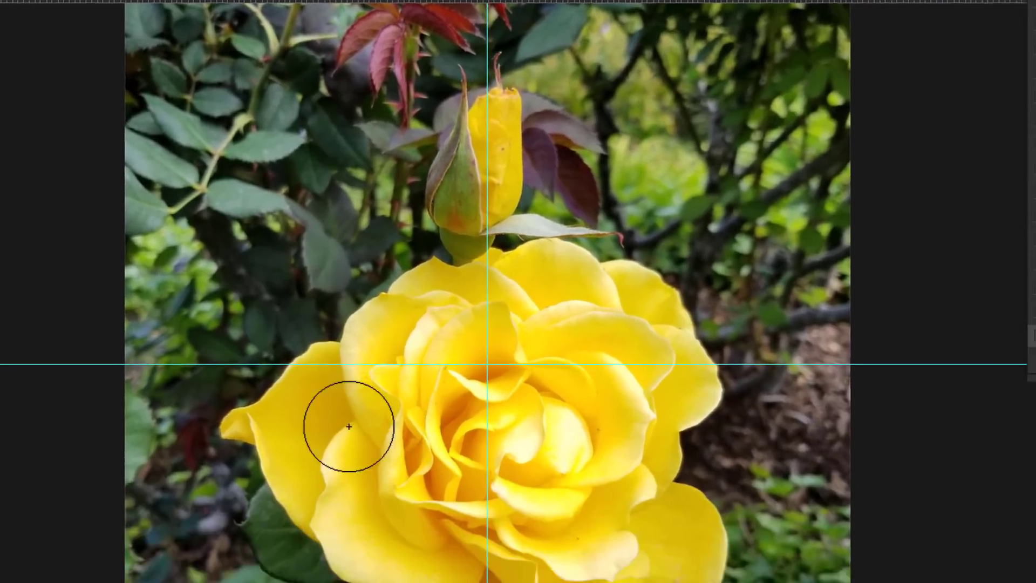
mouse_move(415, 533)
left_mouse_down()
mouse_move(377, 554)
mouse_move(481, 582)
mouse_move(645, 582)
left_mouse_up()
mouse_move(518, 464)
left_mouse_down()
mouse_move(542, 303)
mouse_move(570, 262)
mouse_move(437, 294)
left_mouse_up()
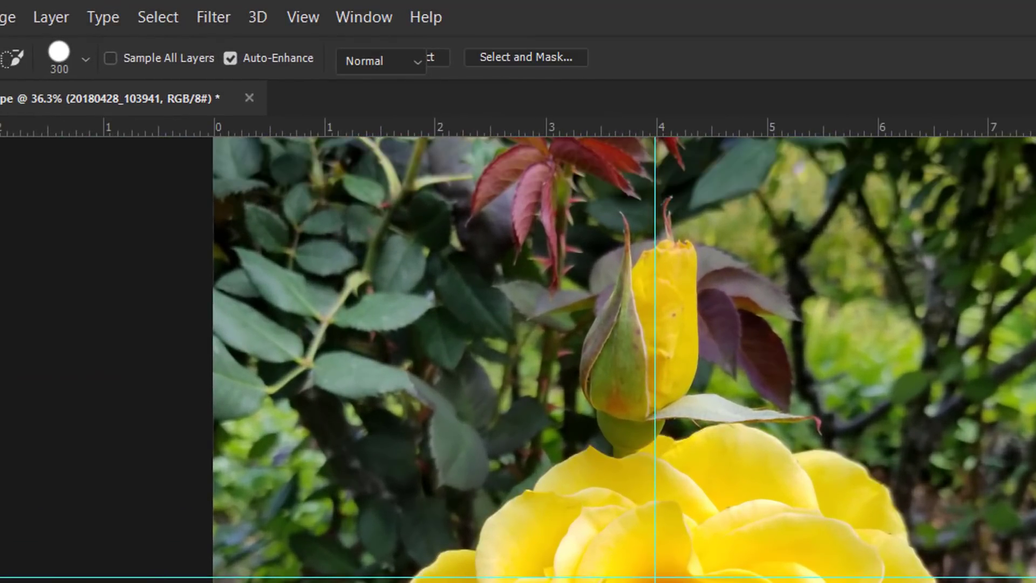
Refine the yellow rose's edge in Select and Mask, setting Shift Edge to +23%, and output the result as a selection
key("alt+ctrl+r")
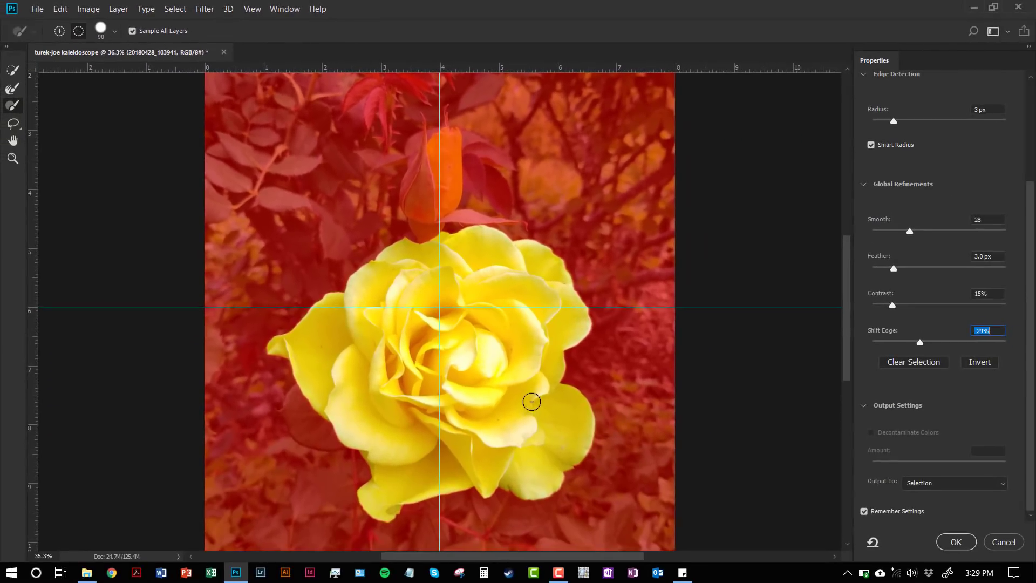
key("alt")
left_click_drag(542, 424, 490, 305)
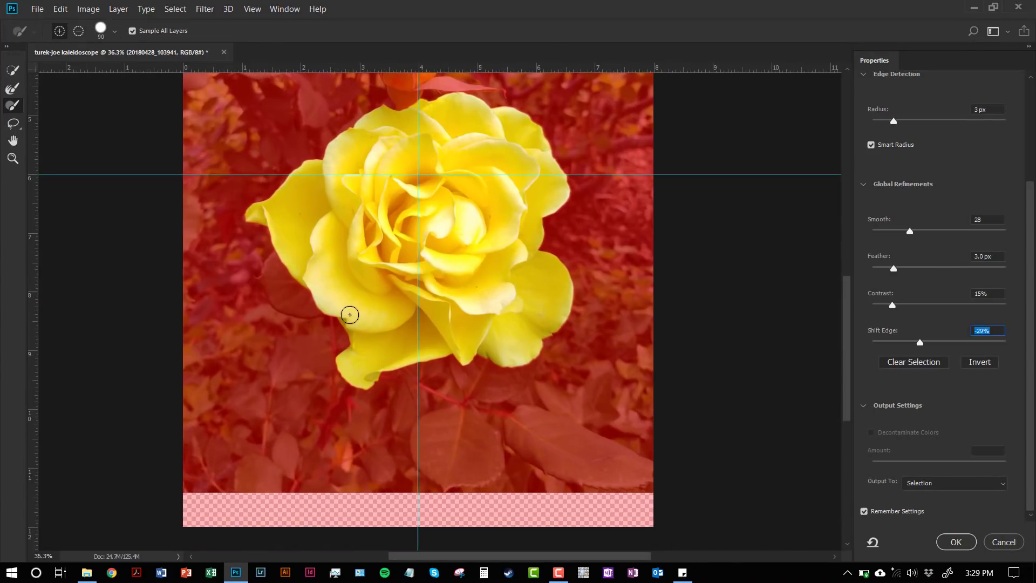
key("alt")
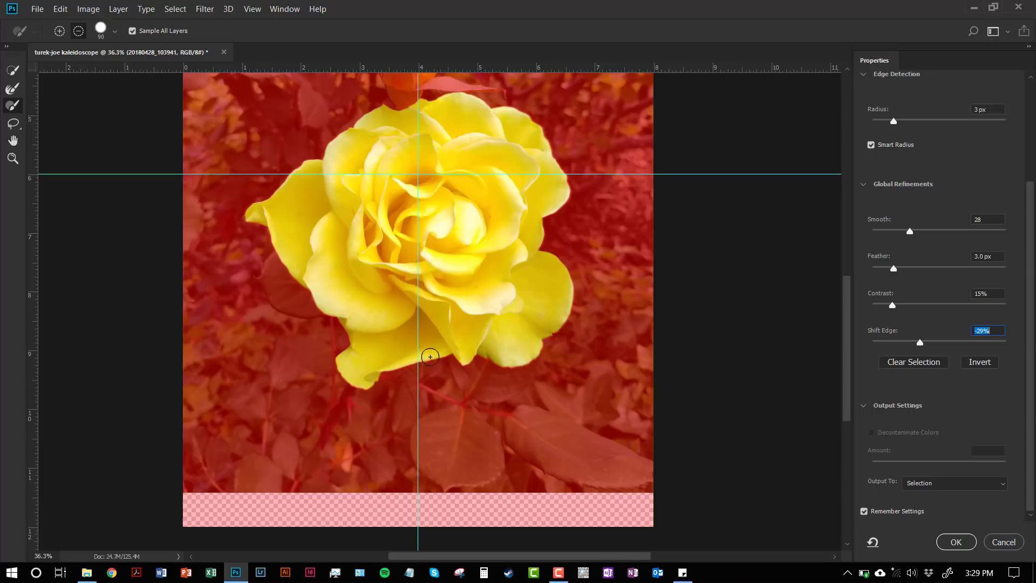
key("ctrl+equal")
key("ctrl+equal")
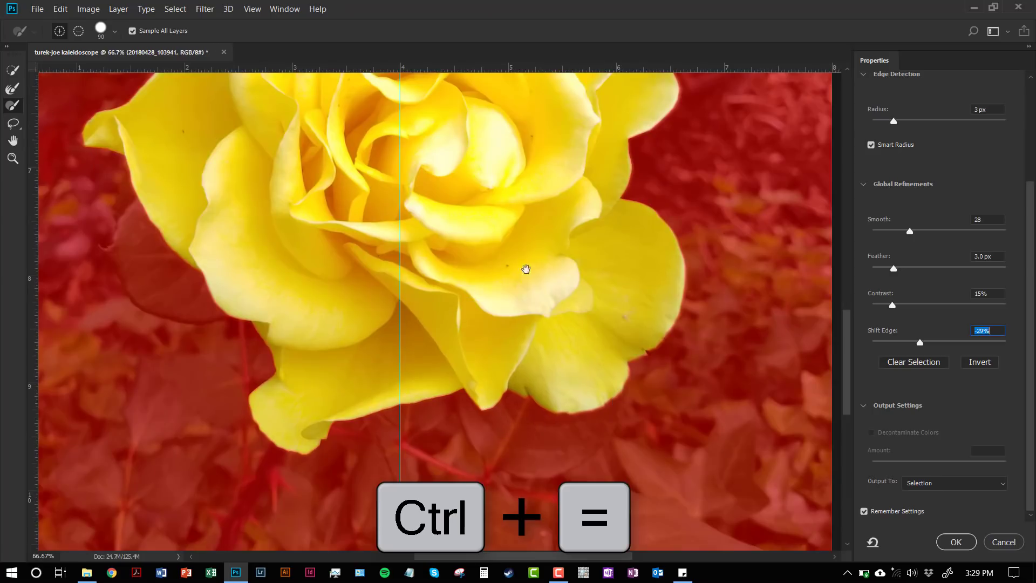
left_click_drag(526, 268, 480, 386)
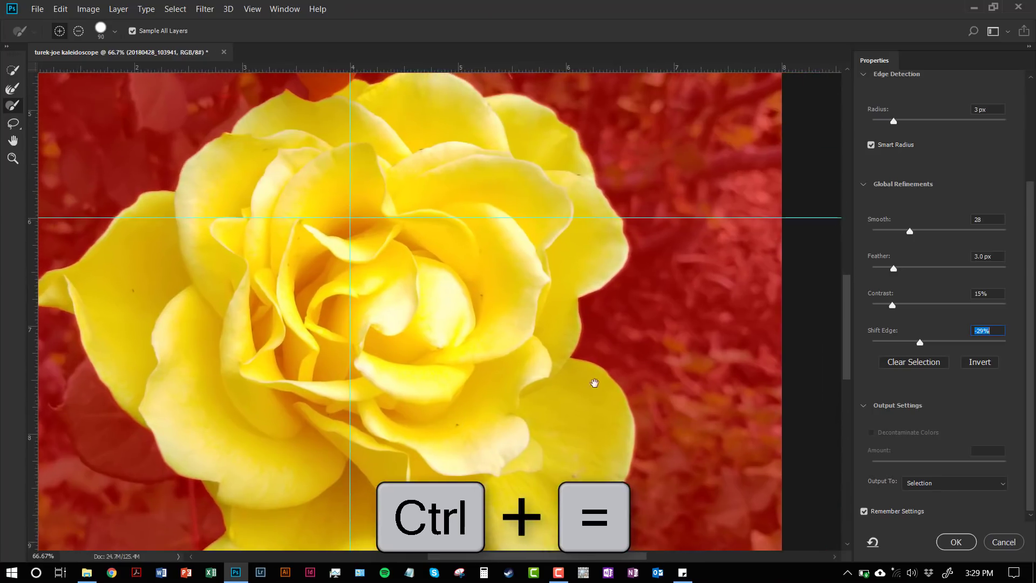
scroll(925, 205, "up", 2)
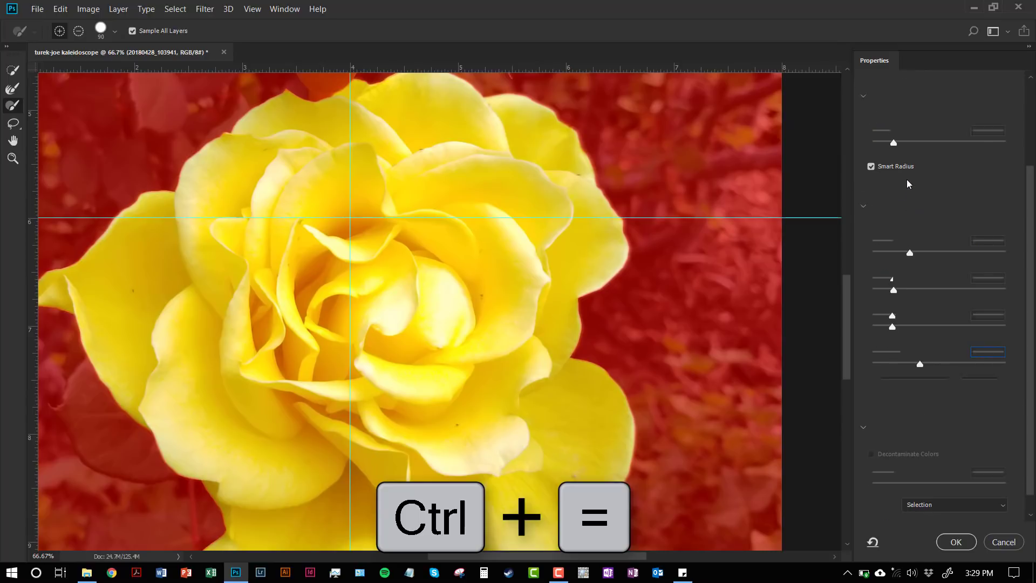
left_click_drag(894, 176, 917, 176)
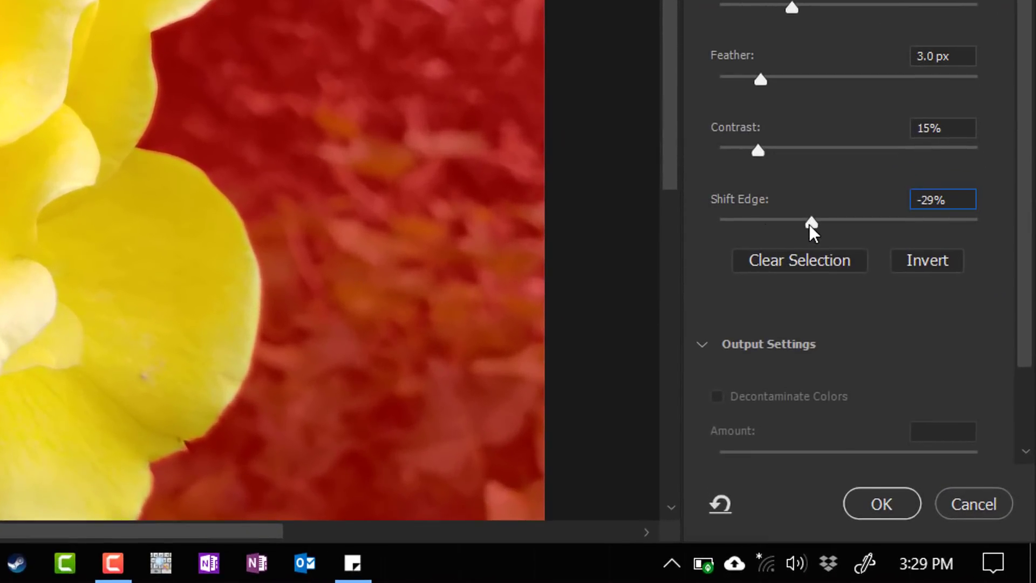
left_click_drag(818, 225, 924, 221)
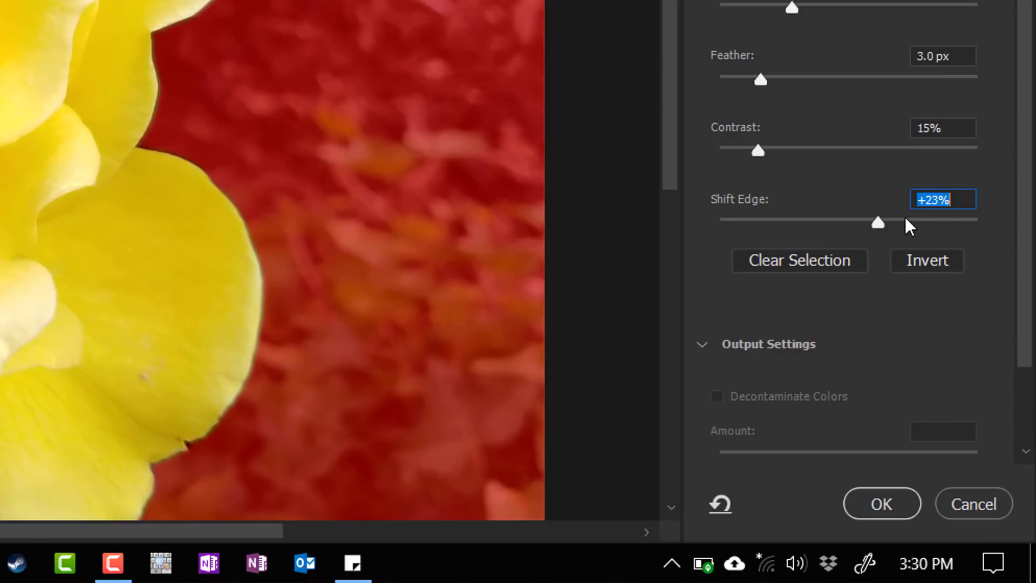
scroll(817, 324, "down", 3)
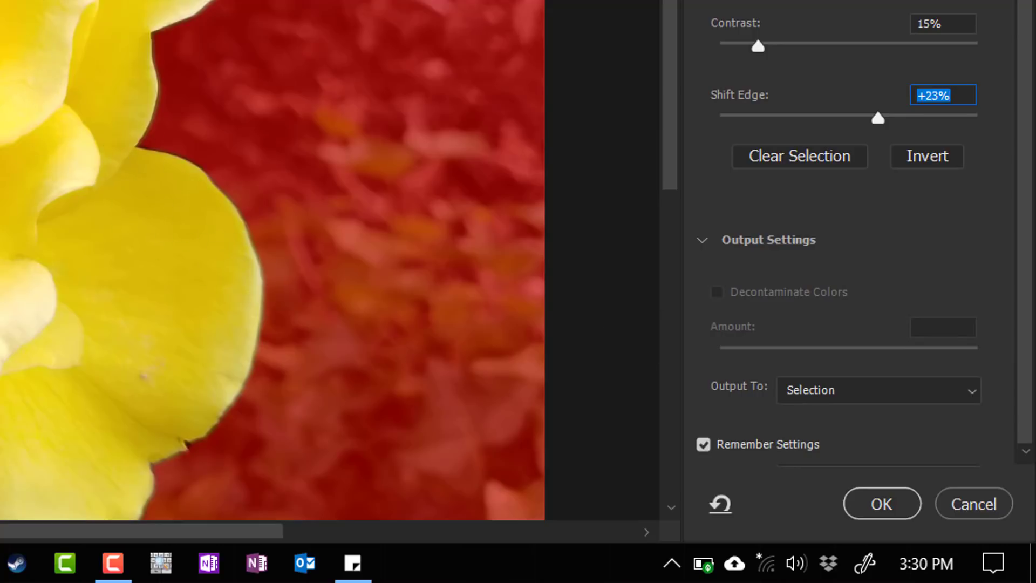
left_click(887, 507)
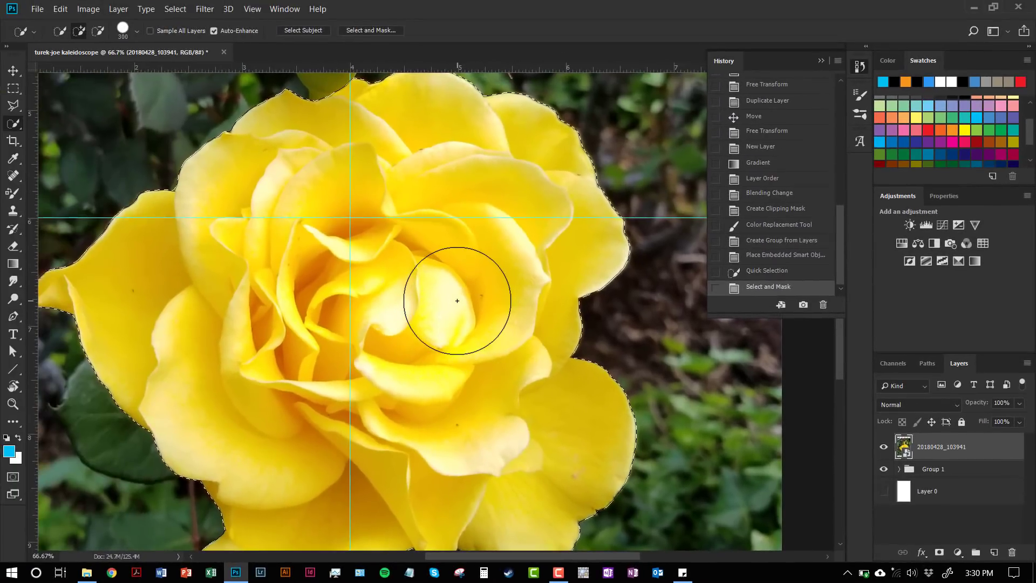
Copy the selected yellow rose onto a new layer and delete the placed photo layer 20180428_103941
scroll(458, 308, "right", 2)
scroll(458, 308, "down", 3)
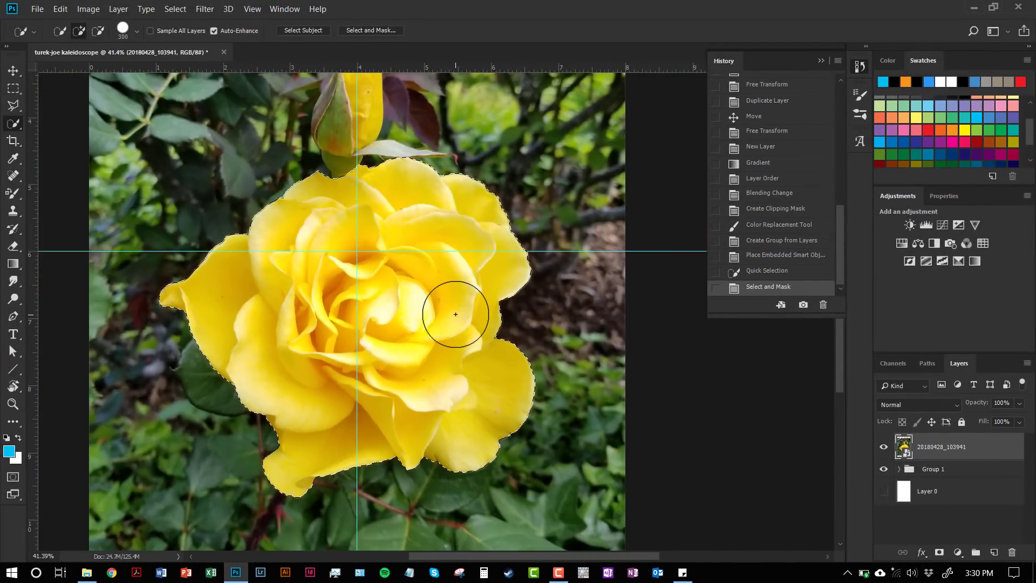
key("ctrl+c")
key("ctrl+v")
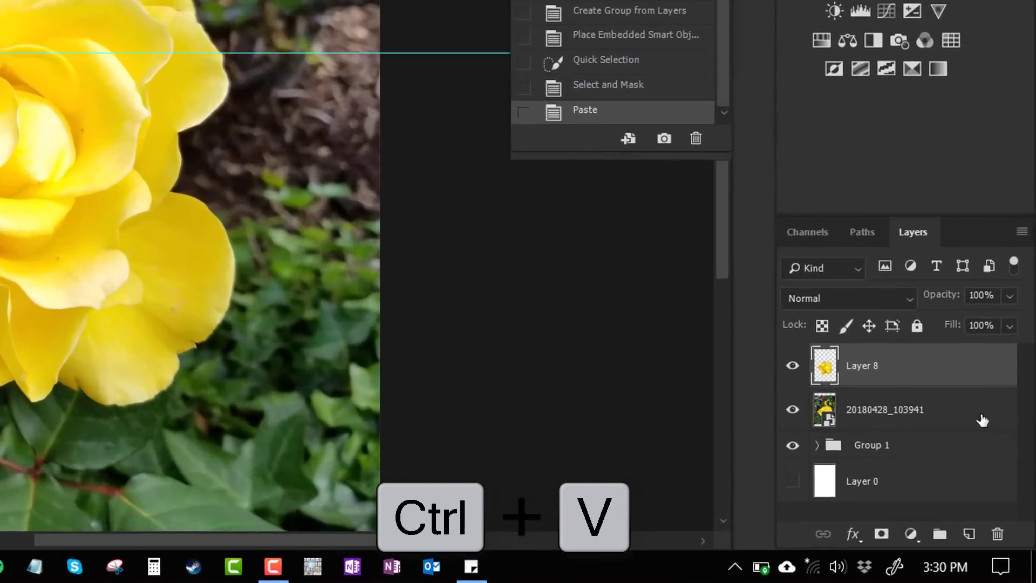
left_click_drag(985, 475, 981, 479)
left_click_drag(929, 381, 987, 522)
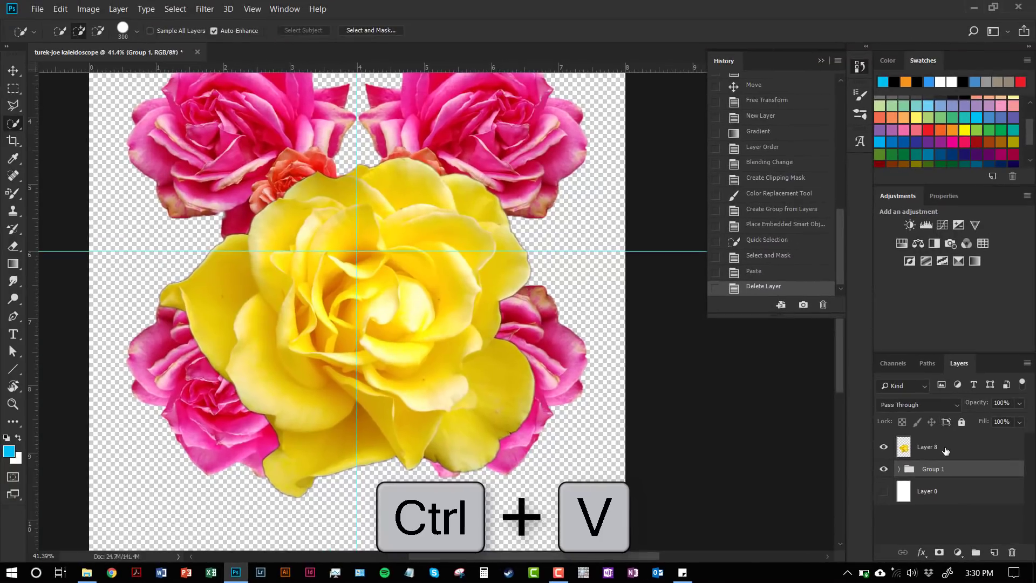
Scale the yellow rose on Layer 8 proportionally to 61.23% and place it over the upper-left pink rose, against the vertical guide
left_click(875, 421)
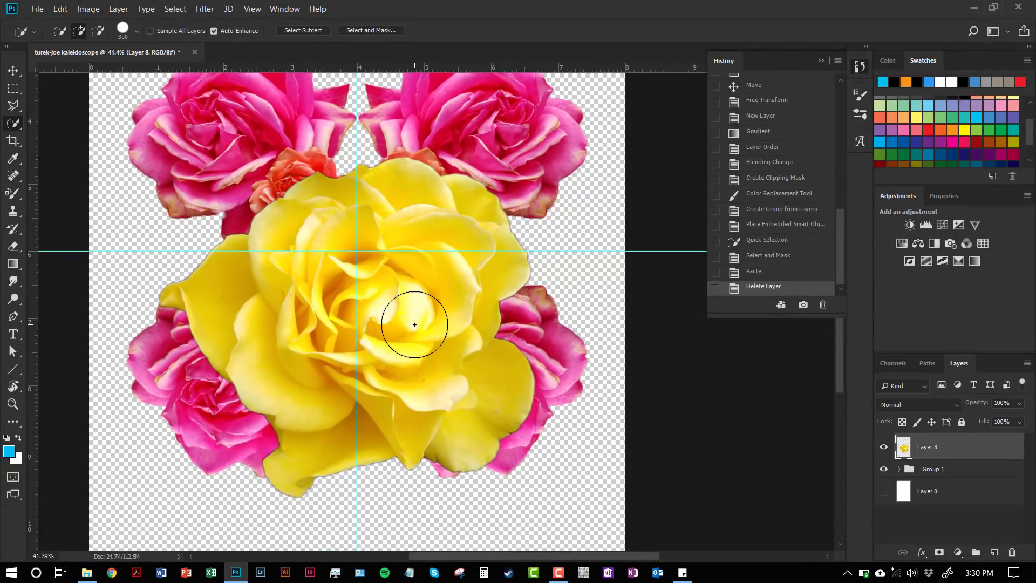
left_click(19, 72)
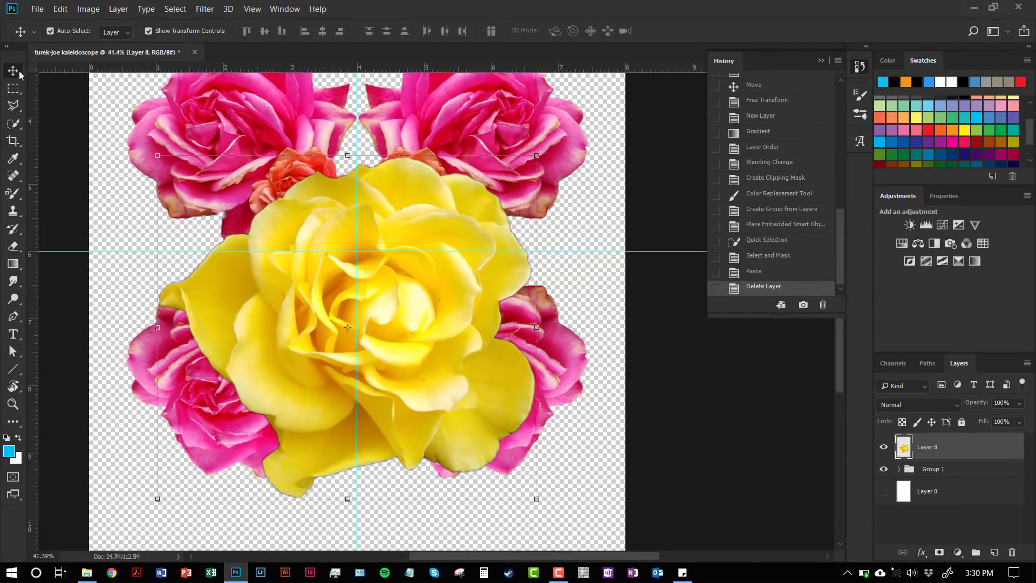
left_click_drag(535, 497, 389, 364)
scroll(273, 345, "up", 2)
scroll(273, 345, "up", 2)
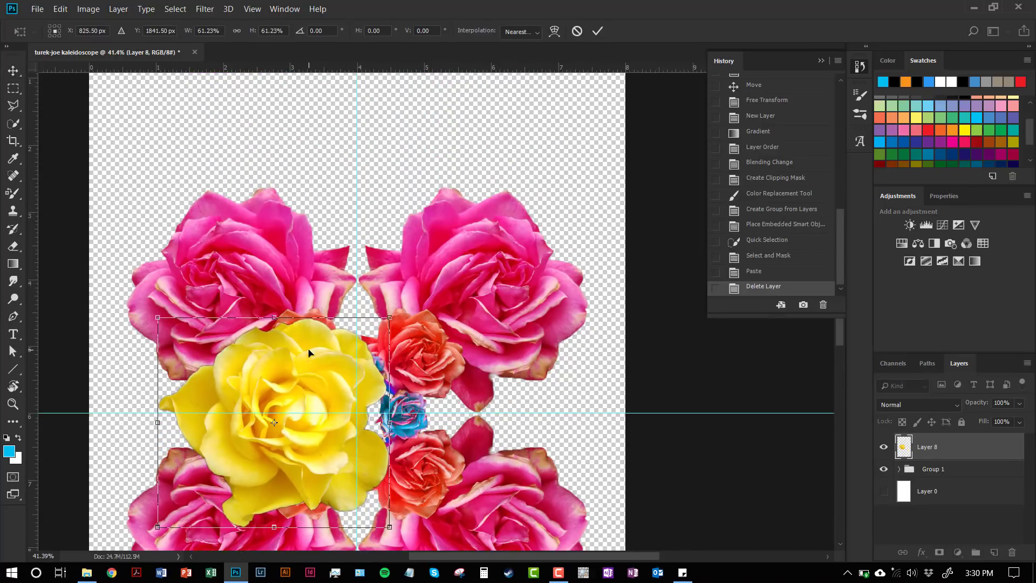
left_click_drag(311, 364, 280, 248)
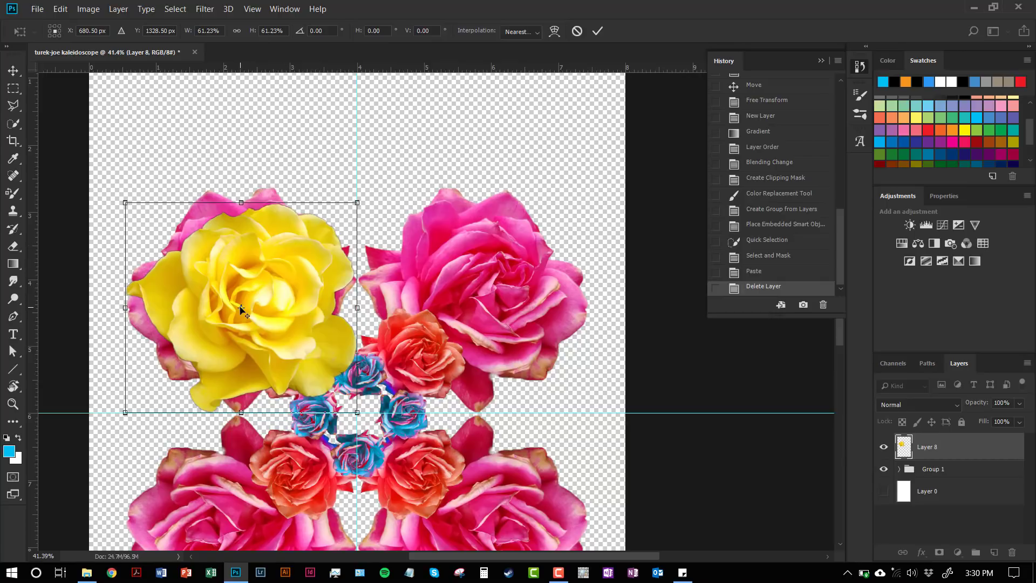
Set the yellow rose's transform reference point on the vertical guide, flip the rose horizontally across it, and apply the transformation
left_click_drag(242, 309, 357, 346)
left_click_drag(289, 331, 286, 332)
left_click(59, 9)
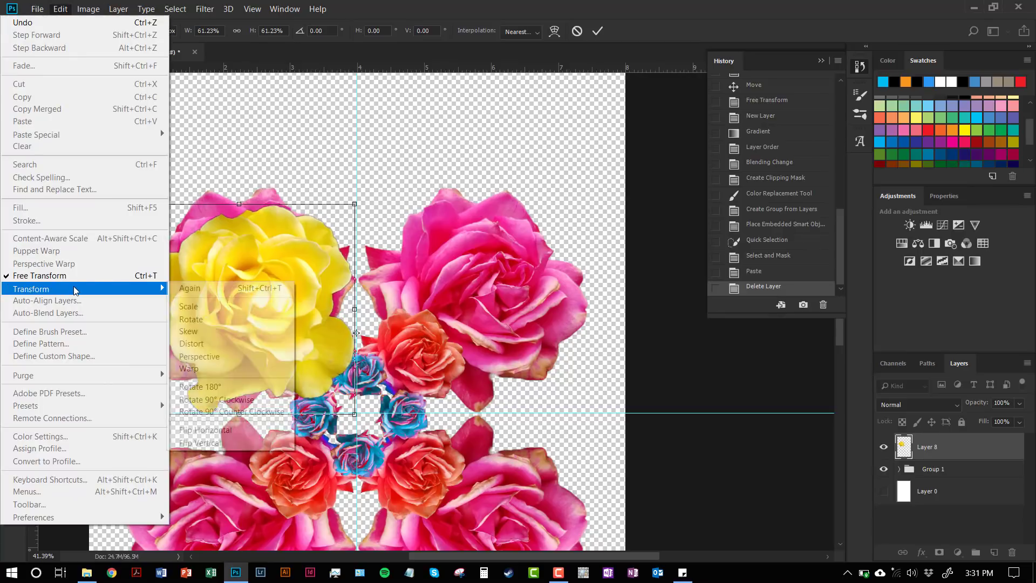
mouse_move(73, 286)
left_click(229, 429)
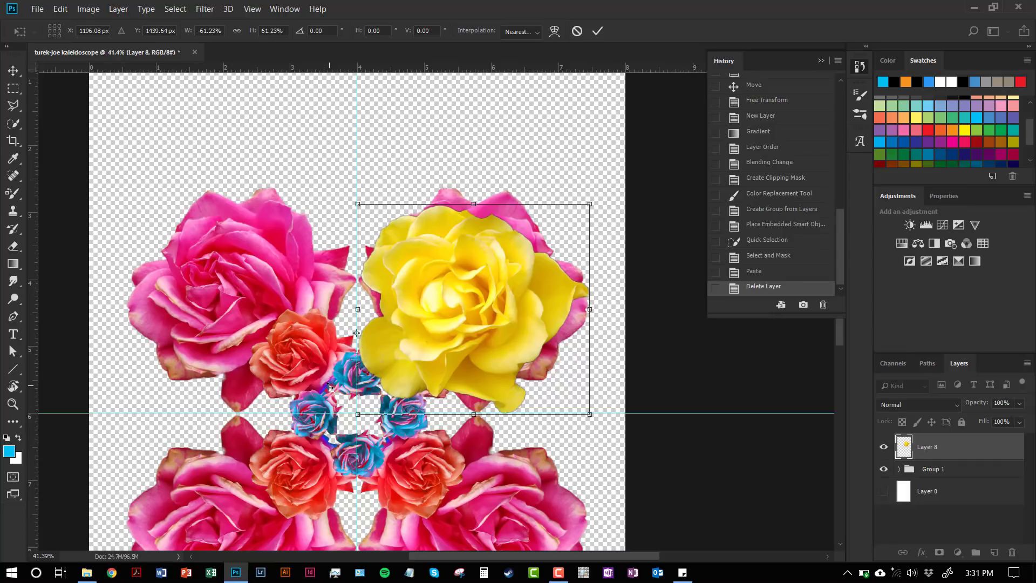
key("ctrl+c")
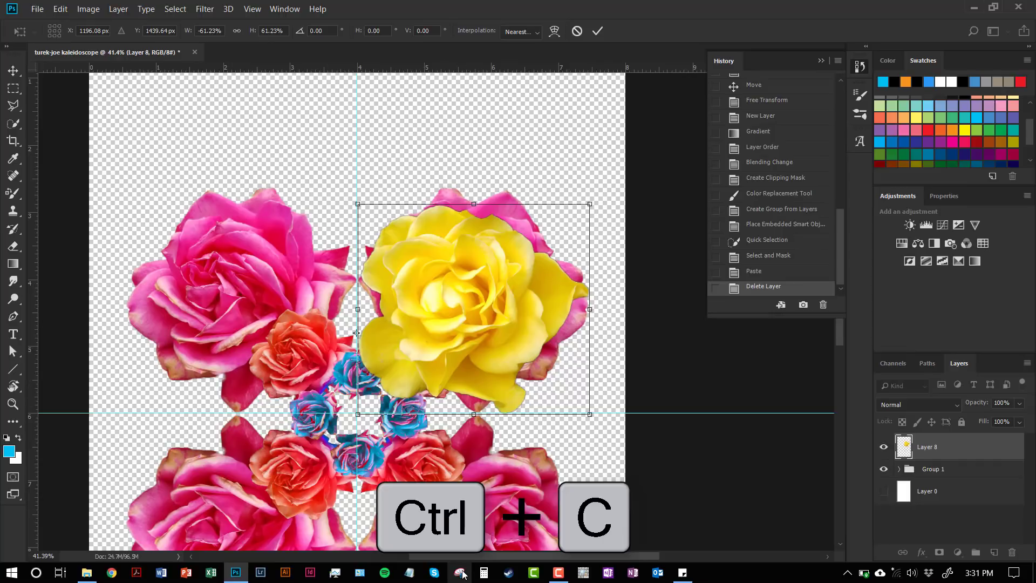
key("ctrl+v")
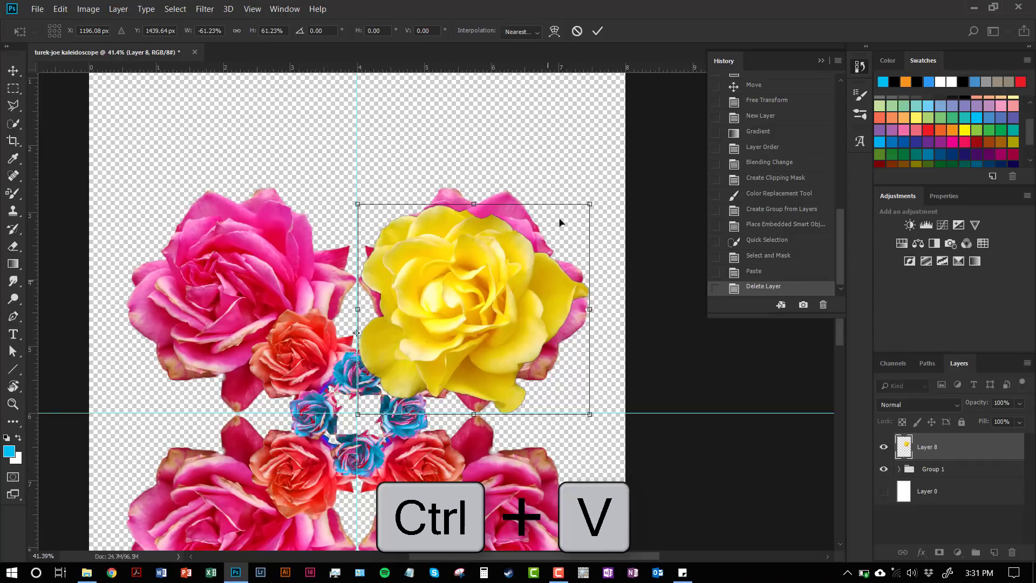
left_click(597, 31)
Duplicate the flipped yellow rose, place the copy over the upper-left pink rose, and flip the copy horizontally to mirror the original
key("ctrl+c")
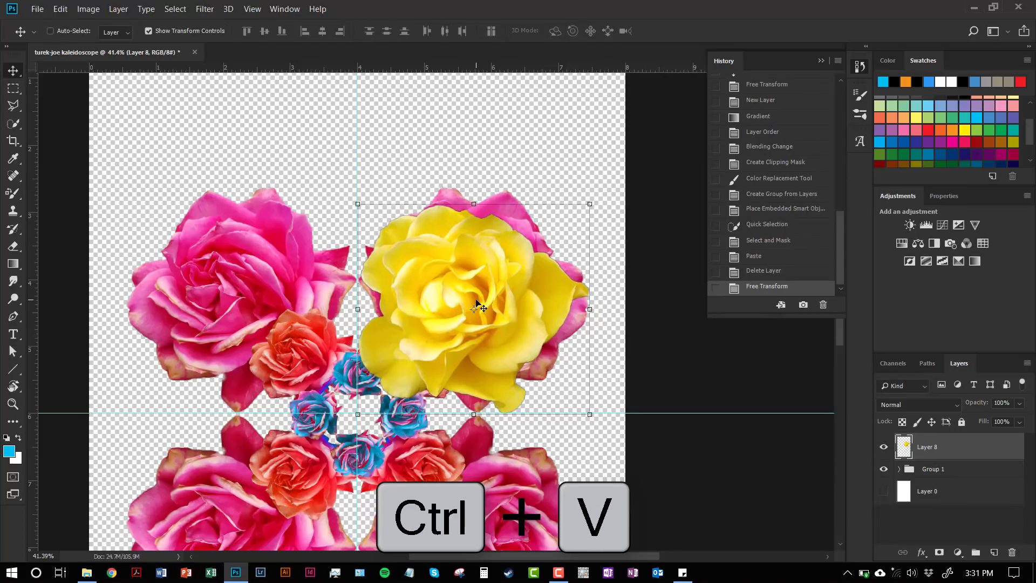
key("ctrl+v")
left_click_drag(428, 301, 311, 298)
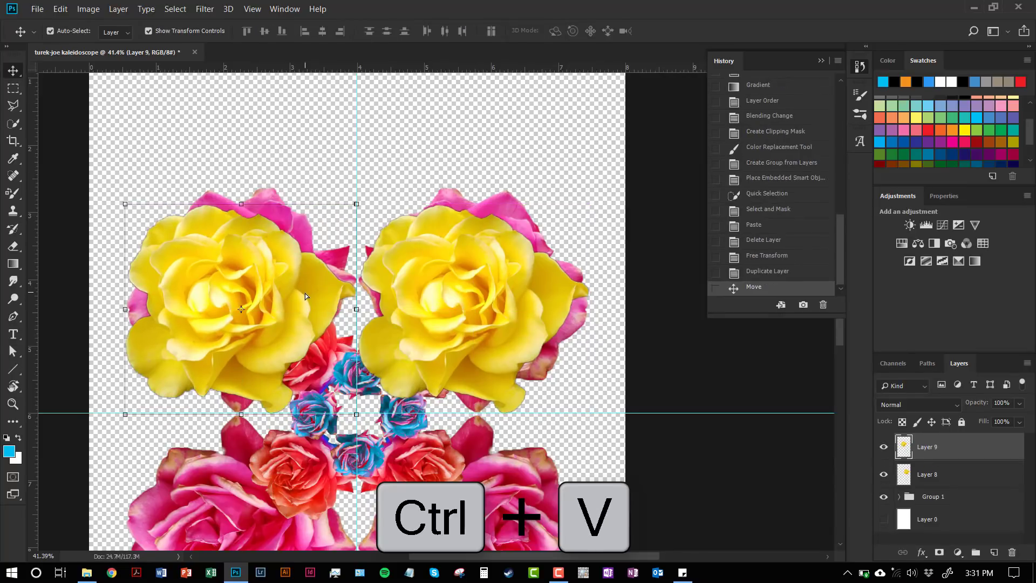
left_click(60, 9)
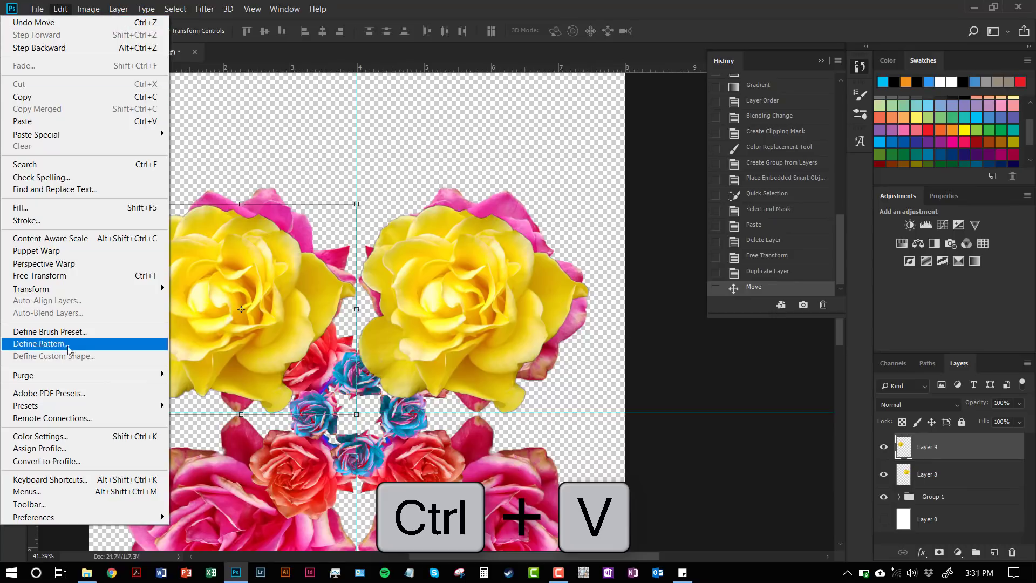
mouse_move(97, 295)
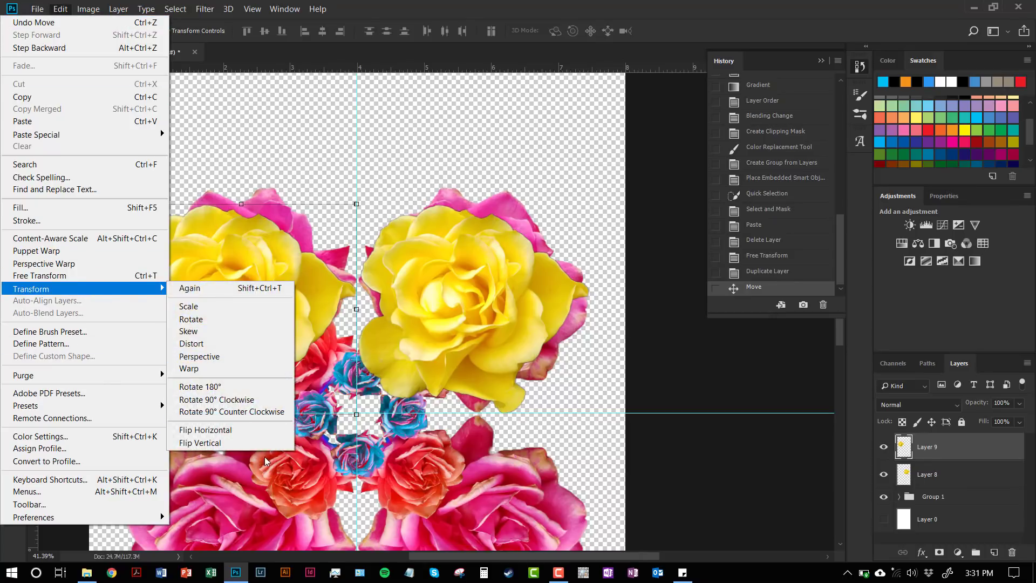
left_click(238, 430)
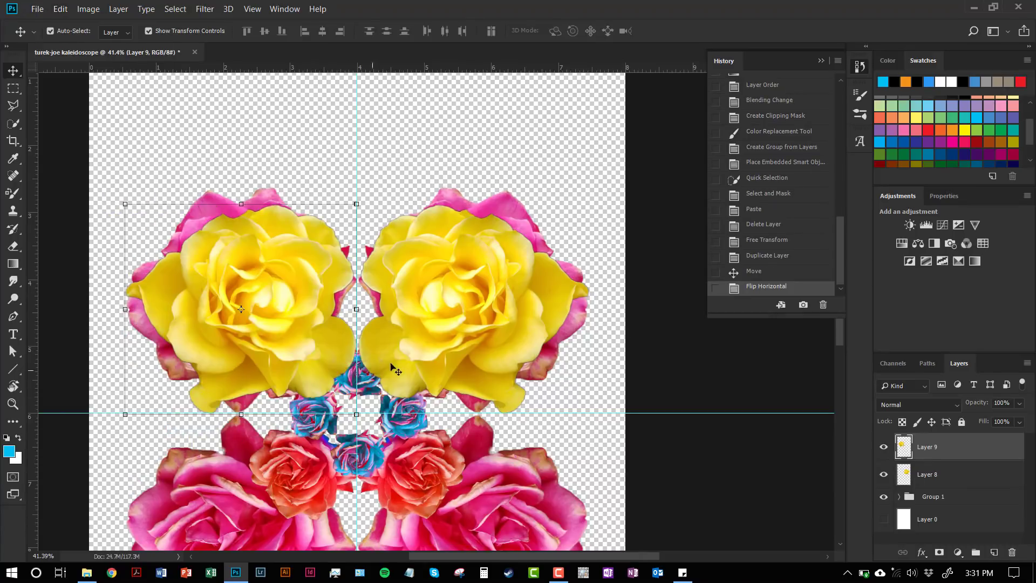
Duplicate both upper yellow rose layers together and place the copied pair just below the horizontal guide
left_click(422, 353, "shift")
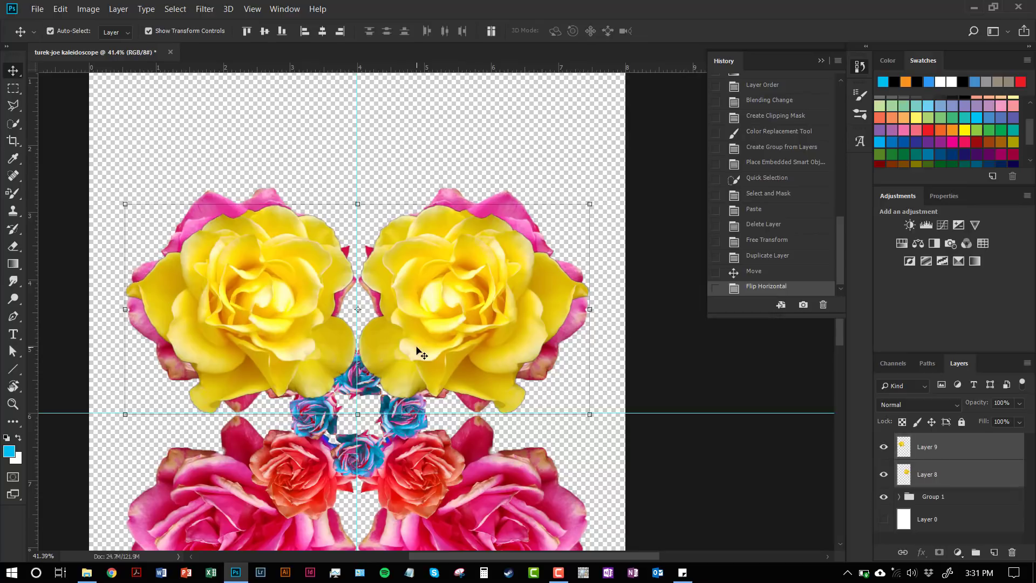
scroll(418, 347, "down", 2)
left_click_drag(358, 266, 358, 373)
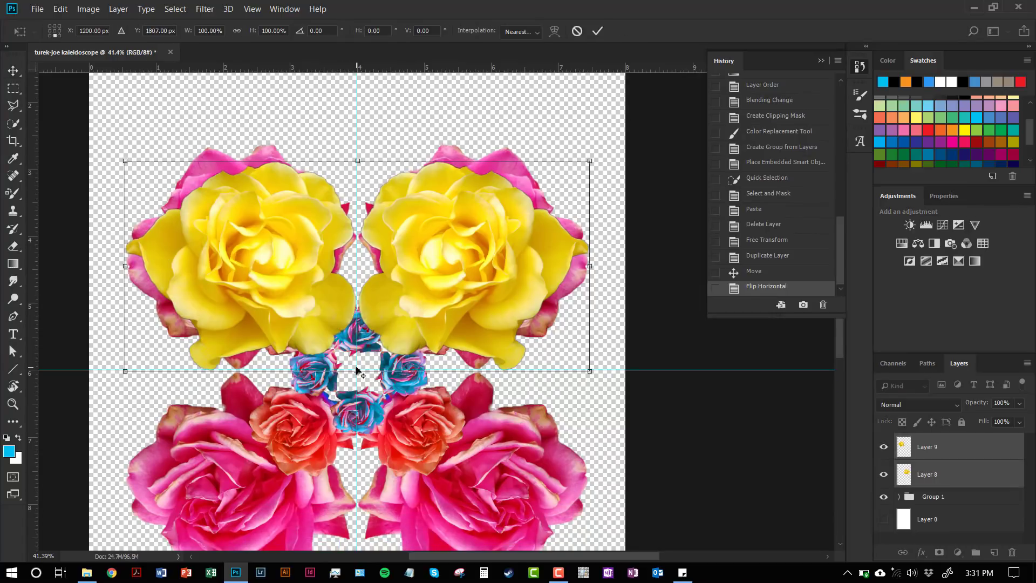
key("ctrl+c")
key("ctrl+v")
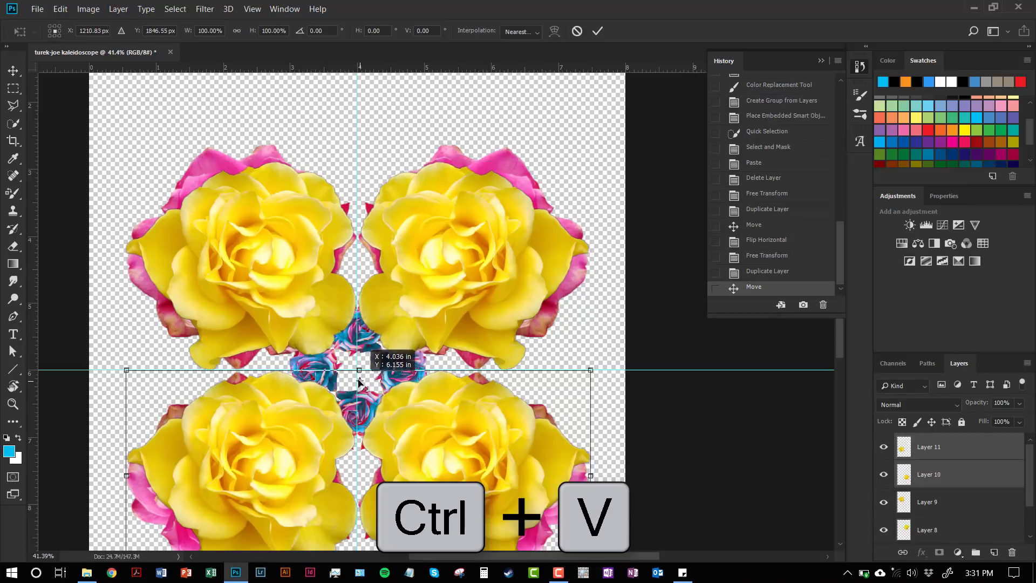
Flip the copied yellow rose pair vertically and align it below the horizontal guide, mirroring the upper pair
left_click_drag(358, 379, 359, 372)
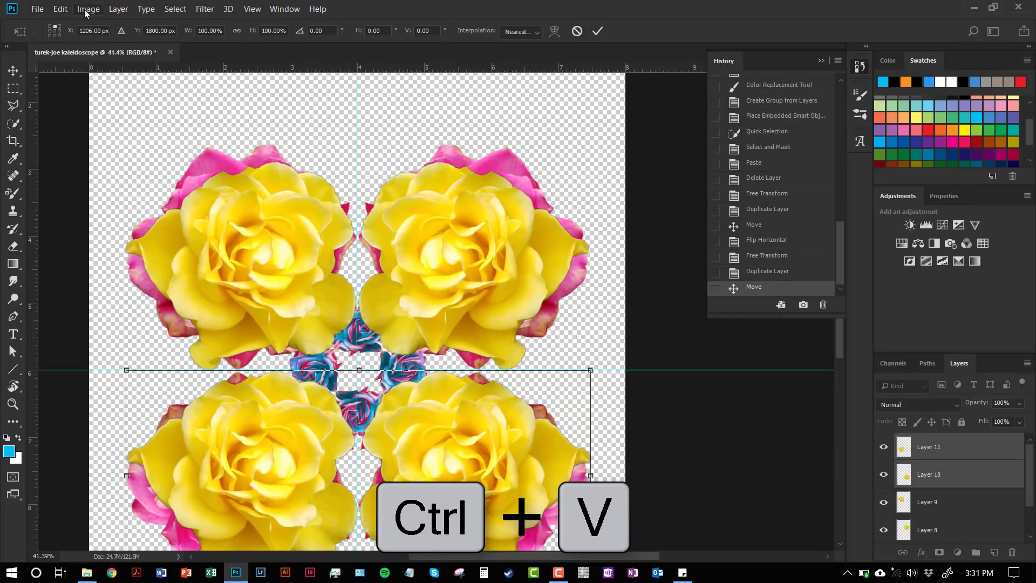
left_click(59, 10)
mouse_move(101, 289)
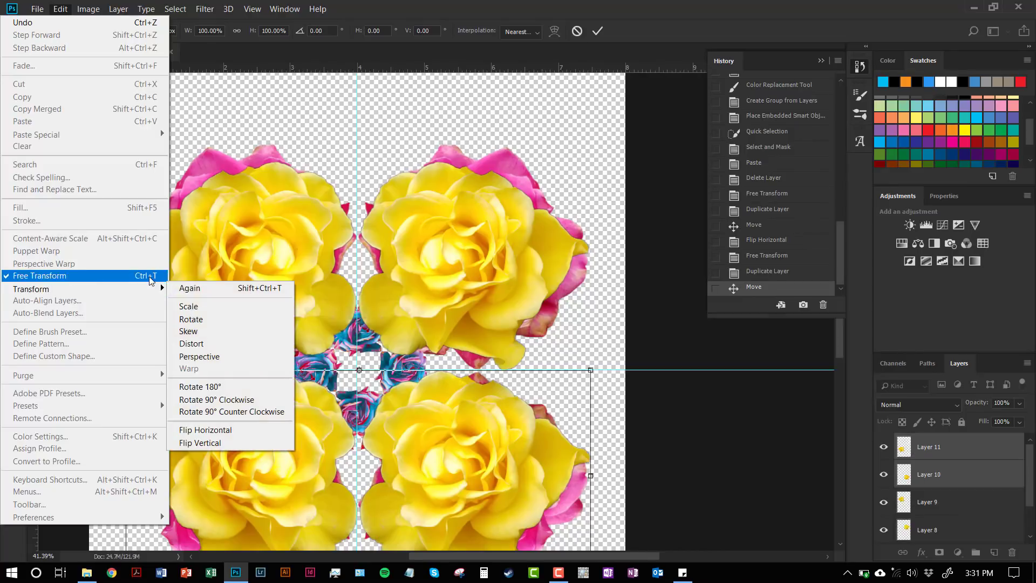
left_click(246, 443)
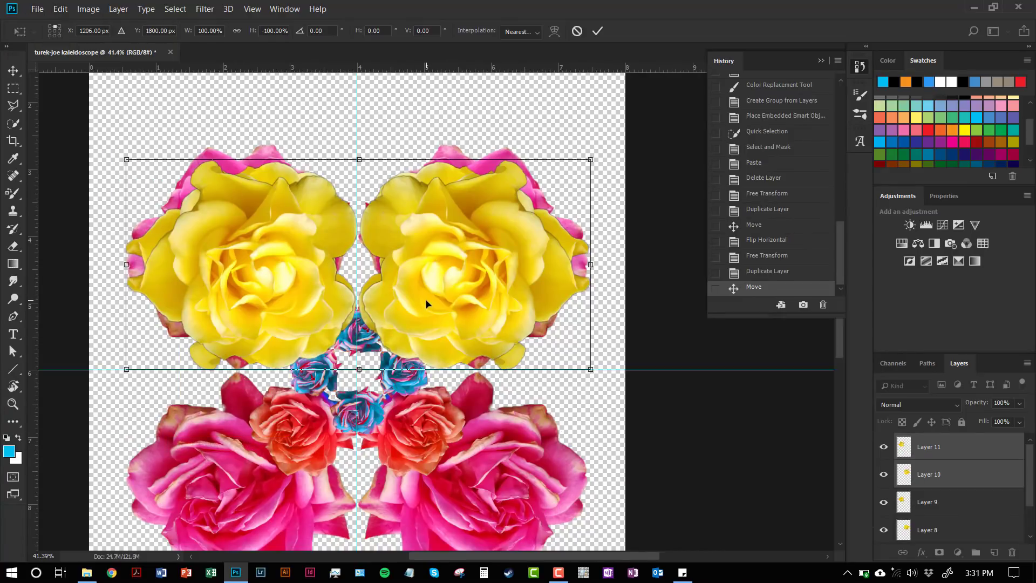
left_click_drag(426, 304, 428, 513)
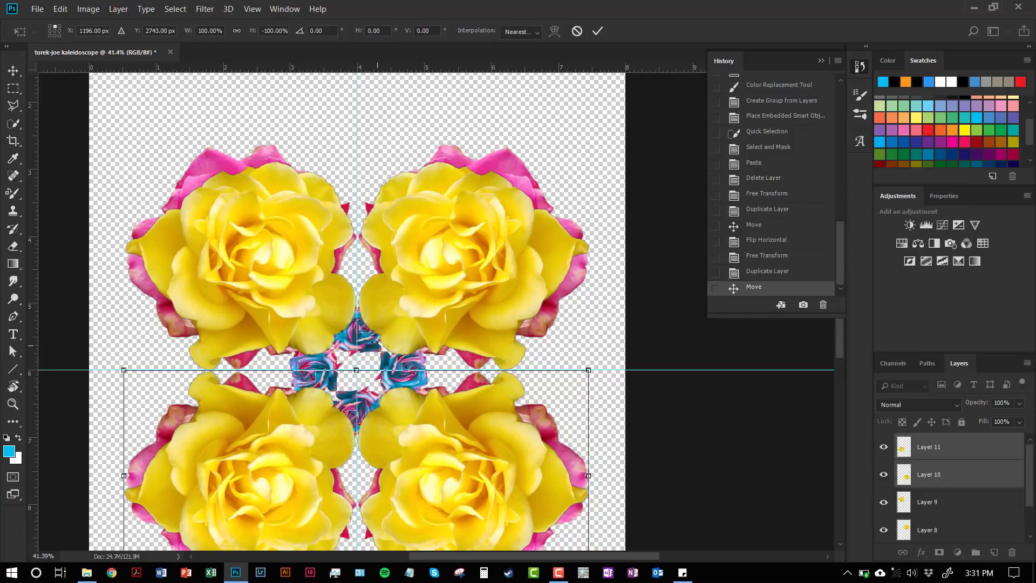
scroll(374, 342, "down", 3)
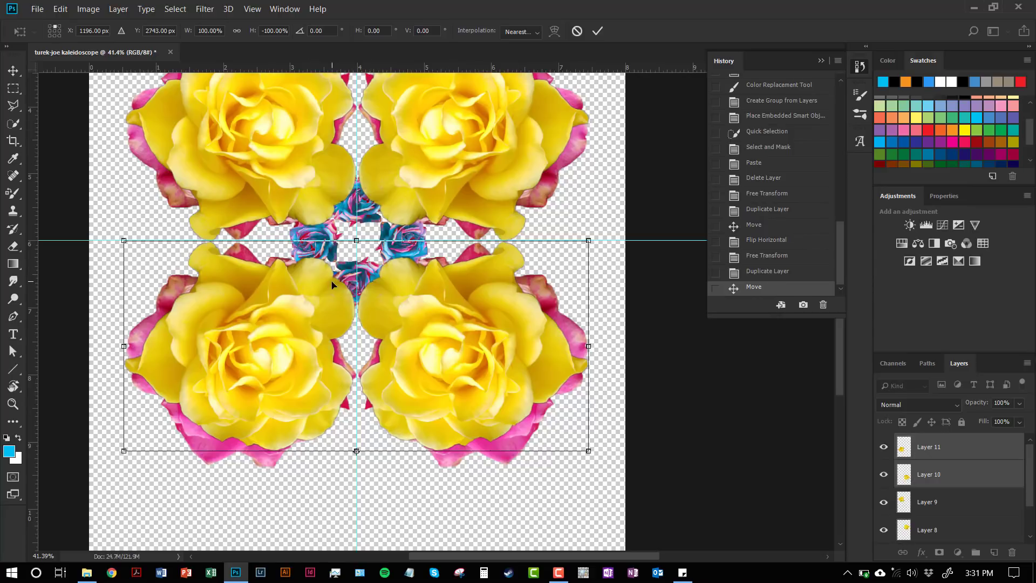
left_click(597, 30)
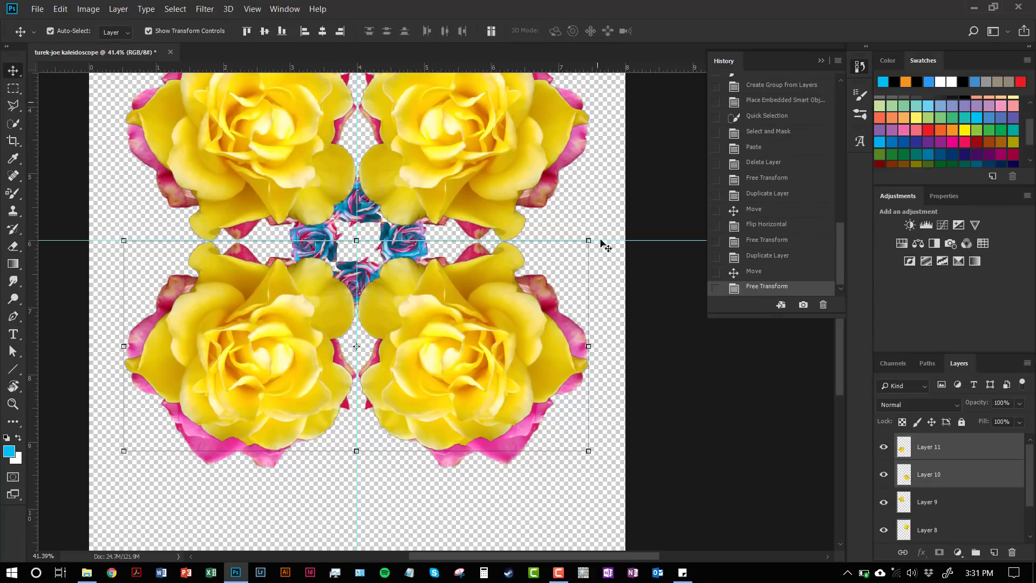
Hide Group 1 and stamp the four visible yellow roses onto a new layer
scroll(965, 512, "down", 1)
scroll(952, 493, "down", 1)
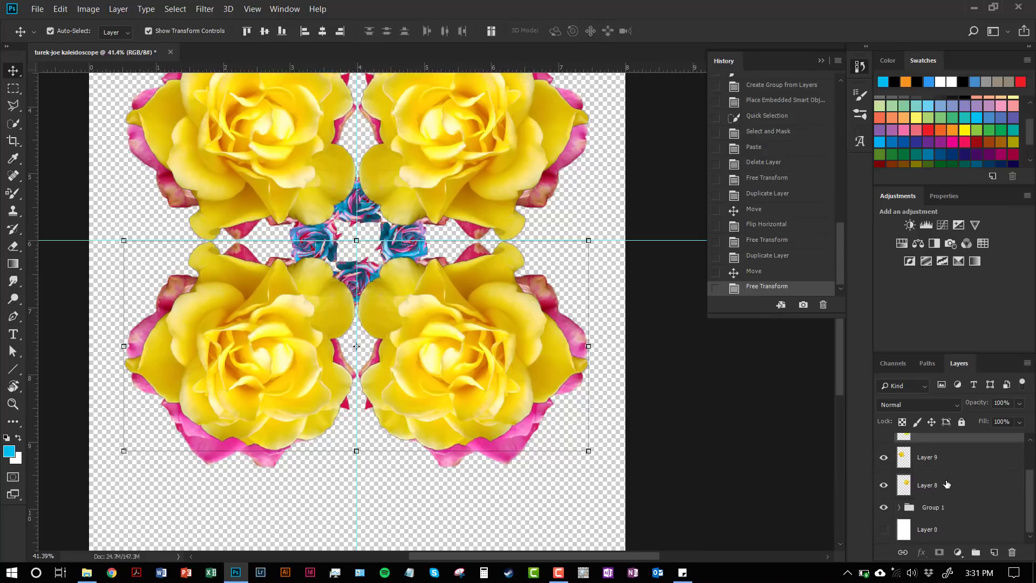
left_click(883, 508)
scroll(894, 505, "up", 2)
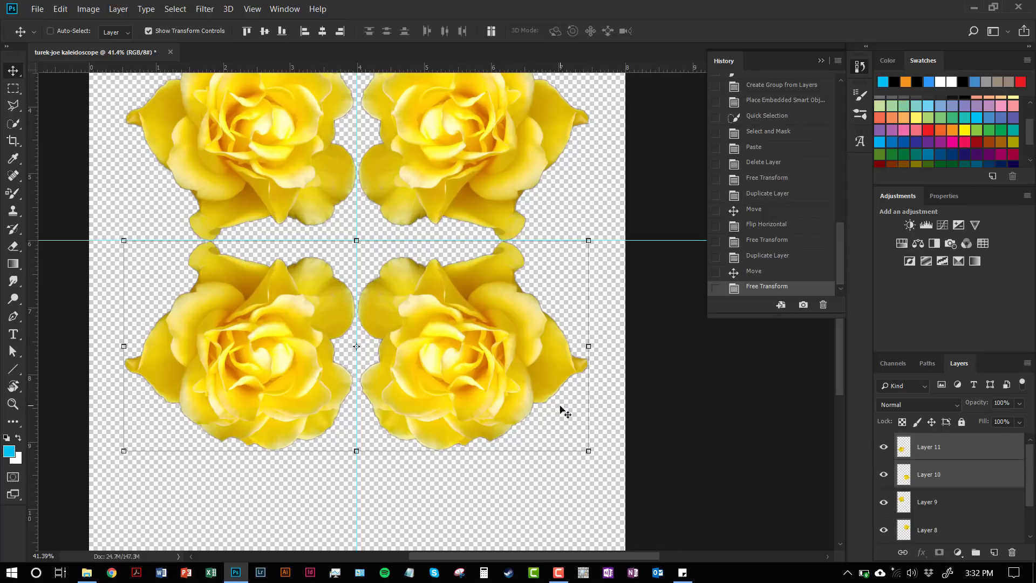
key("ctrl+shift+alt+e")
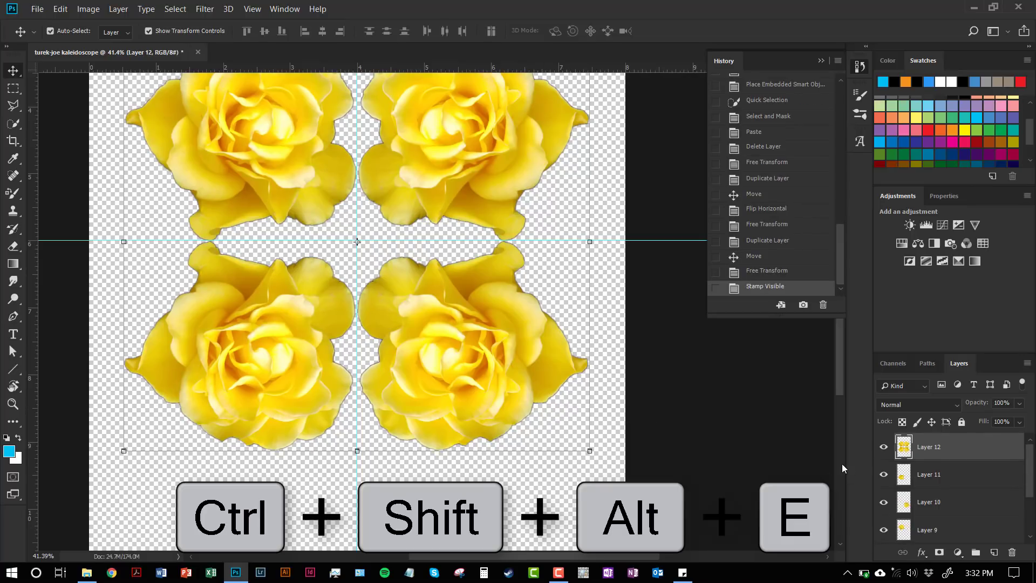
Enlarge the stamped yellow roses from the centre to about 255% and move their layer below Group 1, above Layer 0
left_click_drag(589, 451, 760, 481)
scroll(448, 320, "down", 2)
scroll(449, 321, "down", 2)
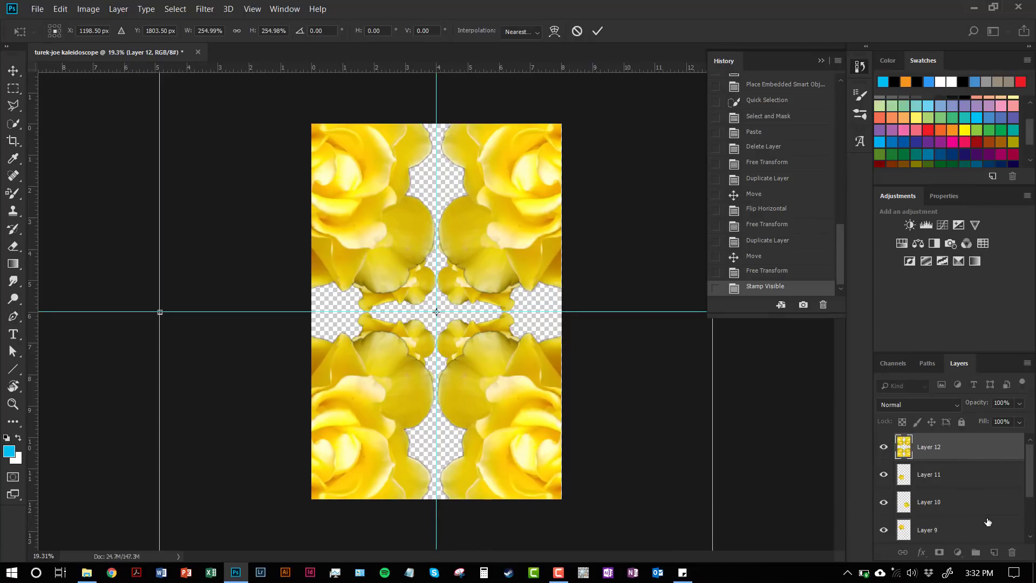
left_click(598, 31)
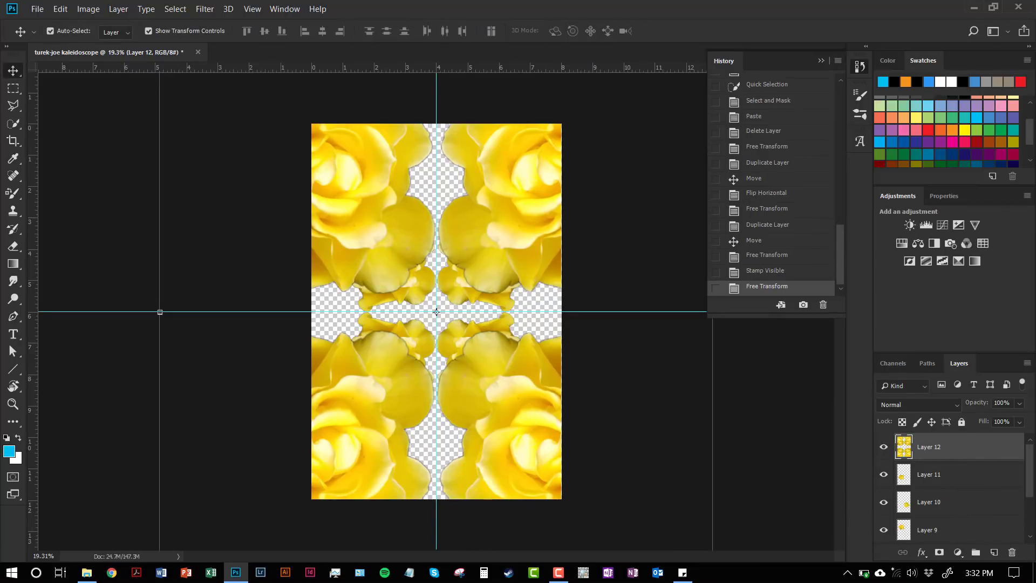
left_click_drag(949, 452, 959, 515)
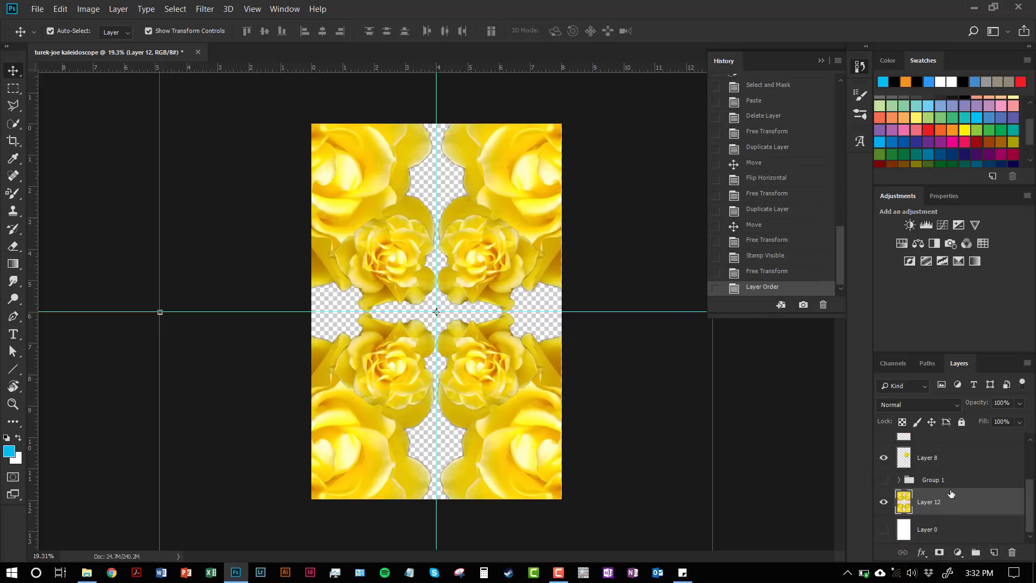
Merge the four small yellow rose layers, Layer 8 through Layer 11, into one layer
left_click(979, 466)
scroll(980, 466, "up", 2)
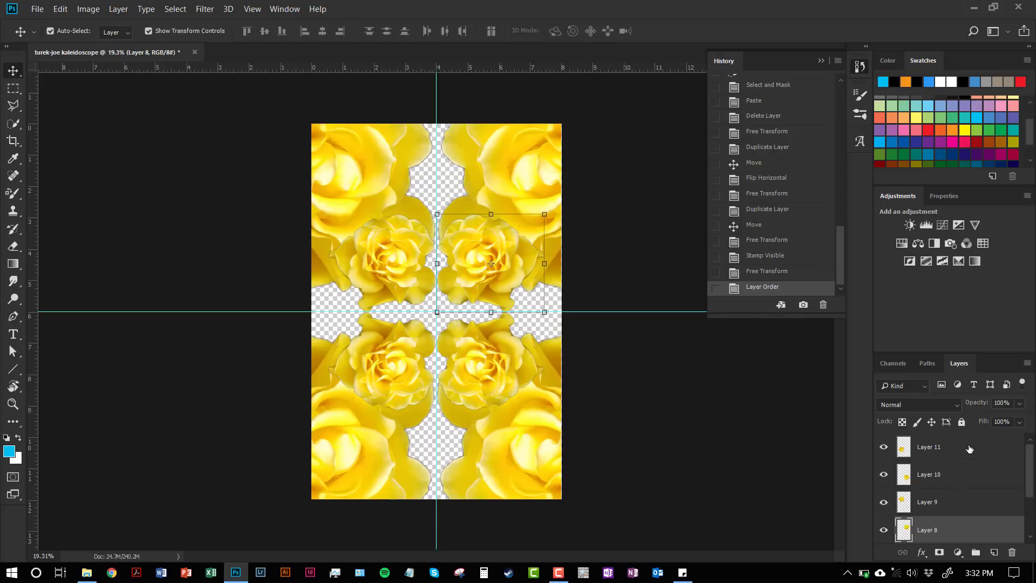
left_click(969, 449, "shift")
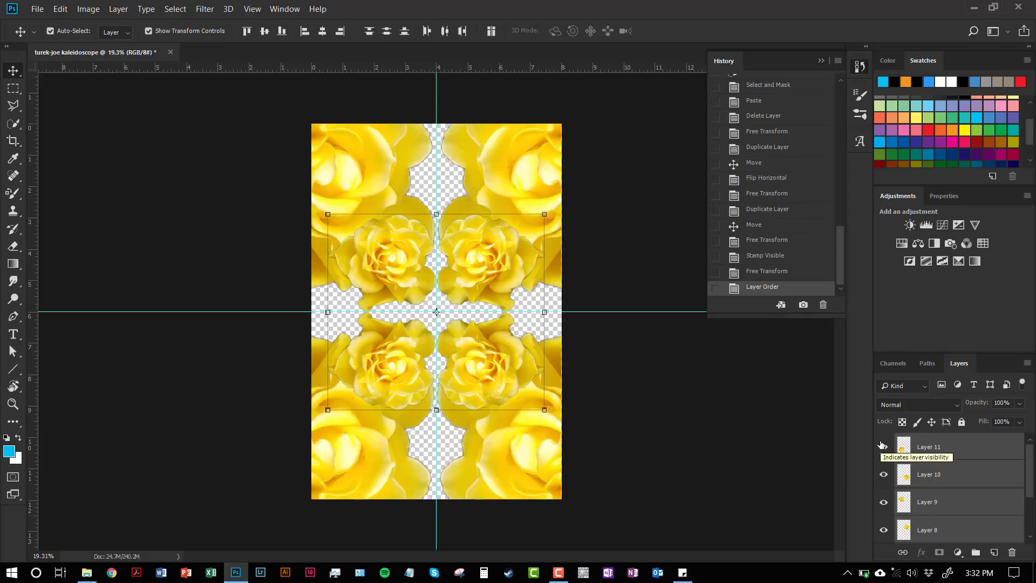
left_click(112, 10)
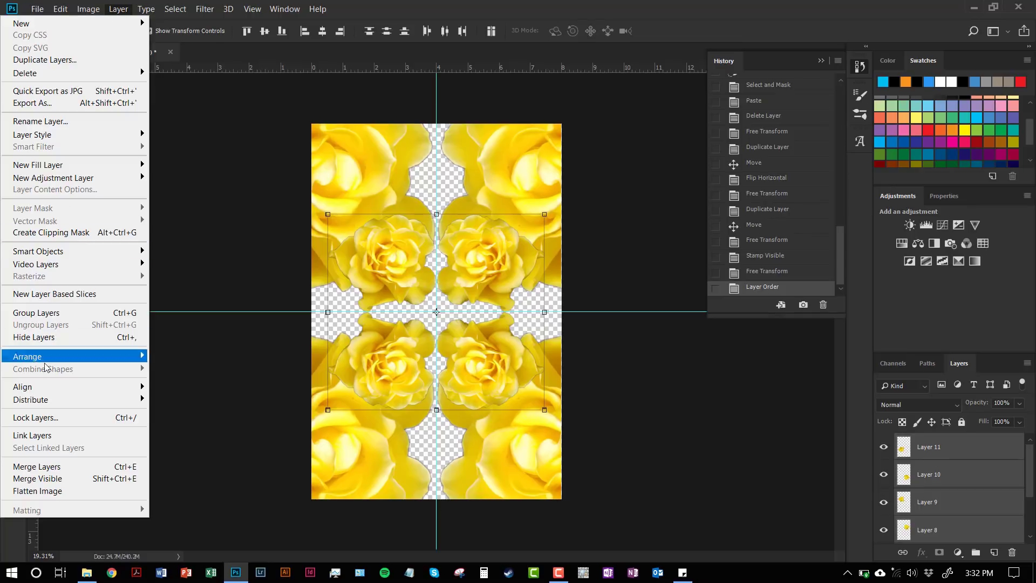
left_click(64, 467)
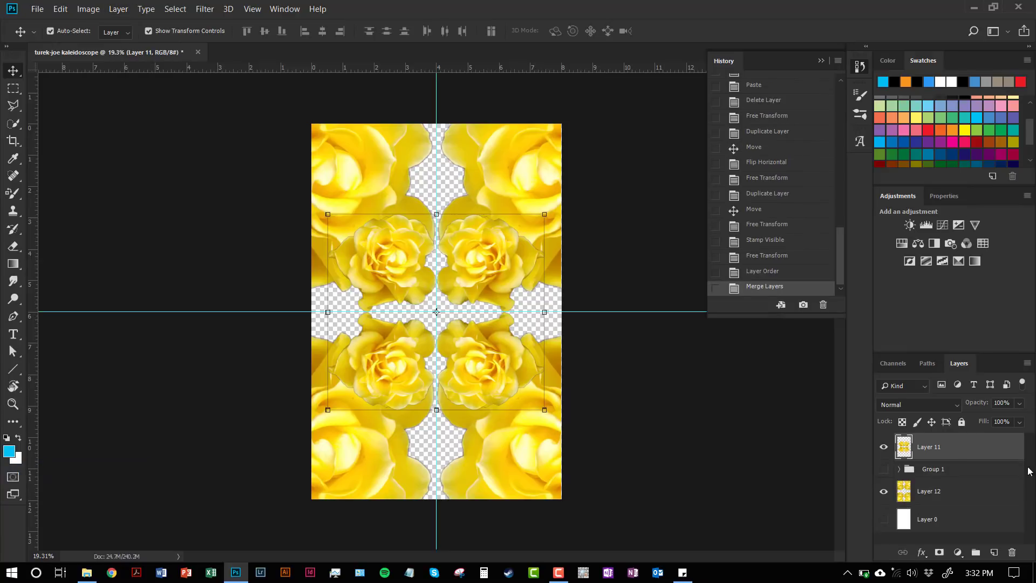
Scale the merged yellow roses from the centre to about 128%, and show Group 1 at the top of the layer stack
left_click_drag(544, 410, 577, 435)
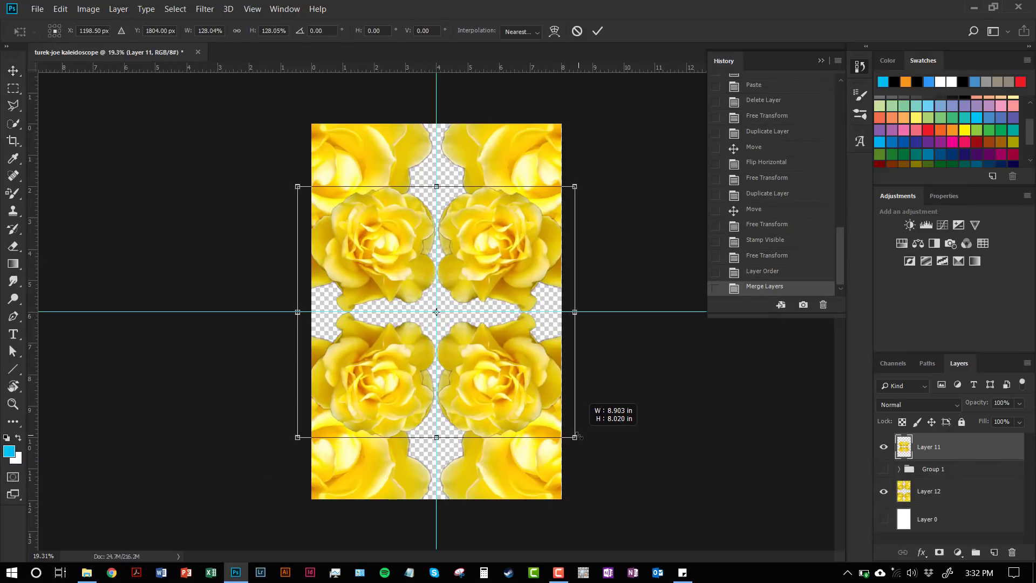
left_click(597, 31)
left_click(883, 469)
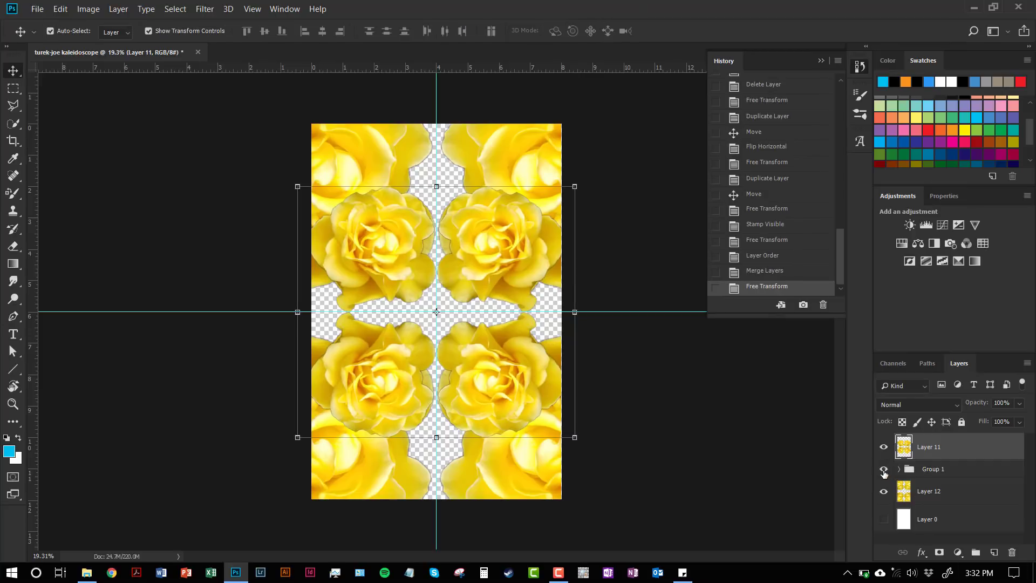
left_click_drag(992, 472, 986, 444)
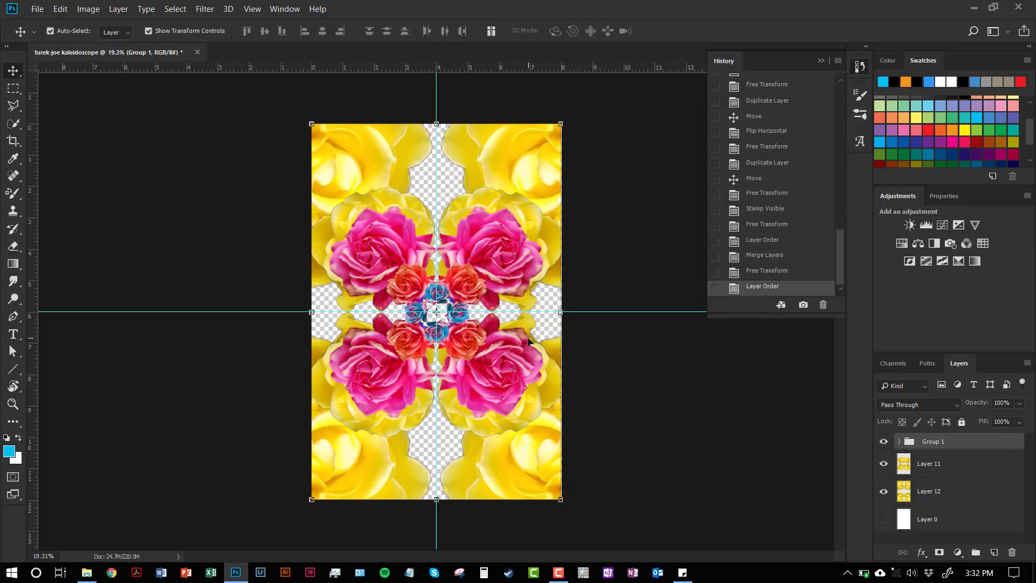
Choose the Red, Green preset for the Gradient tool and add a new layer directly above Layer 11
left_click(989, 464)
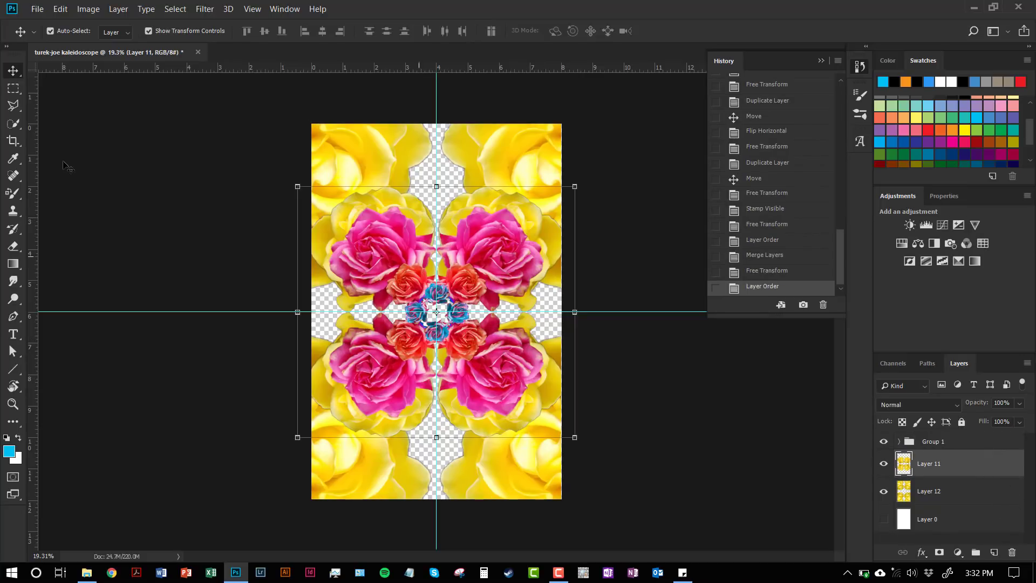
left_click(13, 263)
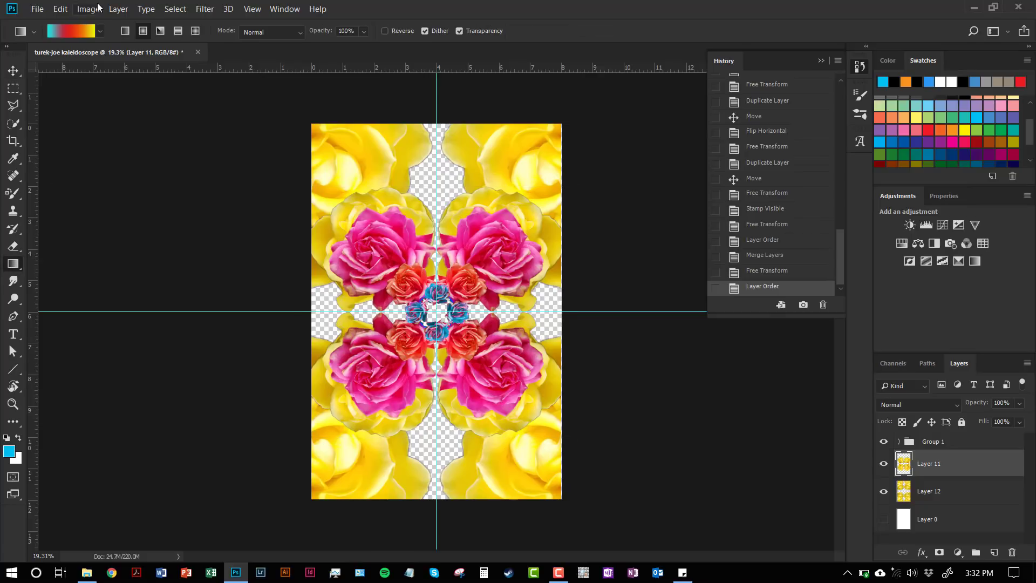
left_click(73, 31)
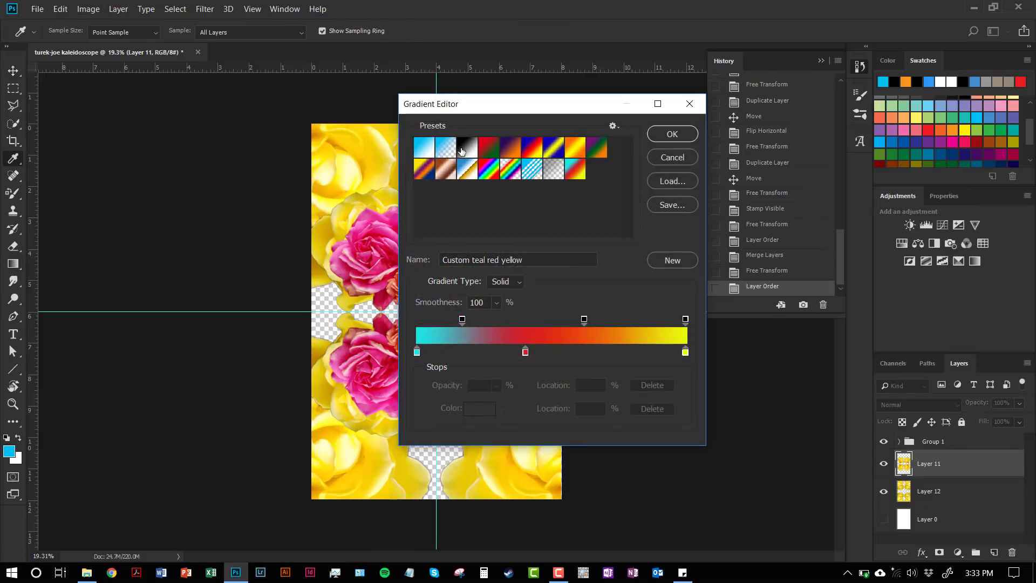
left_click(486, 152)
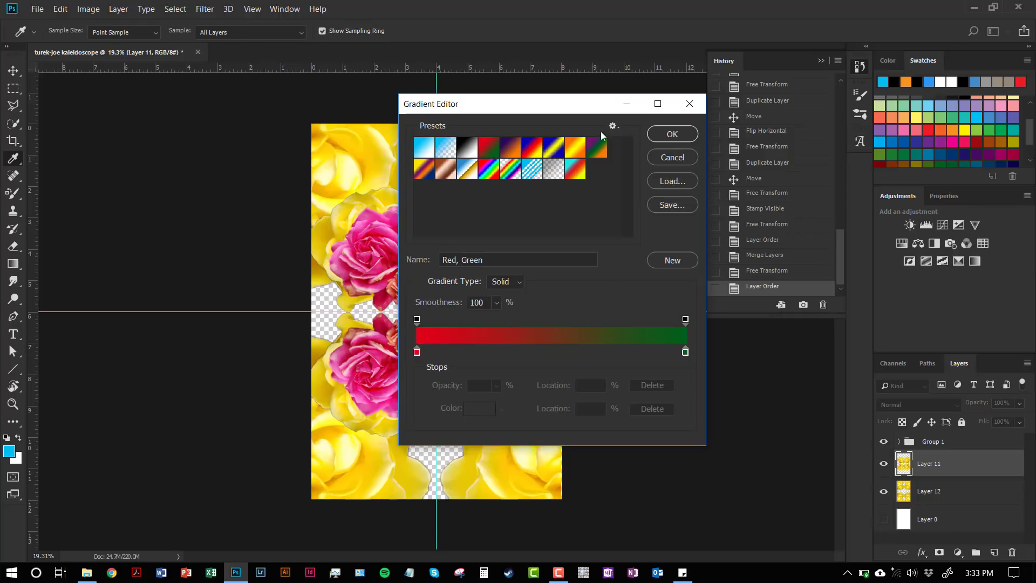
left_click(664, 141)
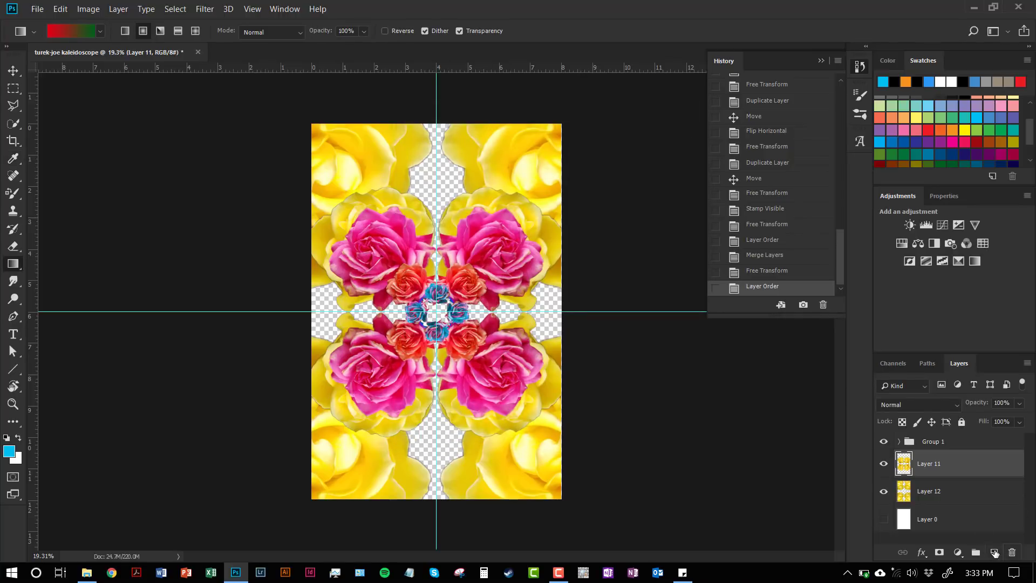
left_click(994, 552)
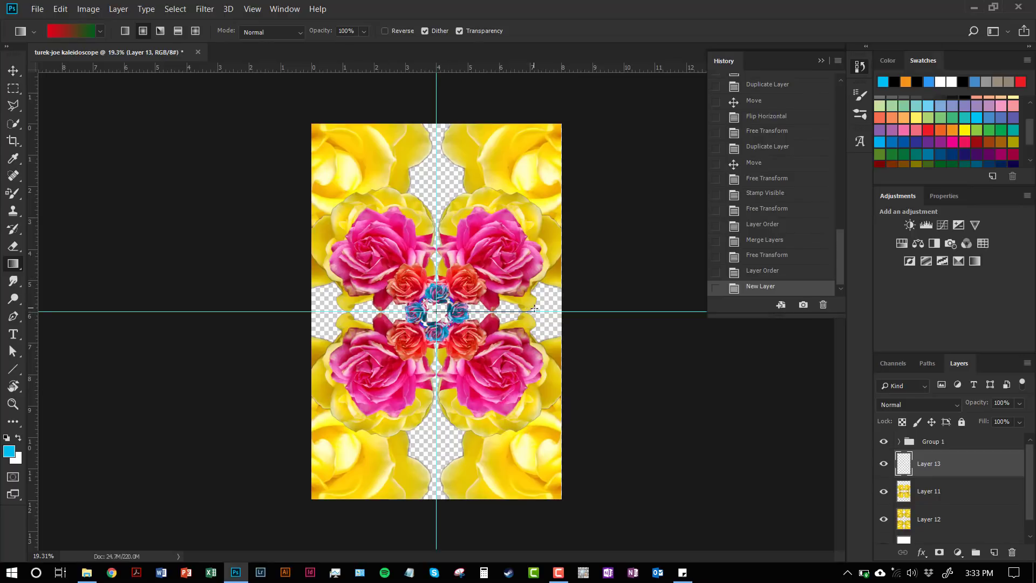
left_click_drag(436, 311, 546, 308)
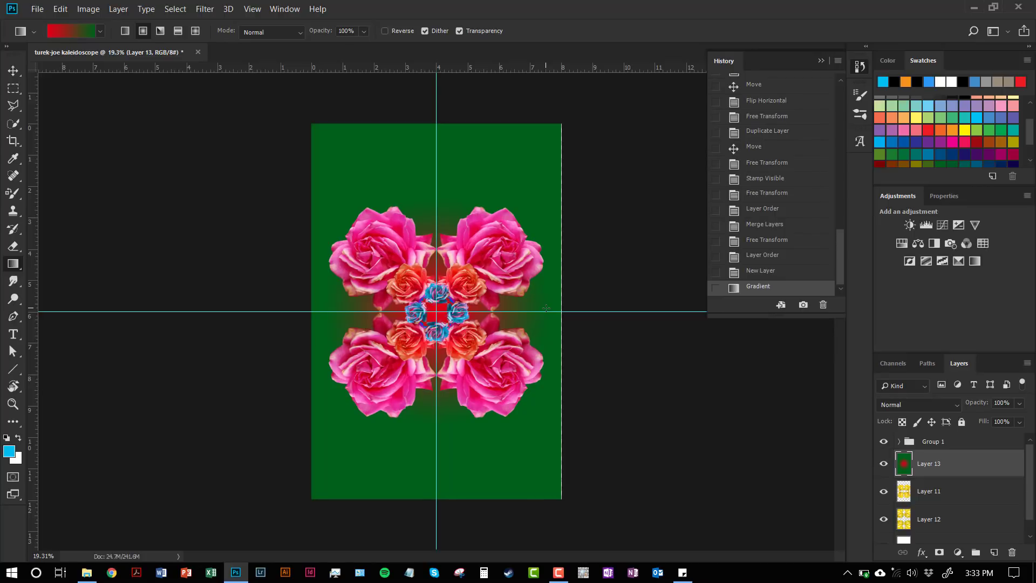
key("ctrl+x")
key("ctrl+z")
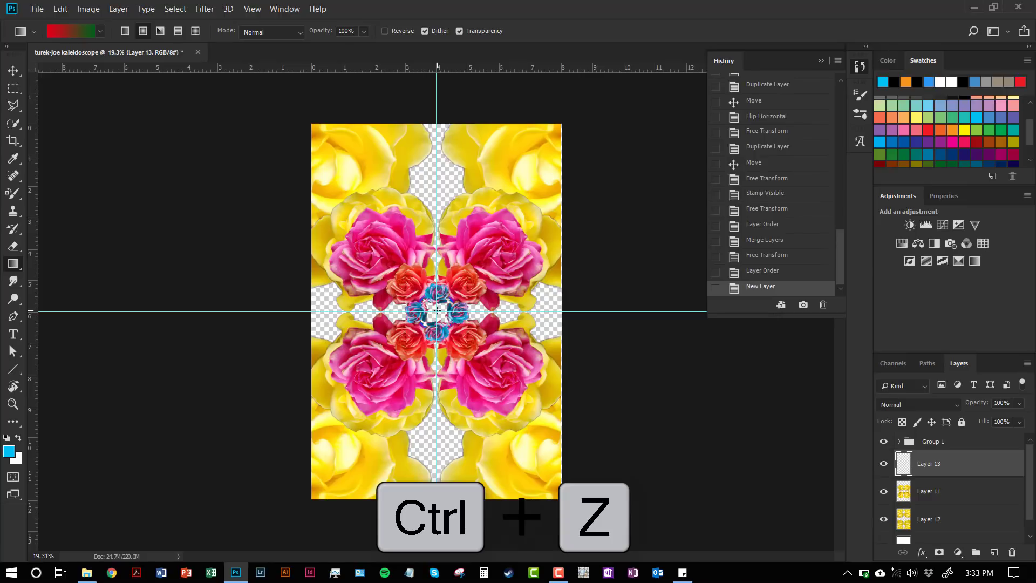
Fill Layer 13 with a radial gradient from the canvas centre to well beyond its right edge, and set its blend mode to Color Burn
left_click_drag(436, 311, 633, 311)
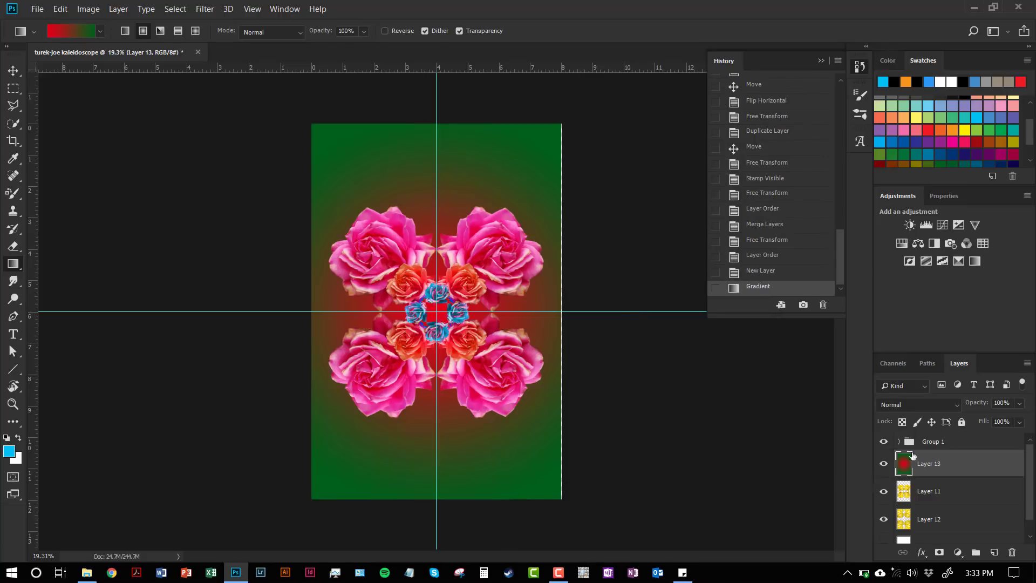
left_click(954, 403)
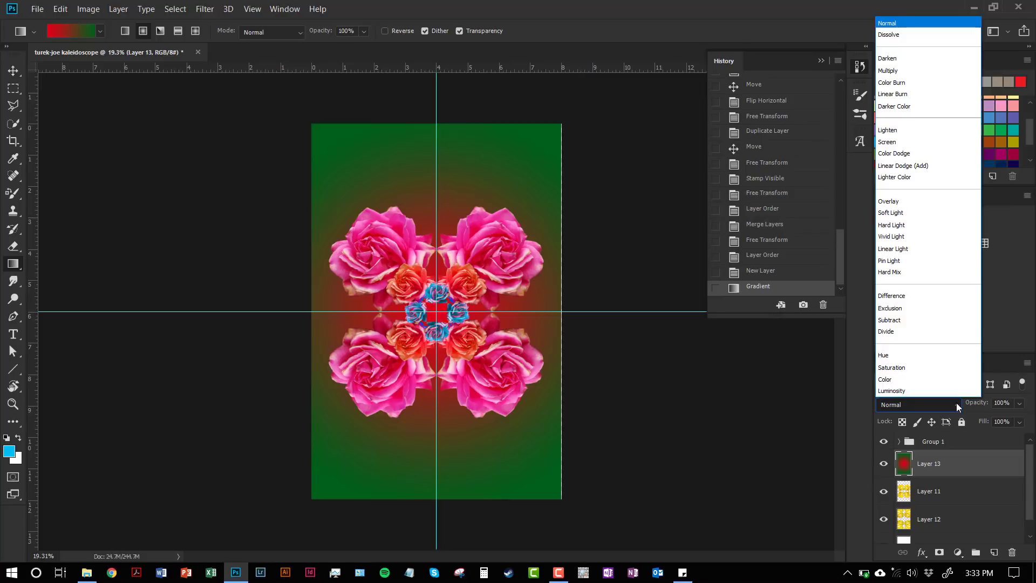
left_click(926, 258)
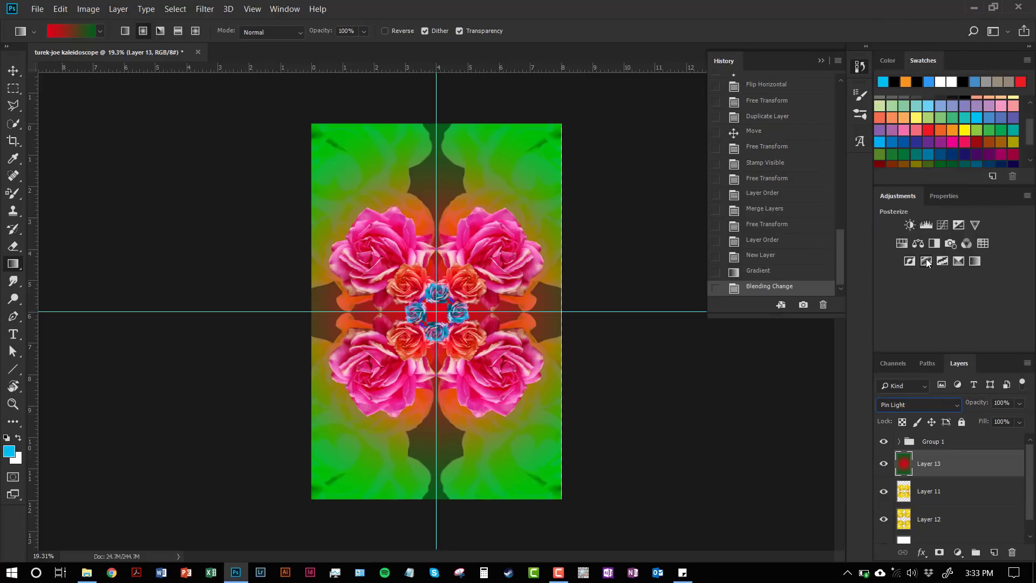
left_click(949, 406)
left_click(918, 208)
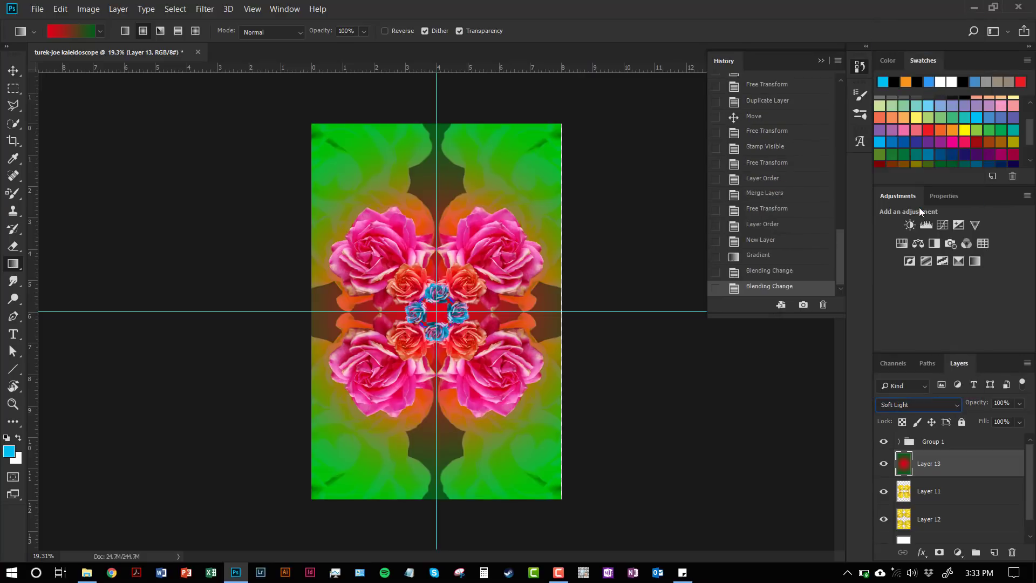
left_click(927, 403)
key("Up")
key("Up")
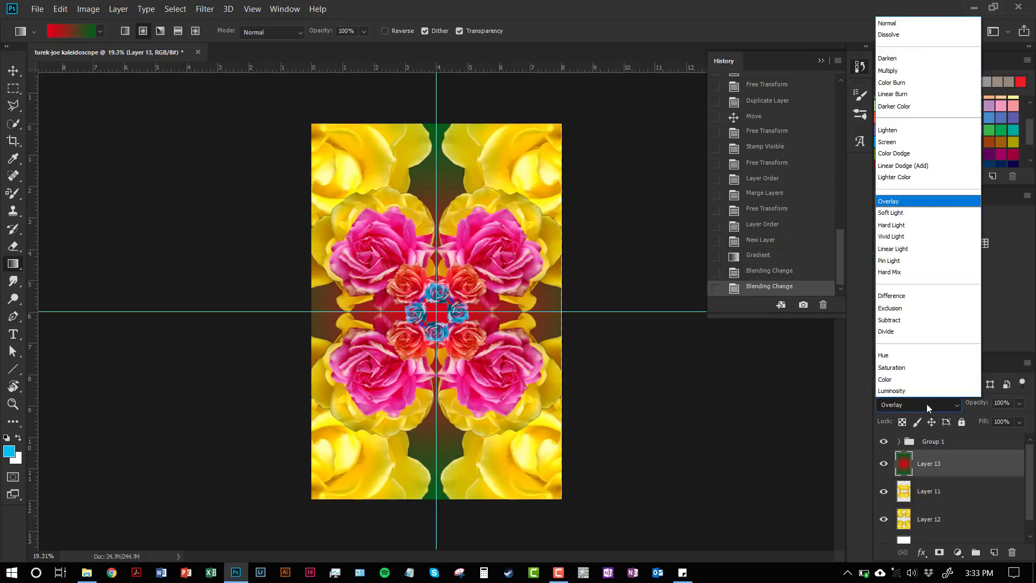
key("Return")
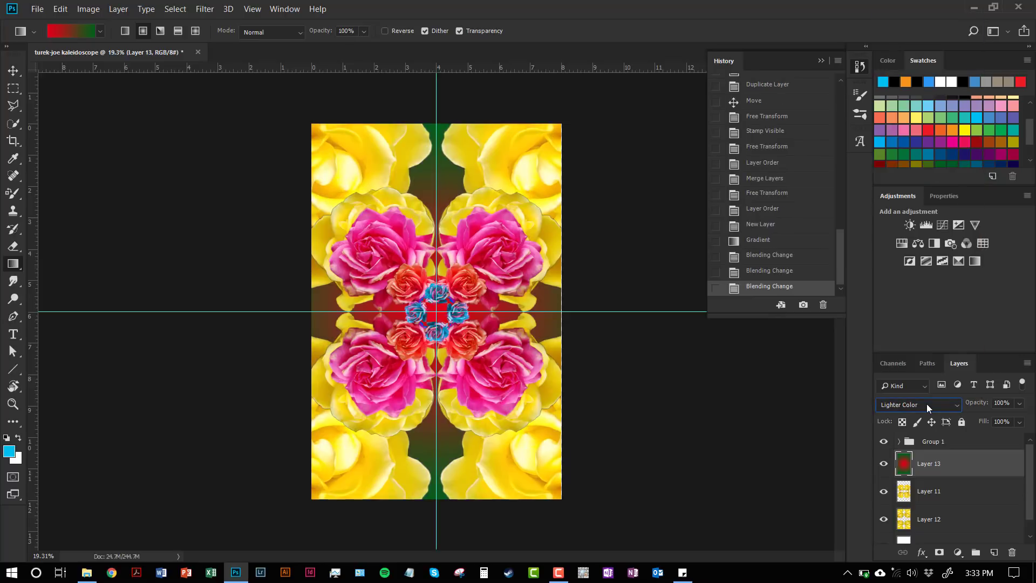
key("Up")
key("Up")
key("Up")
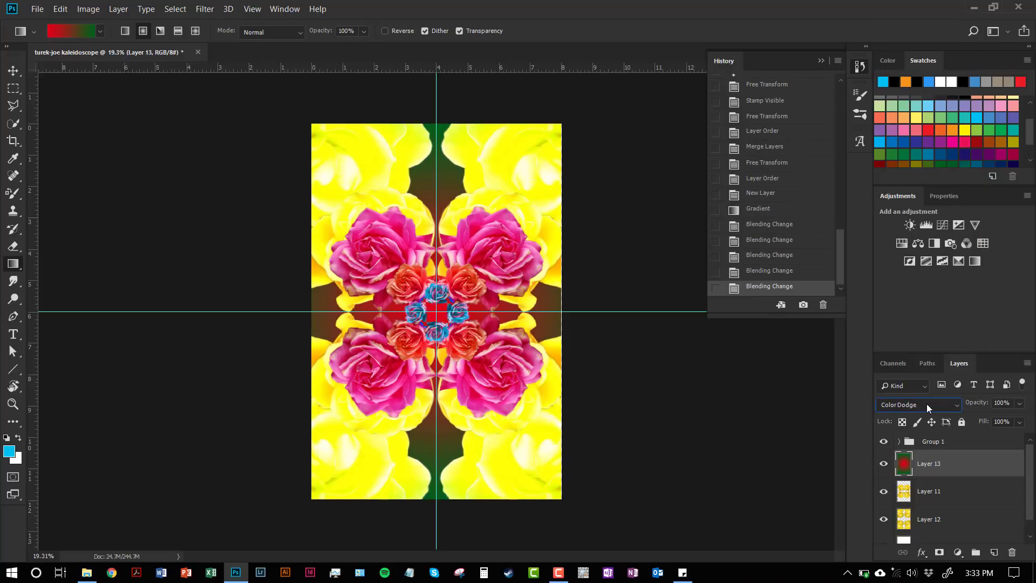
key("Up")
key("Up")
key("Up")
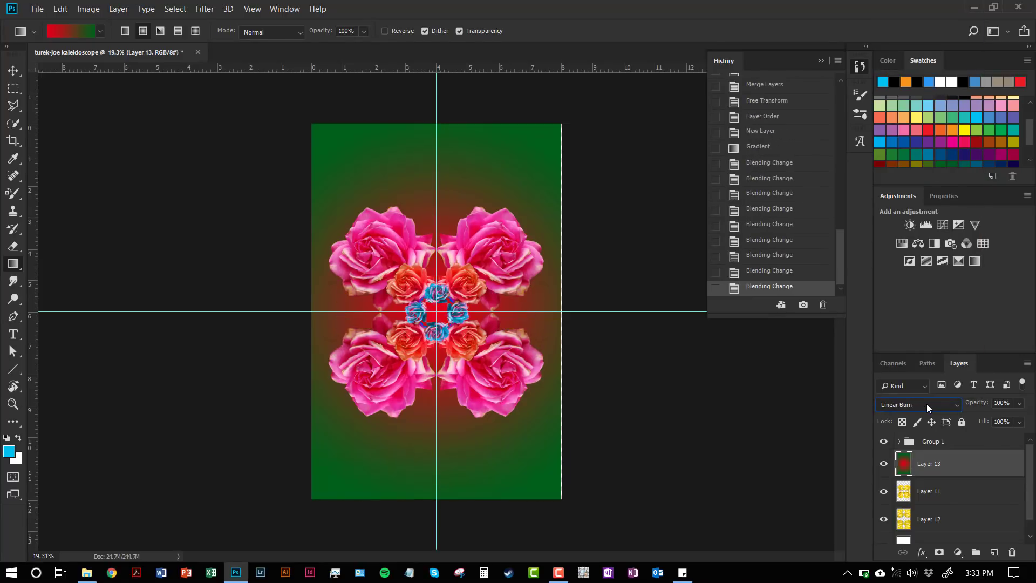
key("Up")
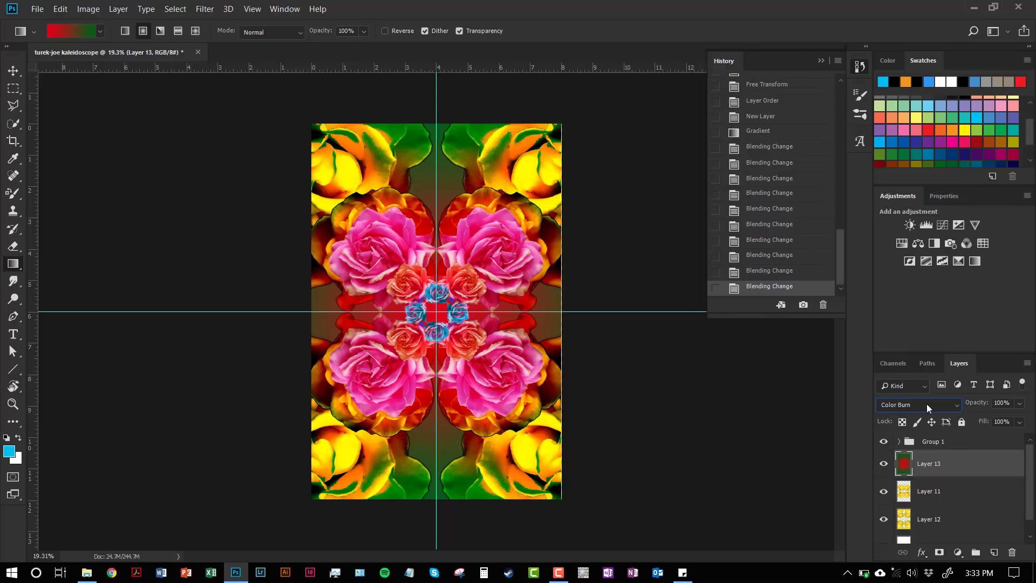
Clip Layer 13 to Layer 11 as a trial, and move it below Layer 11 to clip it to Layer 12 instead
left_click(969, 476, "alt")
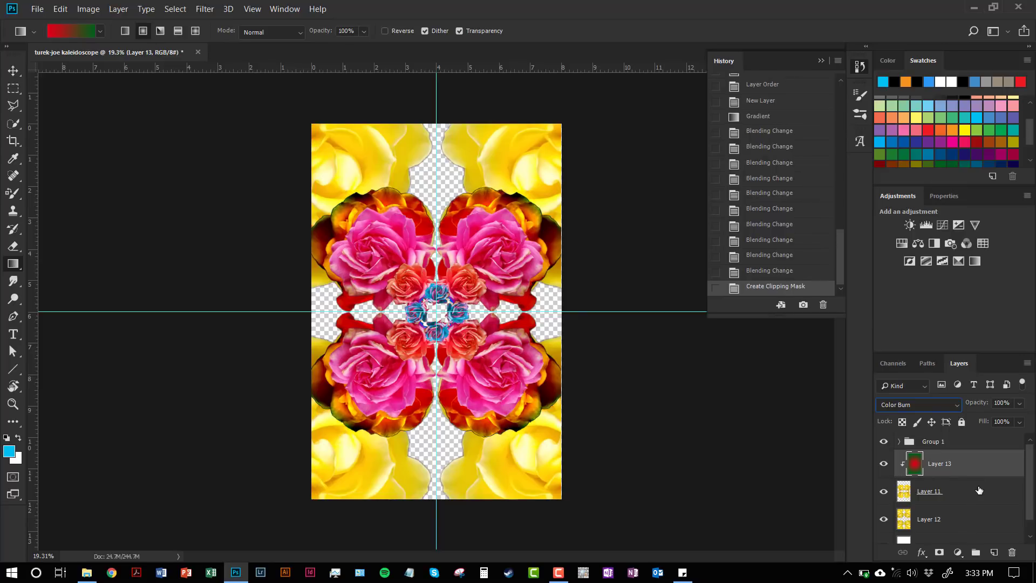
left_click_drag(977, 473, 970, 498)
left_click(943, 505, "alt")
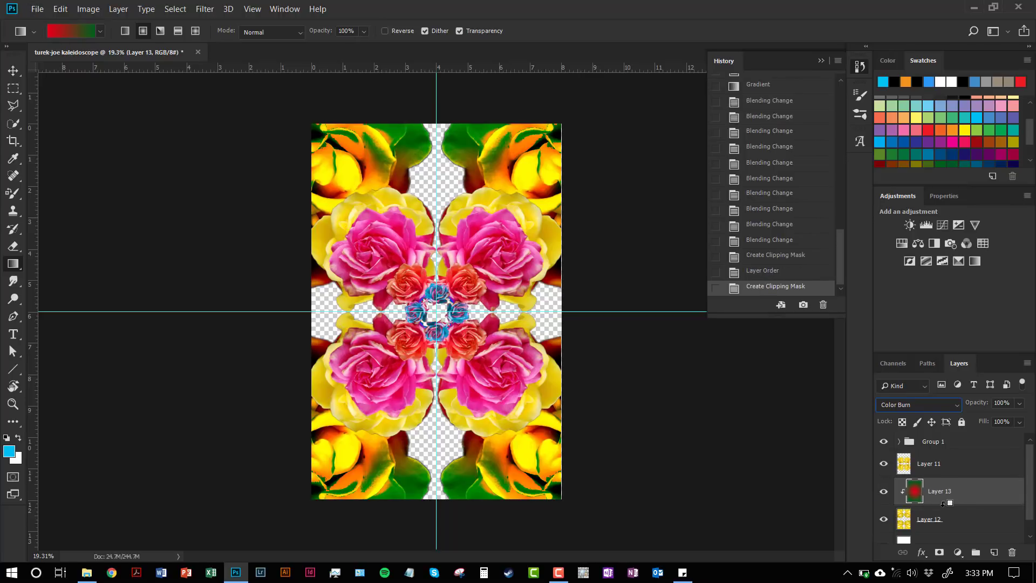
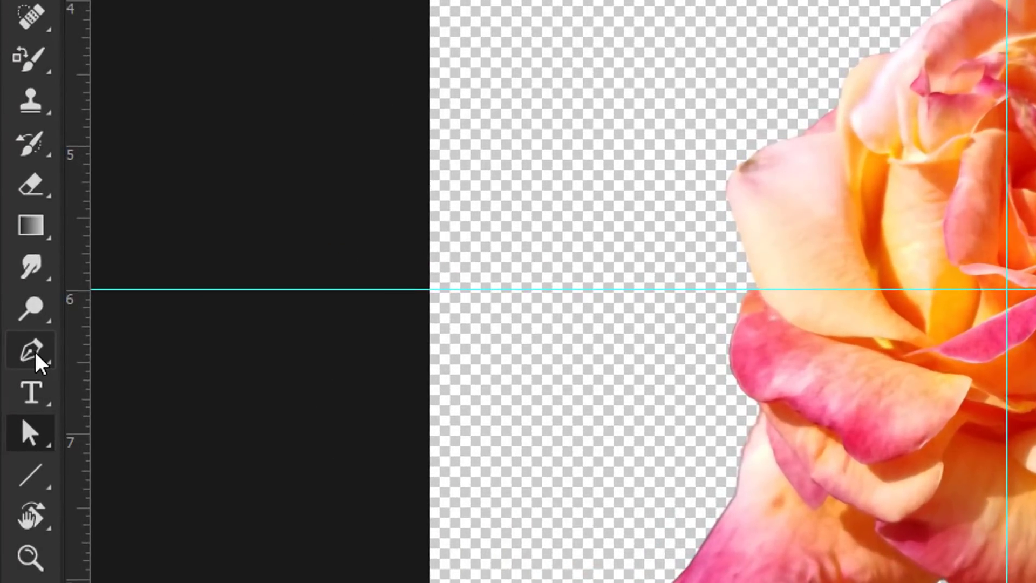
Start a Pen tool shape on the pink-orange rose with four straight zigzag segments from its left petals to the upper right petals
left_click(12, 321)
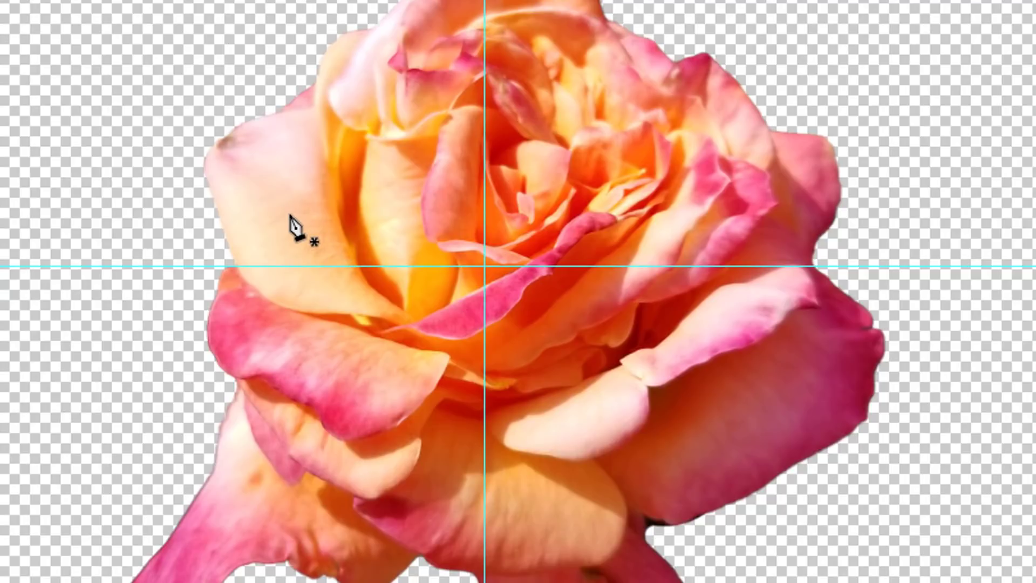
left_click(546, 58)
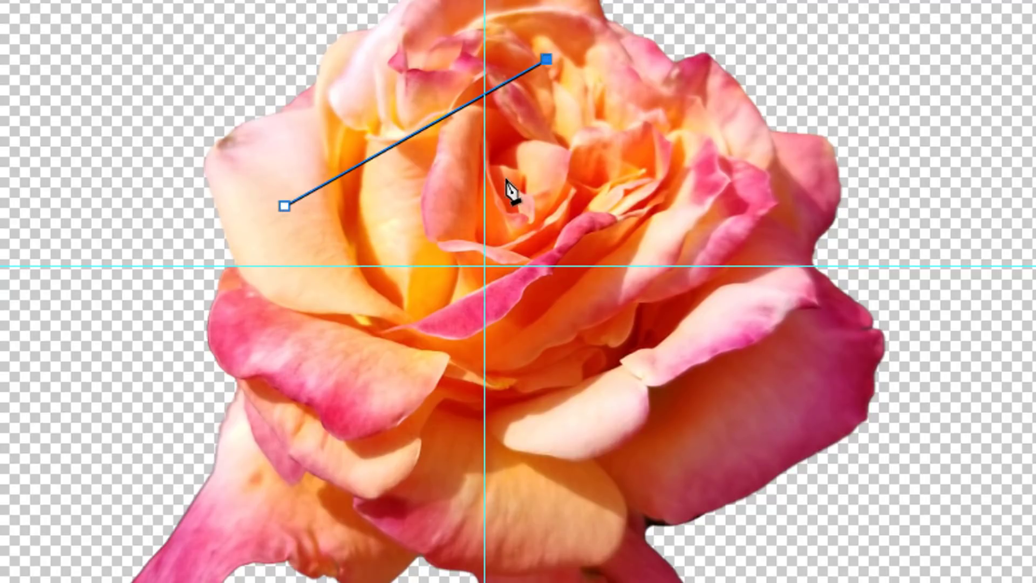
left_click(548, 175)
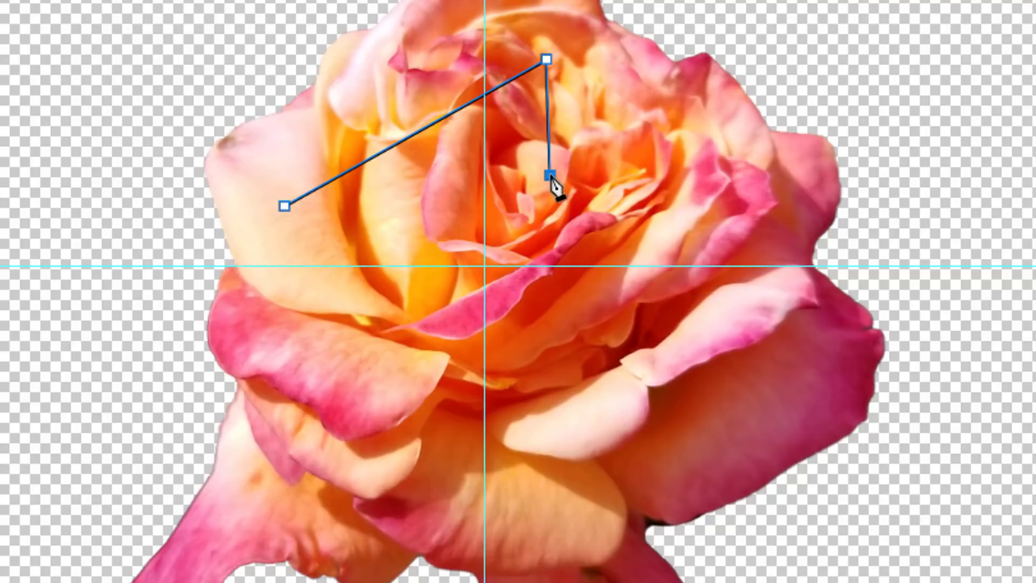
left_click(674, 107)
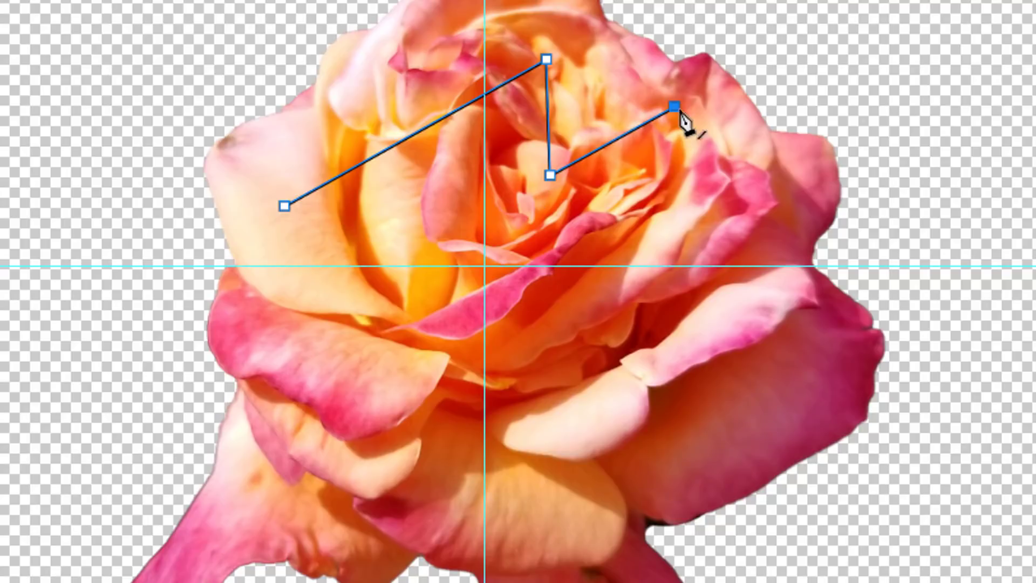
left_click(721, 234)
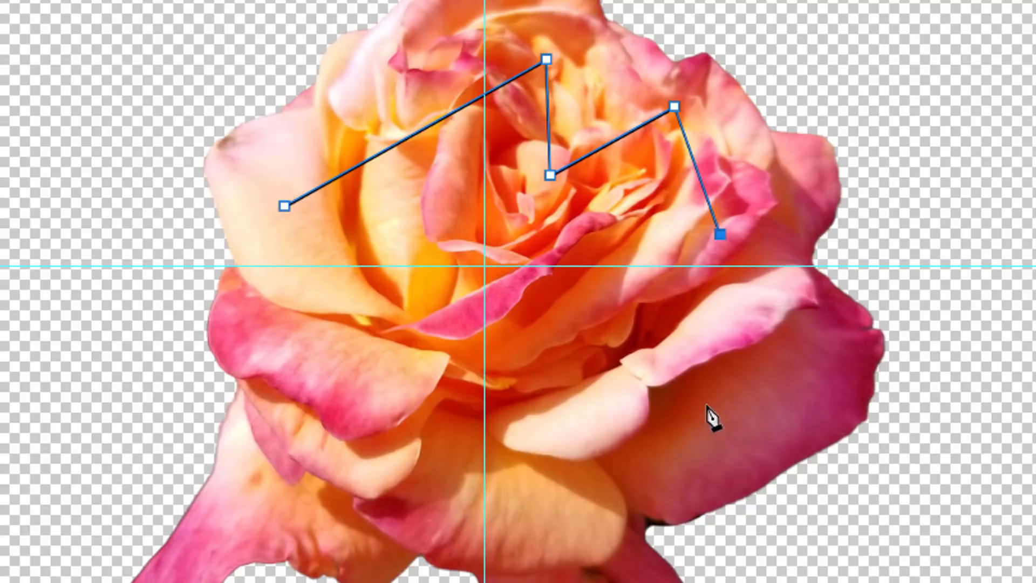
Continue the shape with curved segments around the rose's lower right, centre and lower left petals, and close it at the first anchor point
left_click_drag(736, 394, 663, 442)
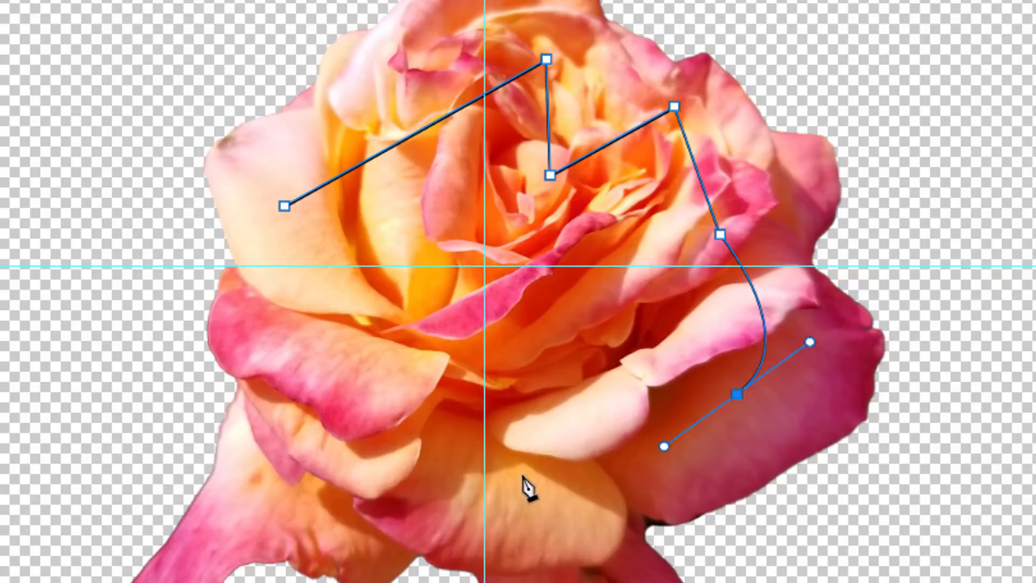
left_click_drag(590, 344, 523, 403)
left_click_drag(534, 497, 560, 556)
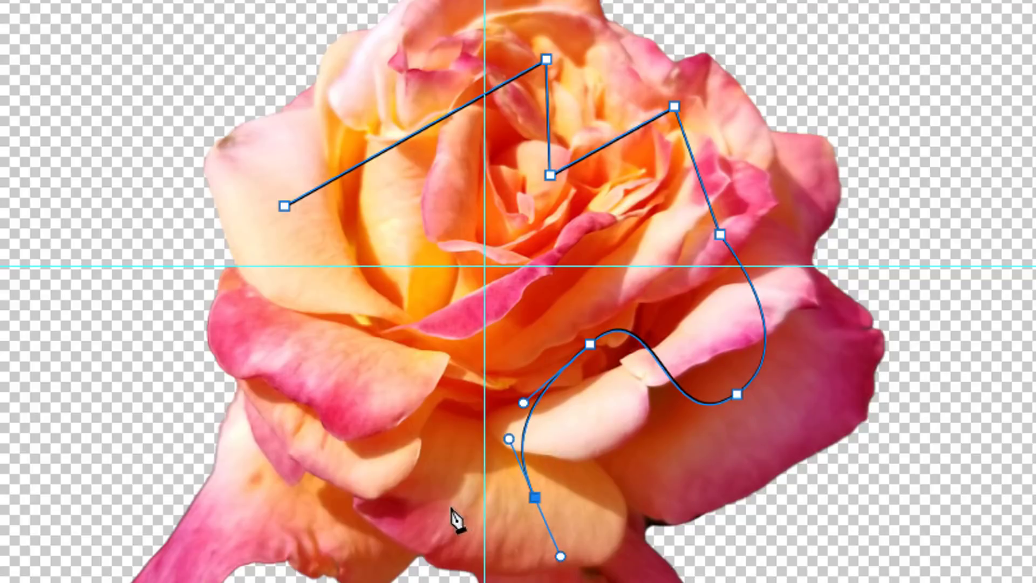
left_click_drag(397, 434, 387, 361)
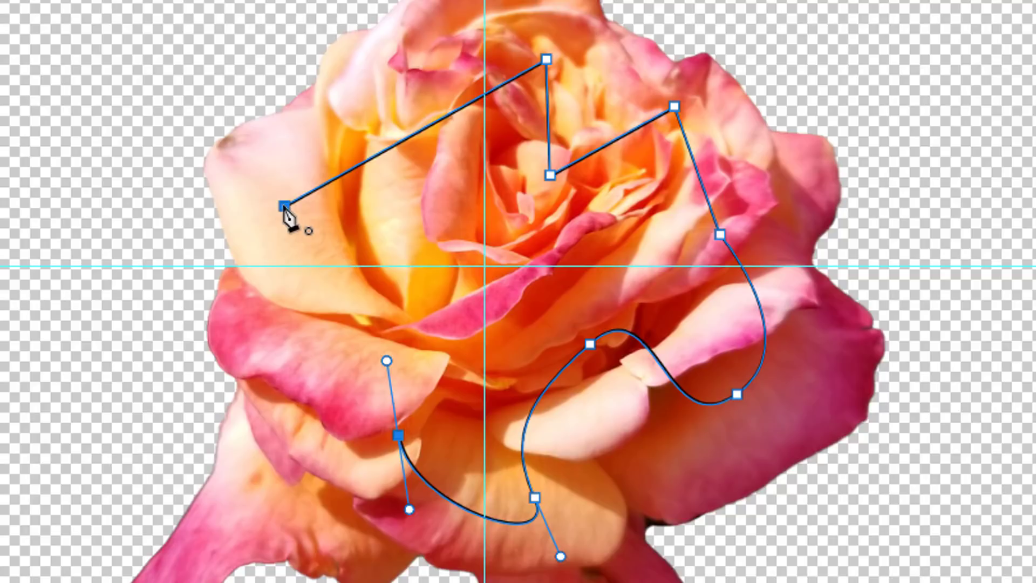
left_click(285, 207)
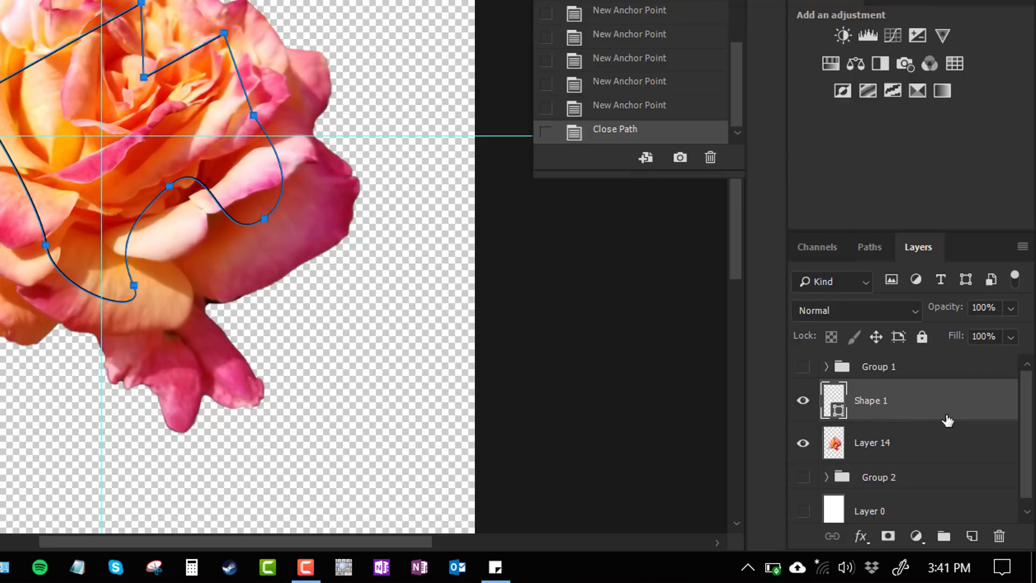
Save a copy of the Shape 1 path, select Layer 14 and check the saved path with that layer active
left_click(869, 249)
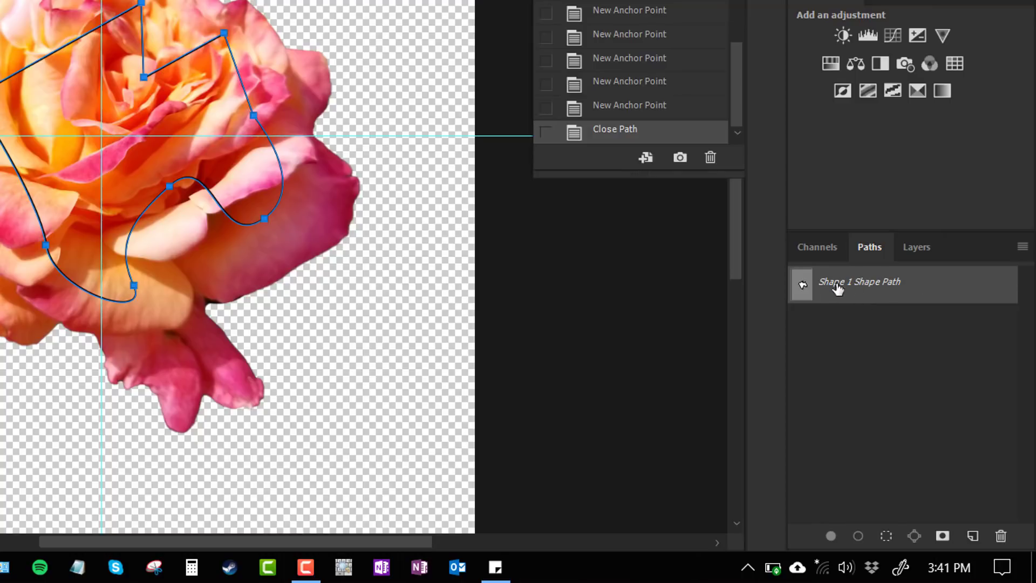
left_click_drag(873, 286, 971, 534)
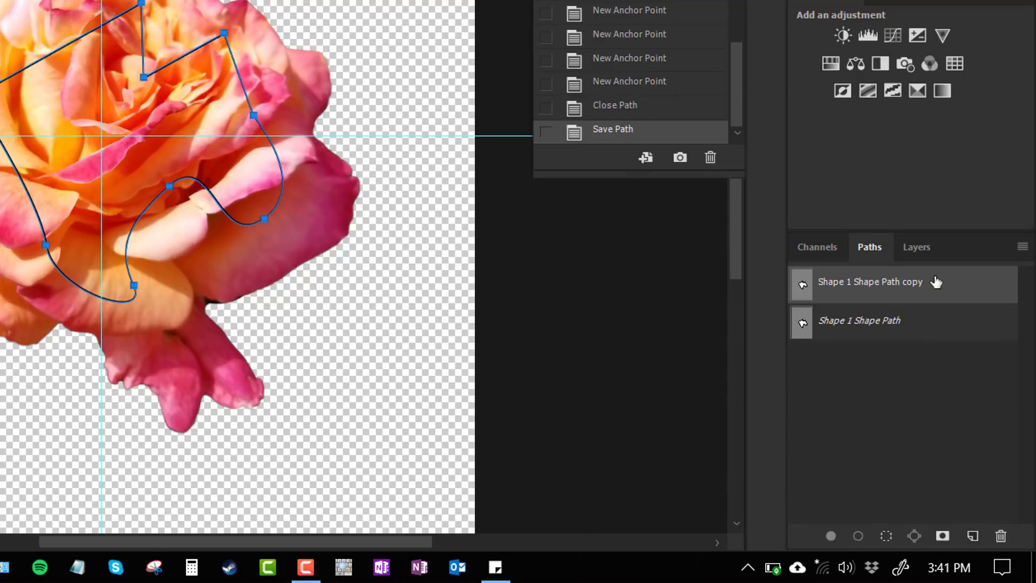
left_click(913, 251)
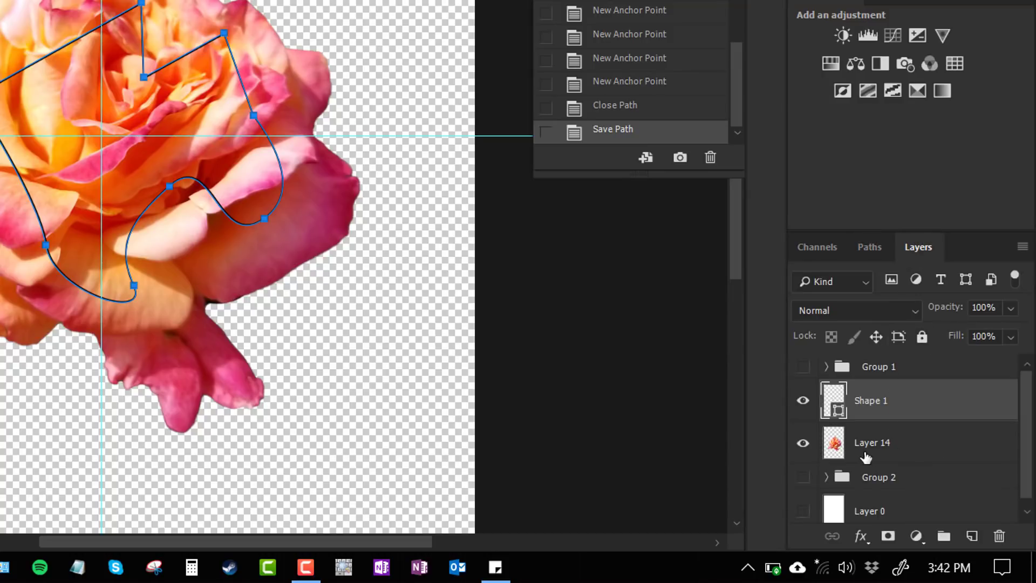
left_click(934, 452)
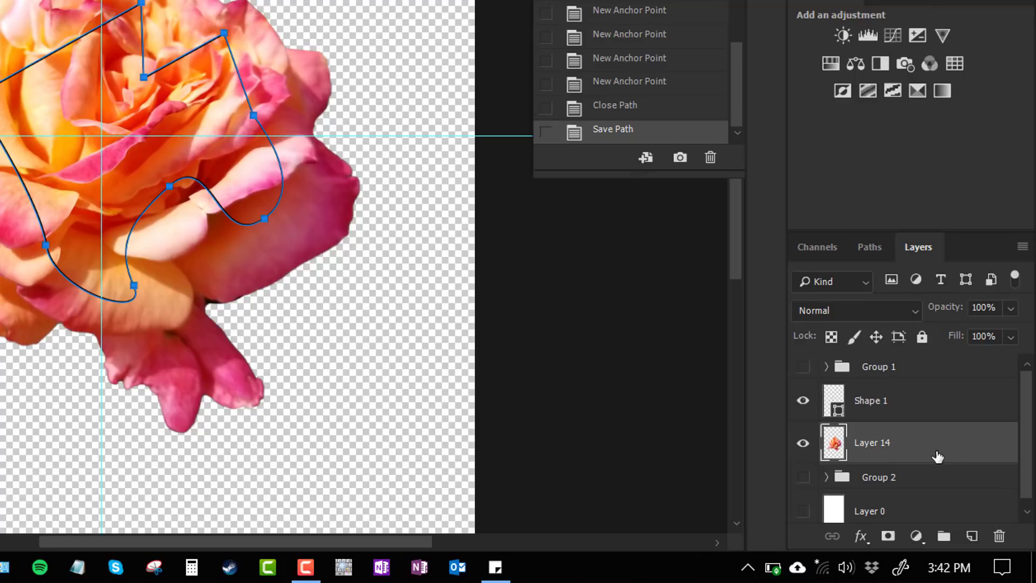
left_click(870, 253)
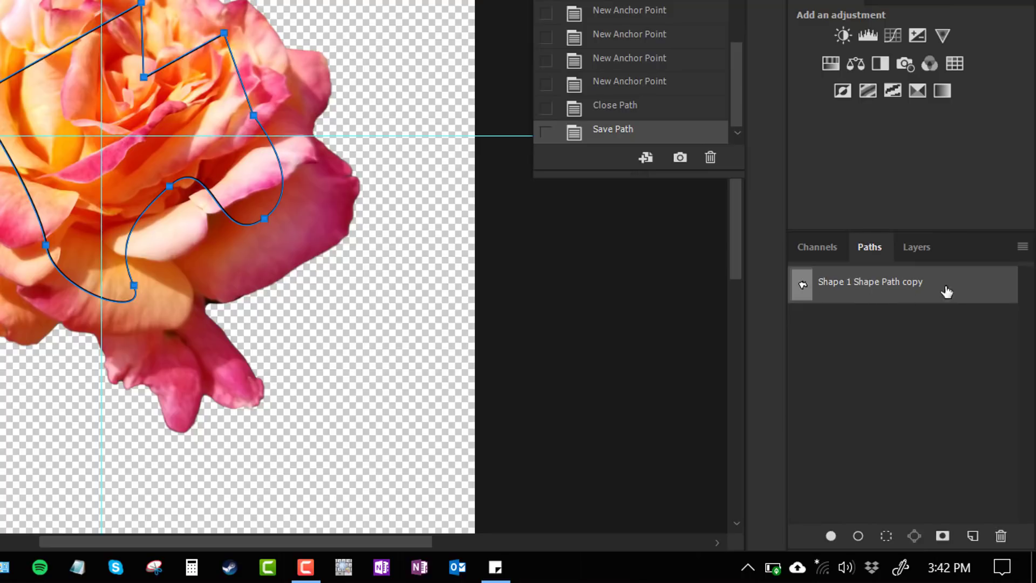
left_click(919, 248)
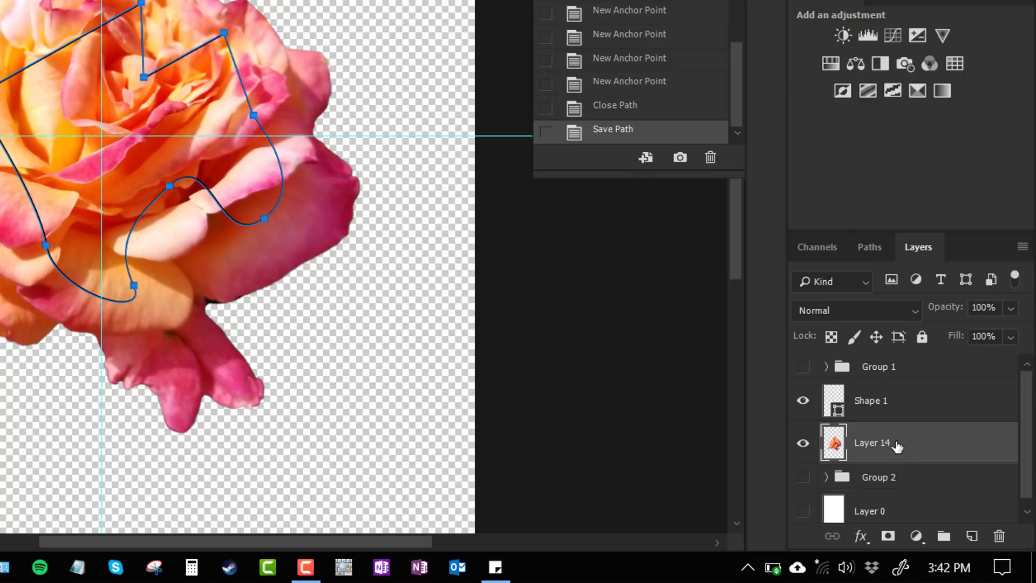
Add a vector mask to Layer 14 from the current path and hide the Shape 1 layer
left_click(869, 247)
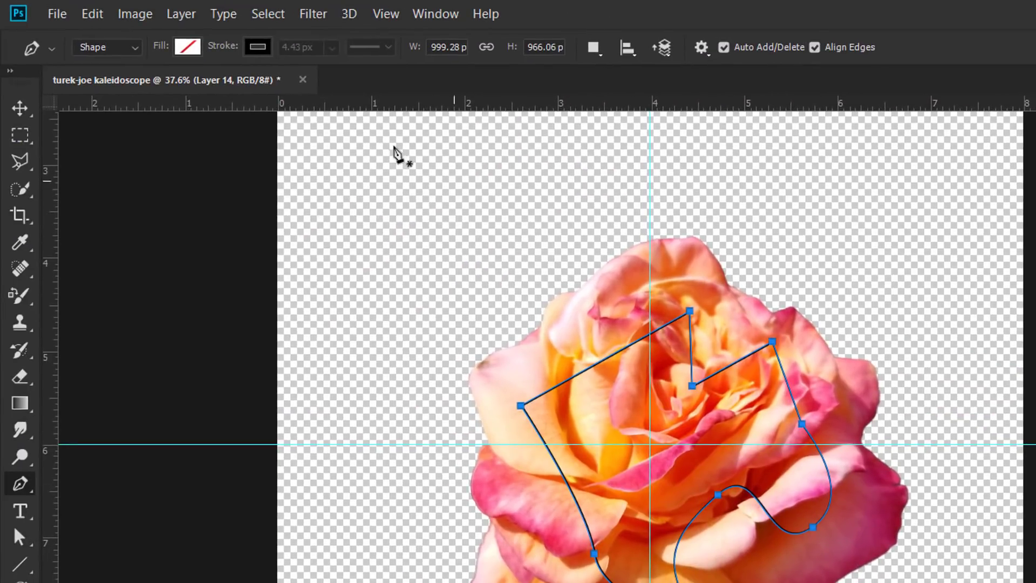
left_click(181, 15)
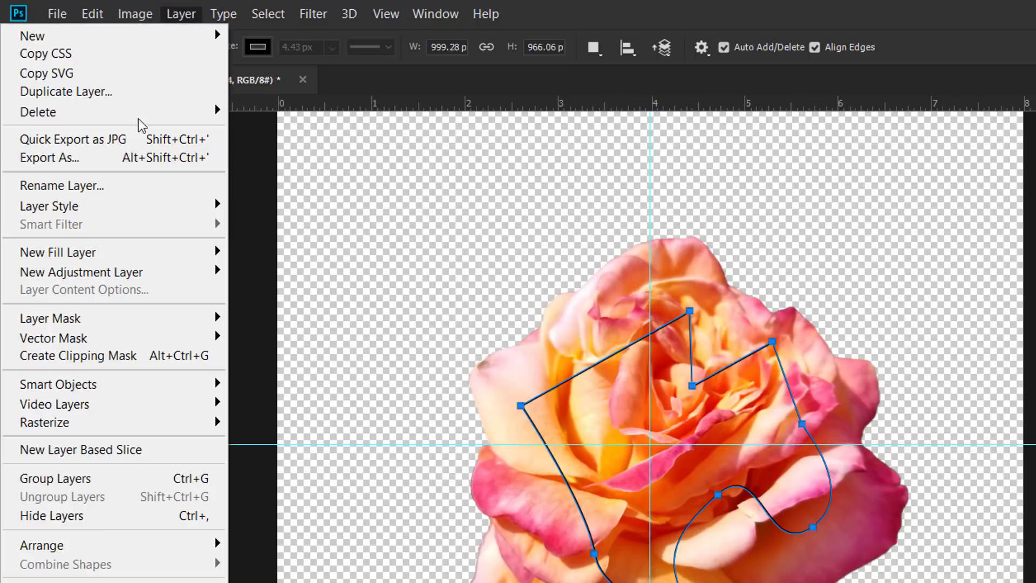
mouse_move(129, 338)
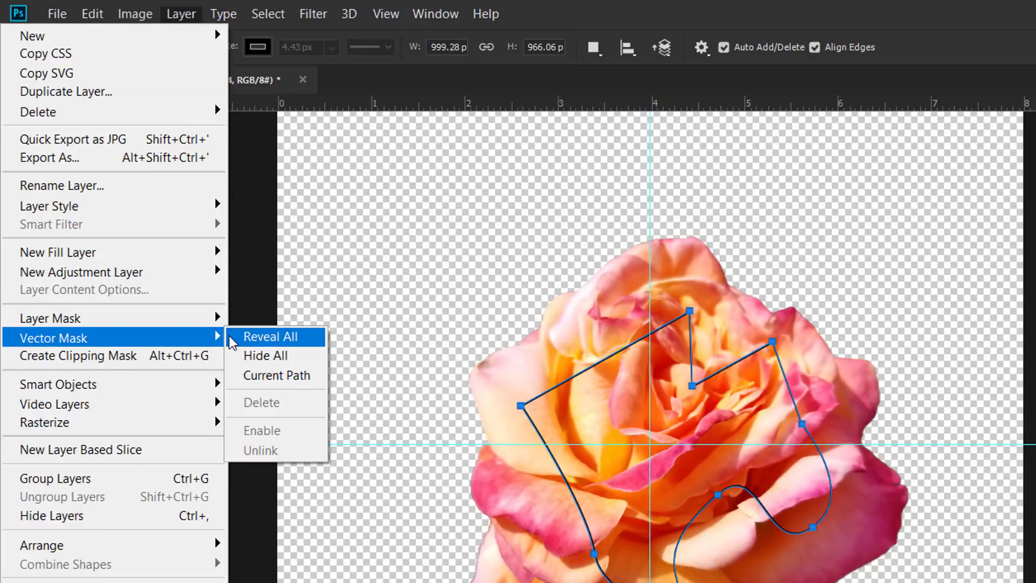
left_click(280, 376)
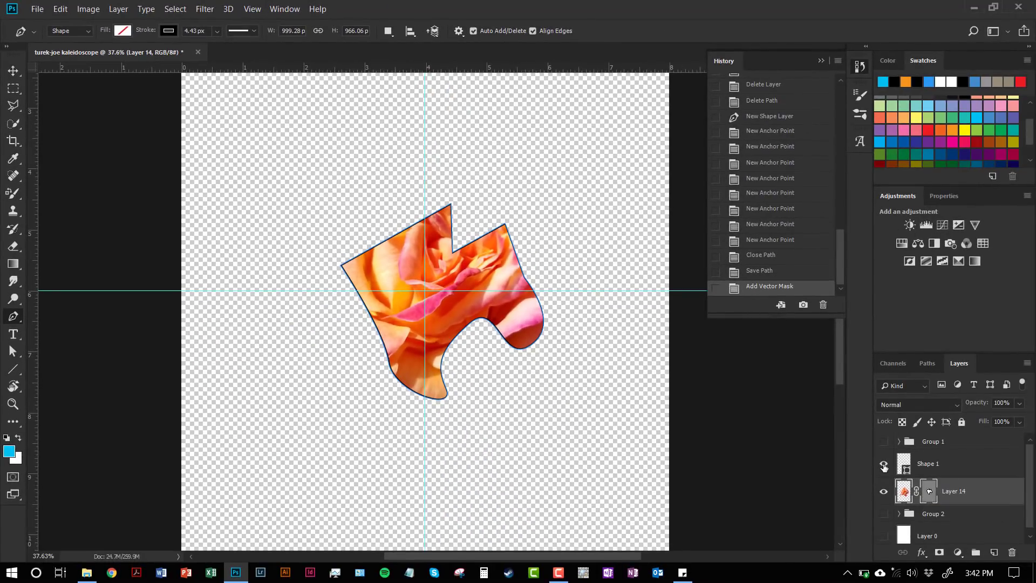
left_click(883, 465)
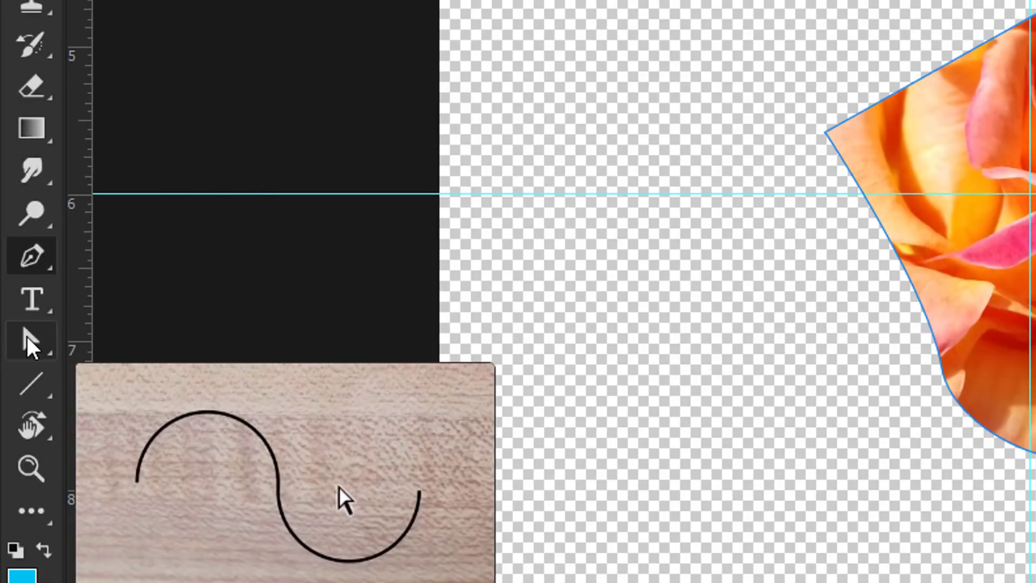
Reshape the mask path's lower left curve with the Direct Selection Tool by moving its anchor inward and rotating its direction handles to nearly horizontal
left_click(27, 336)
right_click(27, 340)
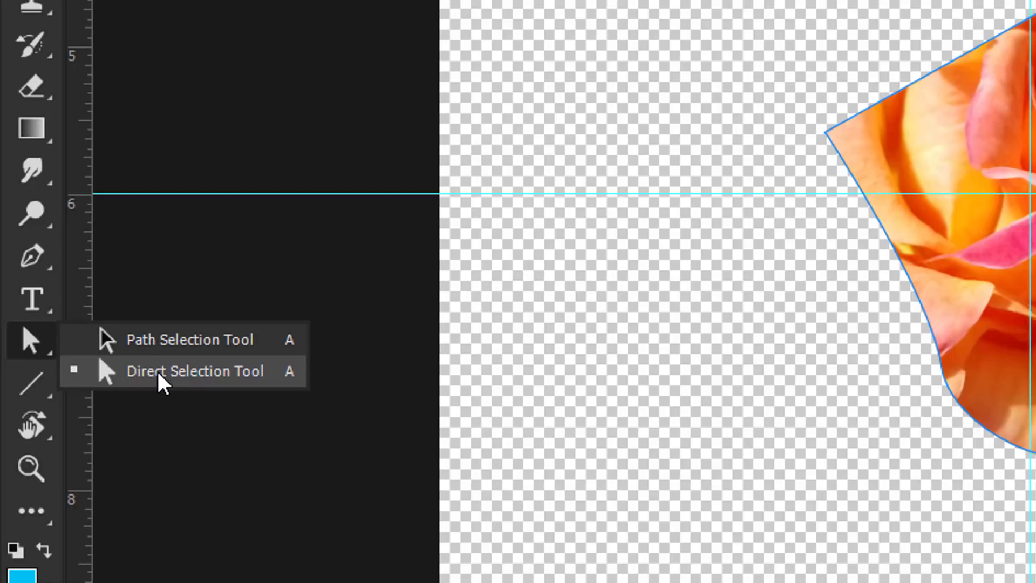
left_click(139, 371)
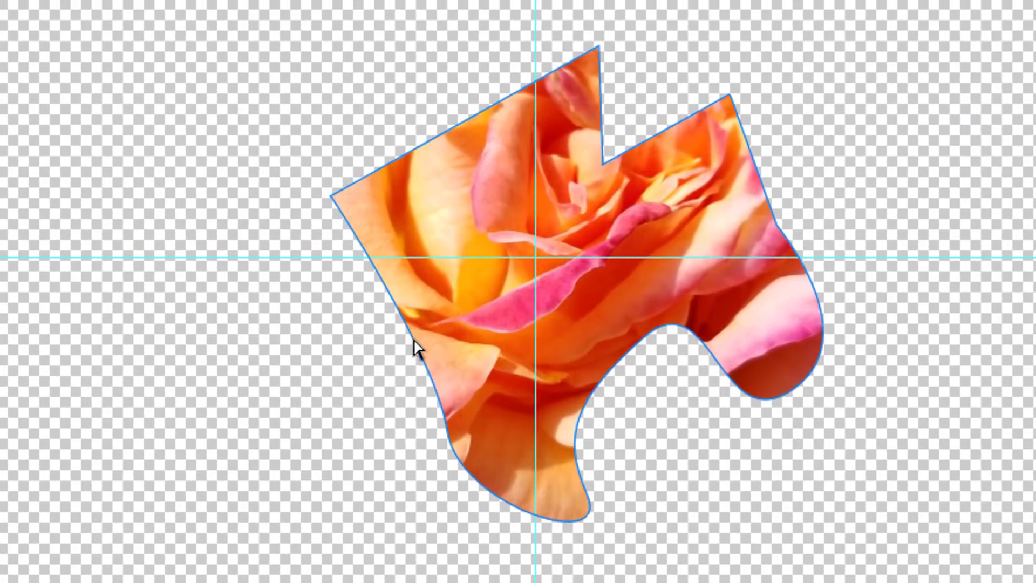
left_click(384, 378)
left_click(451, 435)
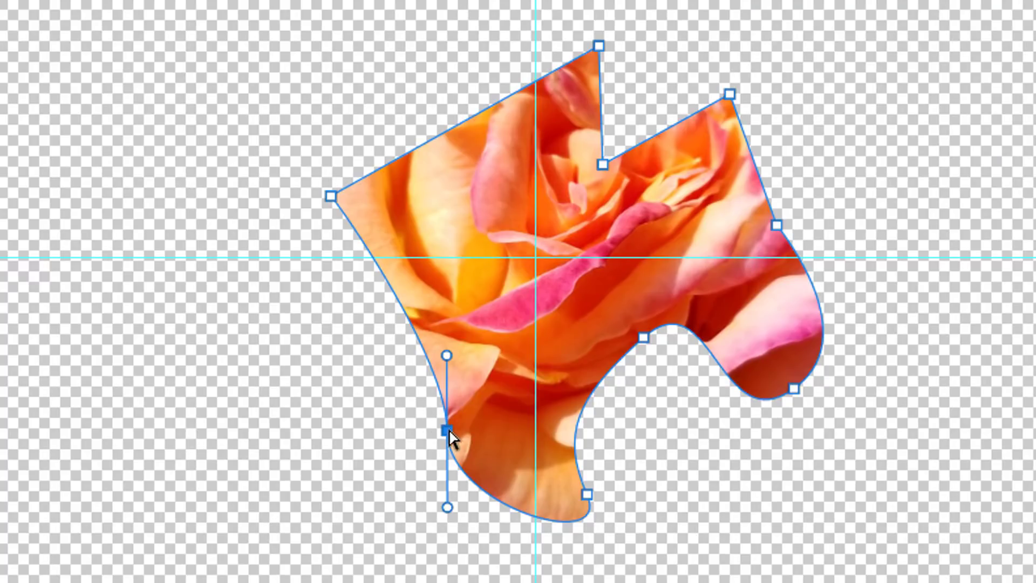
left_click_drag(451, 435, 384, 393)
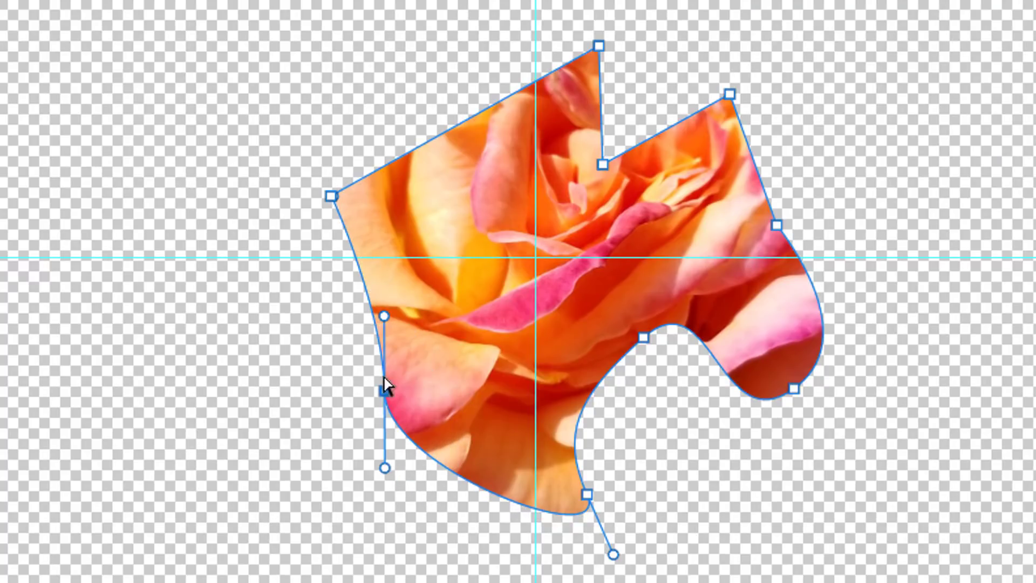
left_click_drag(369, 319, 302, 394)
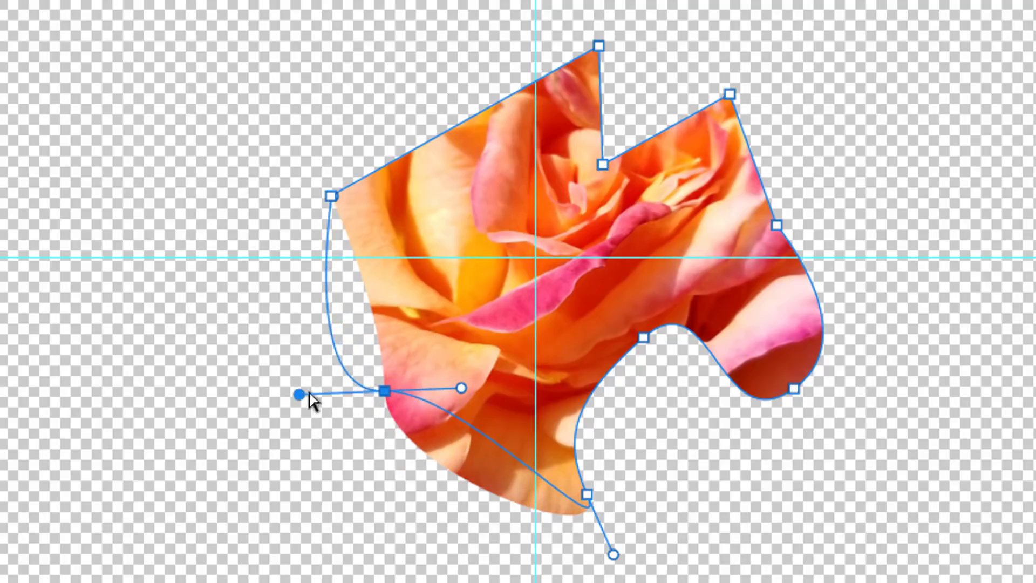
left_click_drag(385, 395, 477, 399)
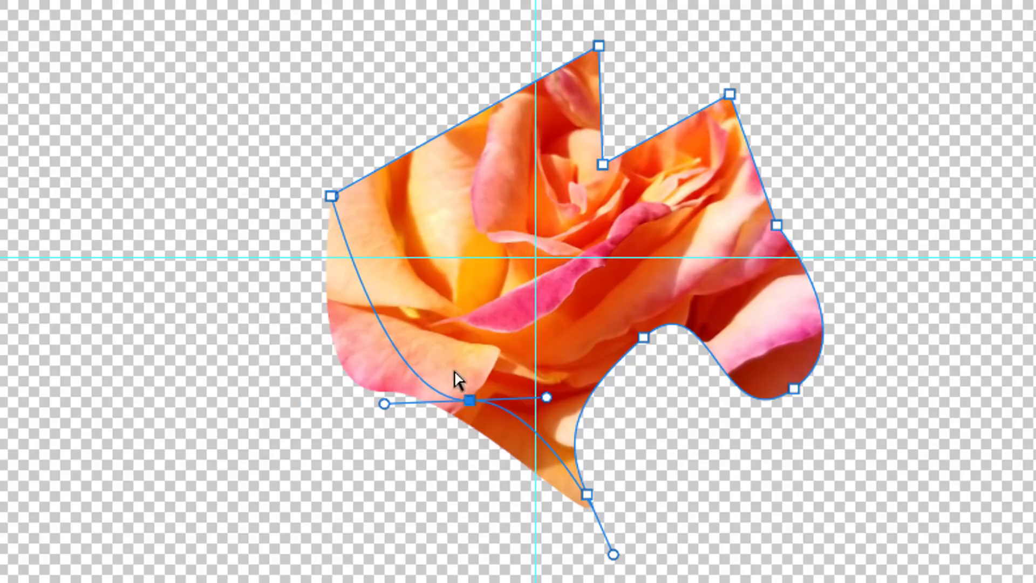
Reposition the path's top peak anchor to the upper left and the notch anchor to the upper right, and shift the segment between them slightly
left_click_drag(599, 46, 484, 39)
left_click_drag(601, 164, 637, 102)
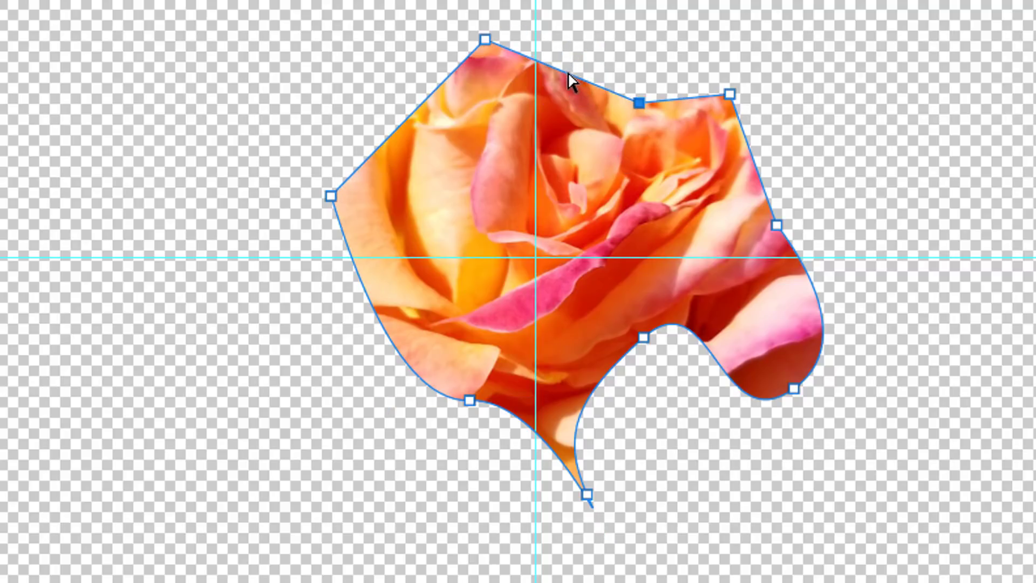
mouse_move(569, 83)
left_mouse_down()
mouse_move(555, 137)
mouse_move(506, 132)
mouse_move(577, 86)
left_mouse_up()
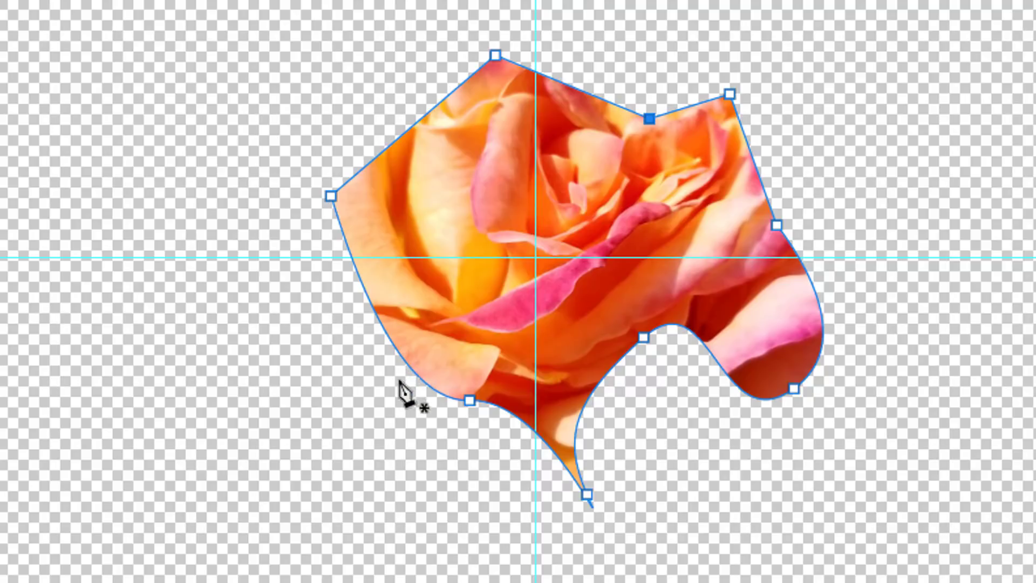
Delete the notch anchor and three curved anchors along the lower edge of the rose's mask path
left_click(652, 123)
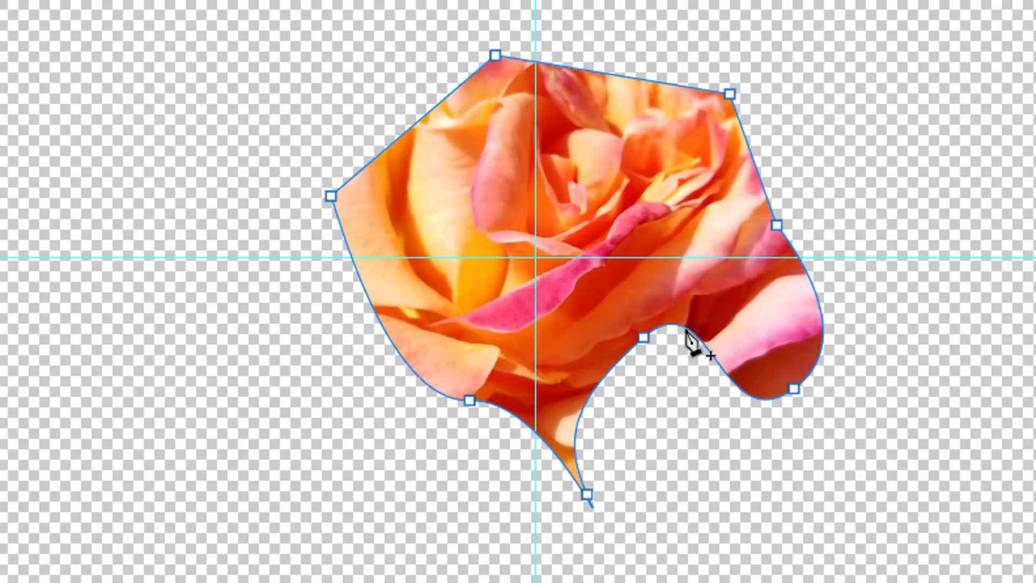
left_click(643, 337)
left_click(588, 494)
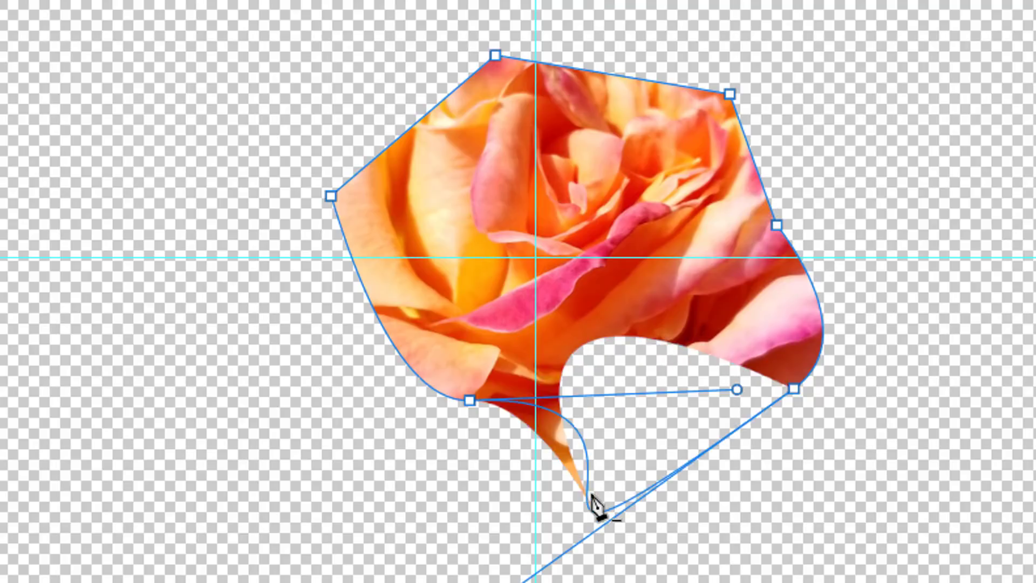
left_click(471, 402)
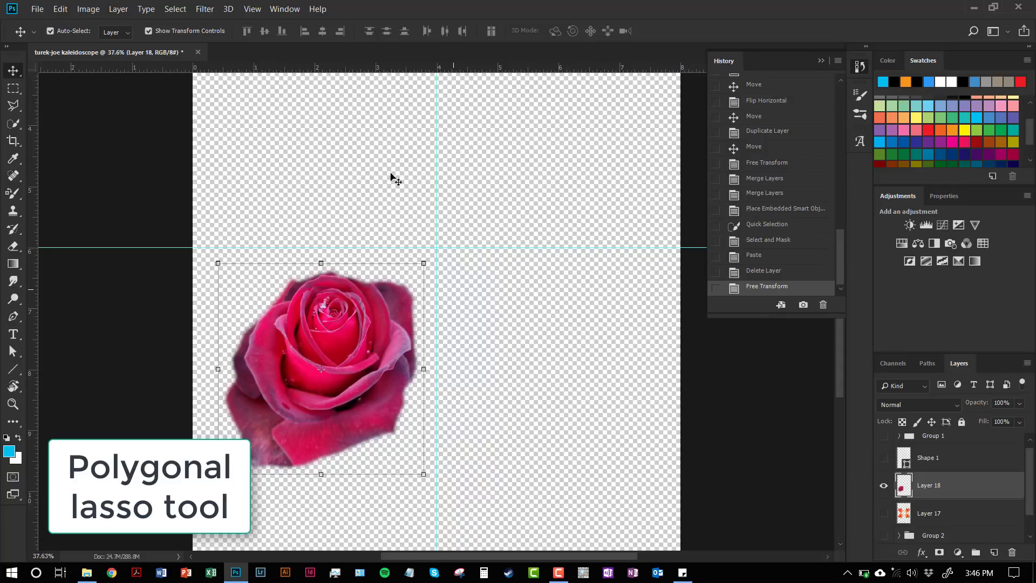
Select a five-sided area around the centre of the red rose on Layer 18 with the Polygonal Lasso Tool
left_click(12, 108)
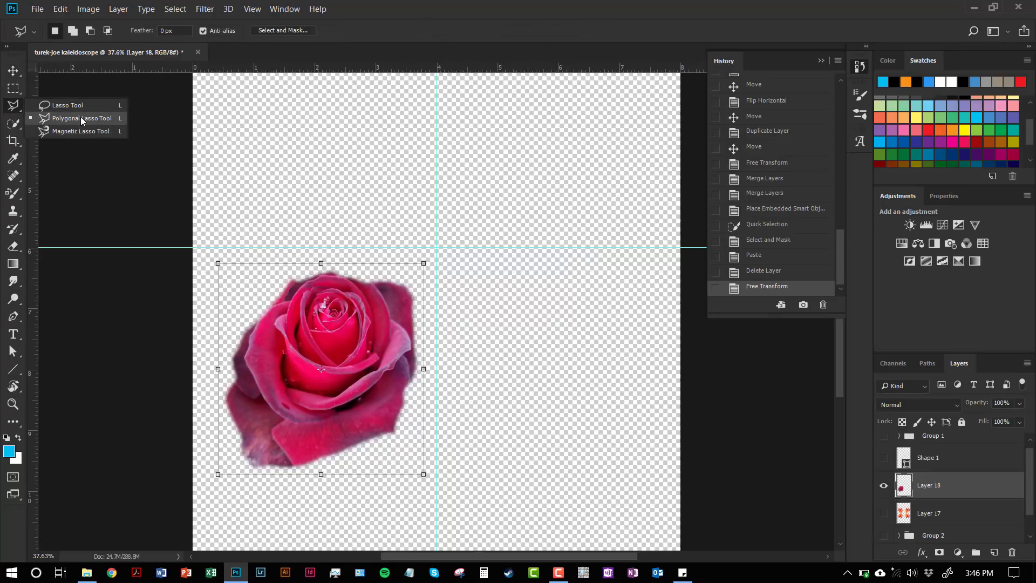
left_click(89, 118)
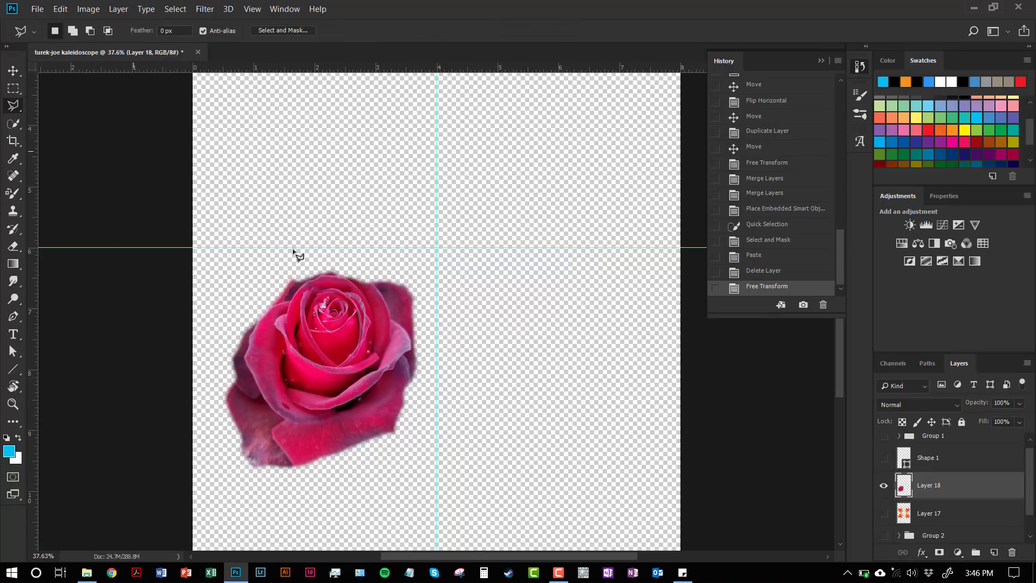
left_click(292, 290)
left_click(254, 369)
left_click(295, 445)
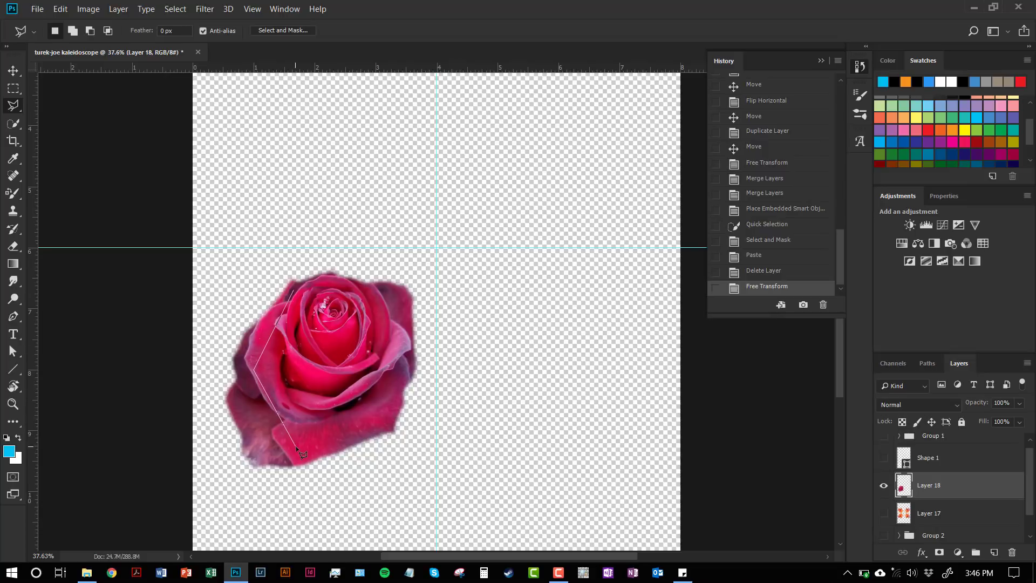
left_click(389, 411)
left_click(405, 304)
left_click(294, 290)
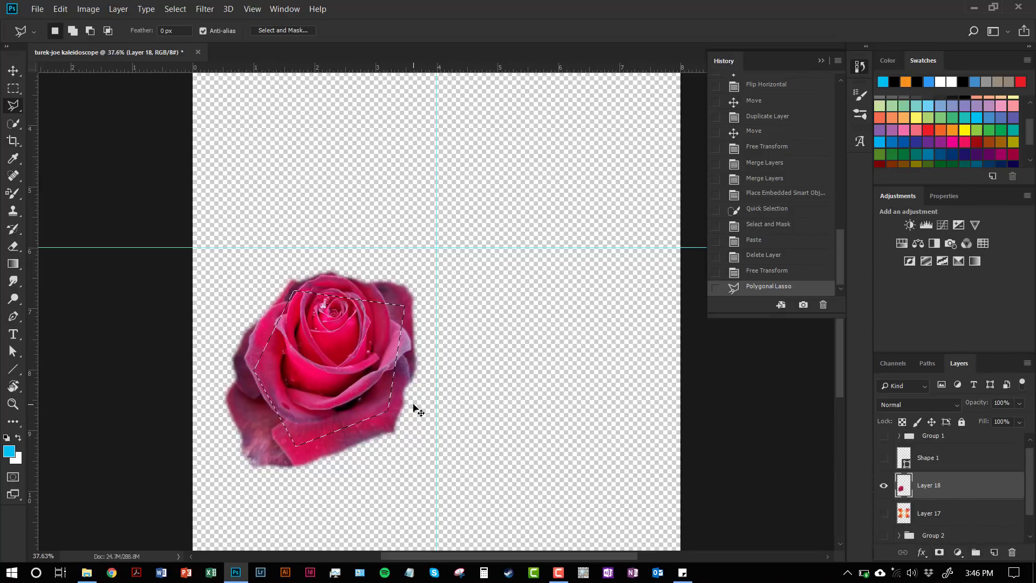
Copy the selected rose area to a new layer and hide Layer 18
key("ctrl+c")
key("ctrl+v")
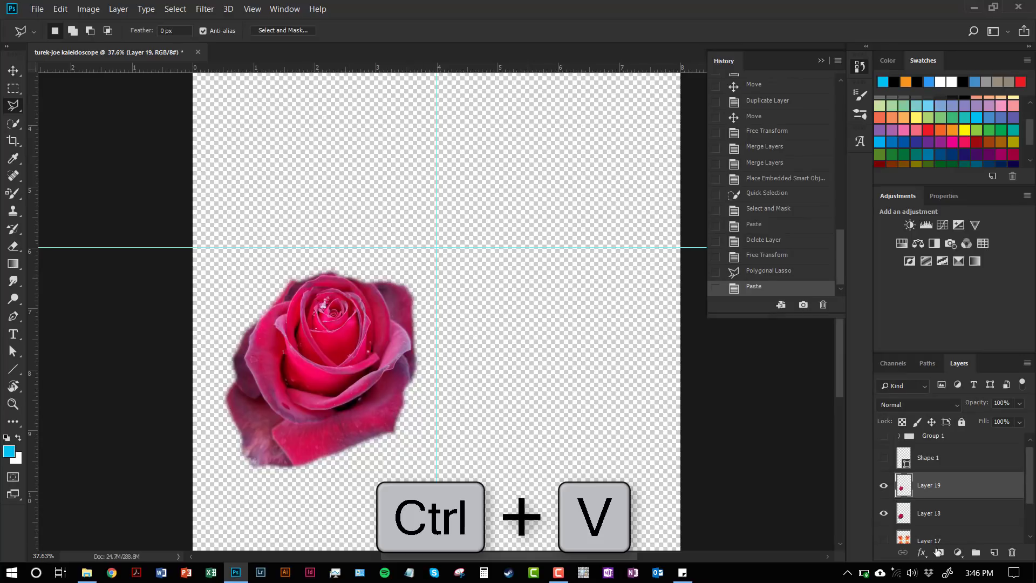
left_click(884, 514)
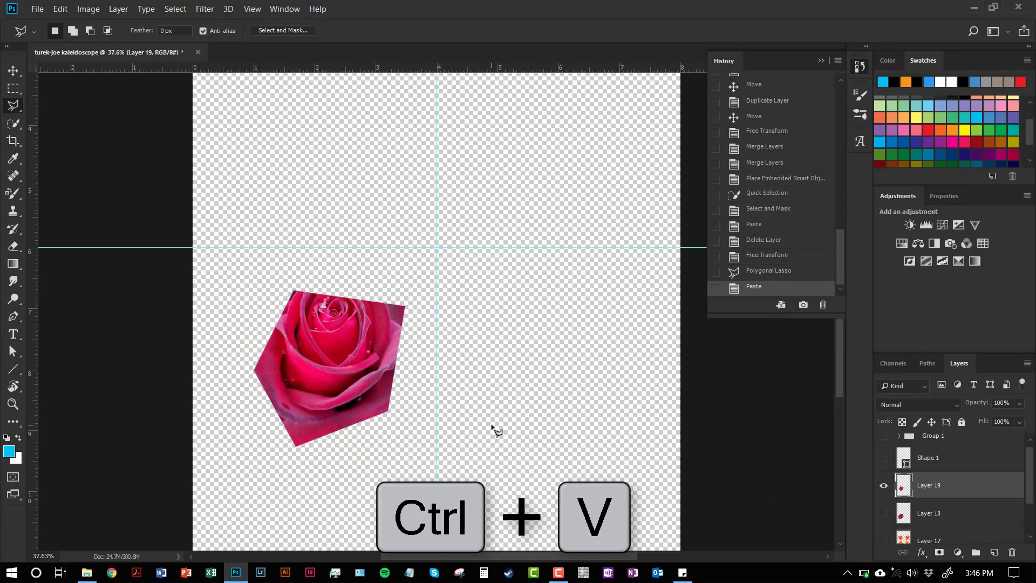
Move the five-sided rose piece against the corner where the guides cross and mirror a copy horizontally across the vertical guide
key("v")
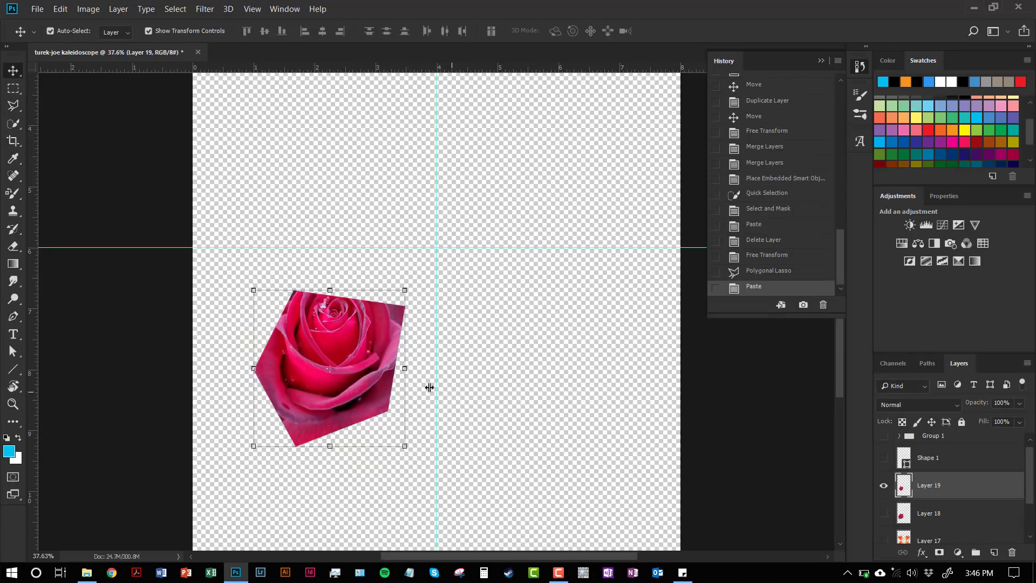
left_click_drag(361, 374, 388, 332)
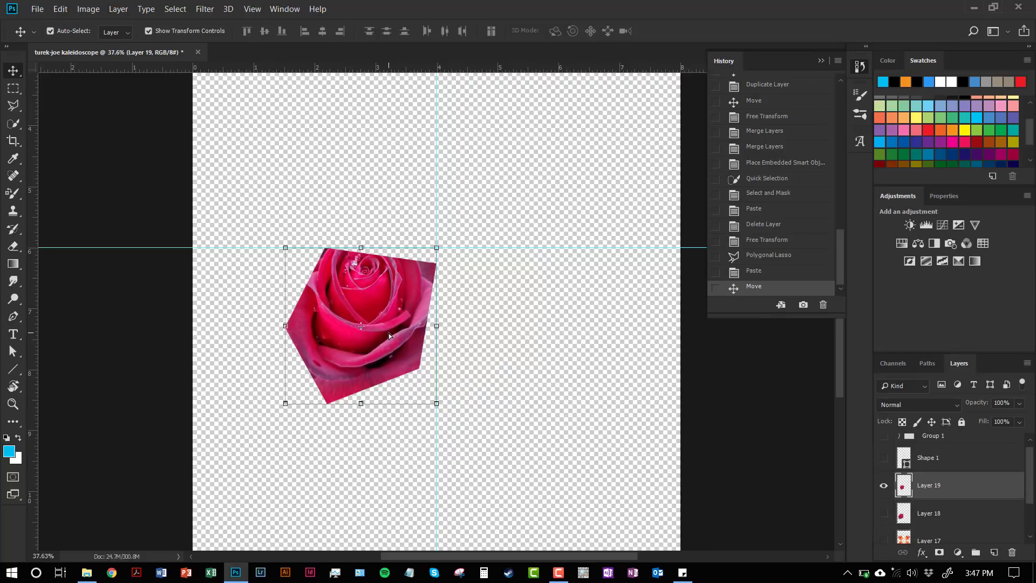
key("ctrl+c")
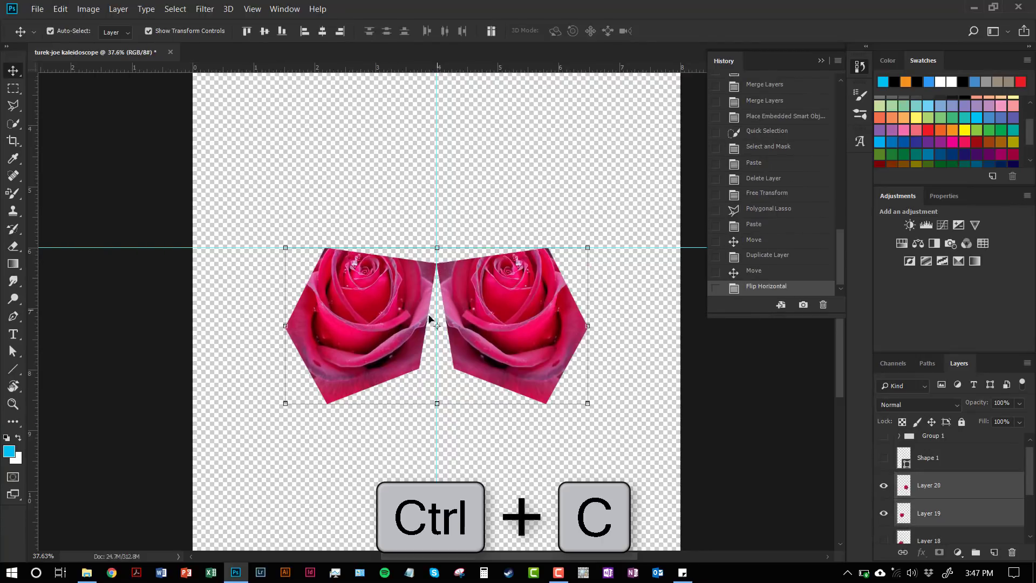
Duplicate the rose pair, place the copy flipped vertically above the horizontal guide, and merge all the red pieces into one layer
key("ctrl+c")
key("ctrl+v")
left_click_drag(430, 320, 430, 162)
key("ctrl+t")
key("Return")
key("ctrl+e")
key("ctrl+e")
left_click(445, 381)
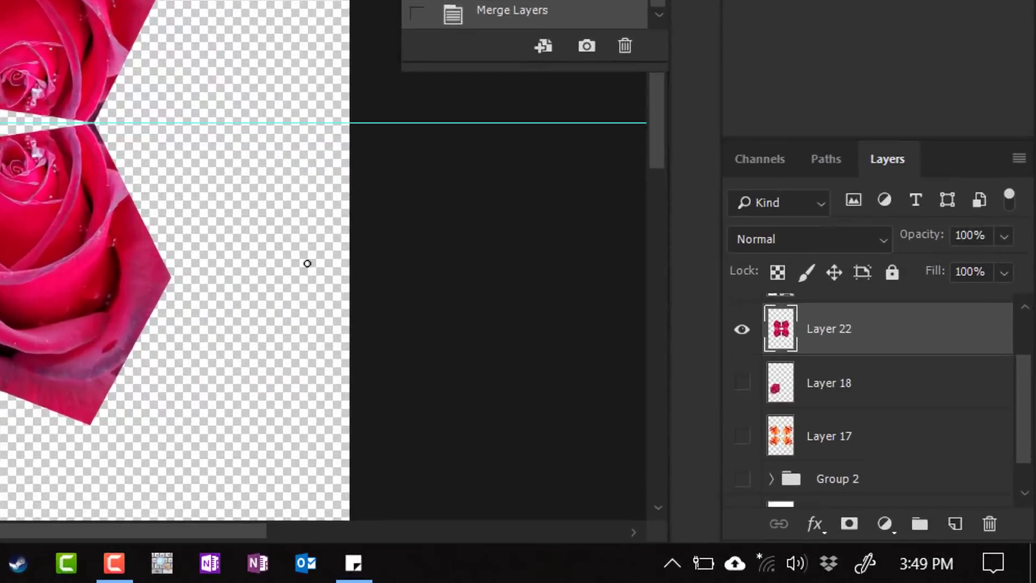
Add a new layer above Layer 22 and import the Trance_Brushes_by_Axeraider70 brush set from the Other brushes to try folder
scroll(838, 284, "up", 2)
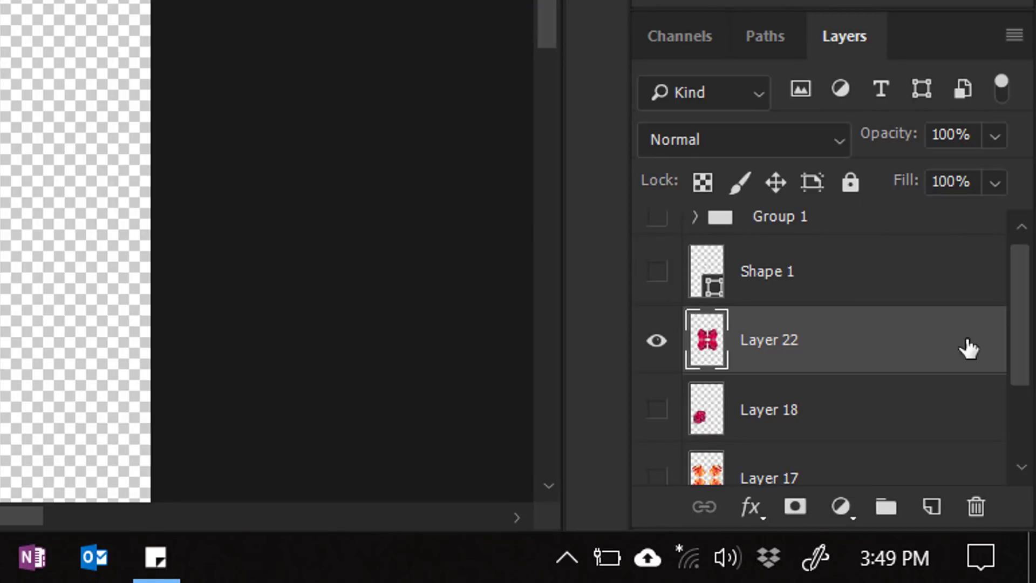
left_click(931, 507)
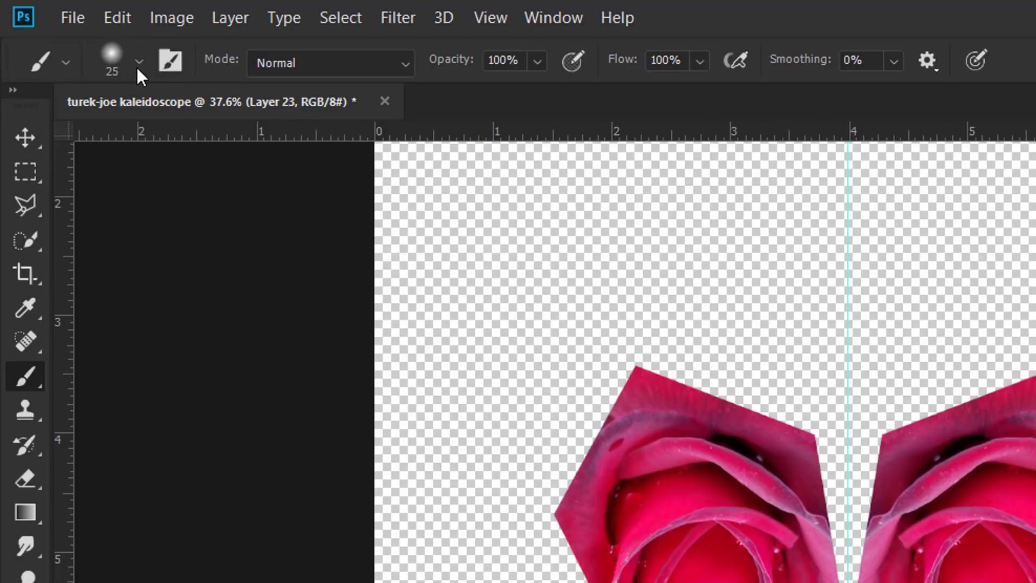
left_click(138, 74)
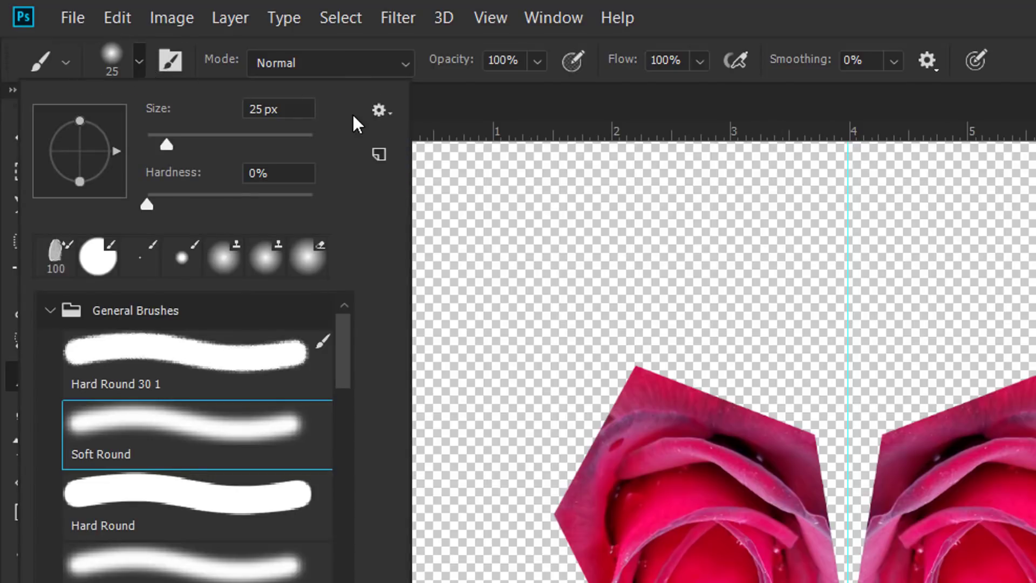
left_click(380, 113)
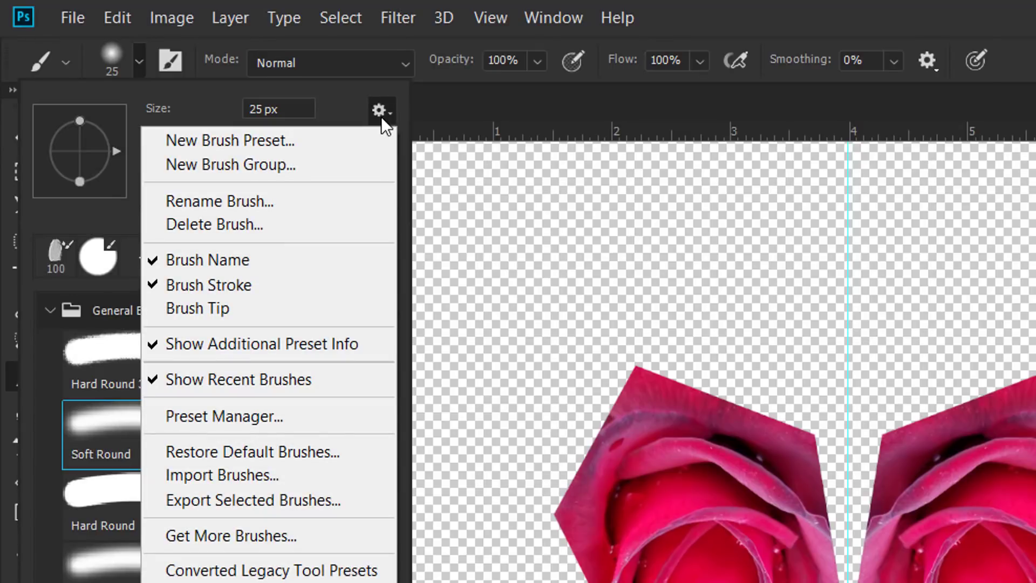
left_click(315, 473)
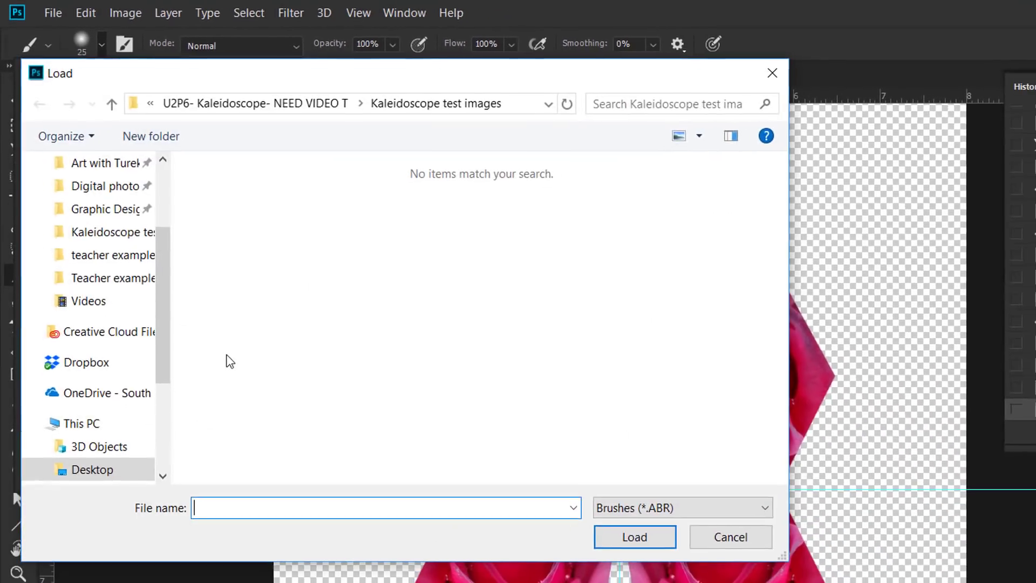
left_click(280, 103)
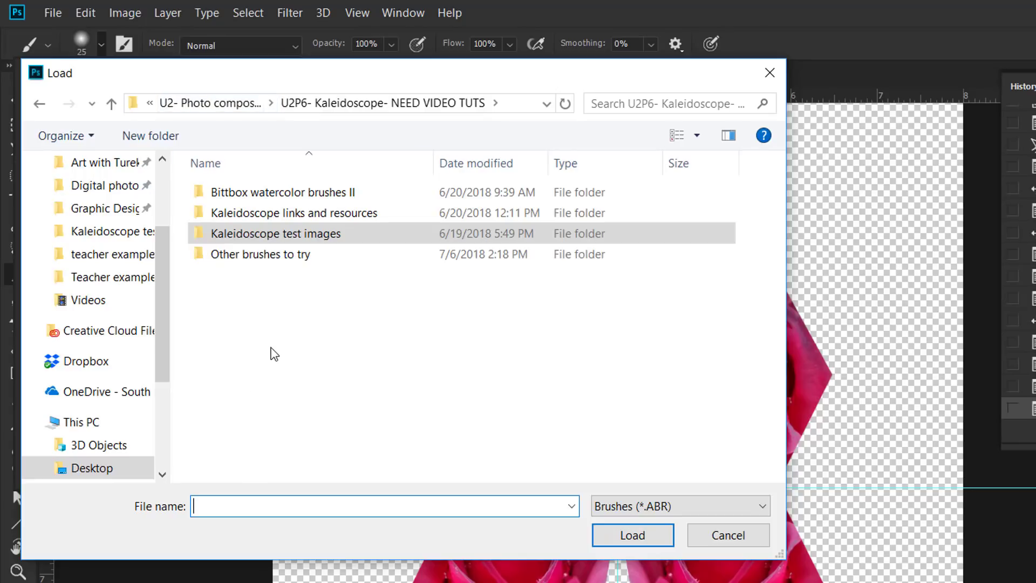
double_click(244, 259)
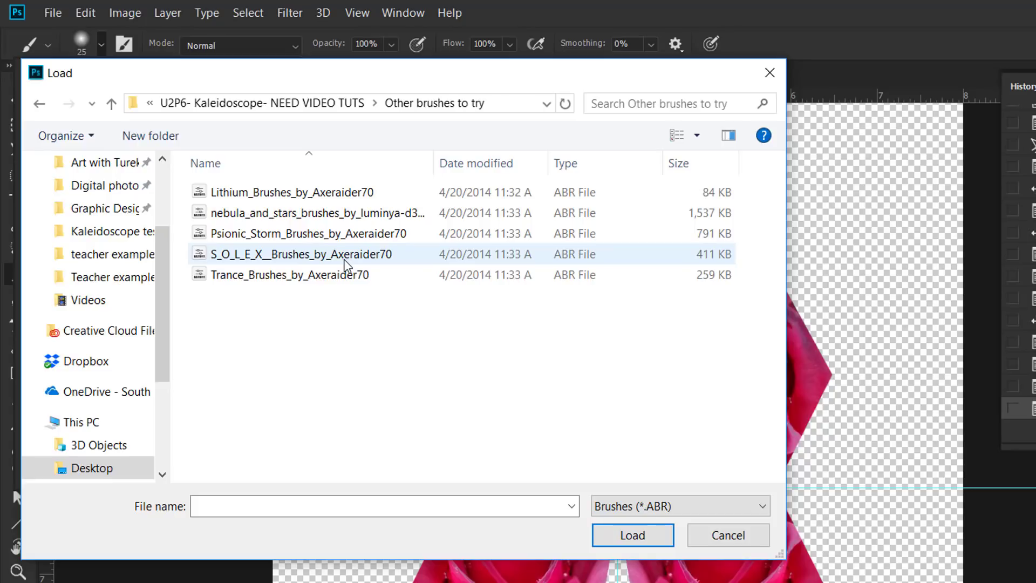
left_click(314, 278)
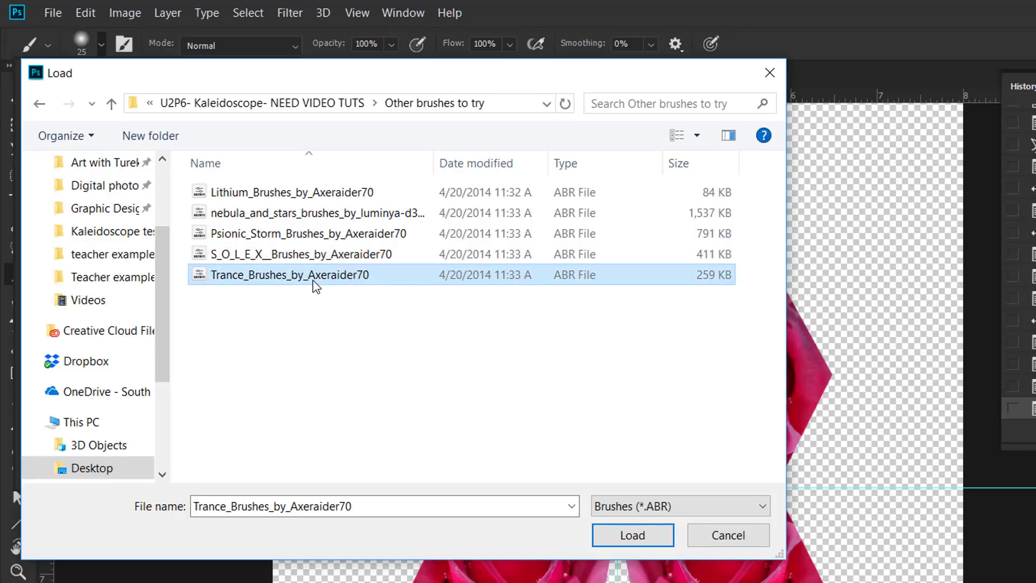
left_click(604, 536)
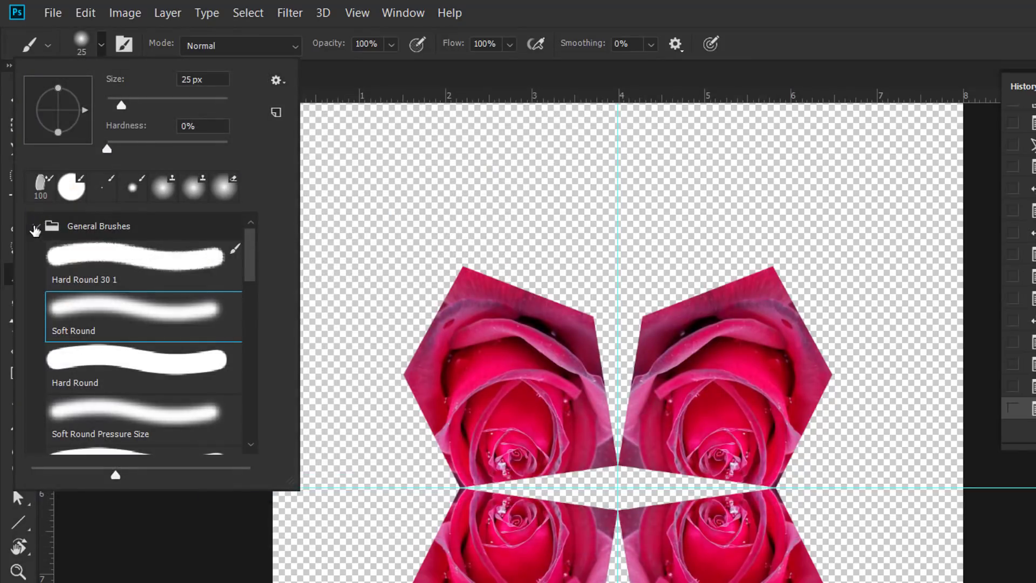
Choose the hjg brush from the Trance_Brushes_by_Axeraider70 set and set its size to 1102 px
left_click(34, 228)
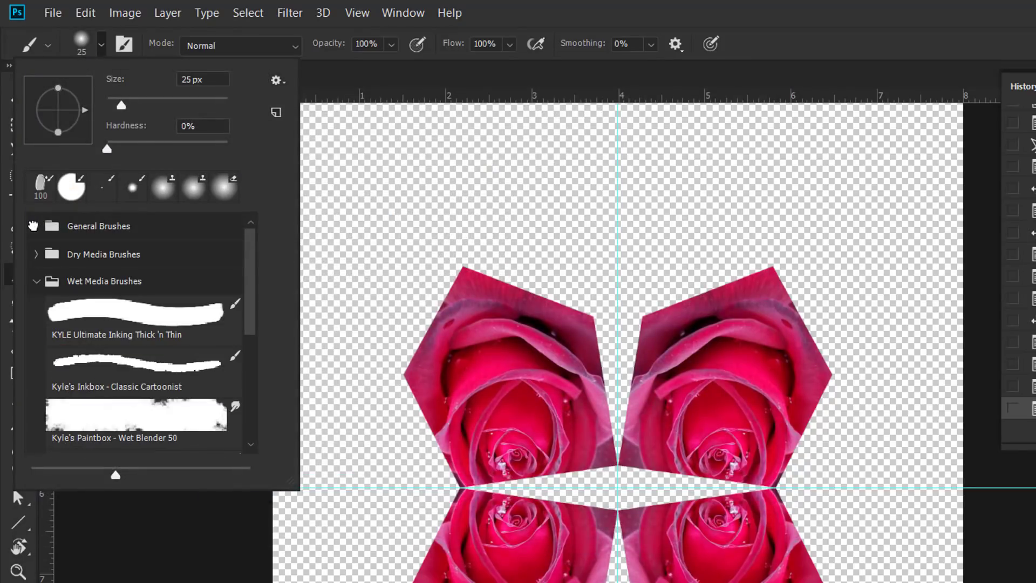
left_click(35, 281)
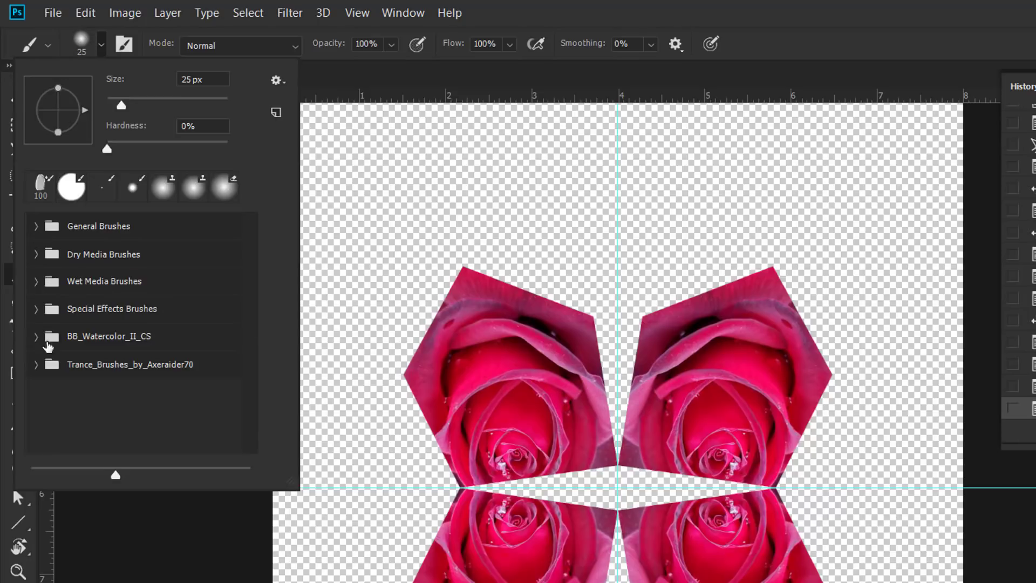
left_click(36, 365)
scroll(191, 397, "down", 8)
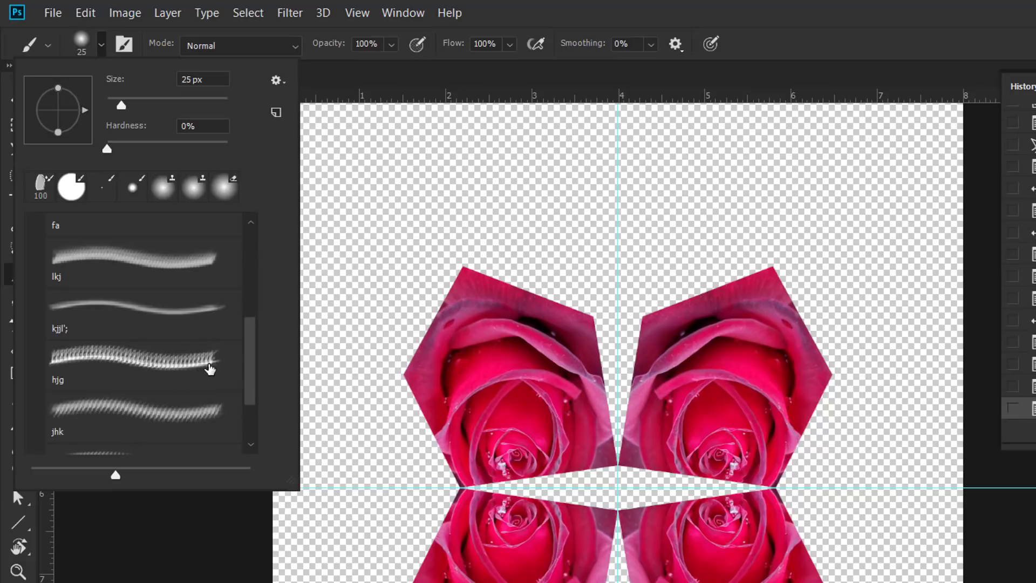
left_click(169, 361)
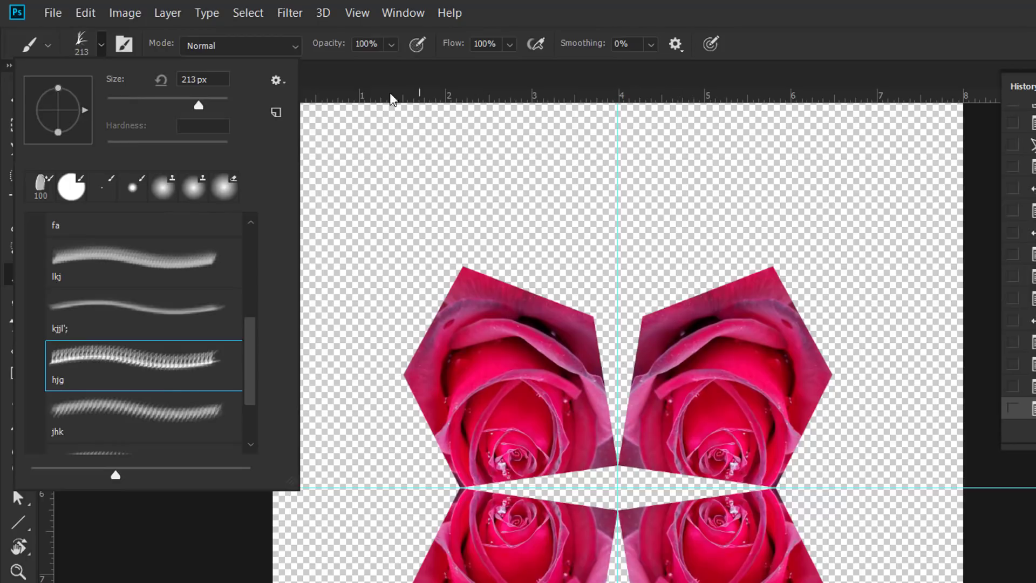
left_click_drag(198, 106, 218, 106)
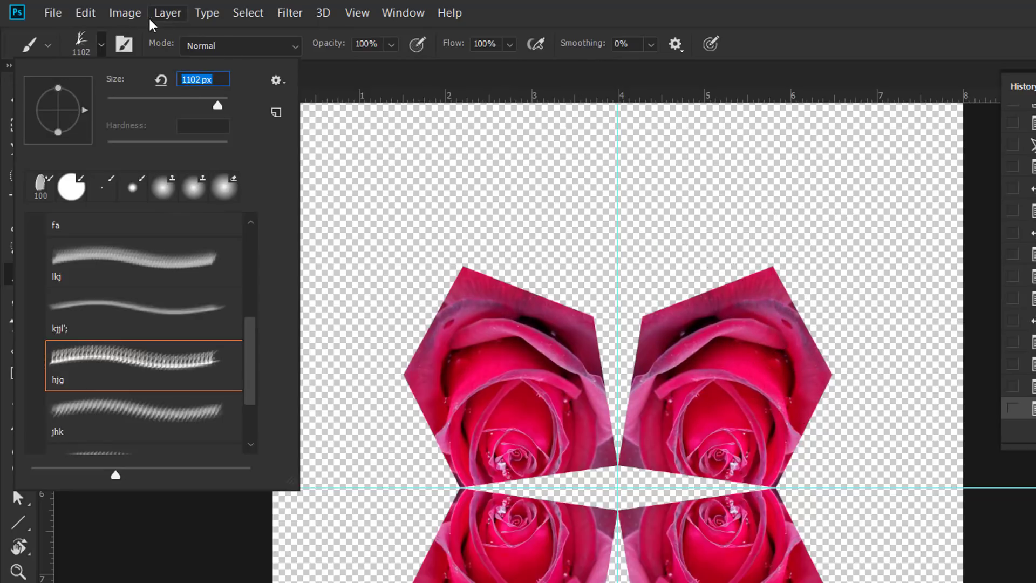
left_click(102, 55)
Sample the bright red of the upper-right rose and stamp the hjg brush once over that rose's outer upper corner
key("alt")
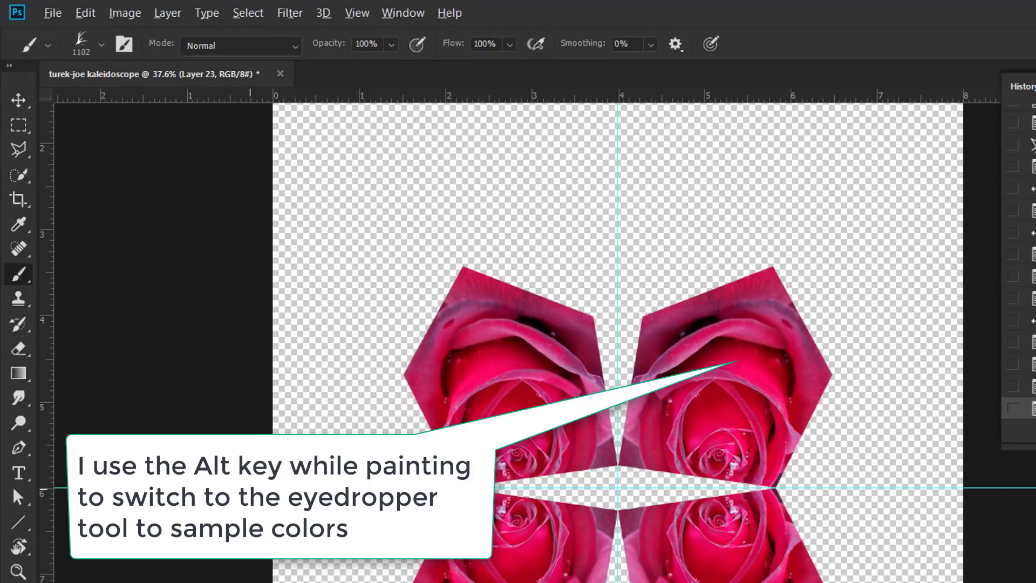
left_click(763, 380, "alt")
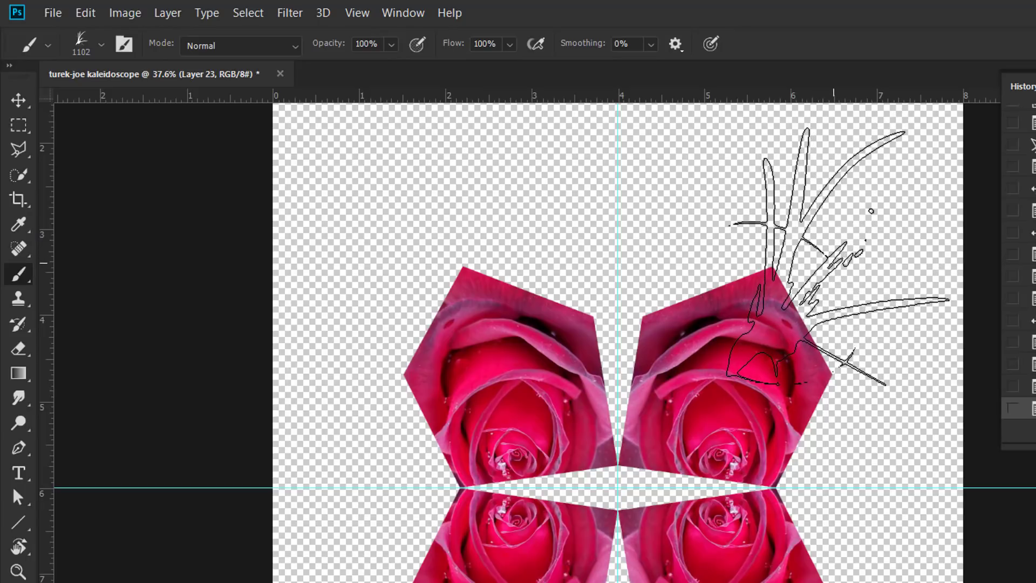
left_click(837, 257)
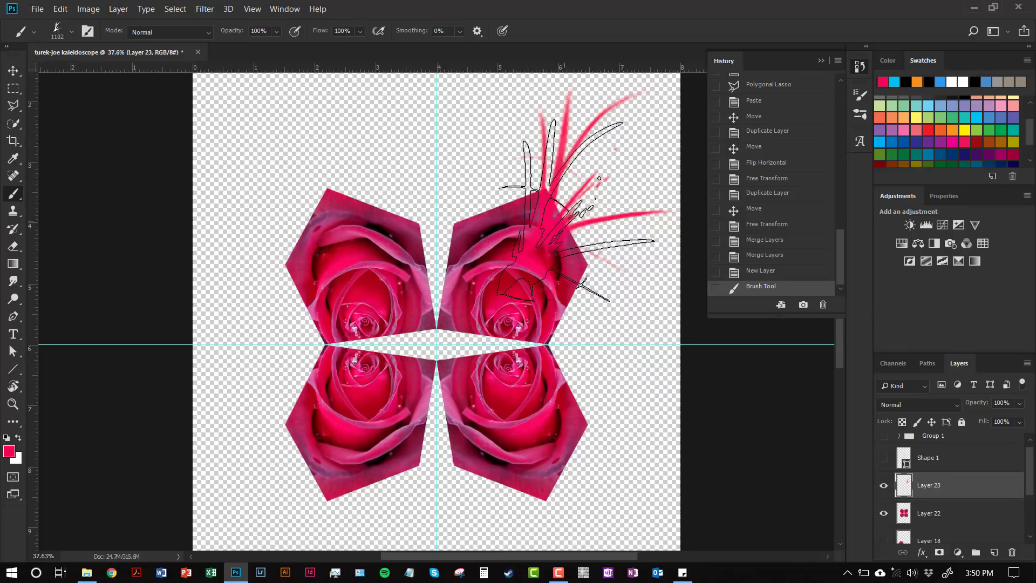
key("v")
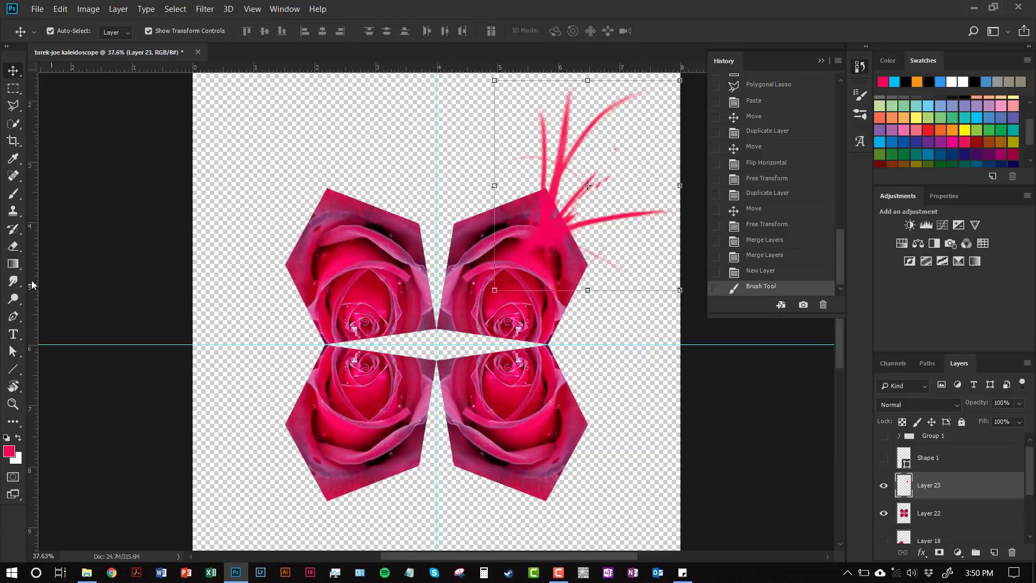
Choose the hg brush from the same set and set its size to 511 px
left_click(13, 193)
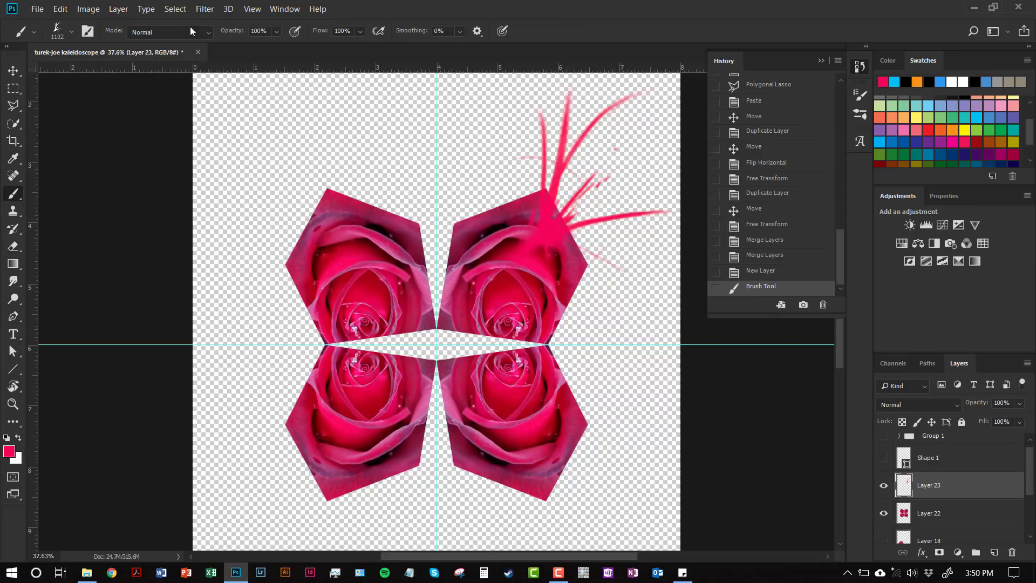
left_click(207, 33)
left_click(163, 34)
left_click(71, 33)
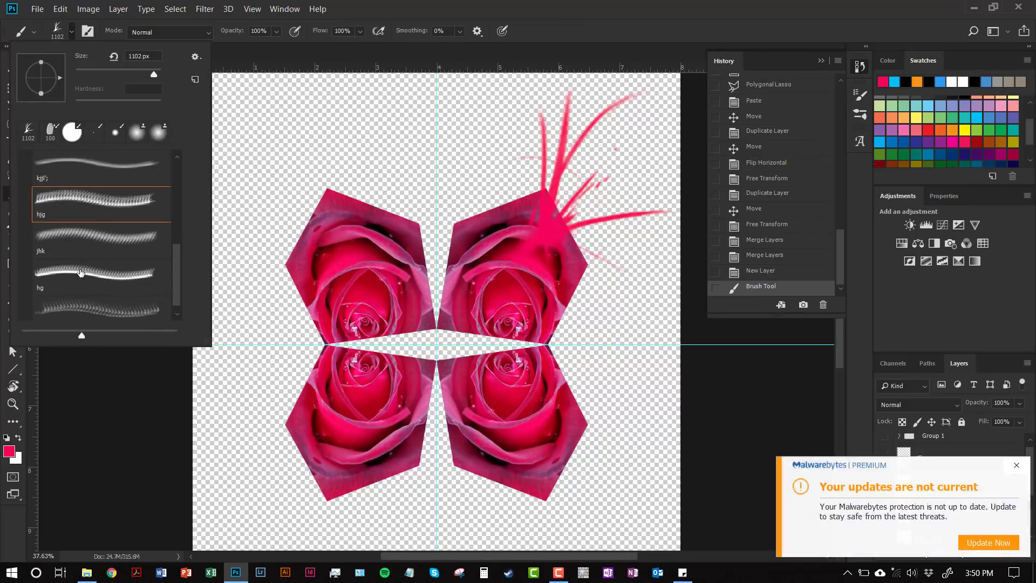
left_click(81, 272)
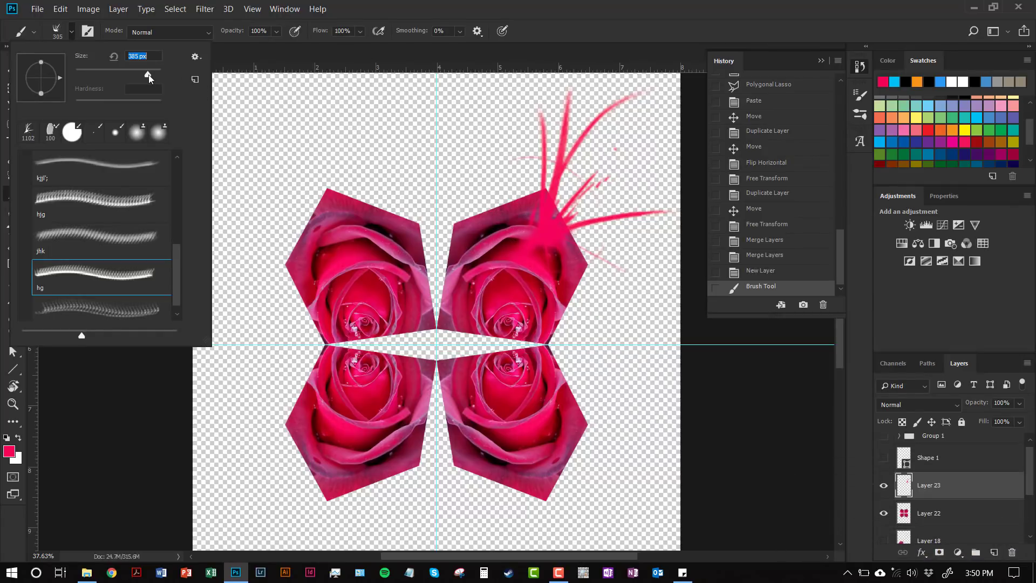
left_click_drag(153, 74, 154, 74)
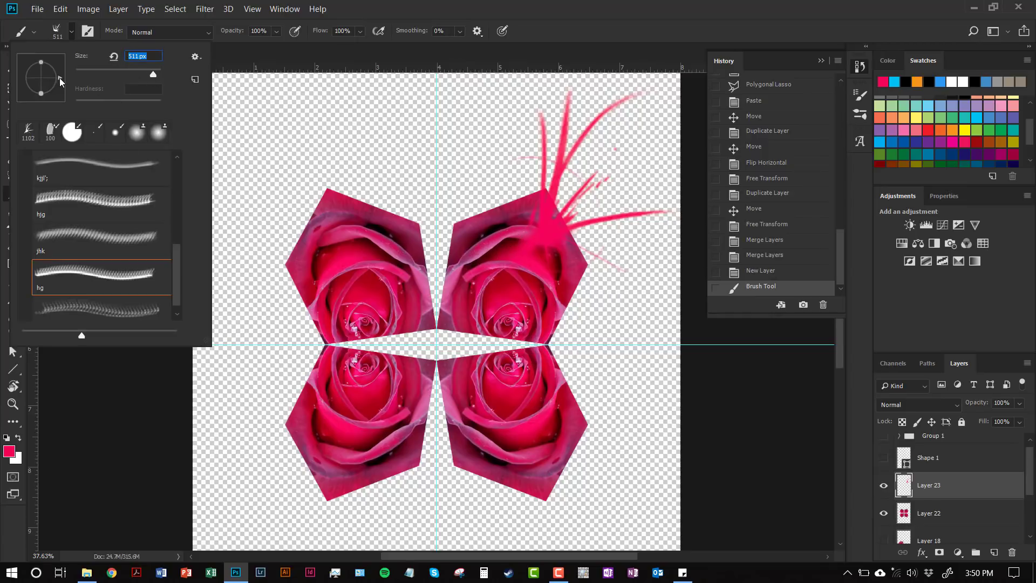
Rotate the hg brush tip and stamp it along the upper-right rose's top edge in a darker pink sampled from the petals
left_click_drag(61, 80, 53, 65)
left_click(493, 222, "alt")
left_click(481, 193)
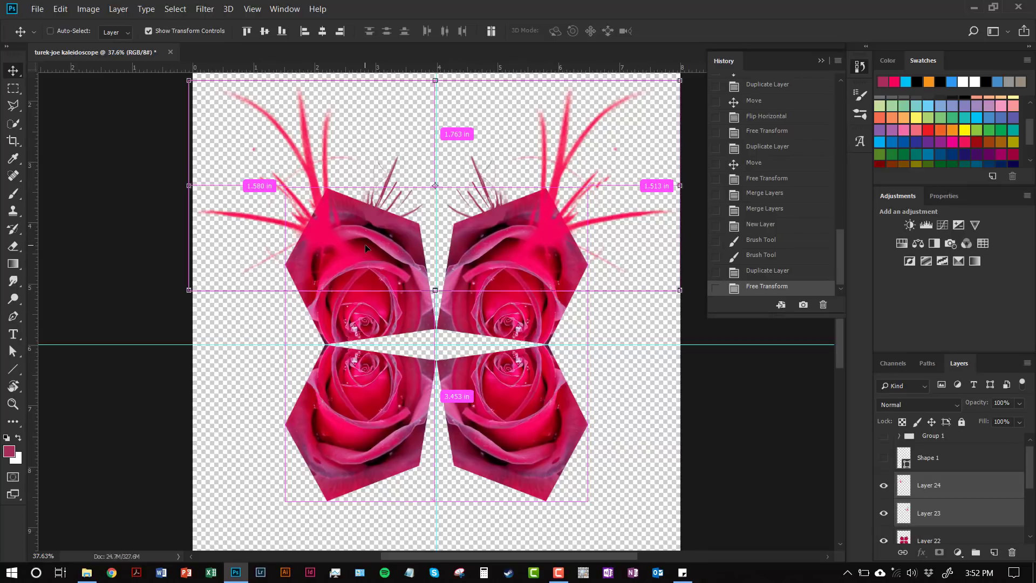
Duplicate the two mirrored brush stroke layers, Layer 23 and Layer 24, in place
key("ctrl+c")
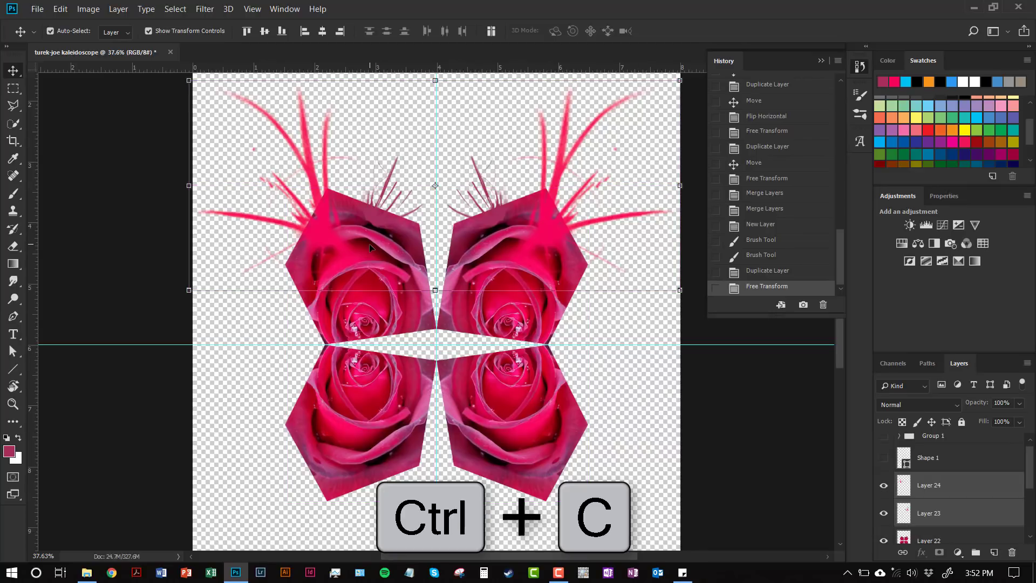
key("ctrl+shift+v")
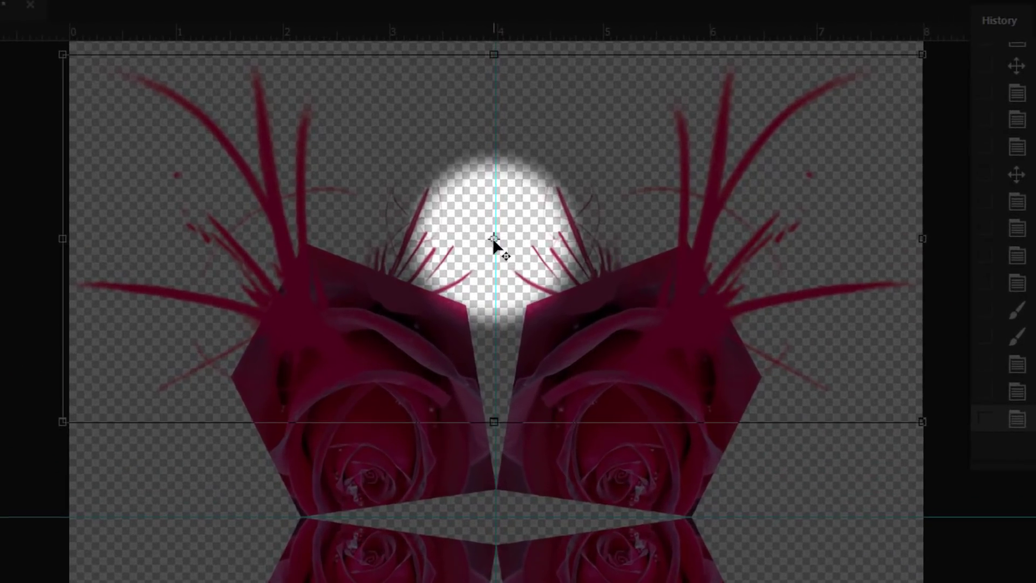
Try flipping the duplicated brush strokes vertically about the middle of their lower edge, and undo the flip
left_click_drag(477, 223, 478, 386)
left_click_drag(493, 423, 493, 423)
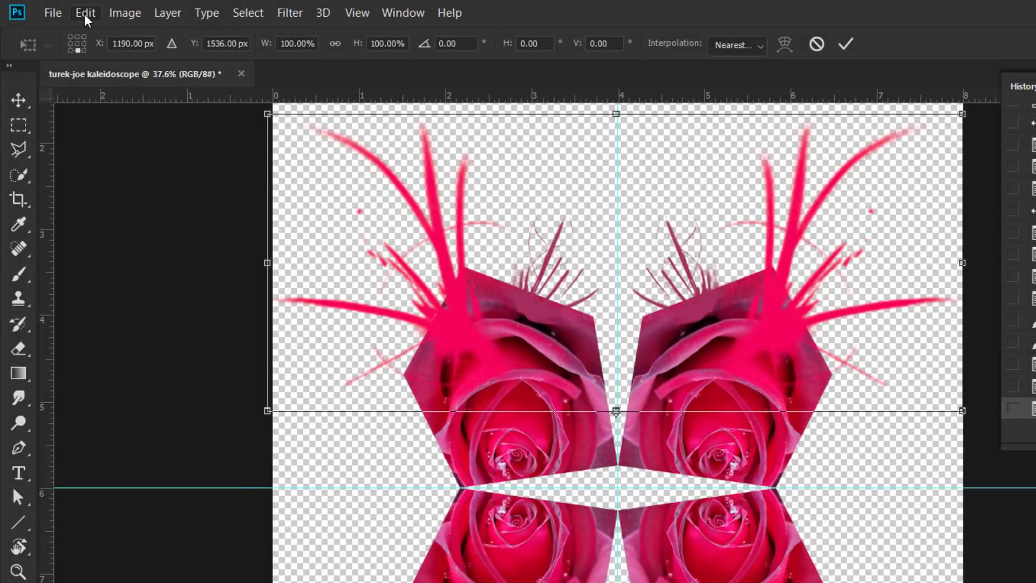
left_click(84, 15)
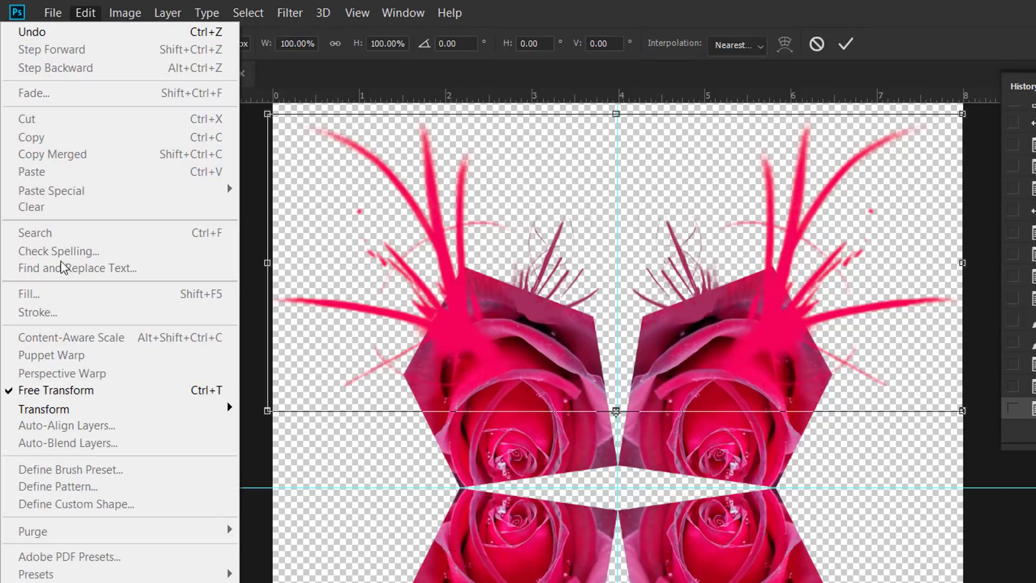
mouse_move(107, 410)
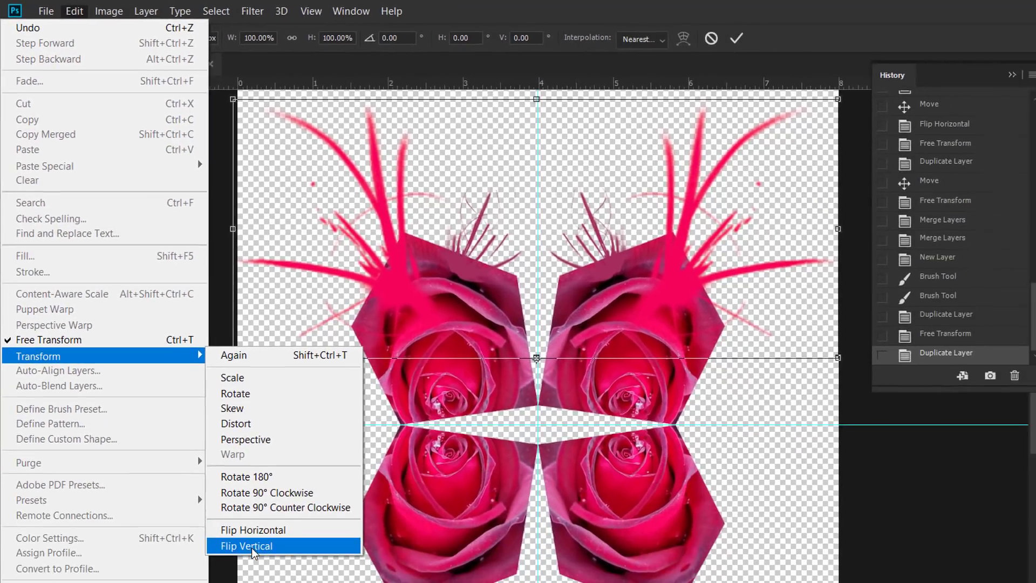
left_click(346, 582)
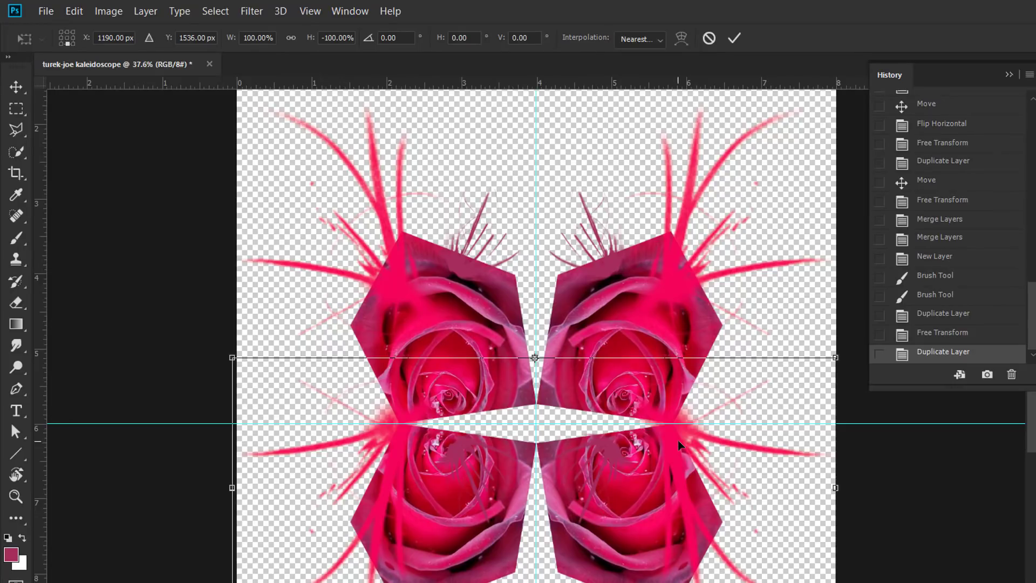
key("ctrl+z")
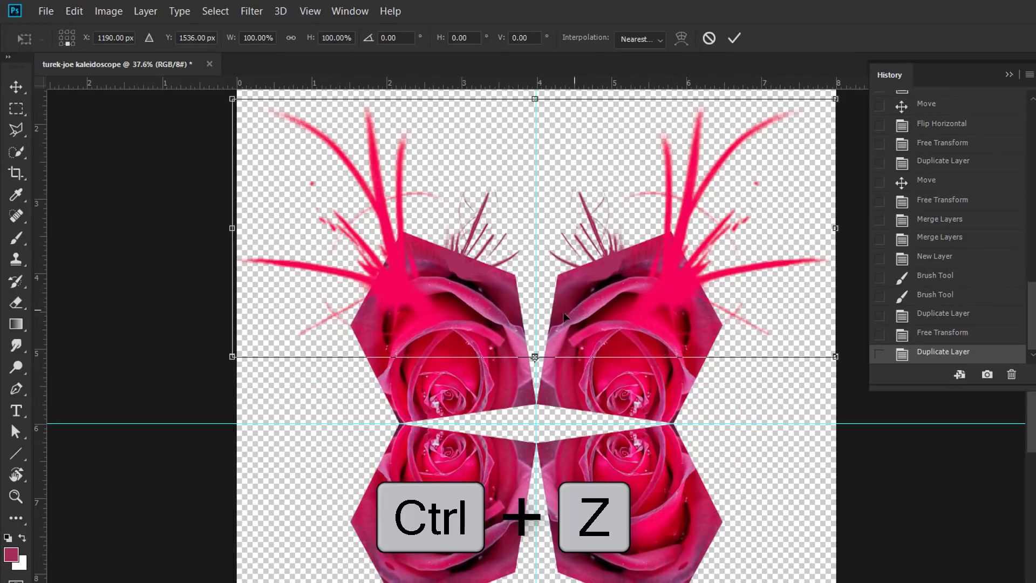
Set the transform's reference point where the guides cross and flip the duplicated brush strokes vertically onto the lower roses
left_click_drag(534, 360, 532, 424)
left_click(74, 12)
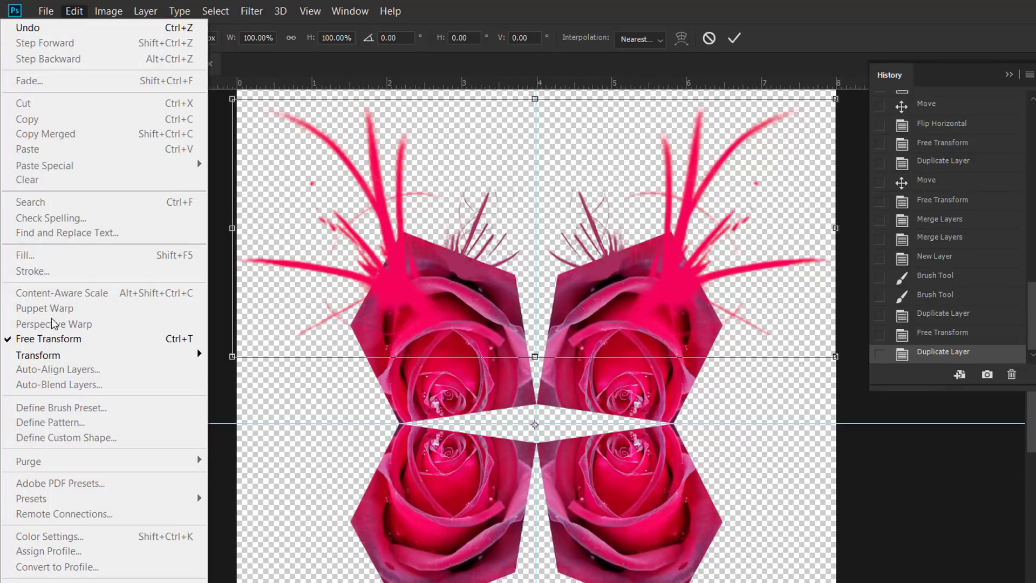
mouse_move(84, 356)
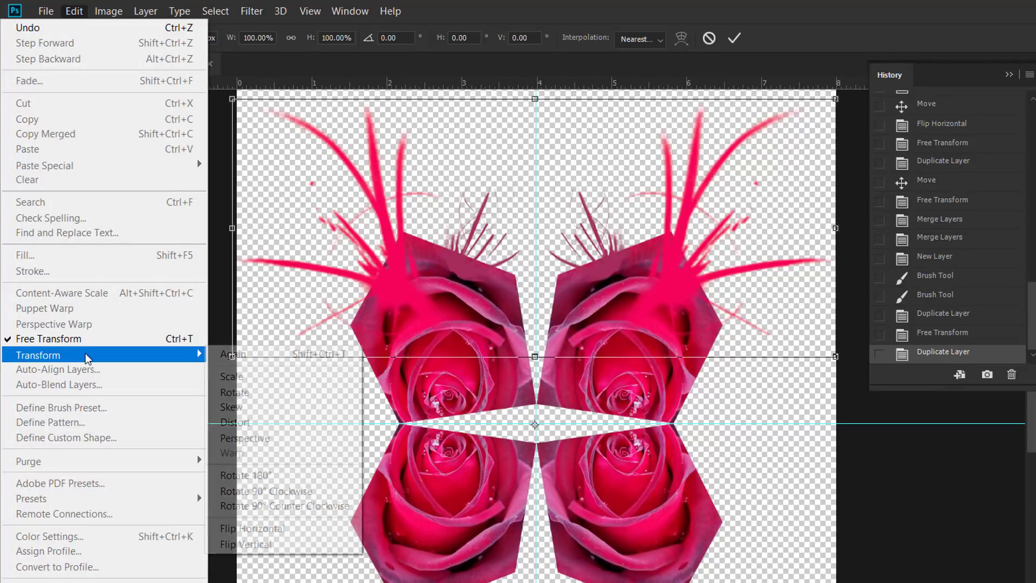
left_click(277, 545)
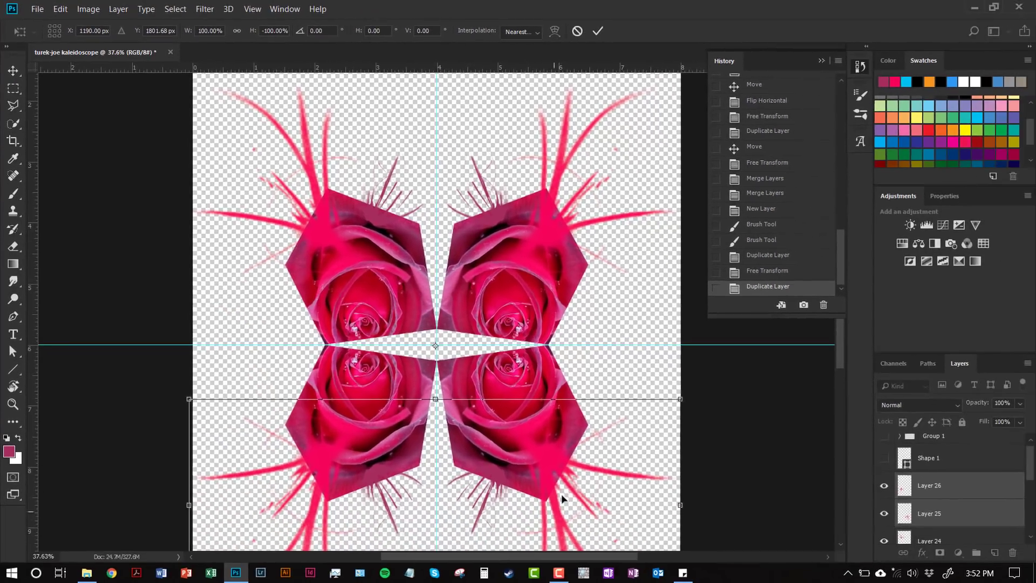
Define a pattern from the full red rose on Layer 18, ending the pattern's name with rose 4
scroll(529, 470, "down", 3)
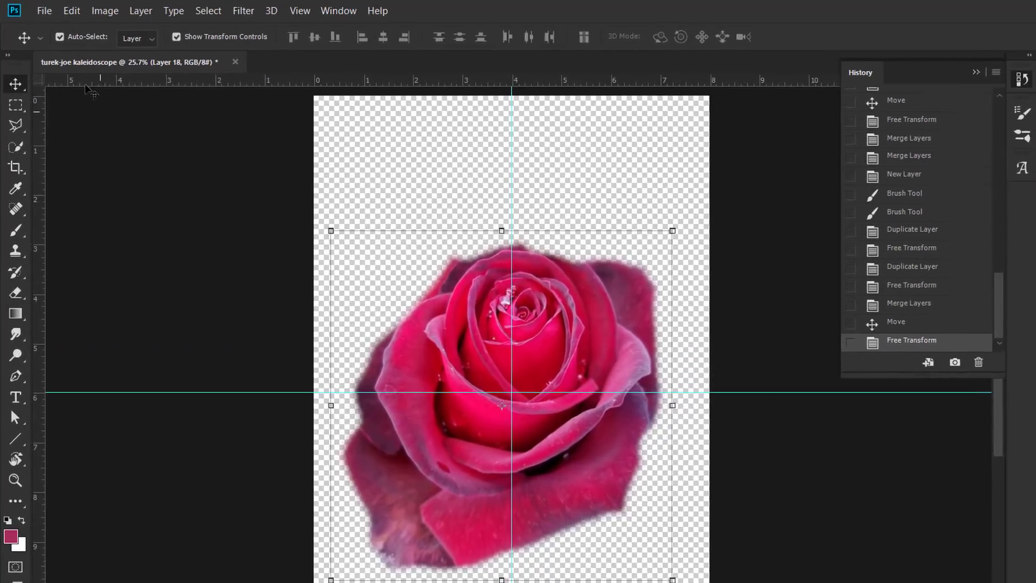
left_click(75, 10)
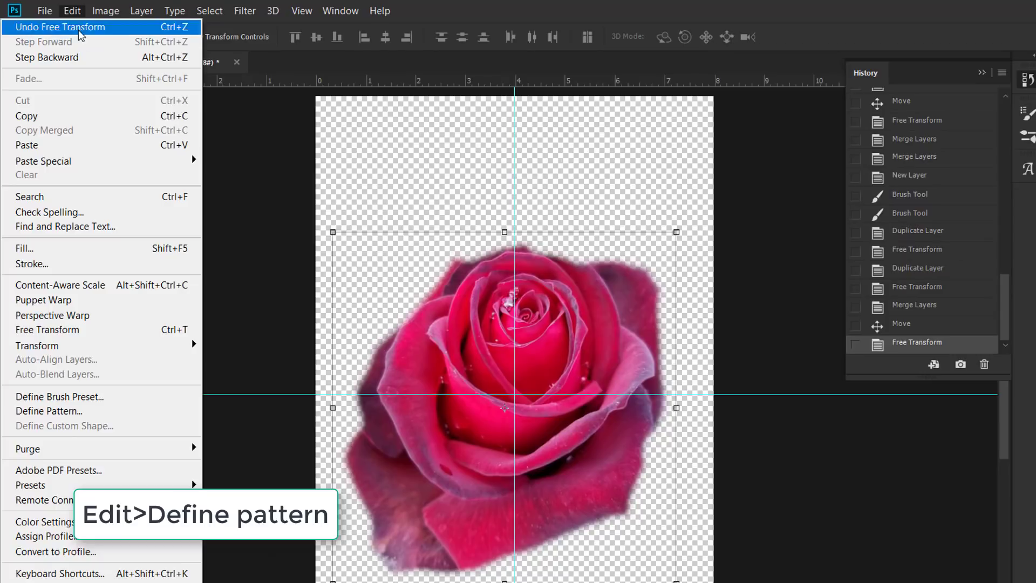
left_click(63, 411)
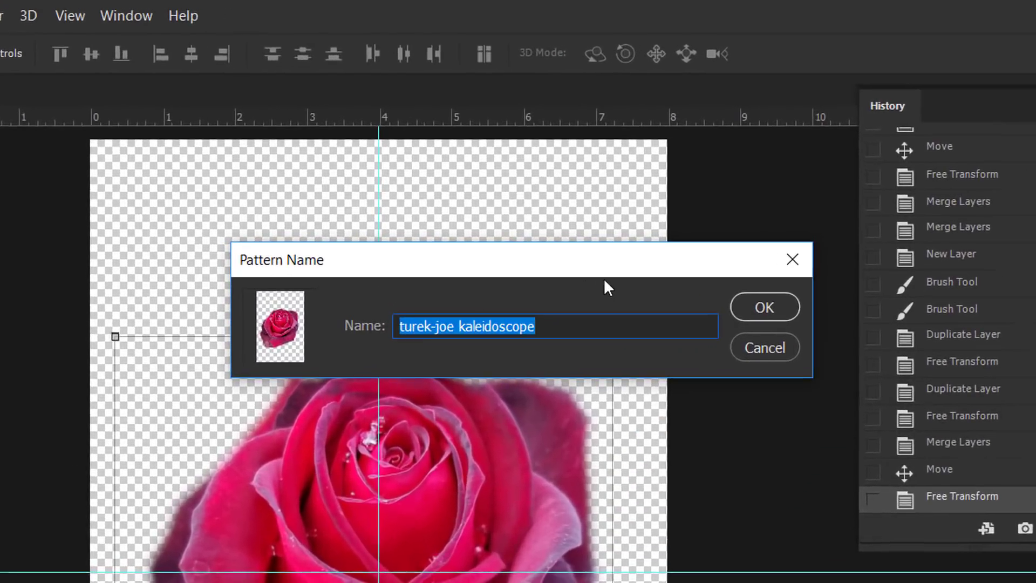
left_click(567, 332)
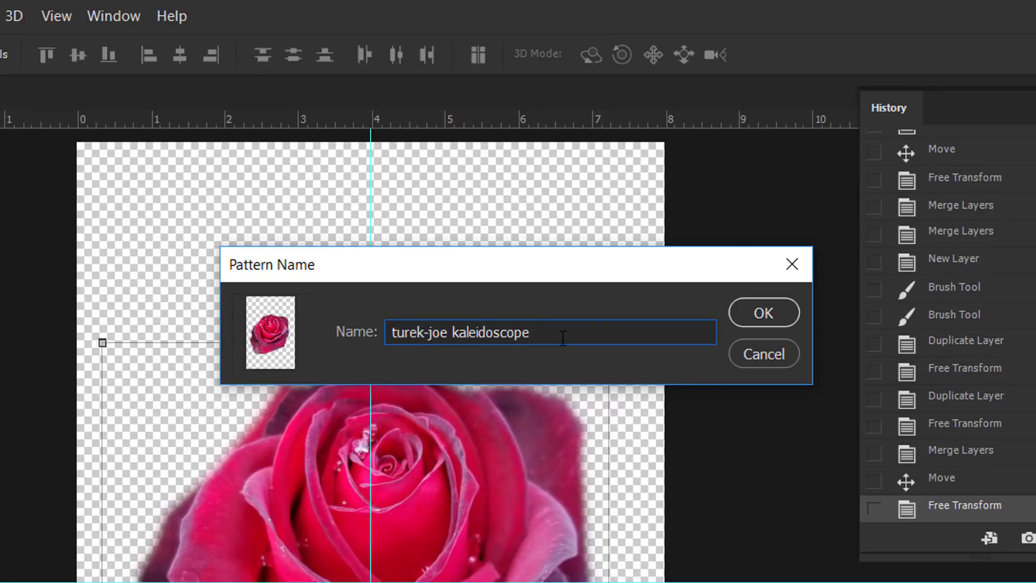
left_click_drag(553, 333, 452, 339)
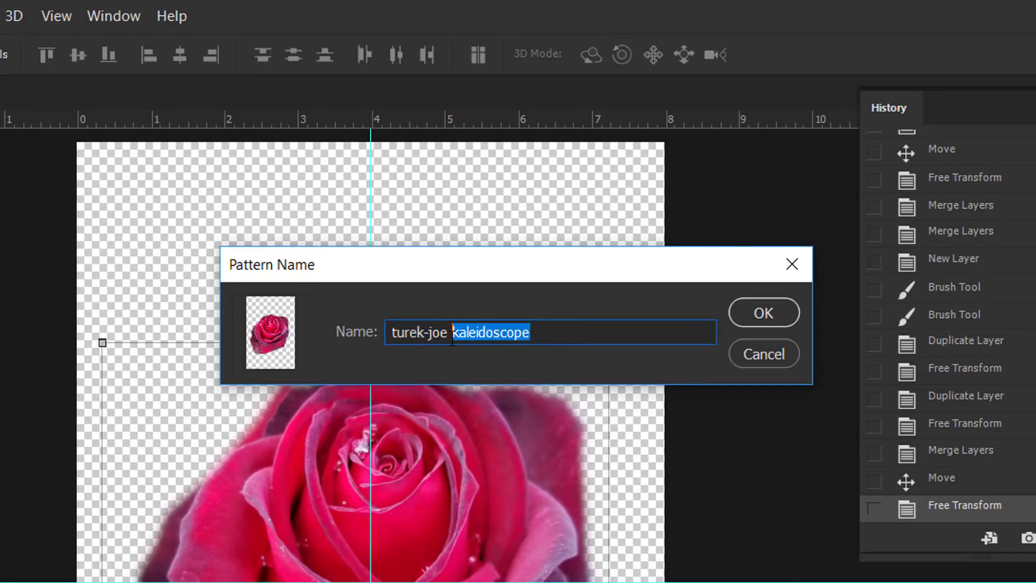
key("BackSpace")
type("rek-joe  r")
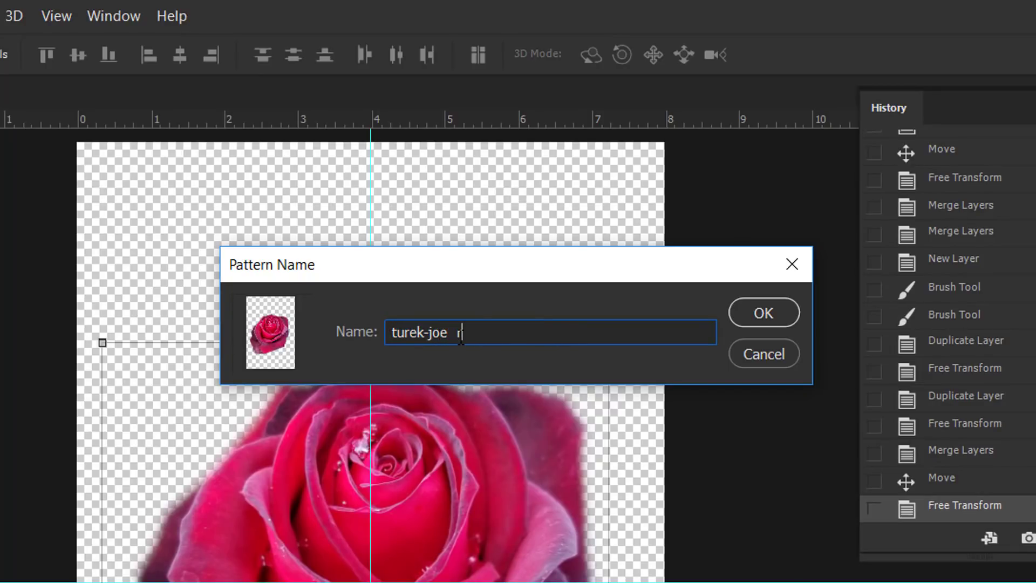
type("ose 4")
left_click(747, 317)
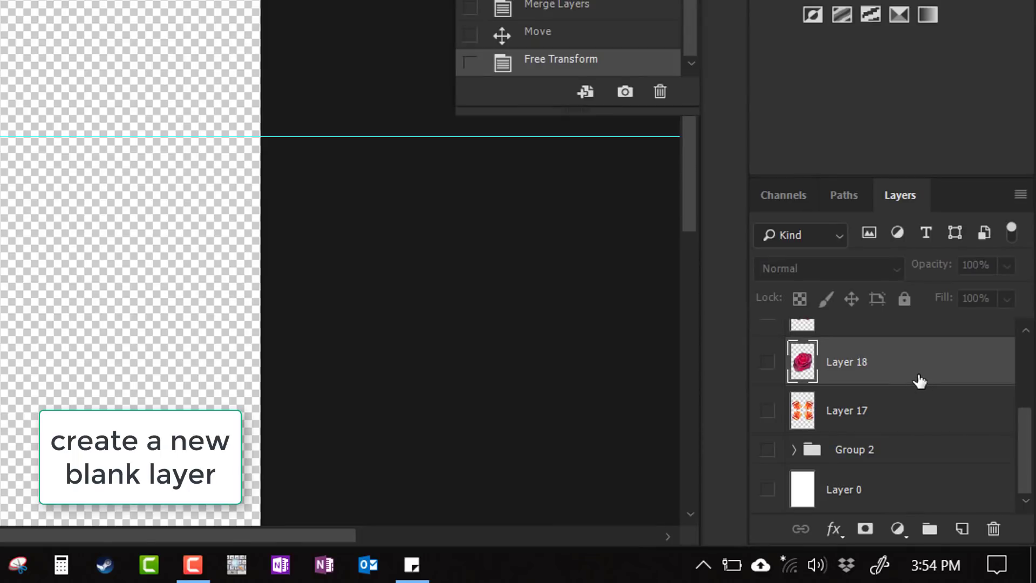
Create a blank layer above Layer 18 and start a fill on it with Pattern as the contents
left_click(962, 529)
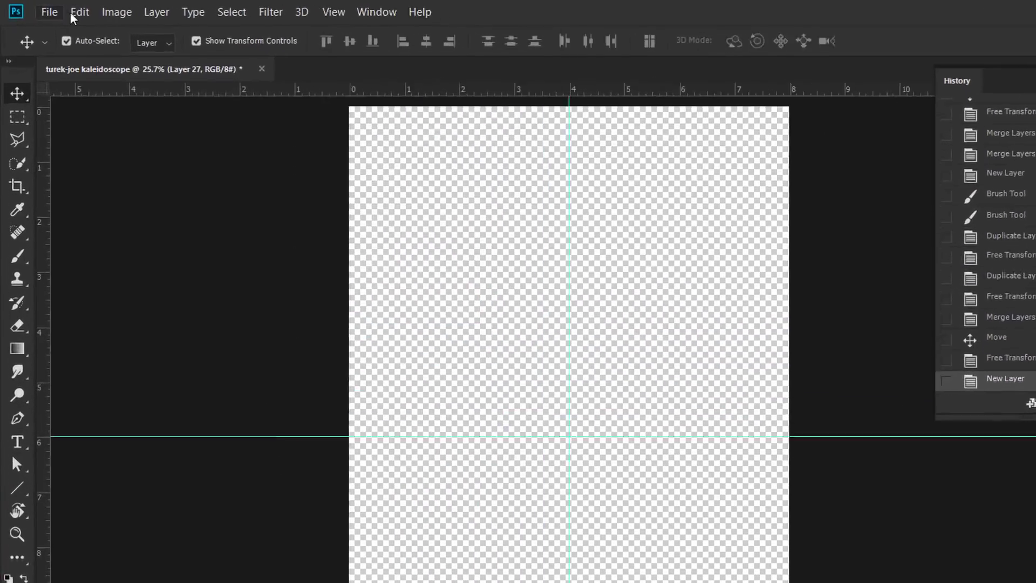
left_click(73, 12)
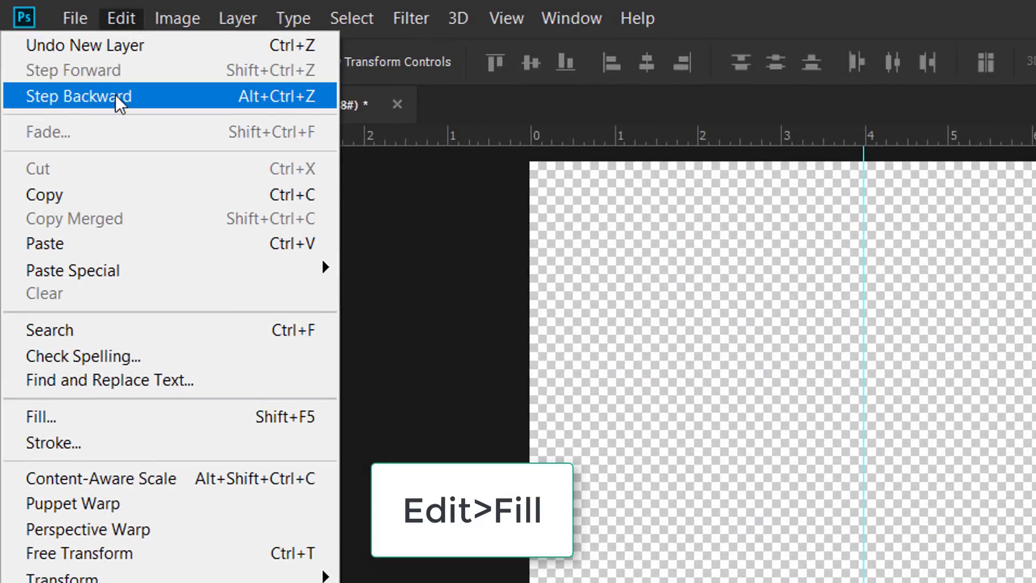
left_click(92, 414)
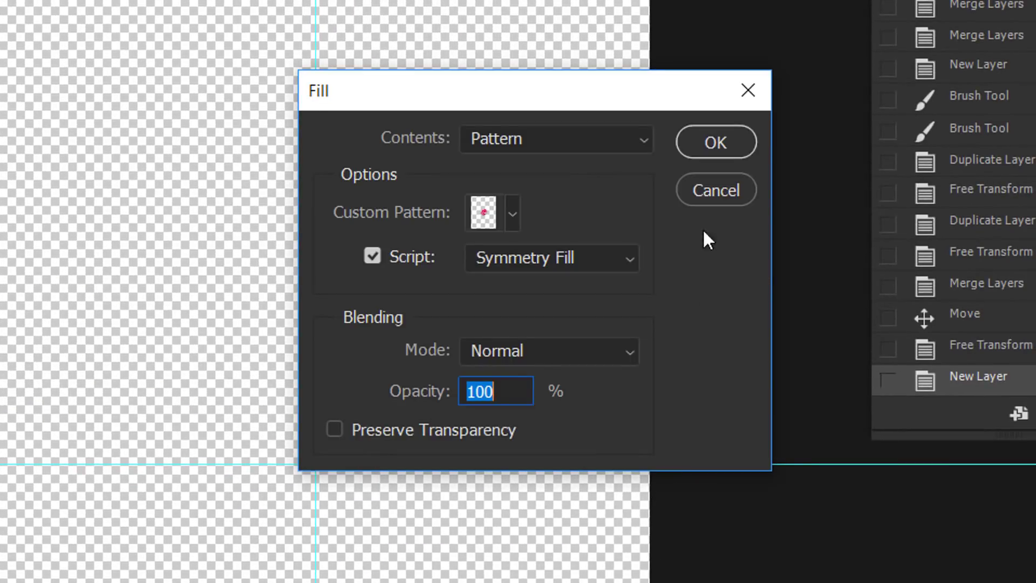
left_click(645, 147)
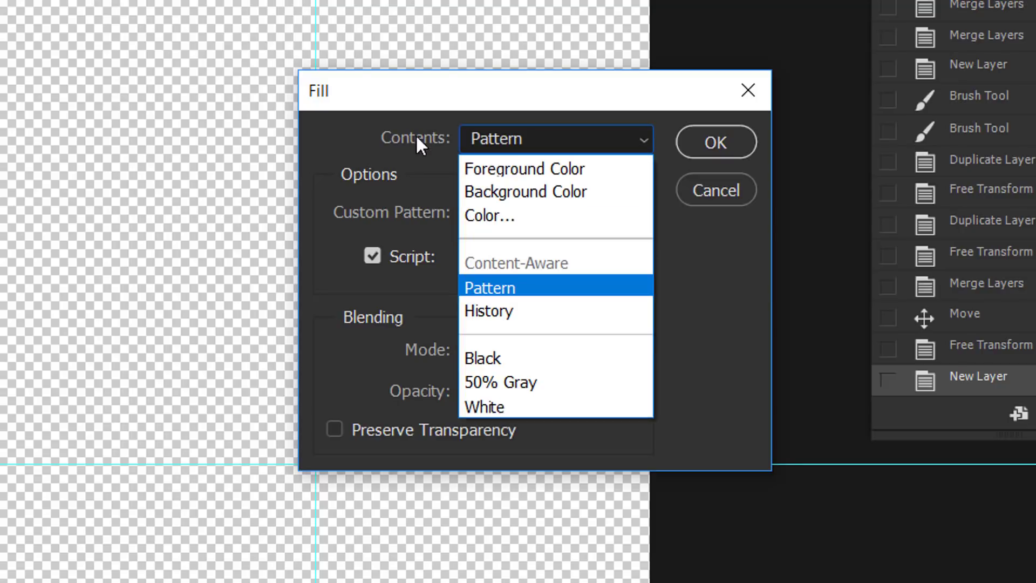
left_click(562, 163)
left_click(571, 135)
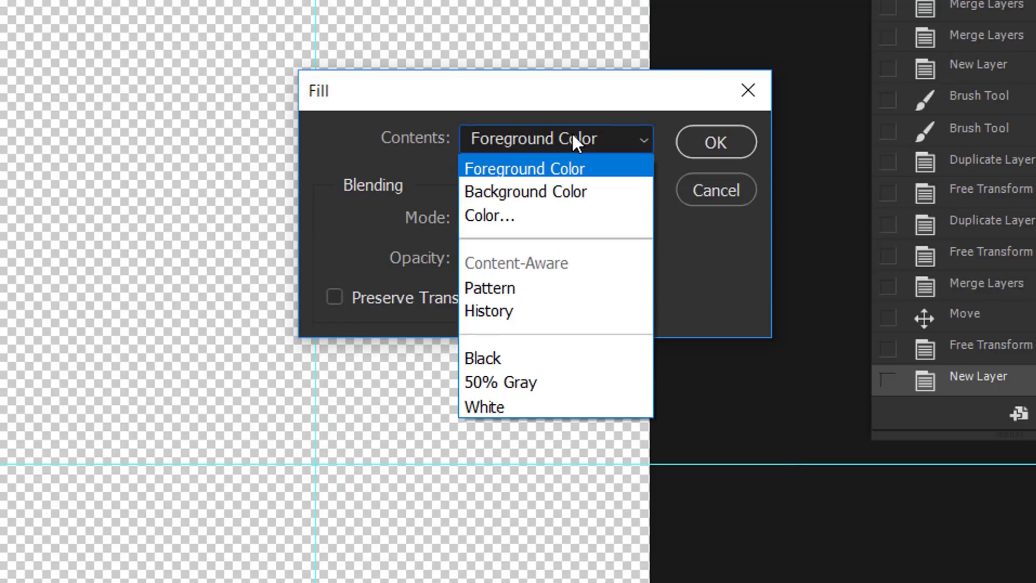
left_click(490, 290)
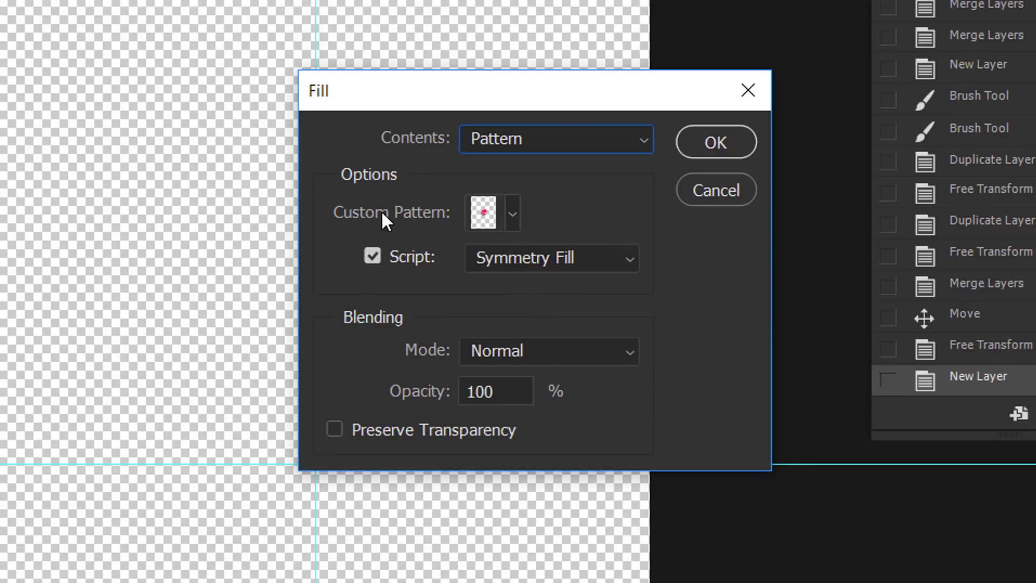
Choose the newly defined full red rose as the custom pattern and Symmetry Fill as the script, and accept the fill settings
left_click(513, 213)
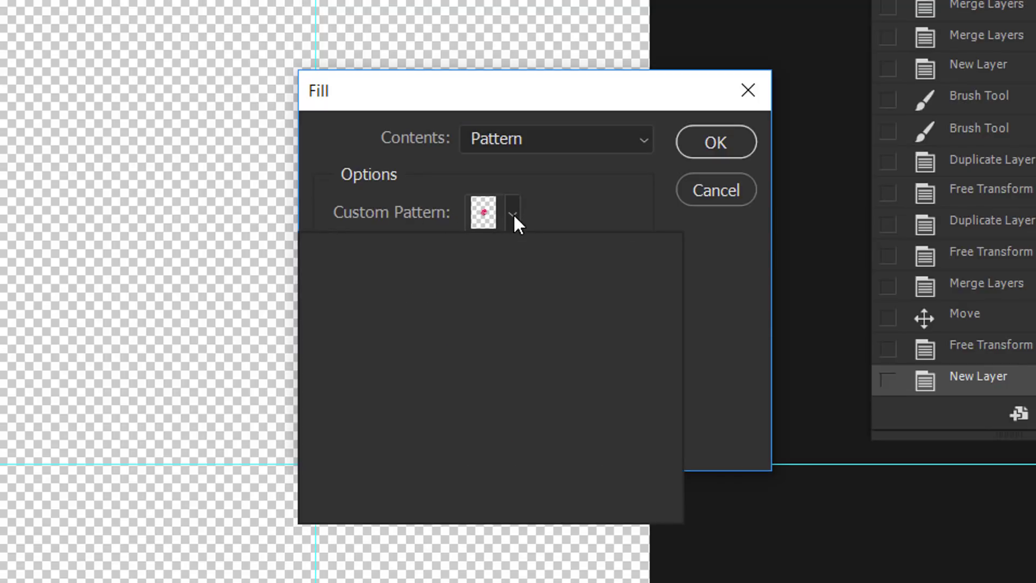
scroll(583, 364, "down", 3)
scroll(584, 364, "down", 8)
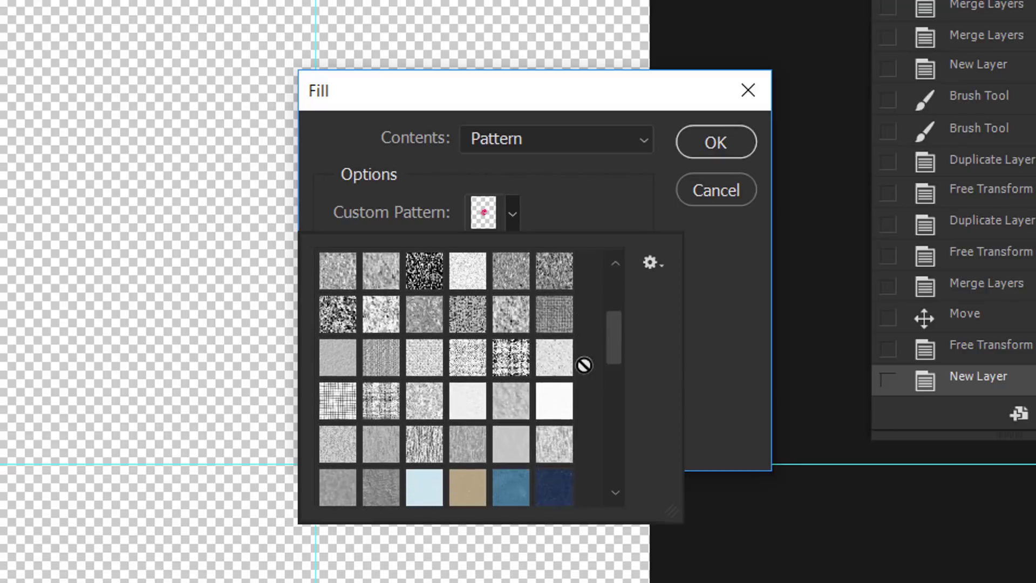
scroll(585, 364, "down", 5)
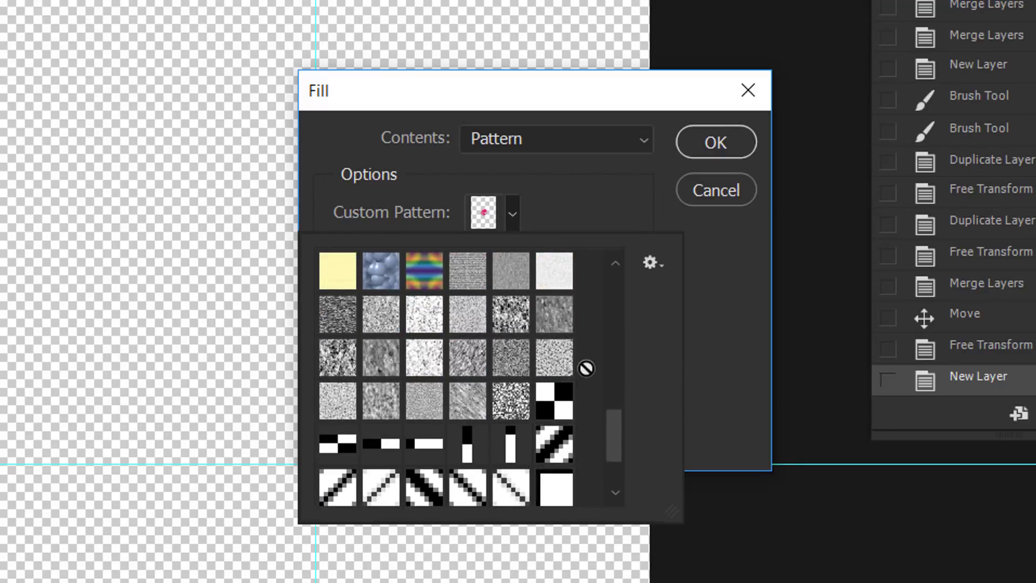
left_click(507, 499)
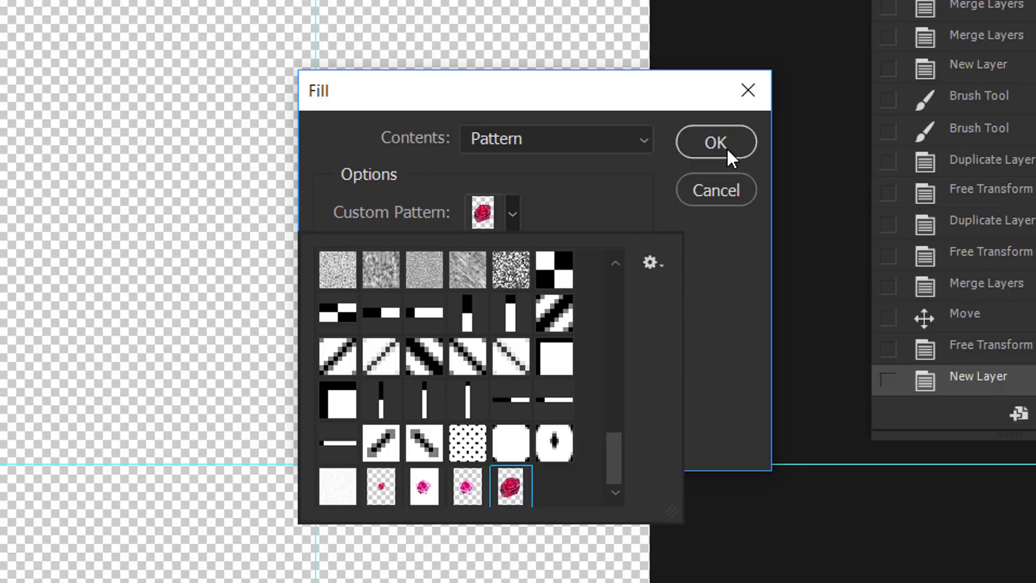
left_click(590, 199)
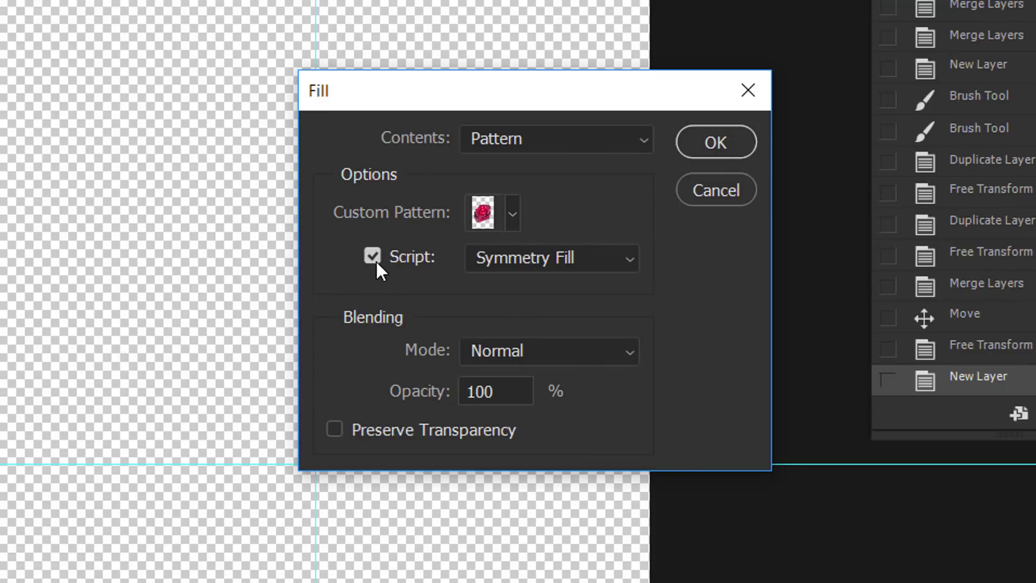
left_click(522, 257)
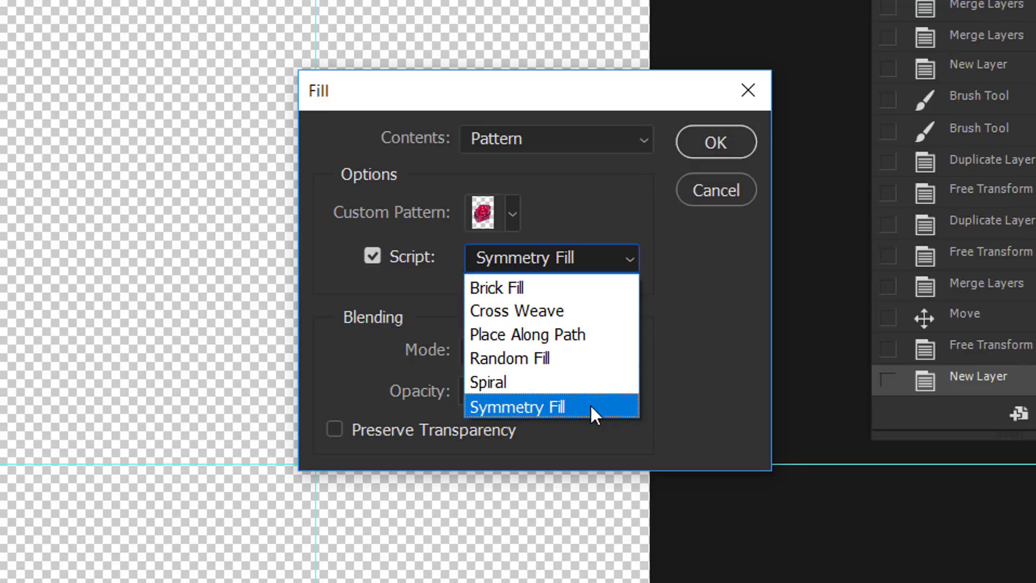
left_click(562, 406)
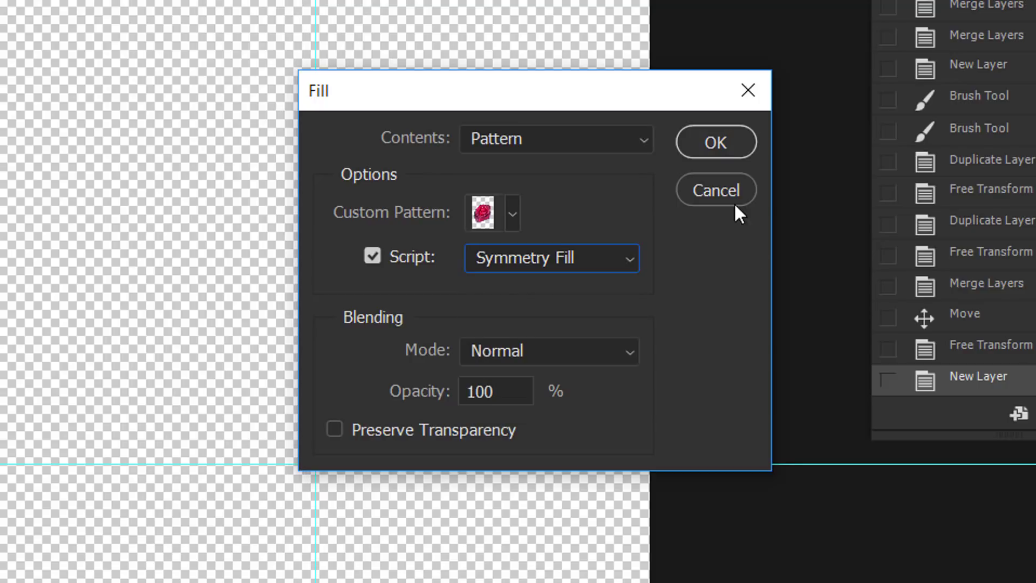
left_click(724, 137)
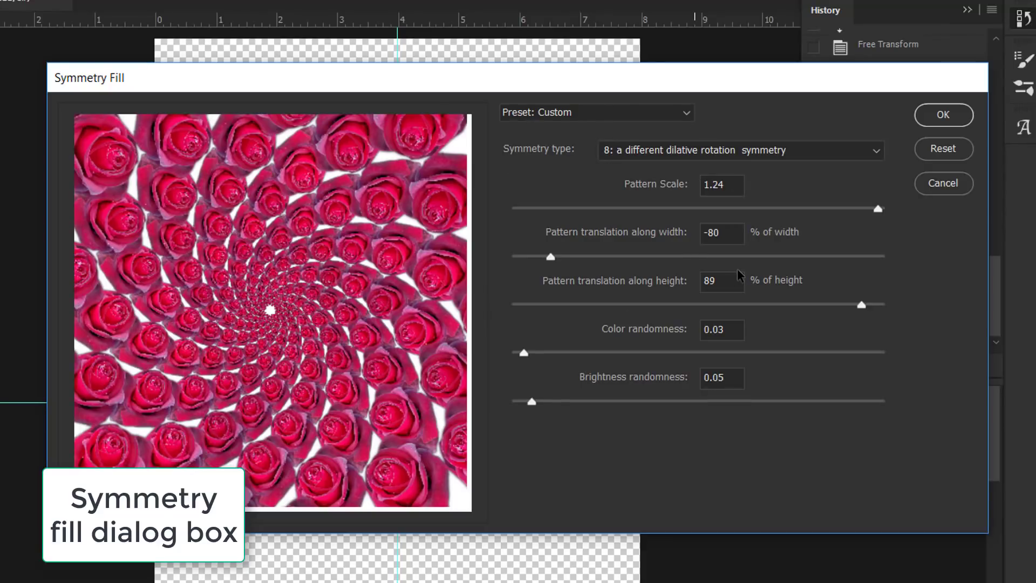
Try the wallpaperCMM, wallpaperPMG, infinite dilative rotation and dilative rotation symmetry types on the rose pattern
left_click(812, 155)
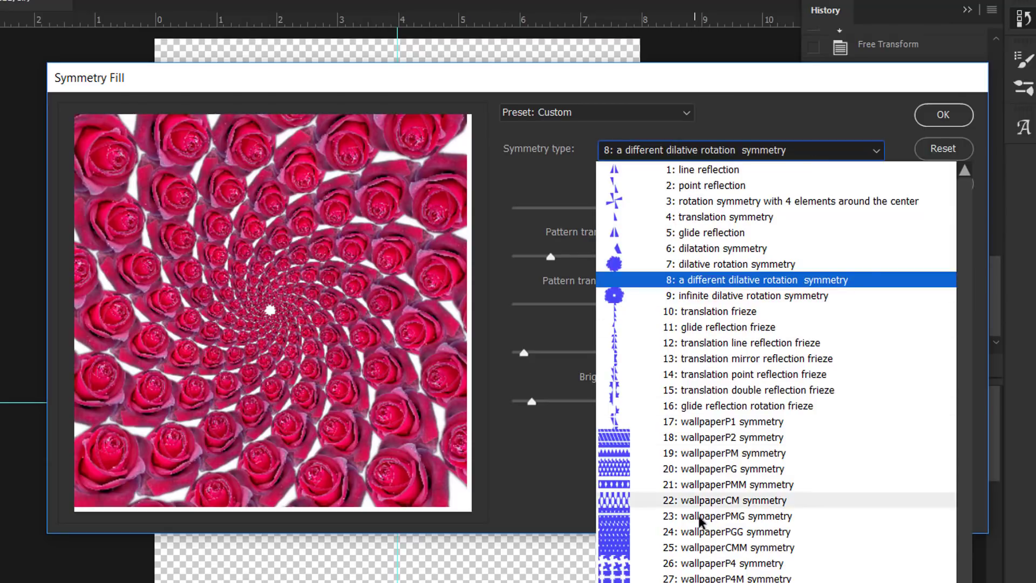
left_click(701, 547)
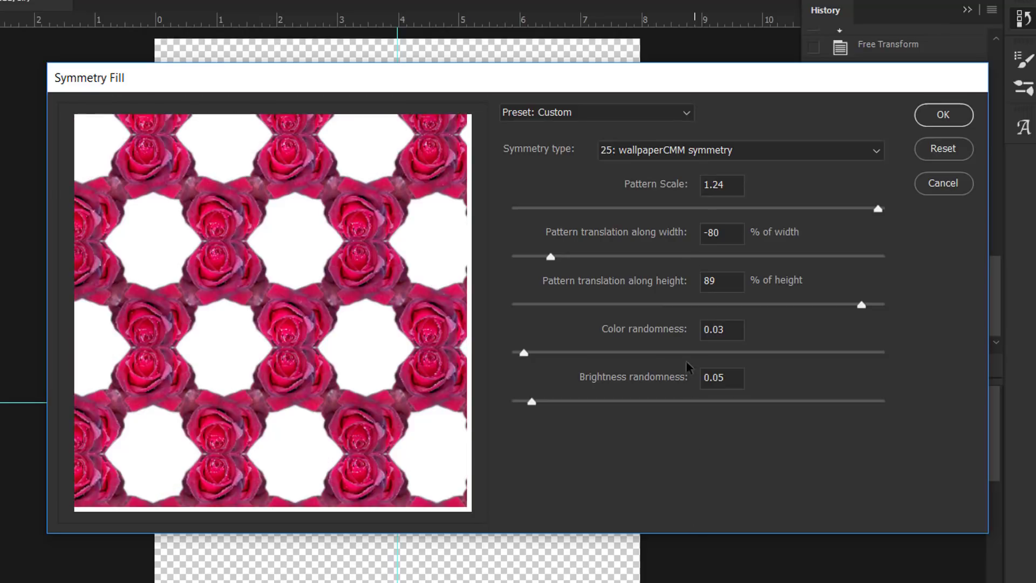
left_click(711, 153)
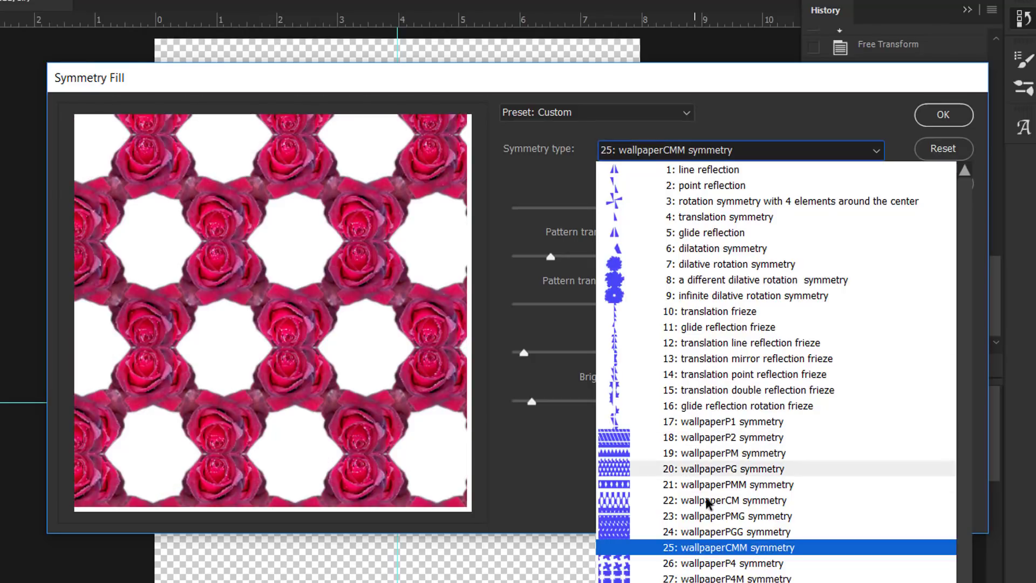
left_click(720, 517)
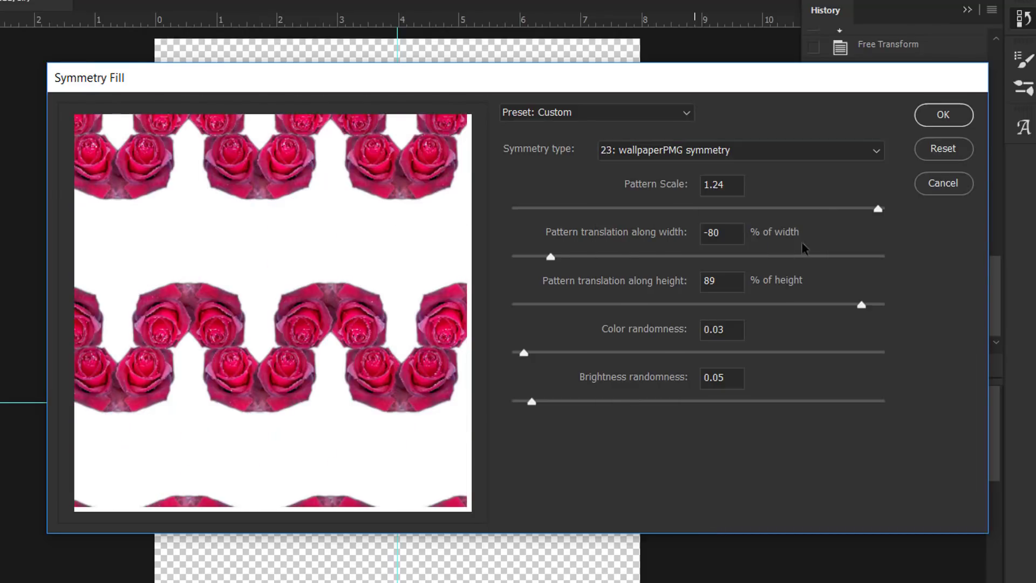
left_click(811, 152)
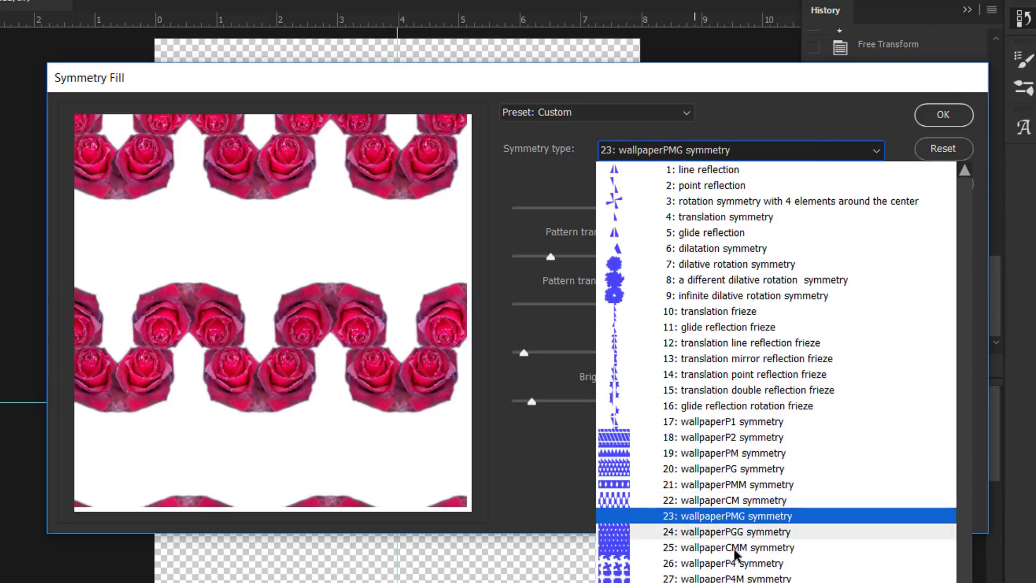
scroll(728, 534, "down", 1)
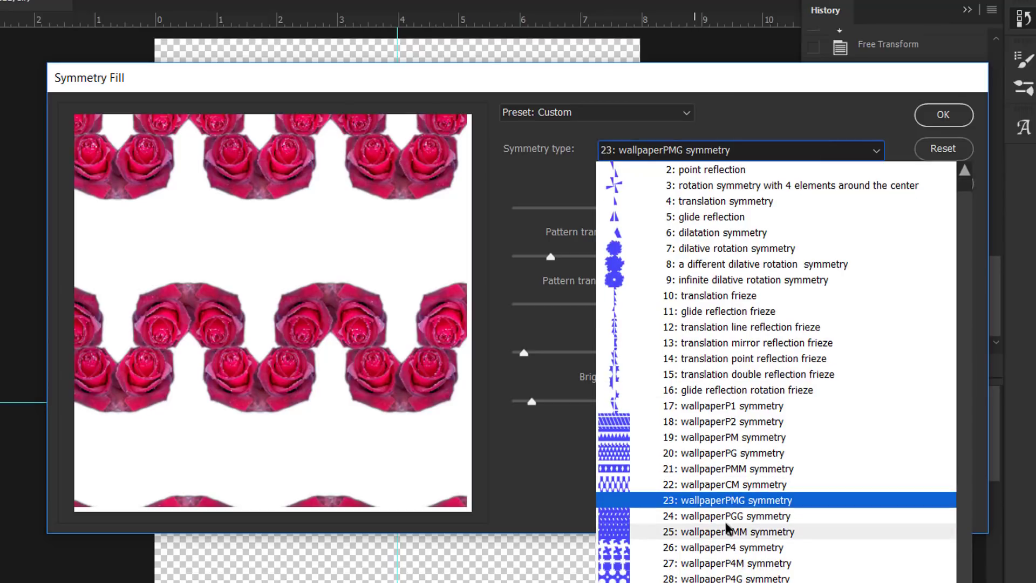
left_click(737, 280)
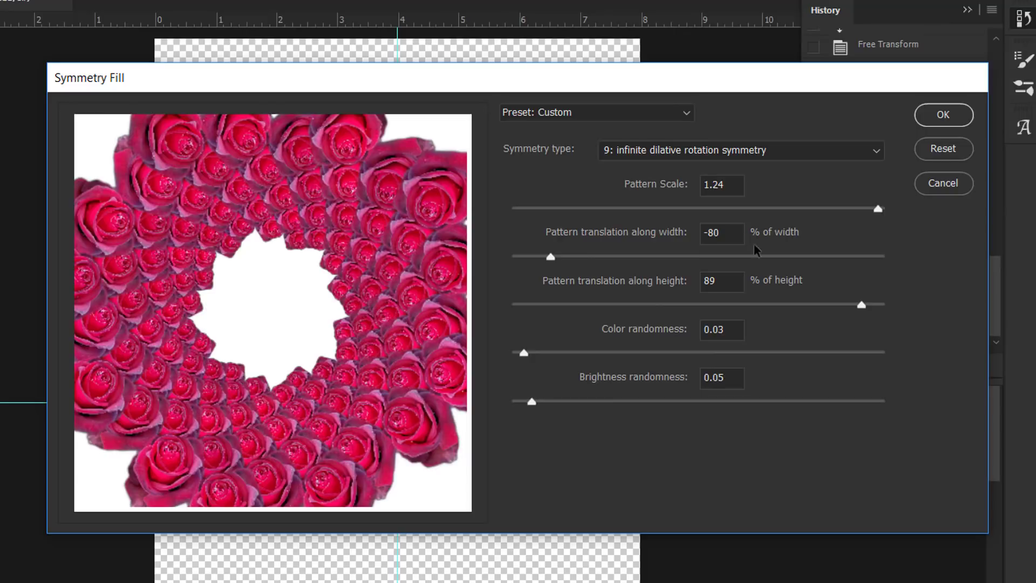
left_click(769, 149)
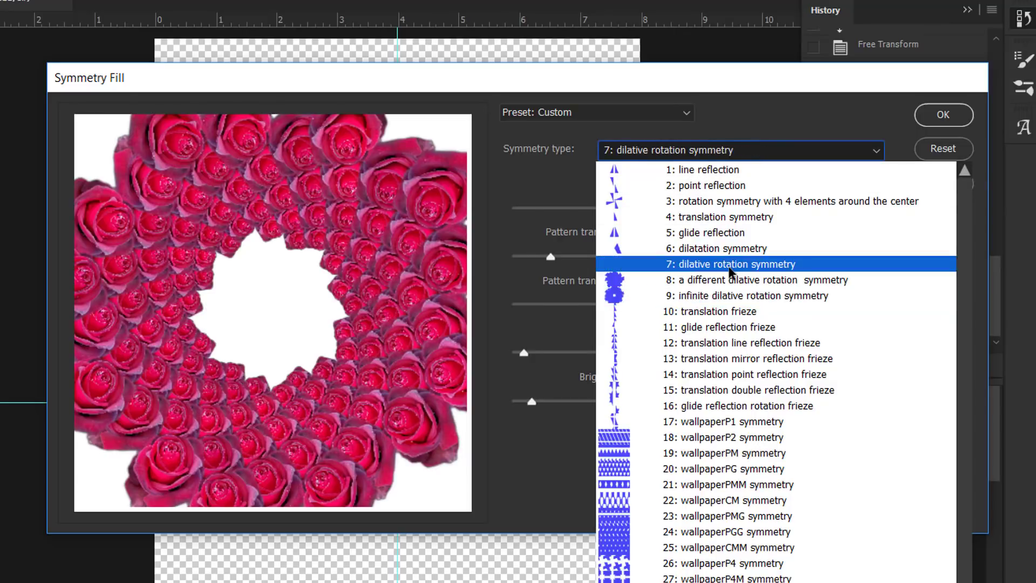
left_click(728, 266)
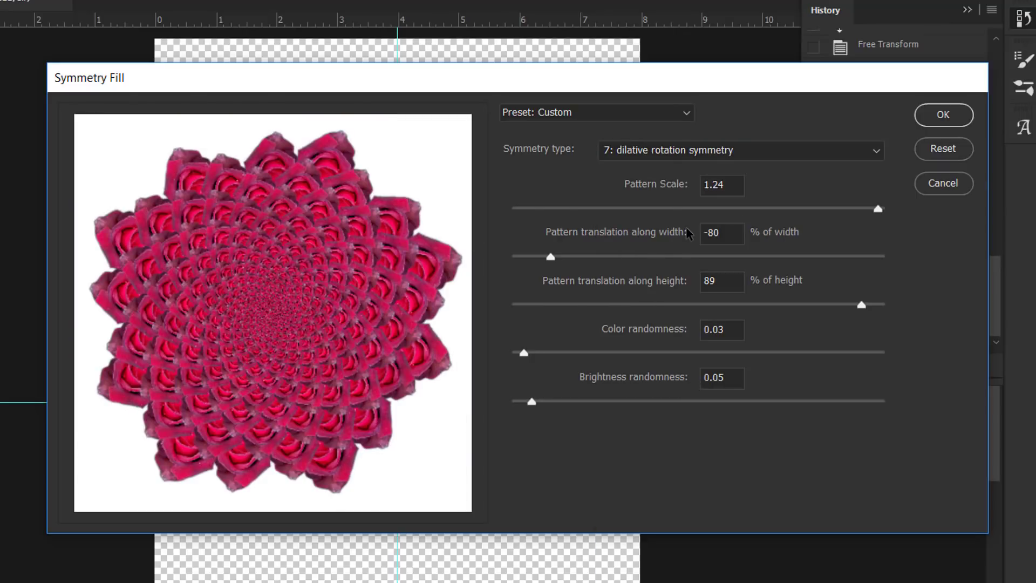
Apply infinite dilative rotation symmetry with pattern scale 1.25, width translation 70%, height translation 95% and color randomness 0
mouse_move(878, 211)
left_mouse_down()
mouse_move(851, 212)
mouse_move(878, 212)
left_mouse_up()
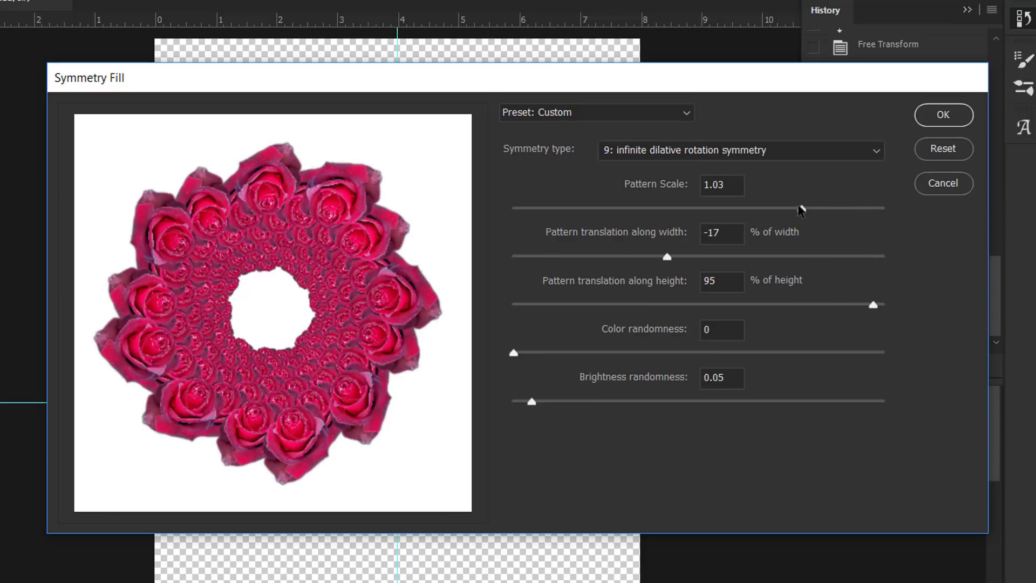
left_click_drag(801, 210, 882, 214)
left_click_drag(667, 258, 826, 262)
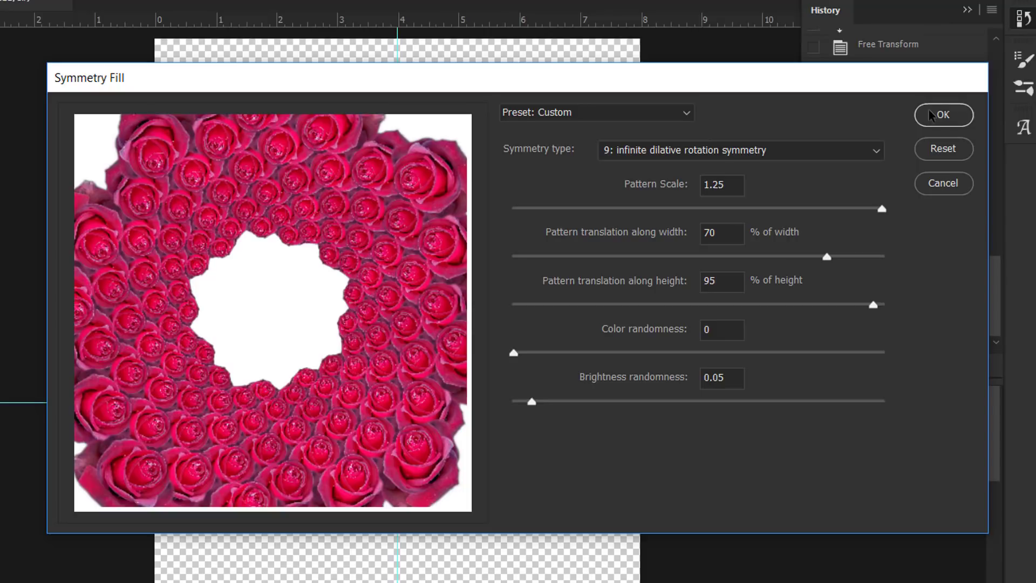
left_click(946, 115)
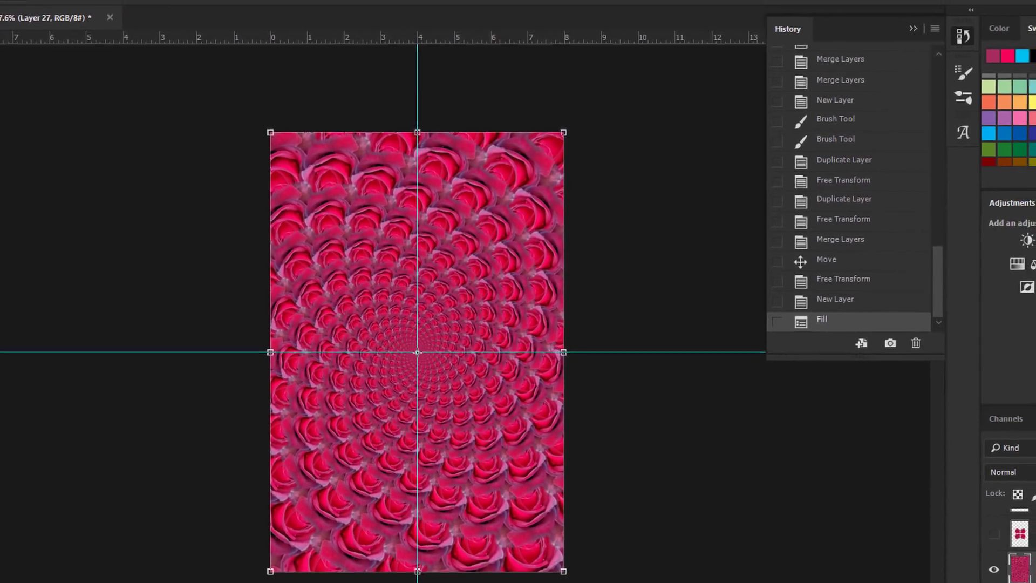
Move the symmetry fill layer, Layer 27, below Group 2 and show the kaleidoscope layers above it
left_click_drag(1021, 501, 982, 564)
left_click(919, 533, "alt")
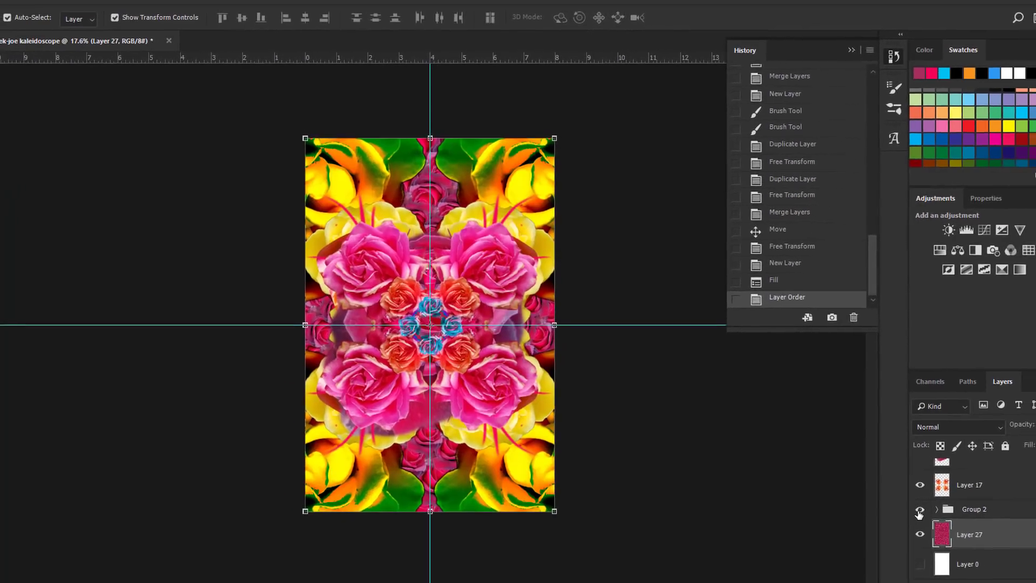
Hide Group 2 and Layer 17 to examine the rose fill behind them, and show both again
left_click(917, 511)
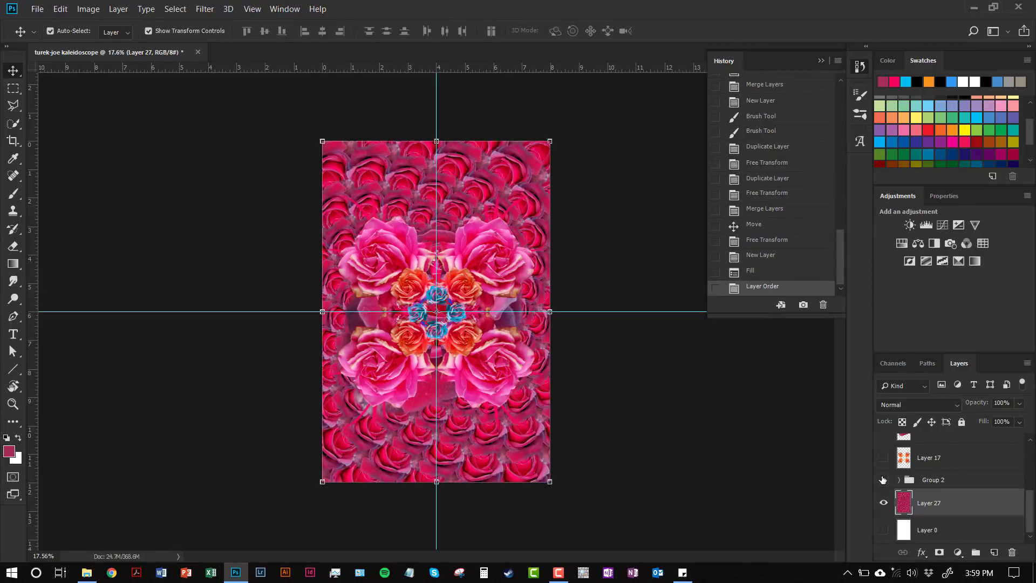
left_click(883, 480)
left_click(883, 458)
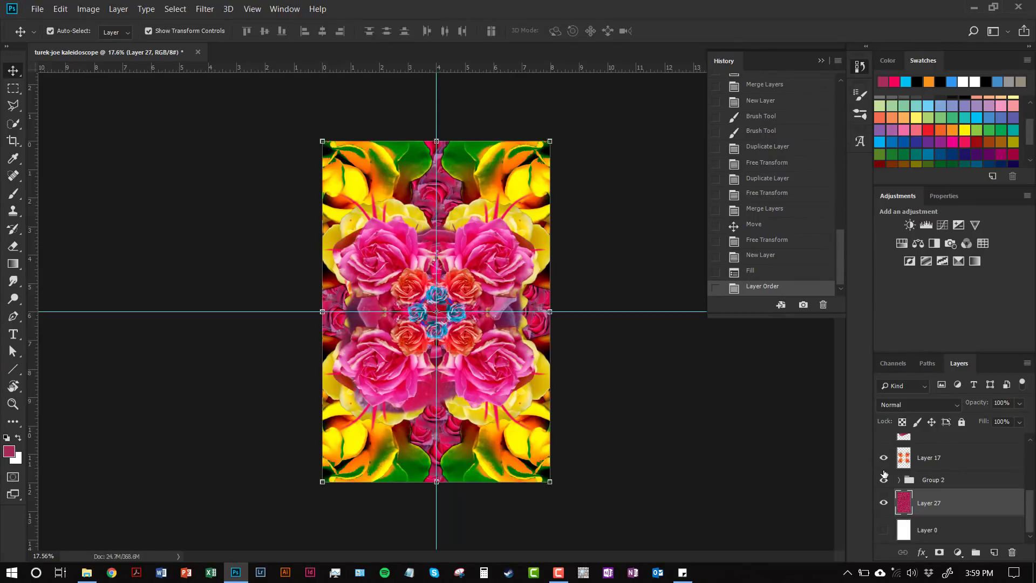